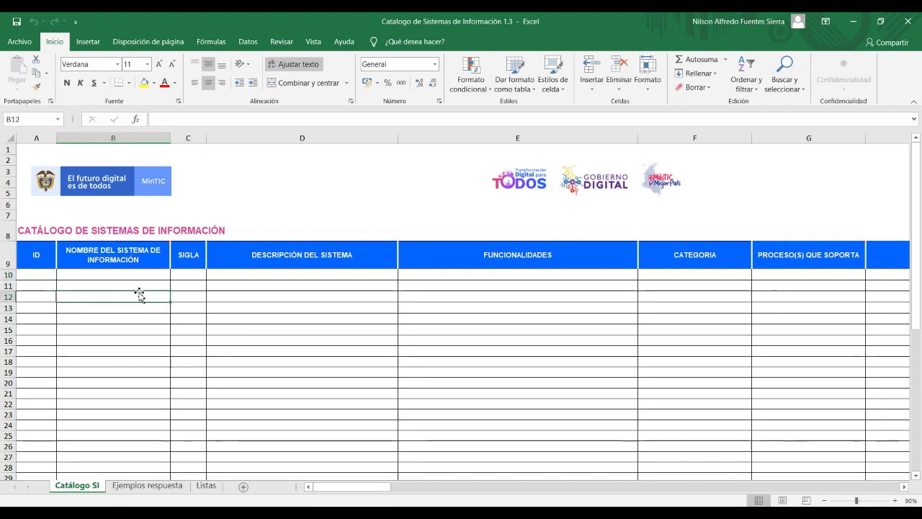
# Select ID cell A10, check the Listas sheet, then bring up the Ejemplos respuesta example sheet.
pyautogui.click(25, 275)
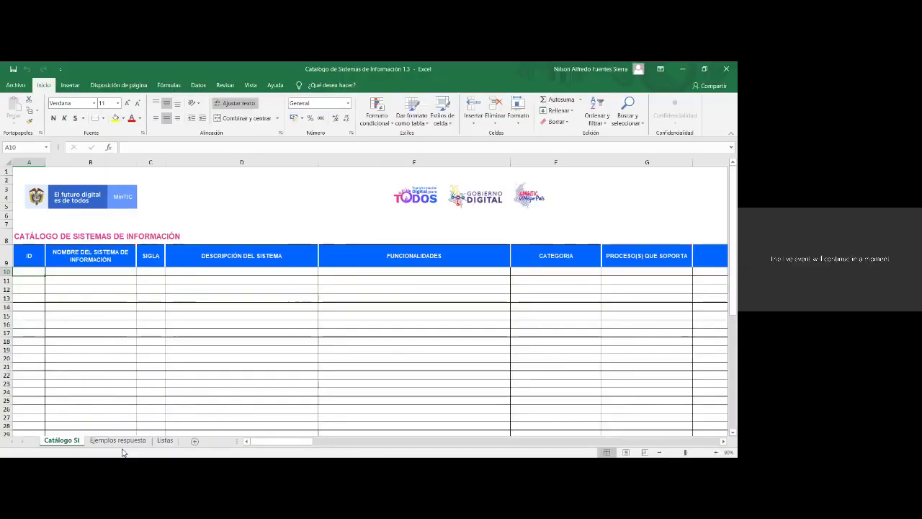
pyautogui.click(204, 486)
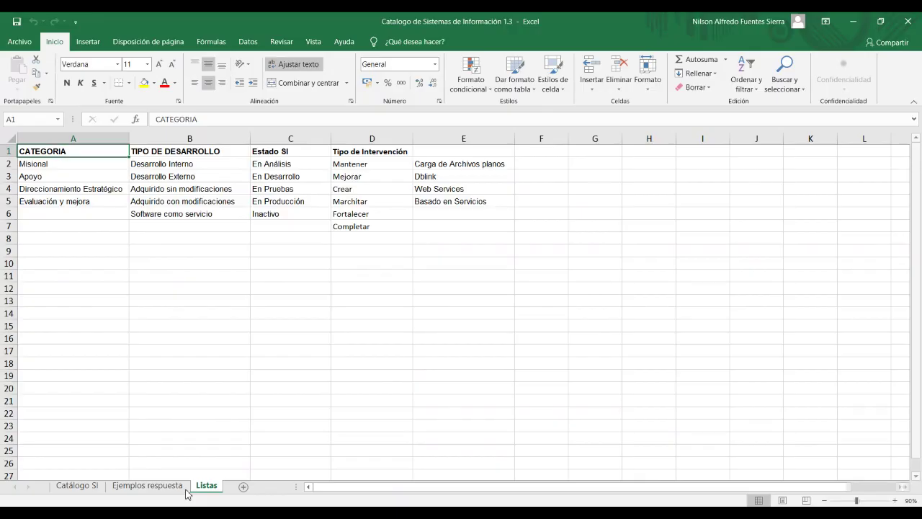
pyautogui.click(144, 441)
pyautogui.click(61, 440)
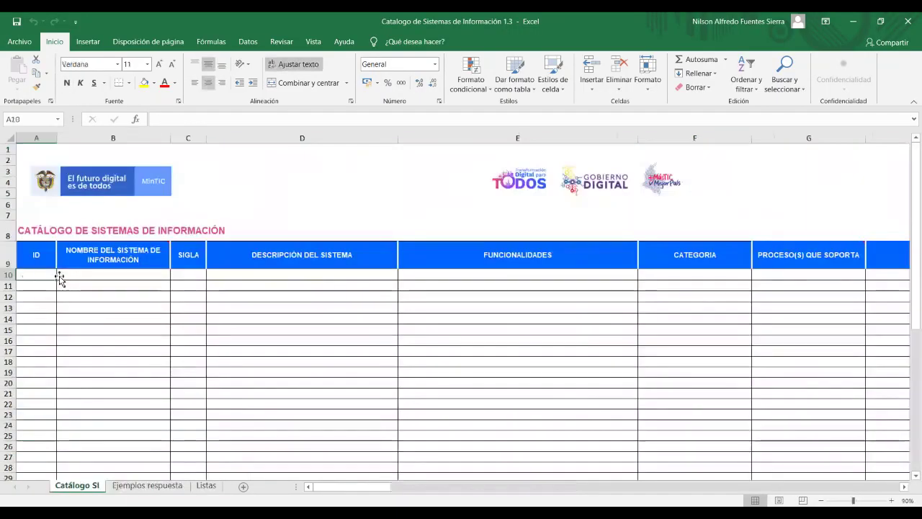
pyautogui.moveTo(795, 269)
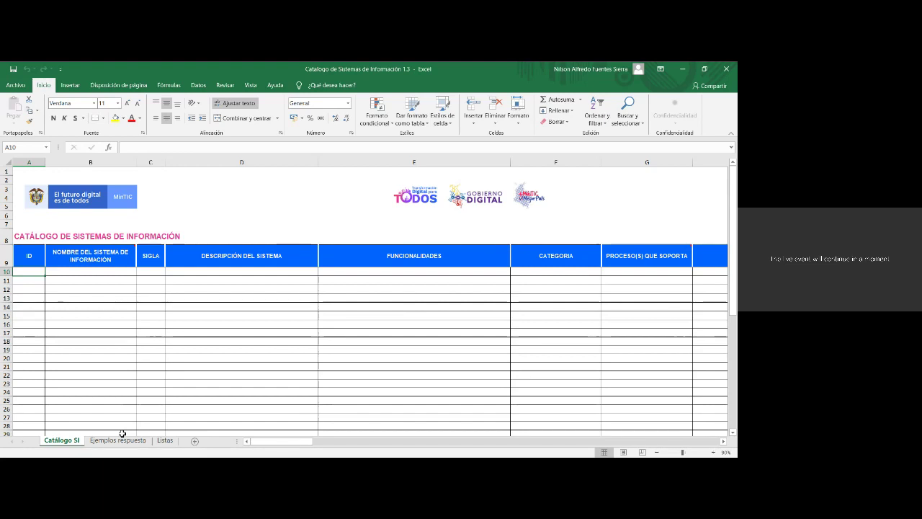
pyautogui.click(119, 440)
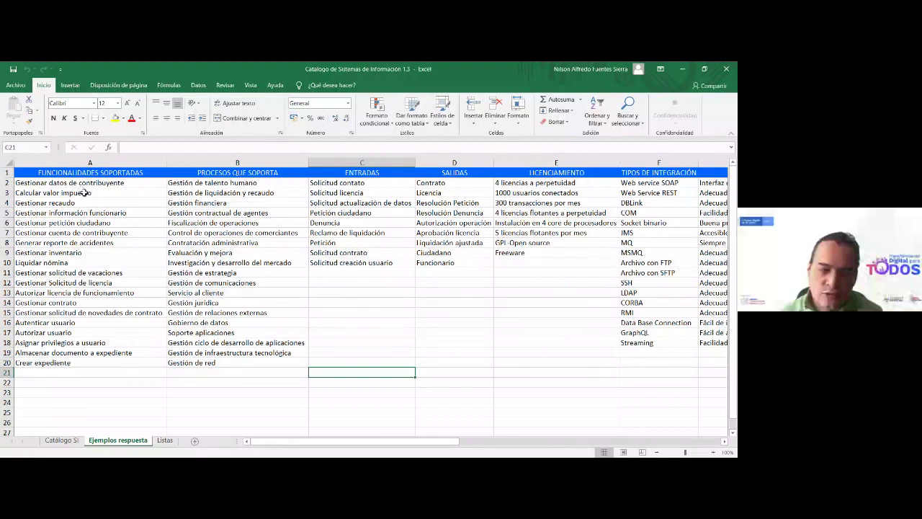
pyautogui.hotkey('ctrl', 'Home')
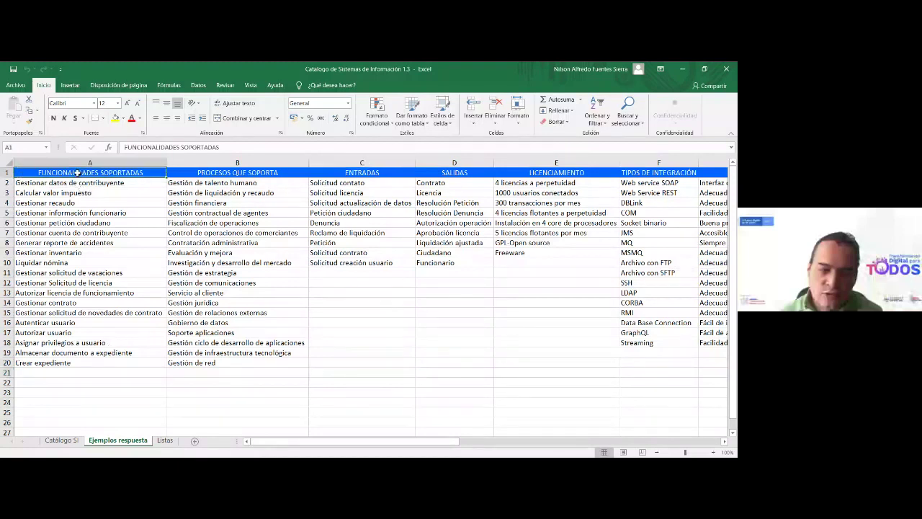
pyautogui.click(78, 440)
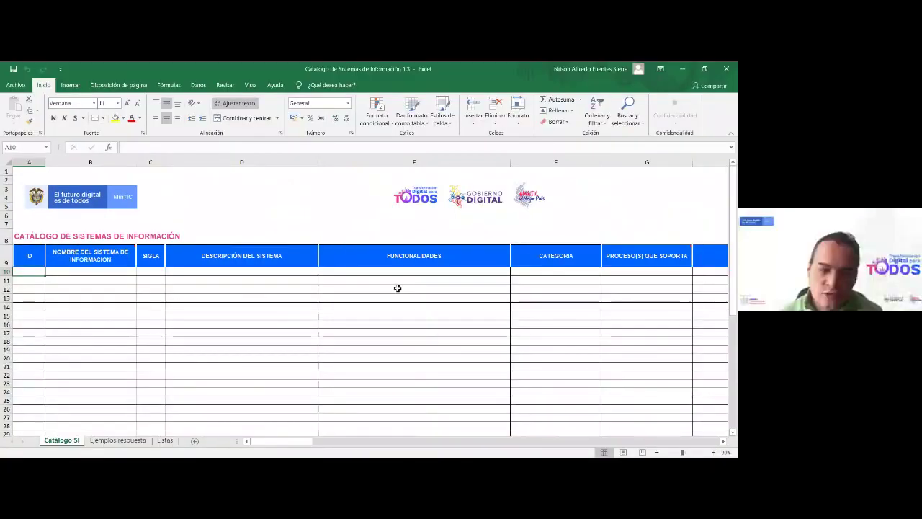
pyautogui.click(117, 440)
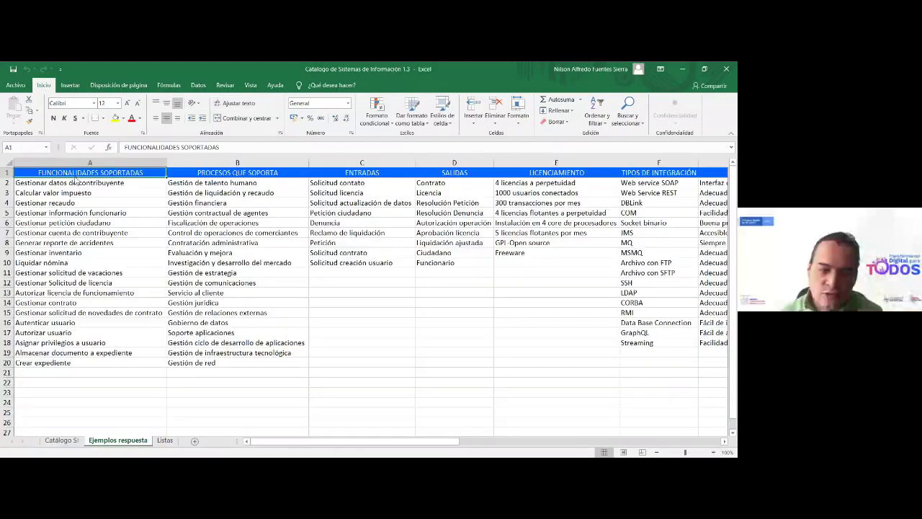
pyautogui.moveTo(44, 182); pyautogui.dragTo(57, 354)
pyautogui.click(108, 272)
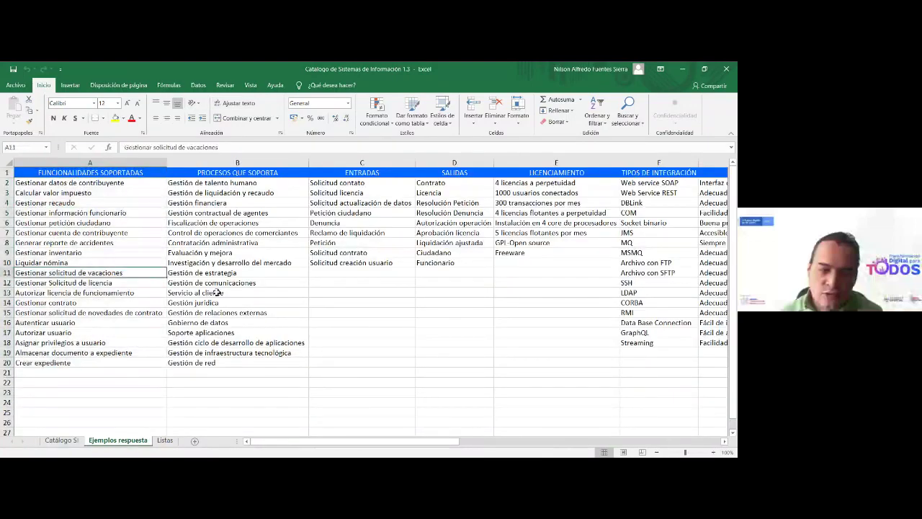
pyautogui.moveTo(234, 189); pyautogui.dragTo(238, 363)
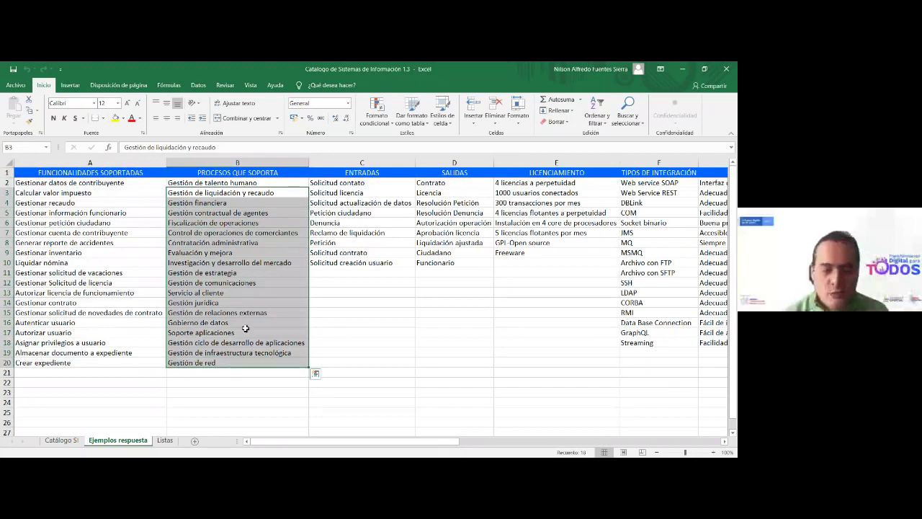
pyautogui.click(238, 282)
pyautogui.click(202, 204)
pyautogui.click(261, 214)
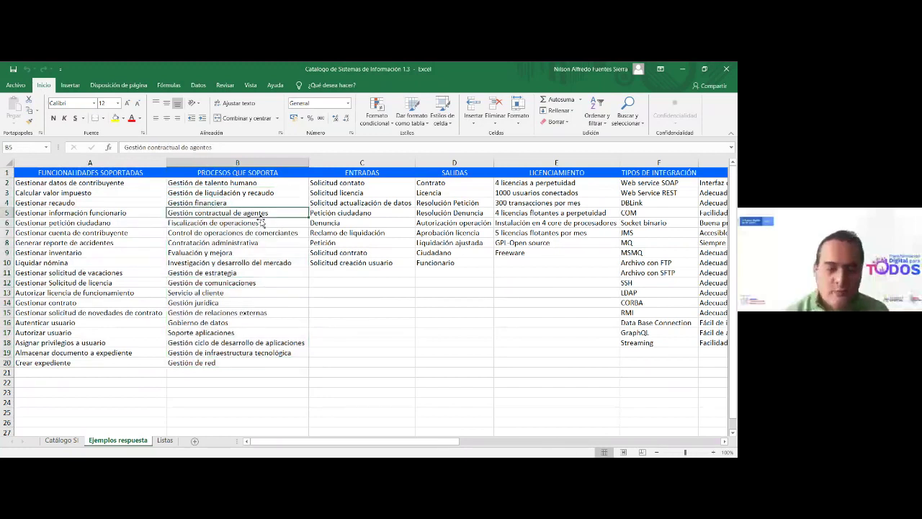
pyautogui.click(193, 222)
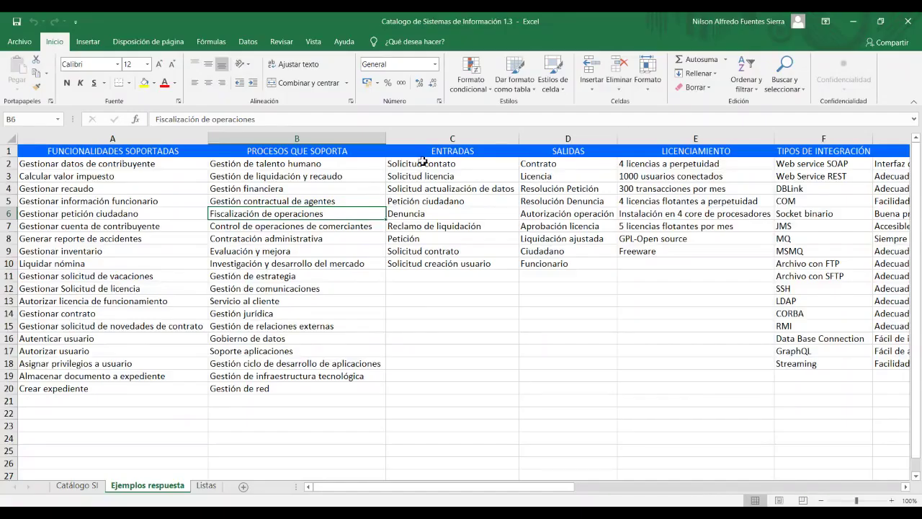
pyautogui.moveTo(423, 163); pyautogui.dragTo(445, 266)
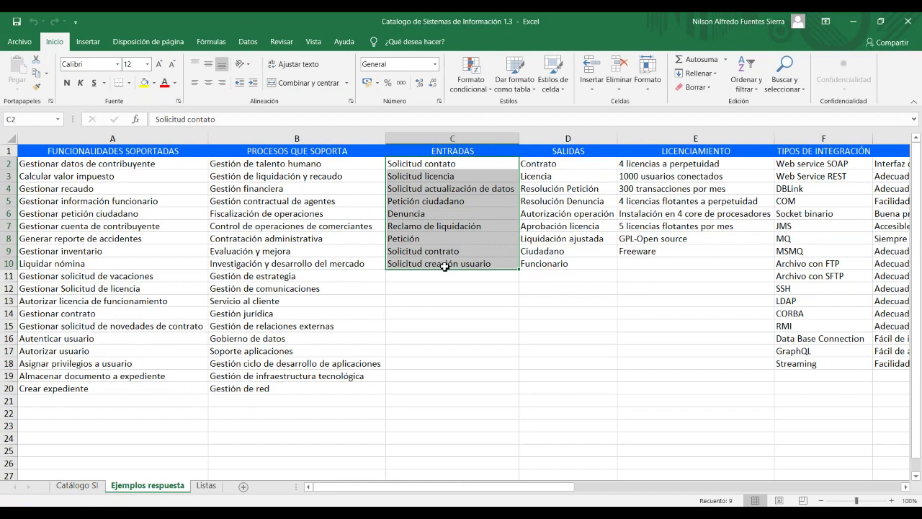
pyautogui.click(422, 164)
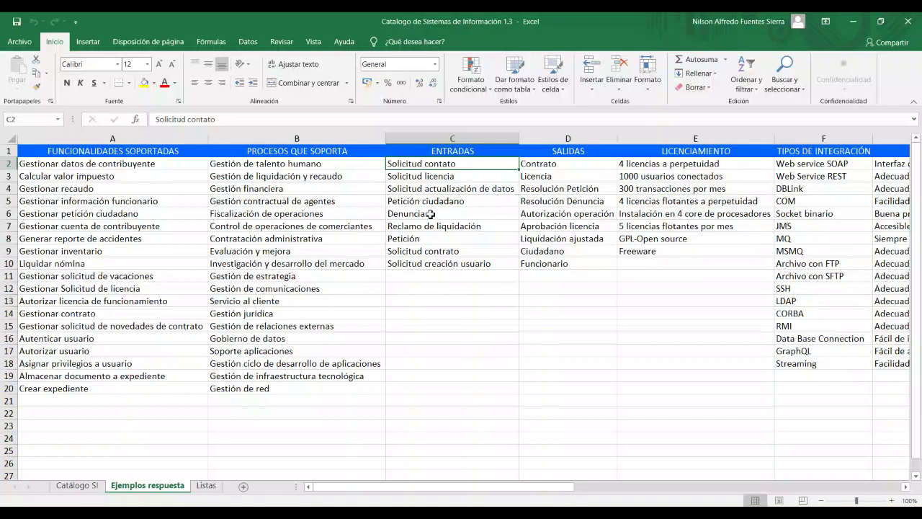
pyautogui.click(558, 188)
pyautogui.moveTo(648, 164); pyautogui.dragTo(671, 247)
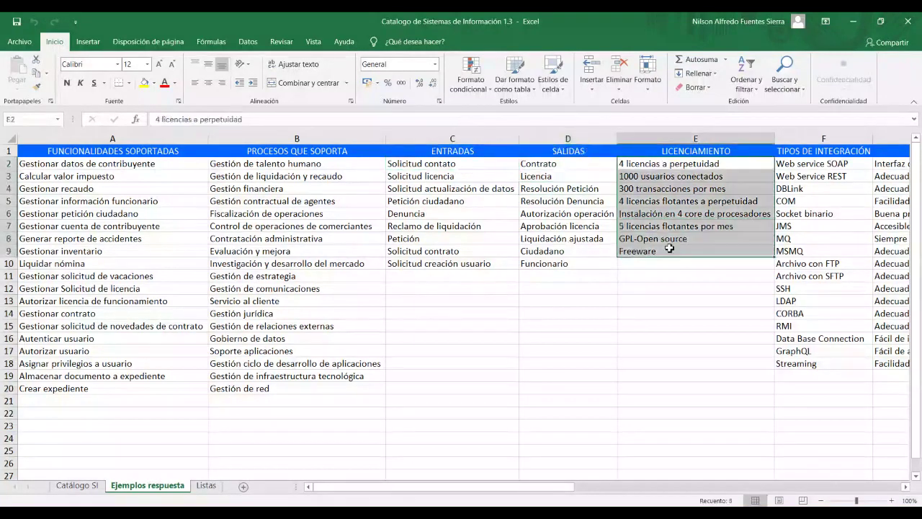
pyautogui.click(671, 288)
pyautogui.click(672, 168)
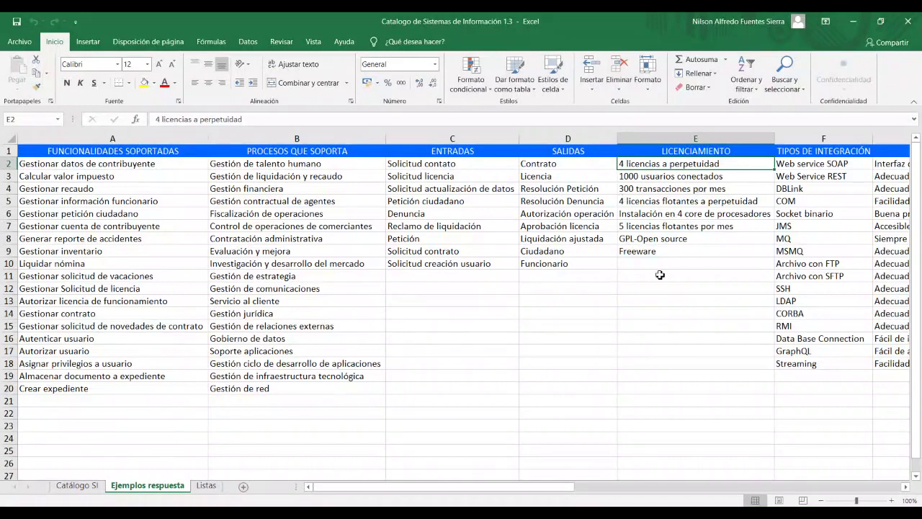
pyautogui.click(664, 215)
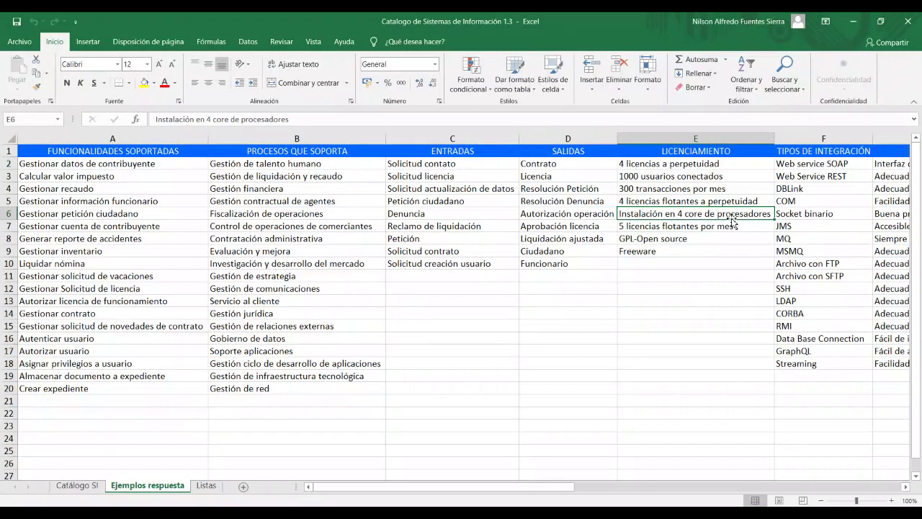
pyautogui.click(706, 238)
pyautogui.click(706, 260)
pyautogui.press('Up')
pyautogui.press('Up')
pyautogui.press('Up')
pyautogui.press('Up')
pyautogui.click(689, 272)
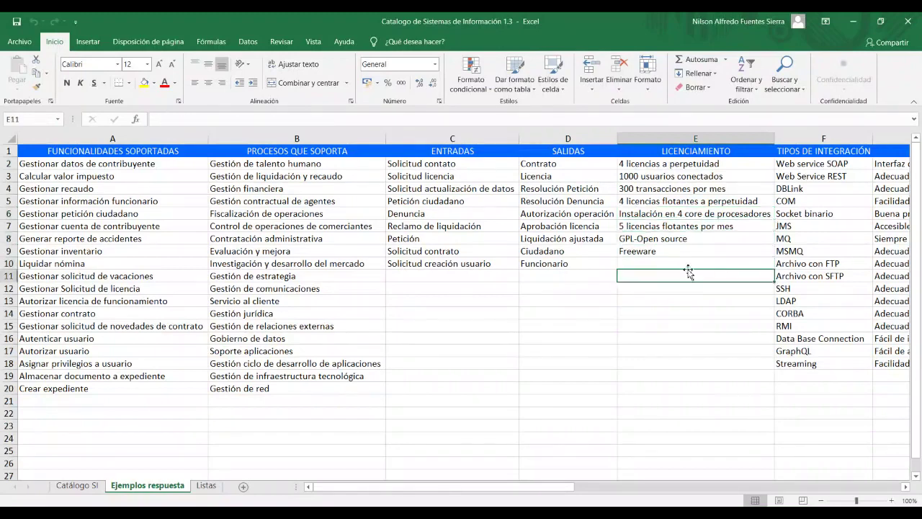
pyautogui.click(669, 213)
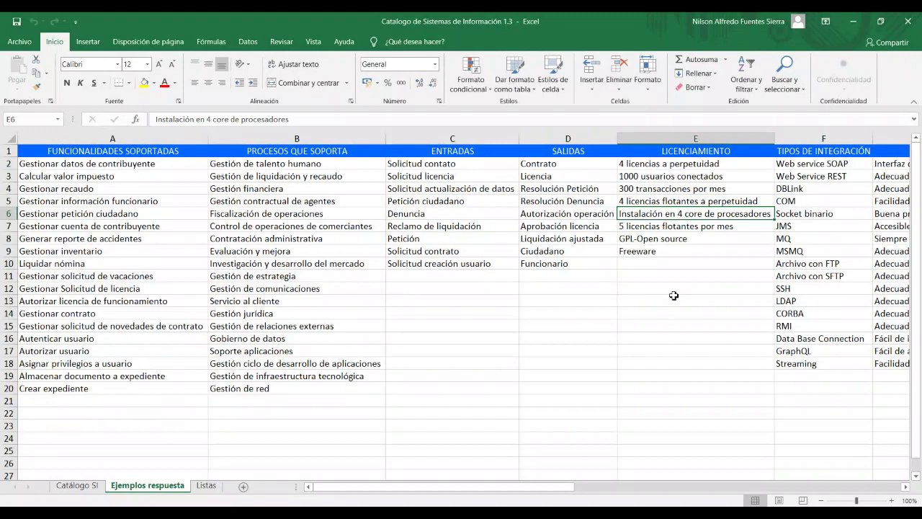
pyautogui.moveTo(649, 251); pyautogui.dragTo(634, 164)
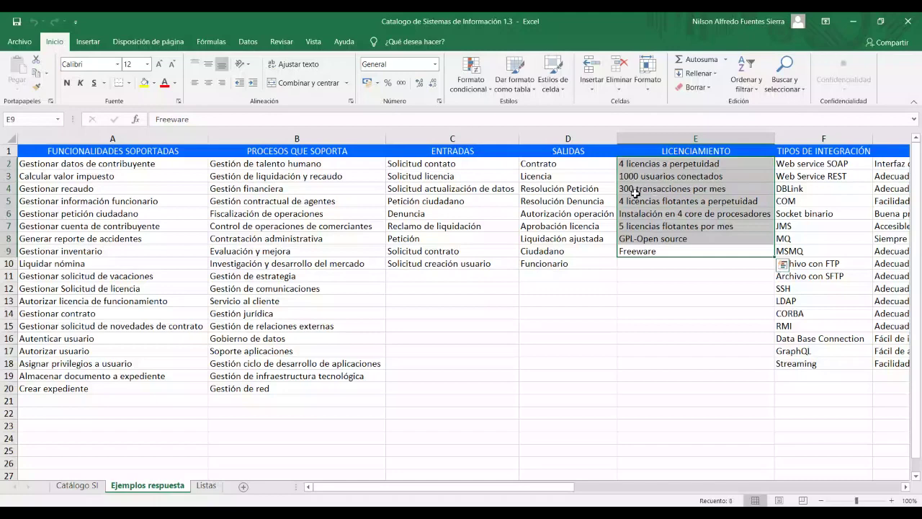
# Review the example integration types from Web service SOAP through COM, Socket binario, JMS, FTP, SFTP and SSH.
pyautogui.moveTo(806, 163); pyautogui.dragTo(620, 363)
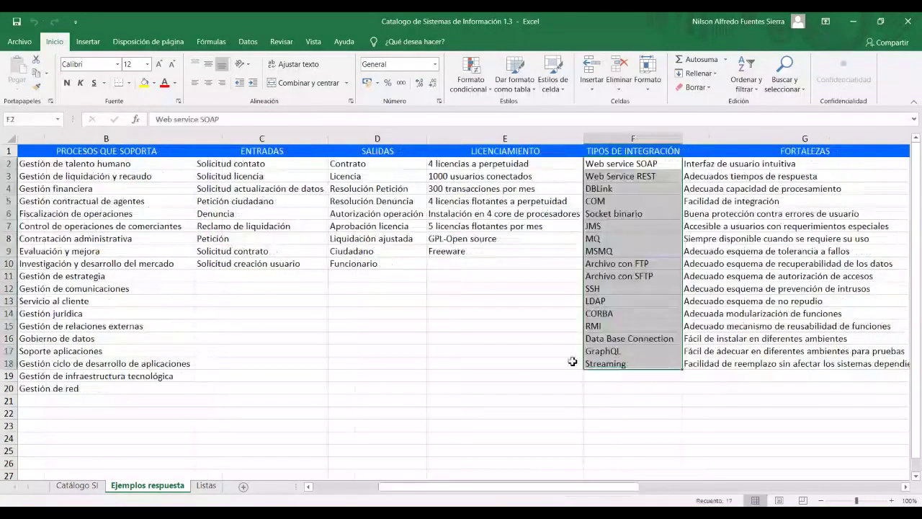
pyautogui.click(519, 352)
pyautogui.click(618, 164)
pyautogui.press('Down')
pyautogui.press('Down')
pyautogui.press('Down')
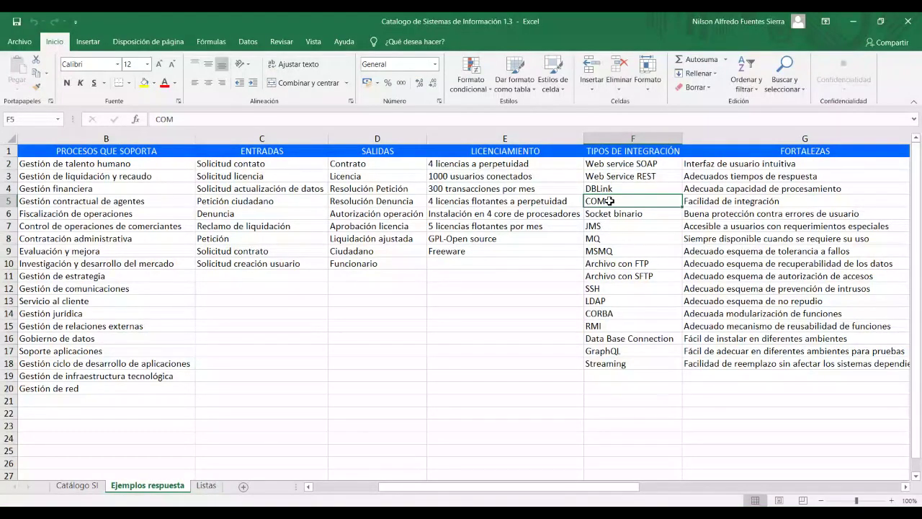
pyautogui.click(614, 213)
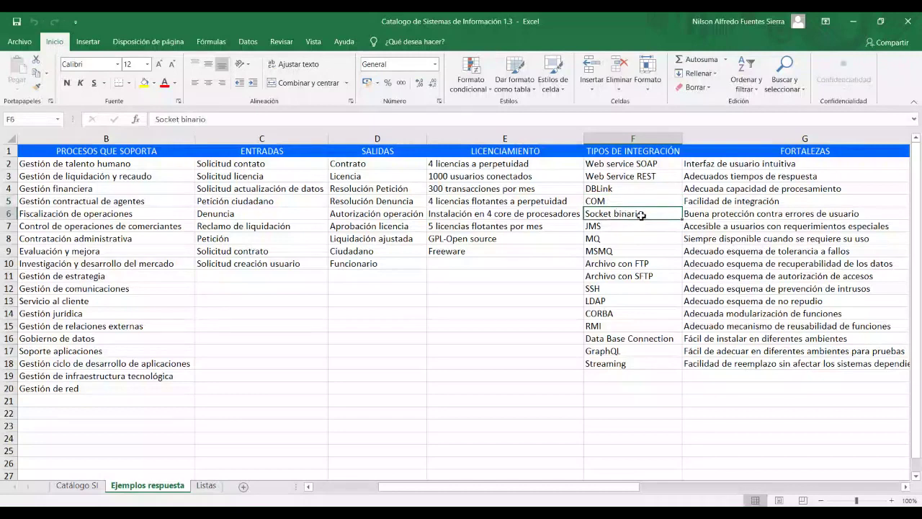
pyautogui.click(624, 226)
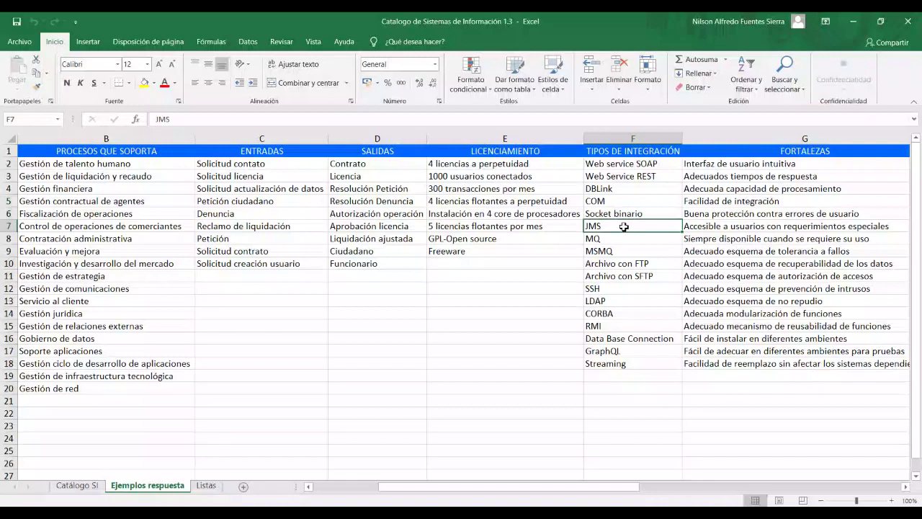
pyautogui.click(662, 264)
pyautogui.click(628, 276)
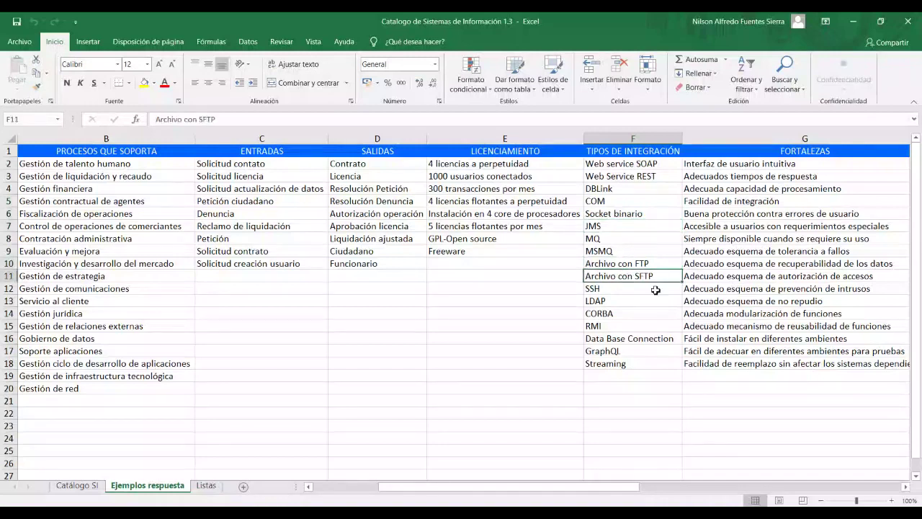
pyautogui.click(634, 288)
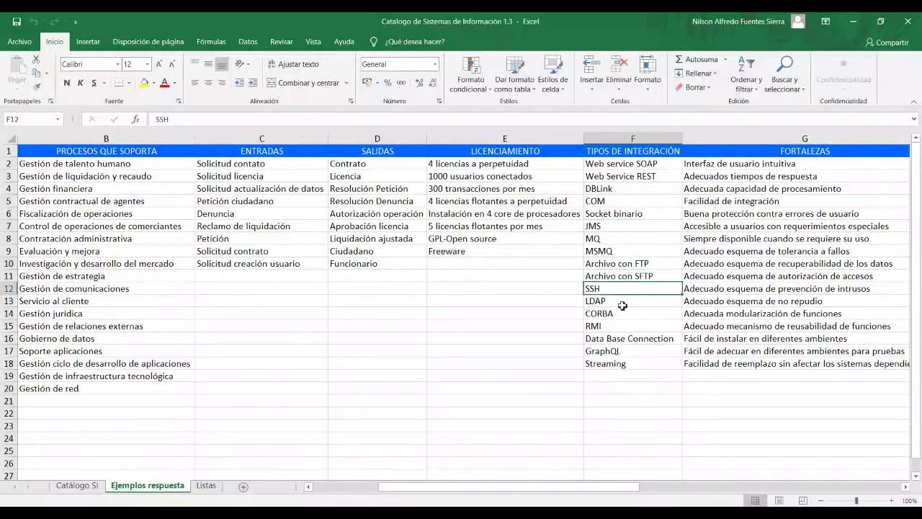
# Review the remaining integration types (Data Base Connection, RMI, GraphQL, Streaming), then a Fortalezas example in column G.
pyautogui.press('Down')
pyautogui.press('Down')
pyautogui.press('Down')
pyautogui.press('Down')
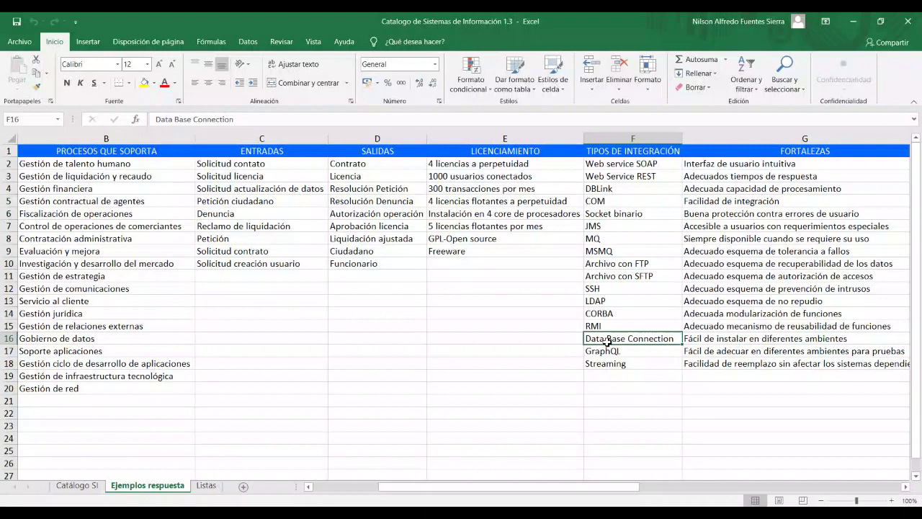
pyautogui.press('Down')
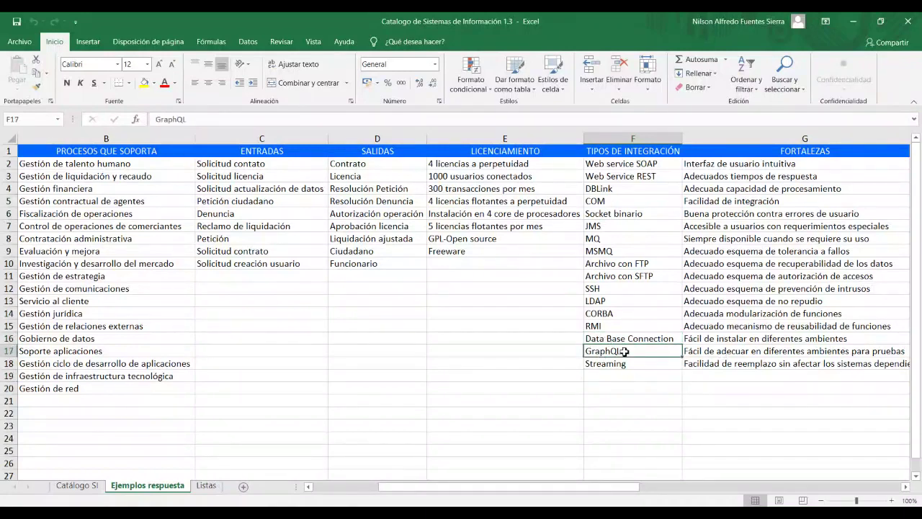
pyautogui.press('Up')
pyautogui.press('Up')
pyautogui.click(659, 353)
pyautogui.press('Down')
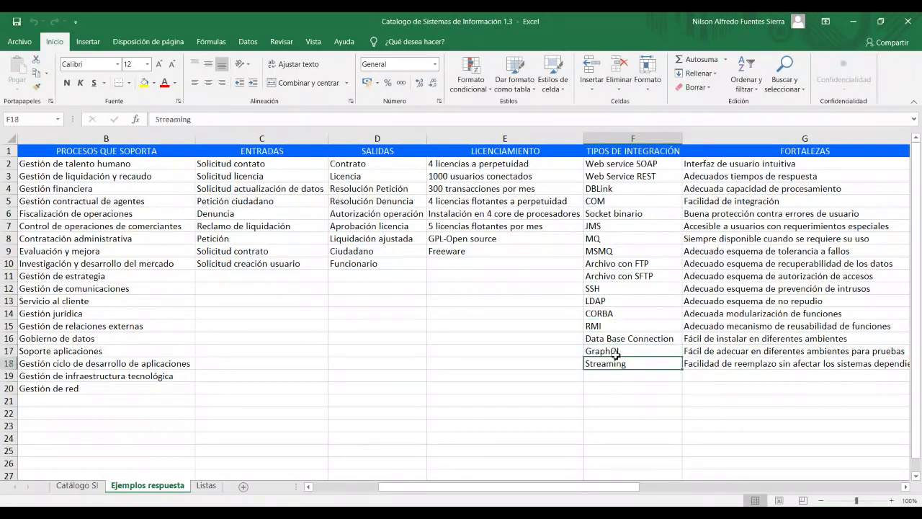
pyautogui.press('Up')
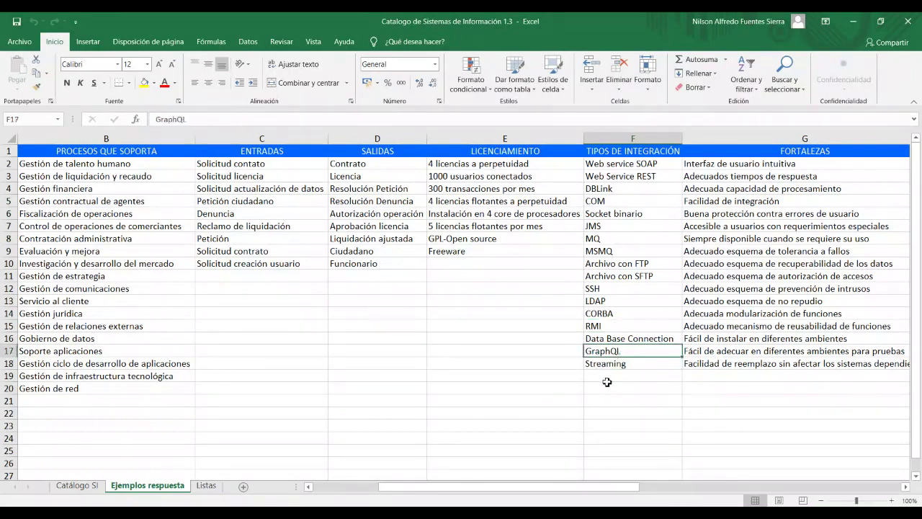
pyautogui.press('Down')
pyautogui.click(720, 188)
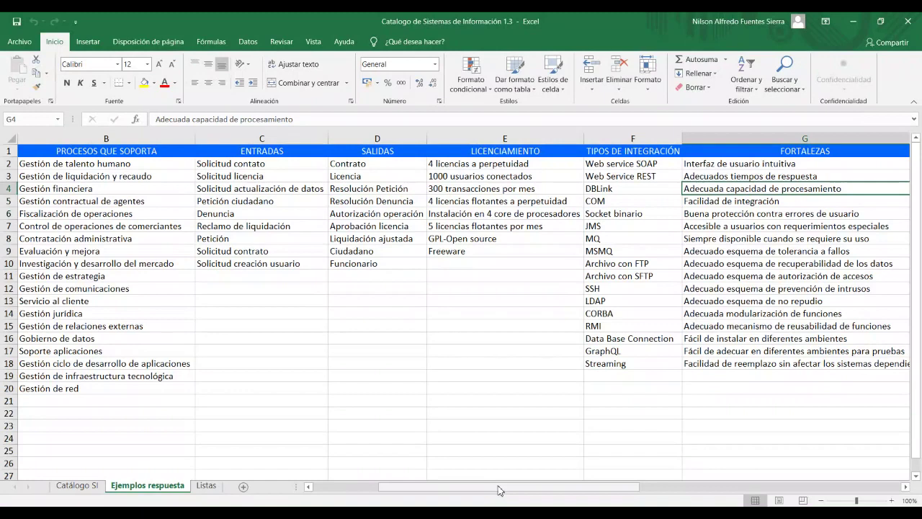
# Scroll right and select the Debilidades examples in column H to review them.
pyautogui.moveTo(500, 491); pyautogui.dragTo(632, 491)
pyautogui.press('Down')
pyautogui.press('Down')
pyautogui.press('Down')
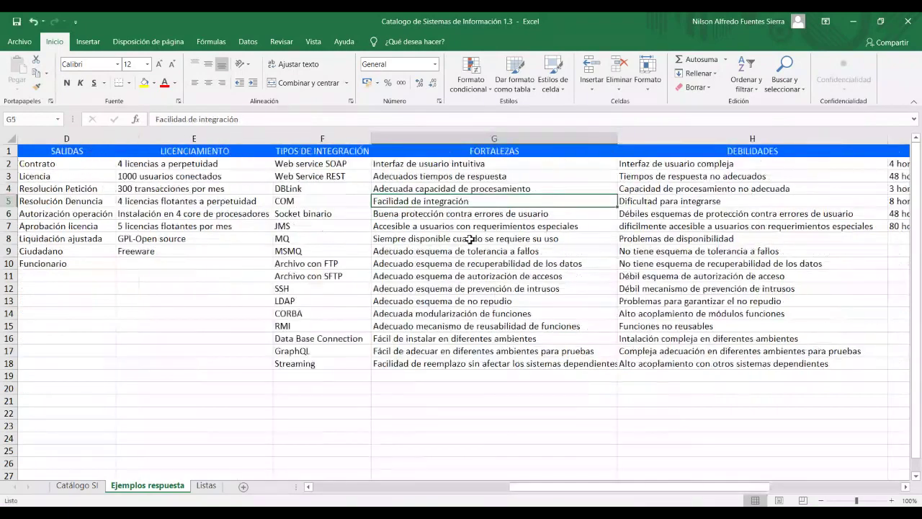
pyautogui.press('Right')
pyautogui.moveTo(655, 164); pyautogui.dragTo(671, 356)
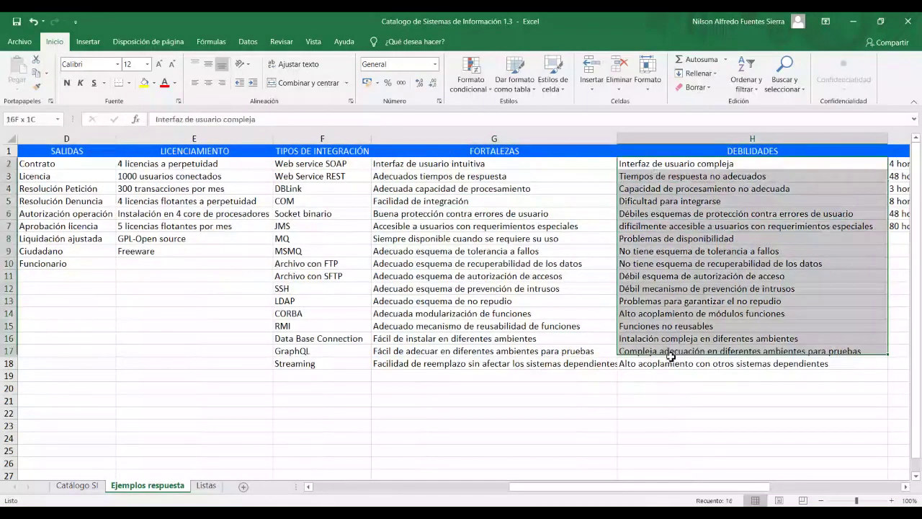
pyautogui.moveTo(671, 356); pyautogui.dragTo(671, 364)
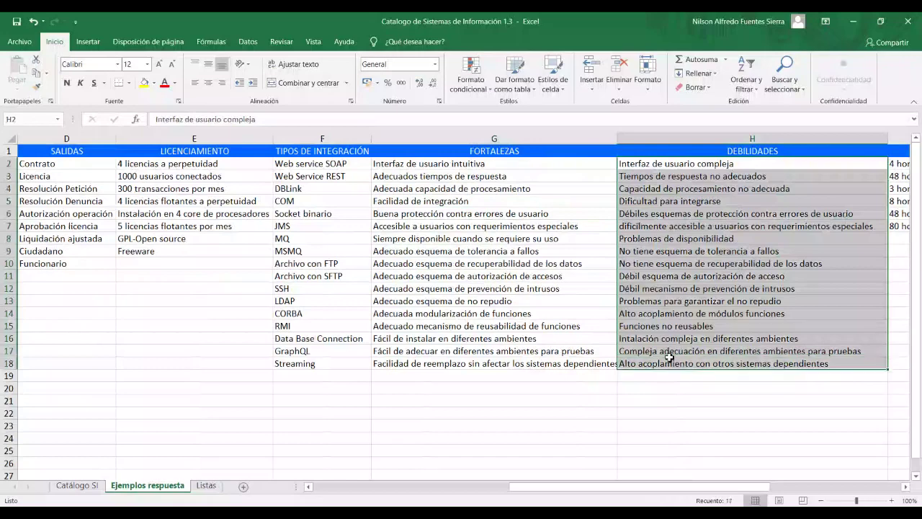
pyautogui.click(685, 301)
pyautogui.click(704, 229)
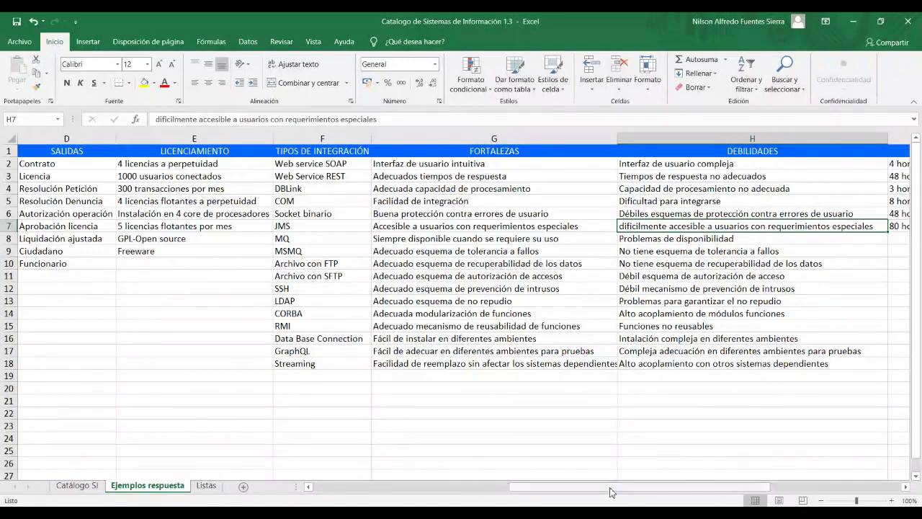
# Select the ANS examples in I2:I7 to review them, then return to the Catálogo SI sheet.
pyautogui.moveTo(610, 488); pyautogui.dragTo(750, 488)
pyautogui.moveTo(678, 176); pyautogui.dragTo(678, 185)
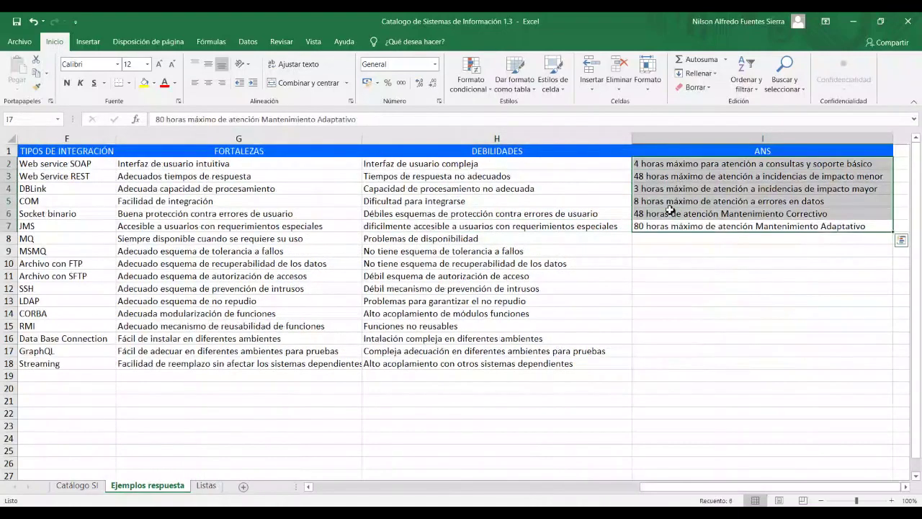
pyautogui.click(657, 253)
pyautogui.click(667, 262)
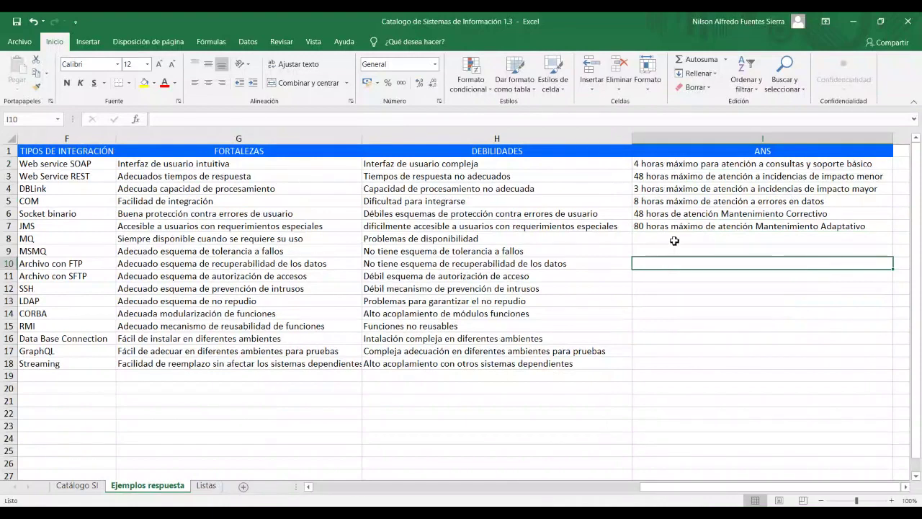
pyautogui.moveTo(670, 167); pyautogui.dragTo(711, 164)
pyautogui.click(718, 239)
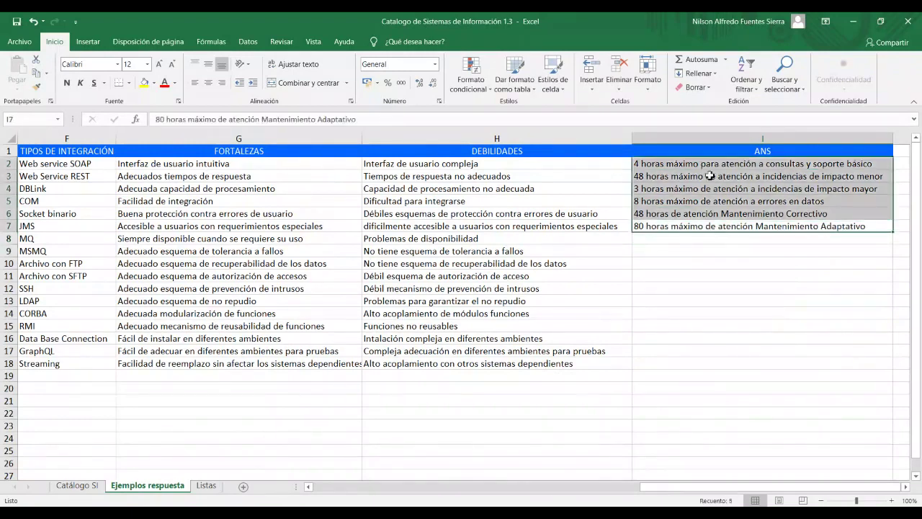
pyautogui.click(708, 236)
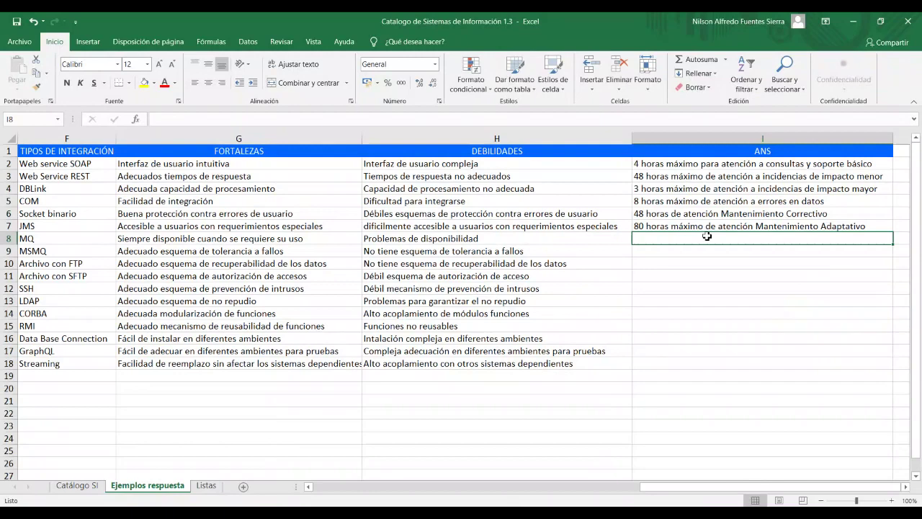
pyautogui.click(76, 486)
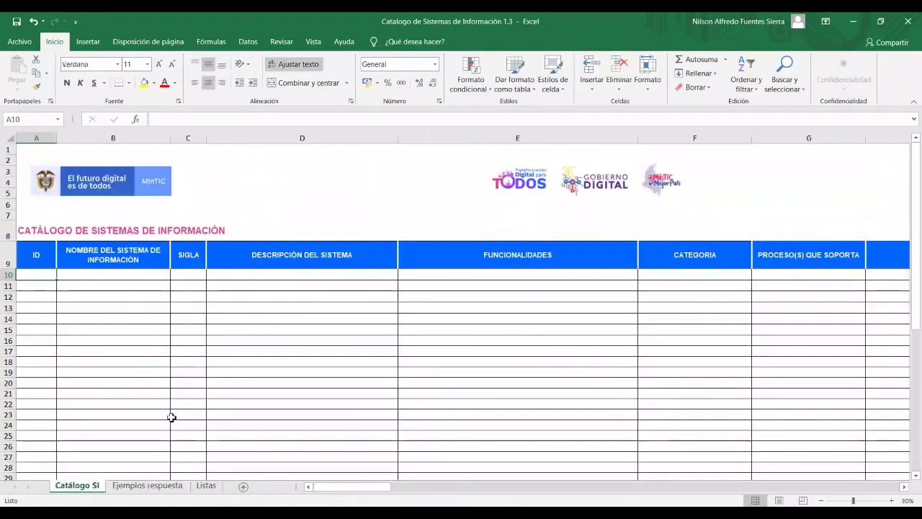
pyautogui.click(163, 489)
pyautogui.click(78, 487)
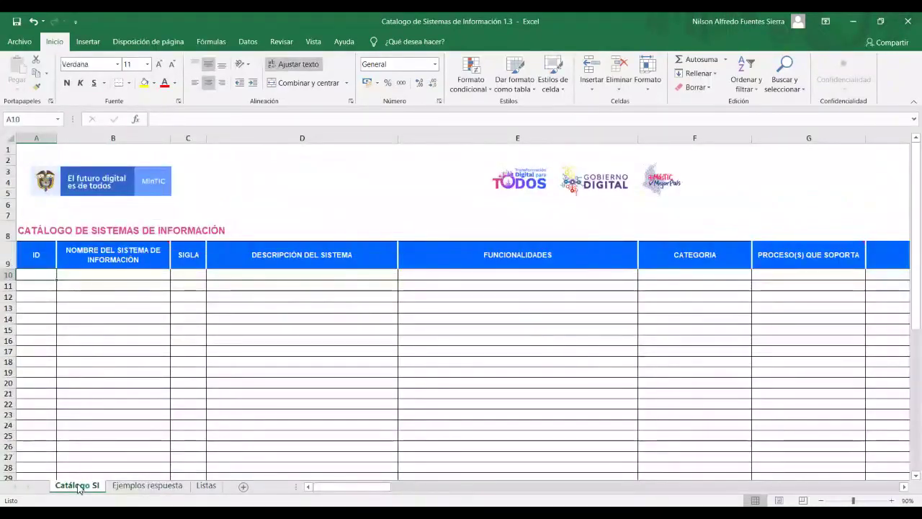
pyautogui.click(144, 487)
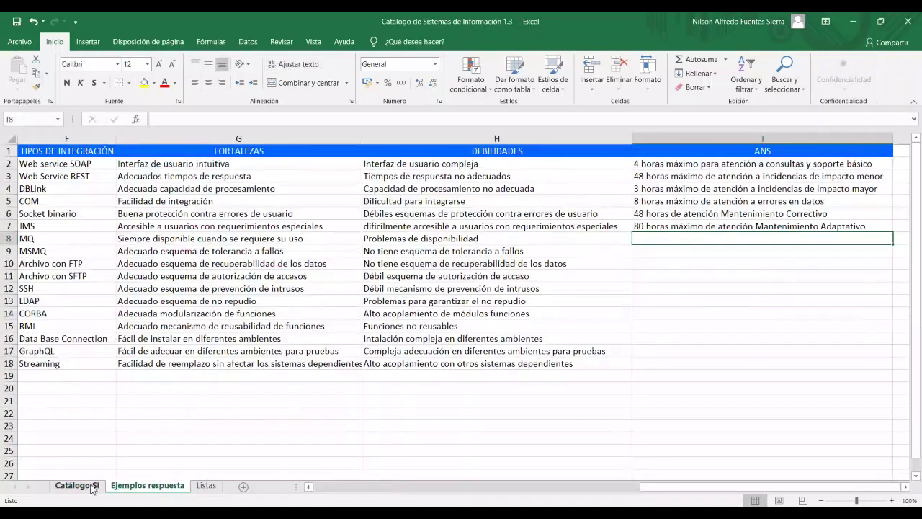
pyautogui.click(77, 486)
pyautogui.click(187, 371)
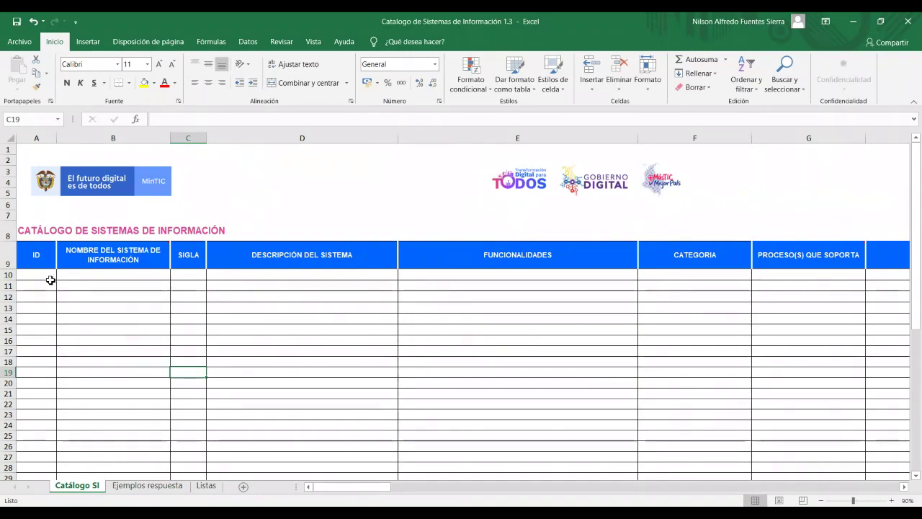
# Enter SIS-01 in A10, widen column B, and fill in name SIS-CON and sigla SISC.
pyautogui.click(51, 277)
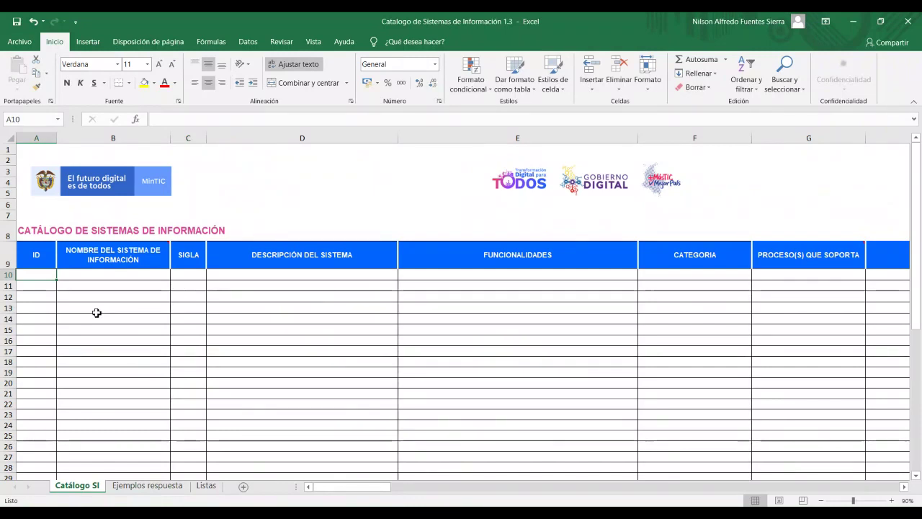
pyautogui.write('SIS-01')
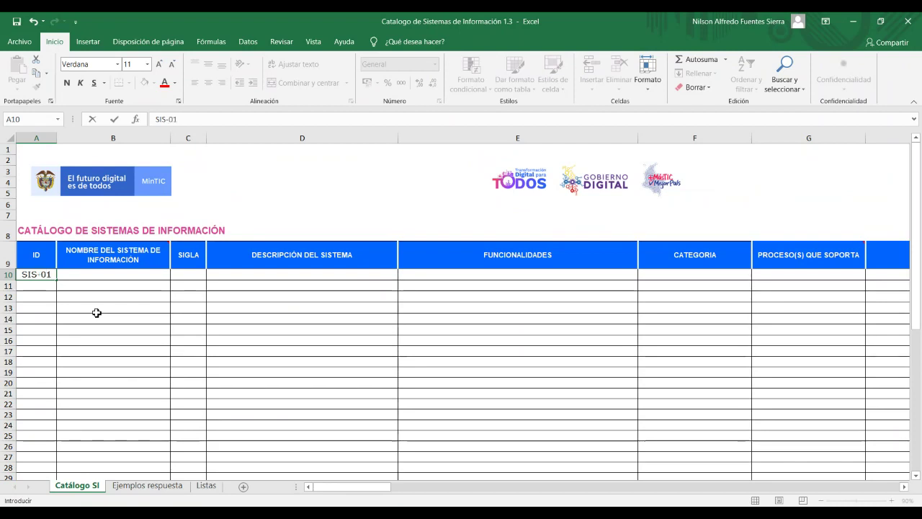
pyautogui.press('Tab')
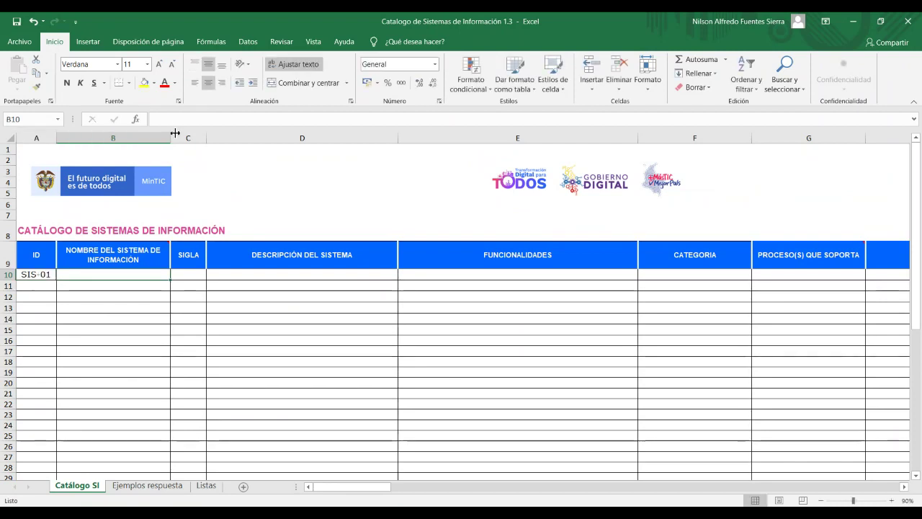
pyautogui.moveTo(175, 133); pyautogui.dragTo(223, 133)
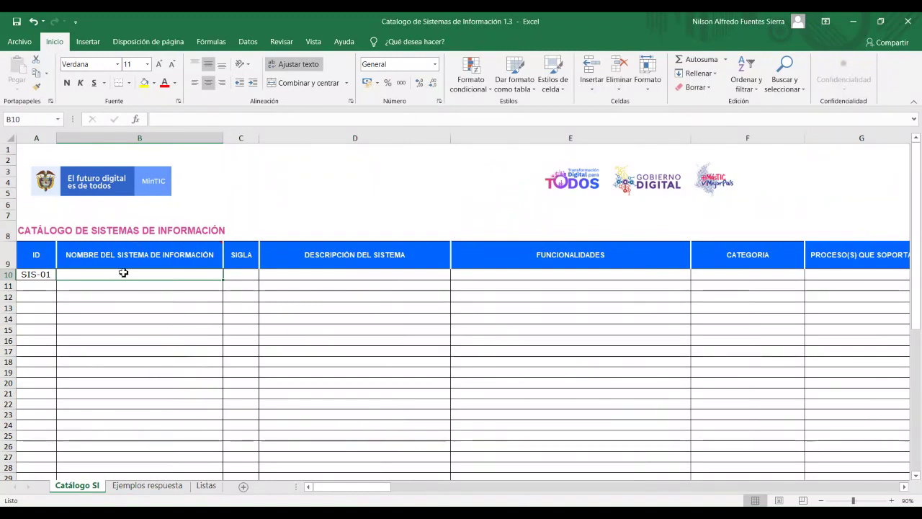
pyautogui.doubleClick(124, 272)
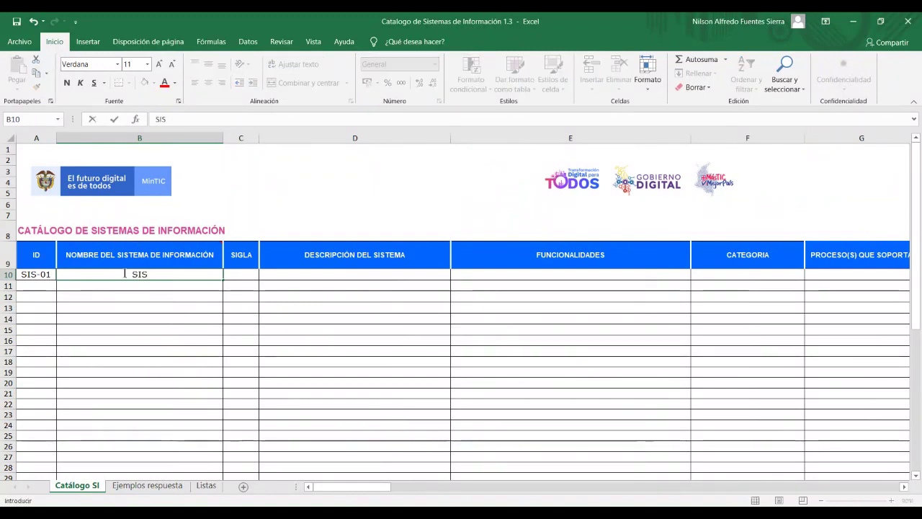
pyautogui.write('SIS')
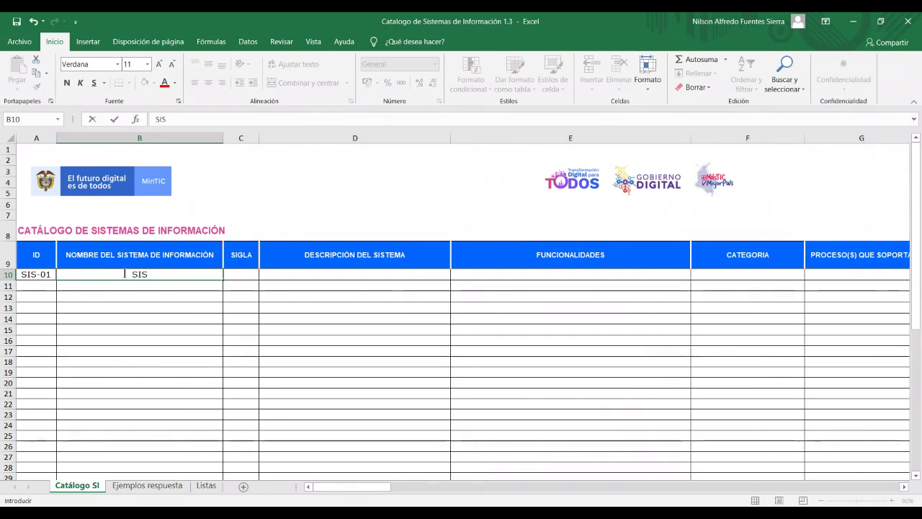
pyautogui.write('-CON')
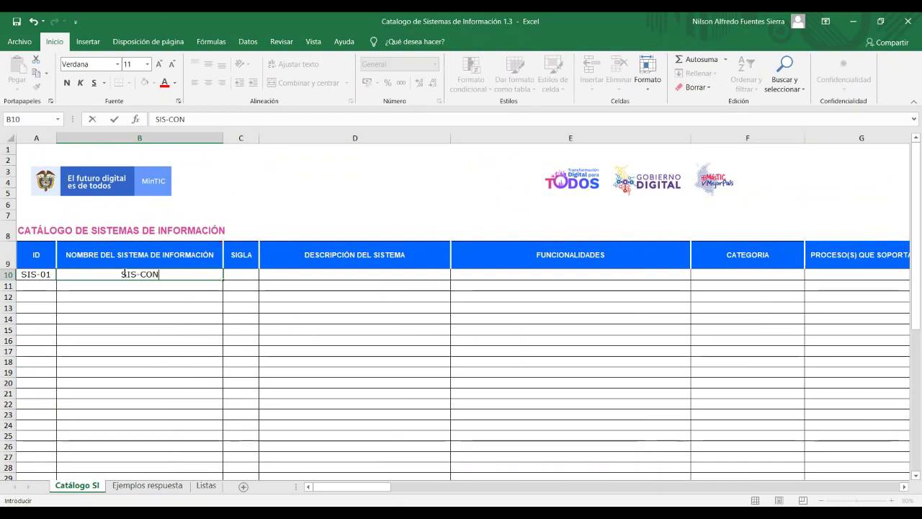
pyautogui.press('Tab')
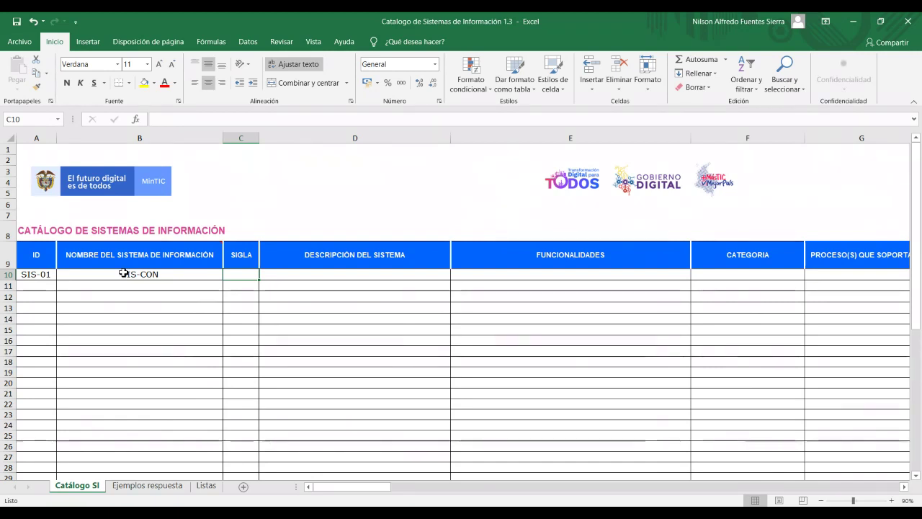
pyautogui.write('SISC')
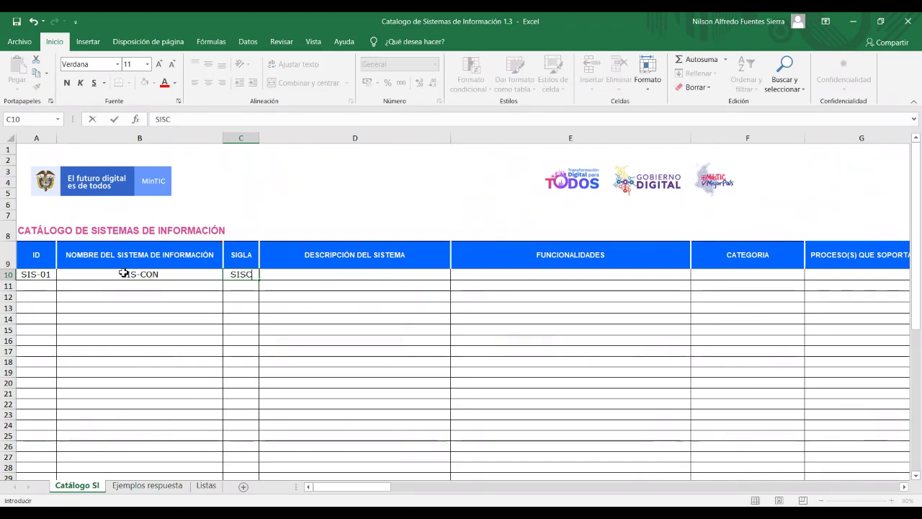
pyautogui.press('Tab')
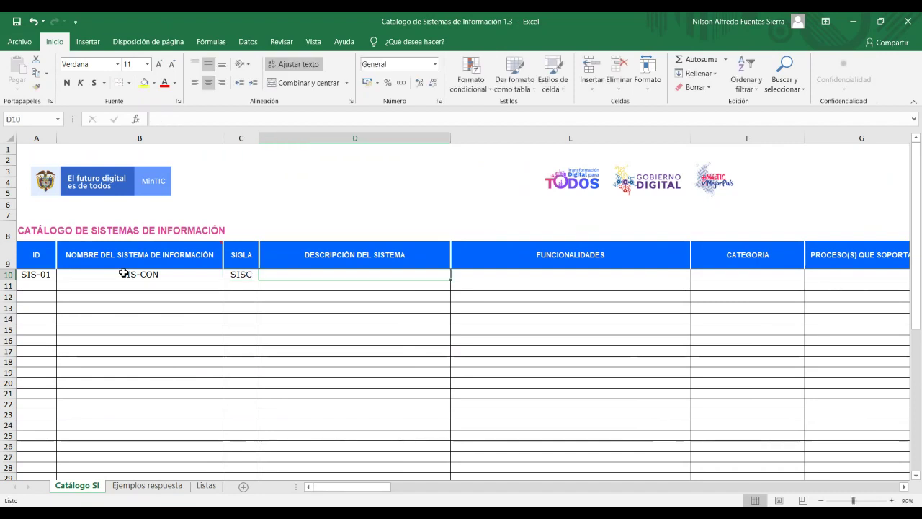
# Widen column D and enter the SIS-CON description about accounting orders, financial statements and general accounting in D10.
pyautogui.moveTo(450, 137); pyautogui.dragTo(476, 139)
pyautogui.doubleClick(300, 276)
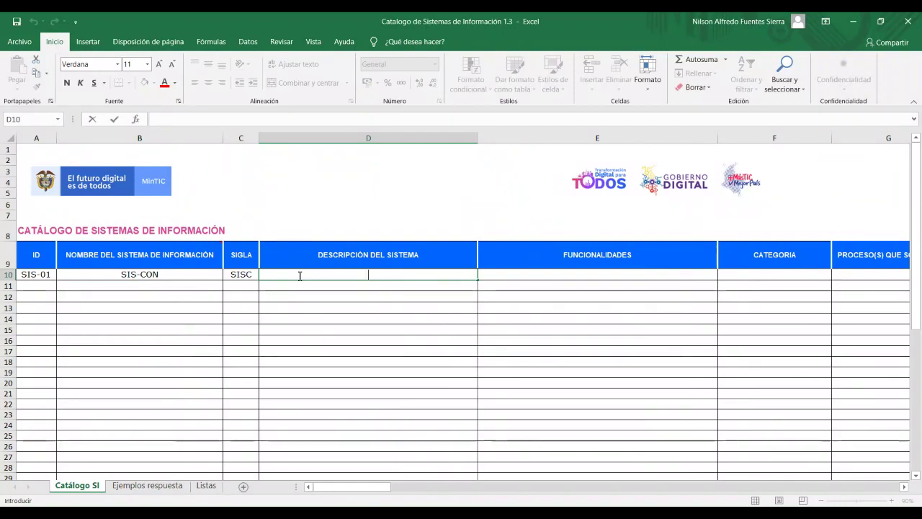
pyautogui.write('S')
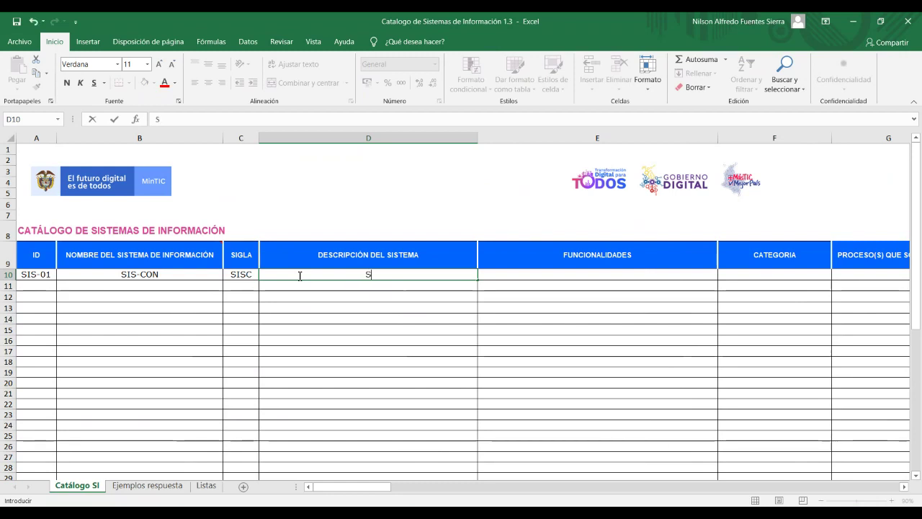
pyautogui.write('istema que so')
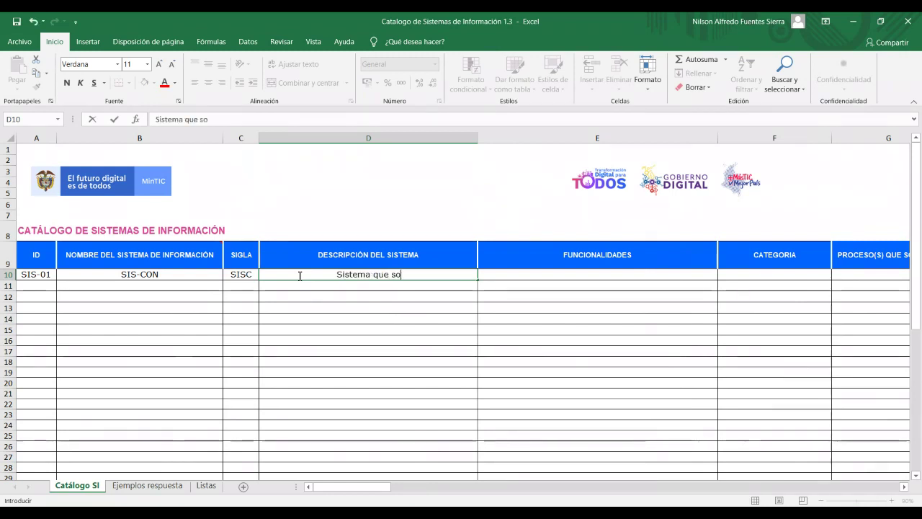
pyautogui.write('porta todo')
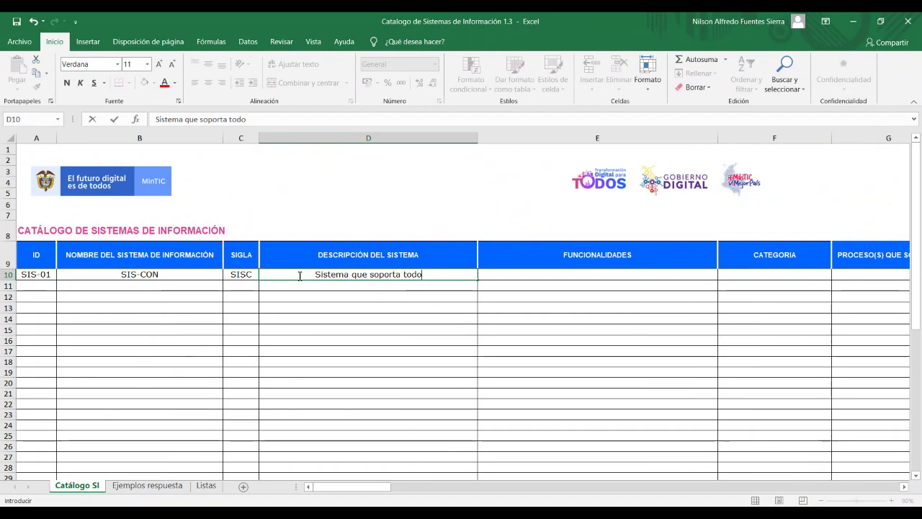
pyautogui.write('s l')
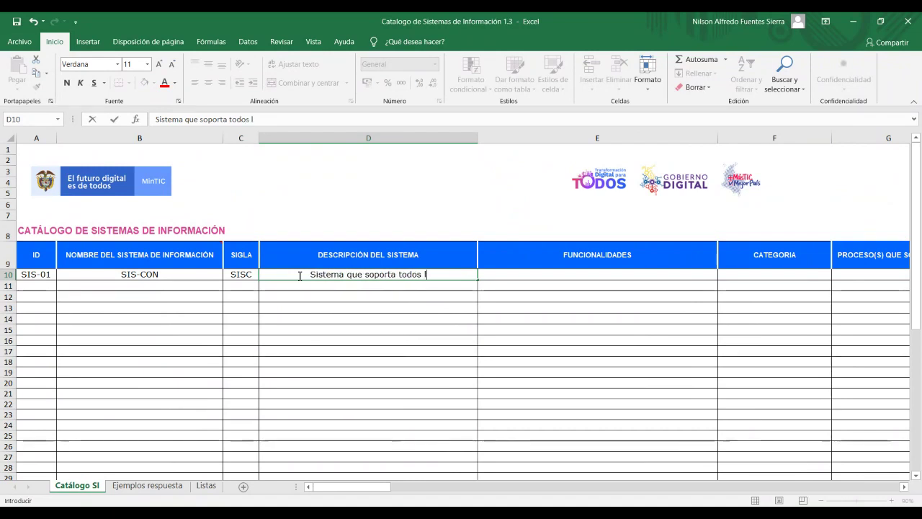
pyautogui.write('as activ')
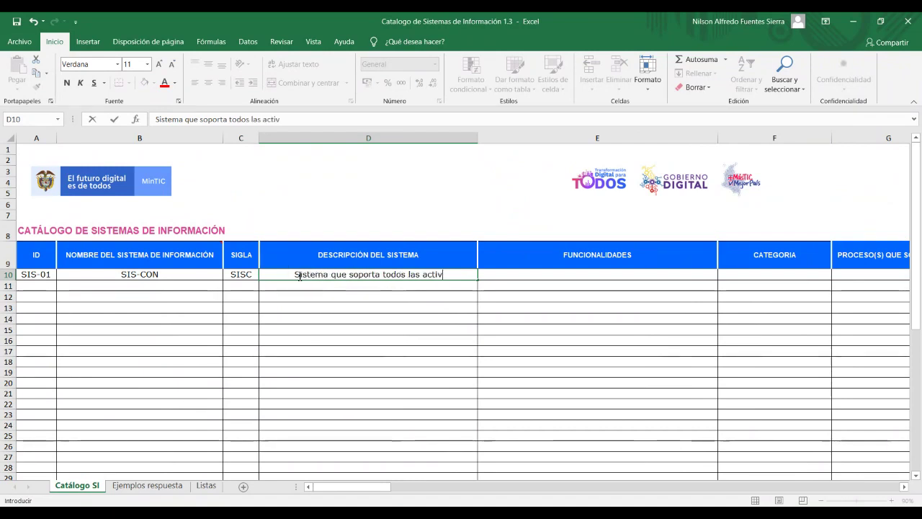
pyautogui.write('idades rel')
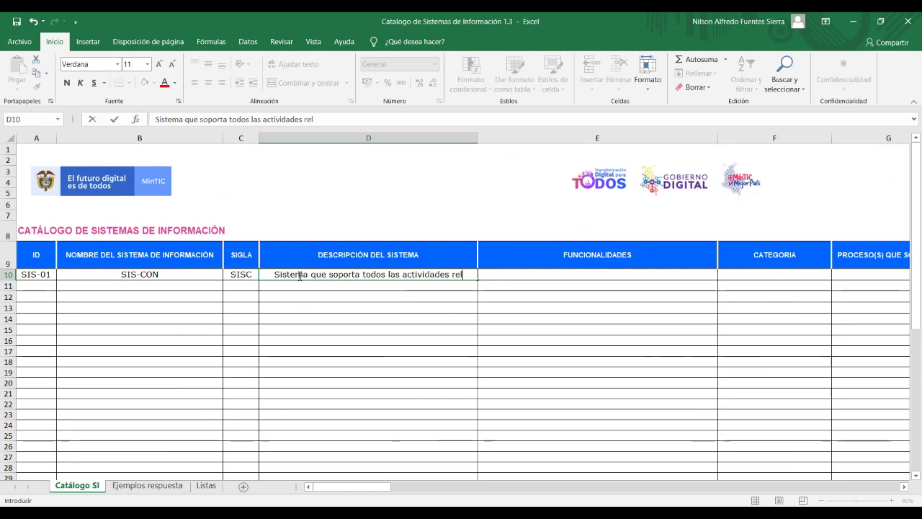
pyautogui.write('acionadas con')
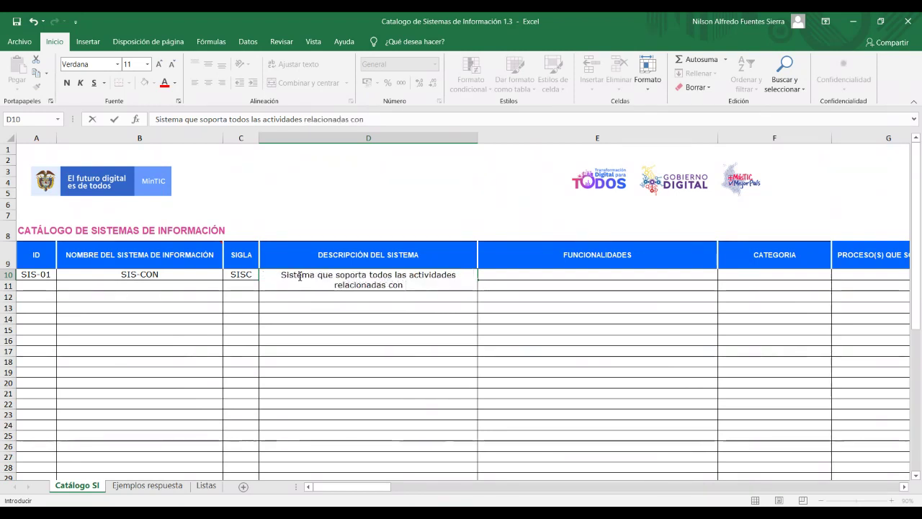
pyautogui.write(' ó')
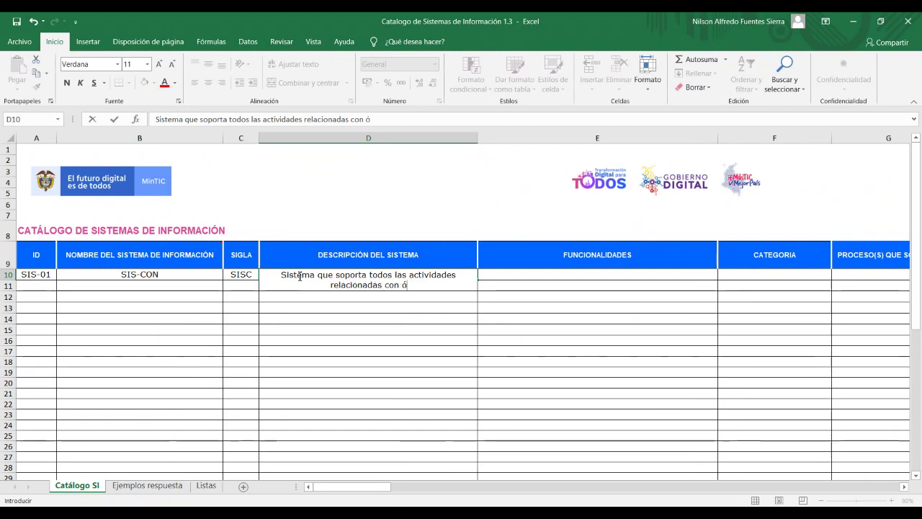
pyautogui.write('rdenes cont')
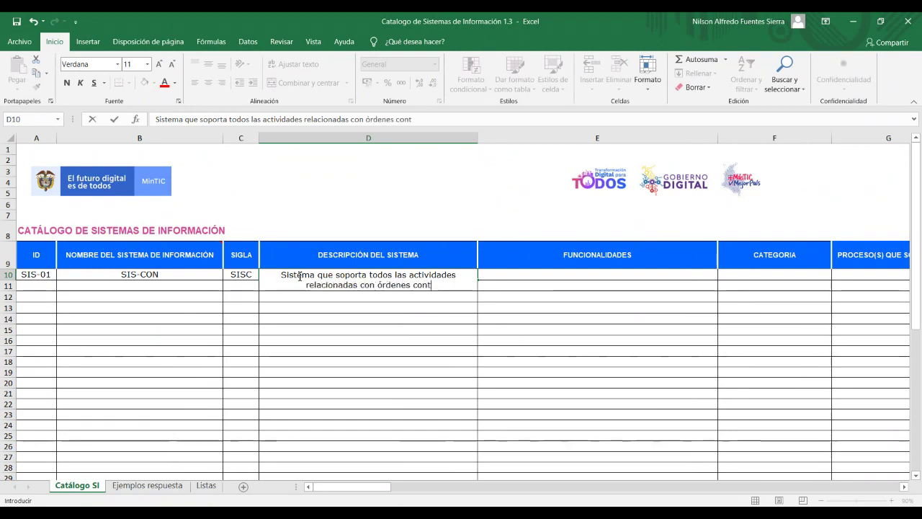
pyautogui.write('ables, ')
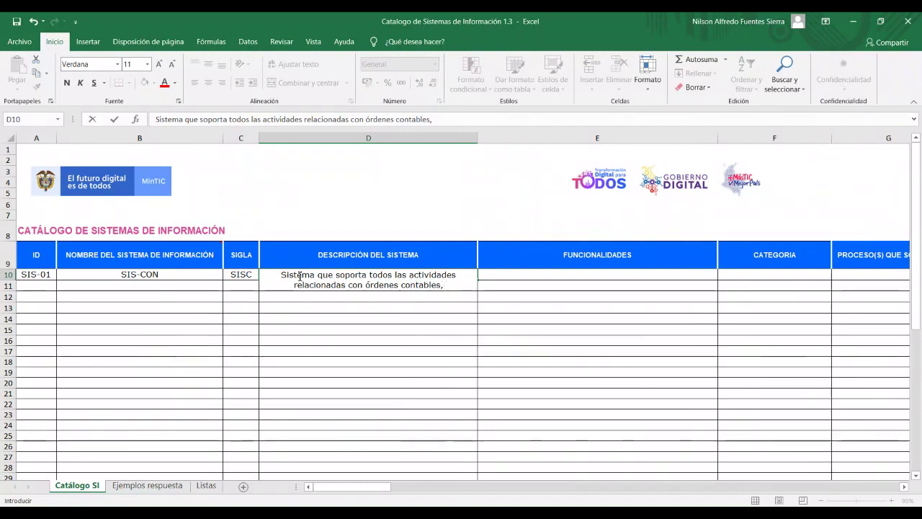
pyautogui.write('generación de')
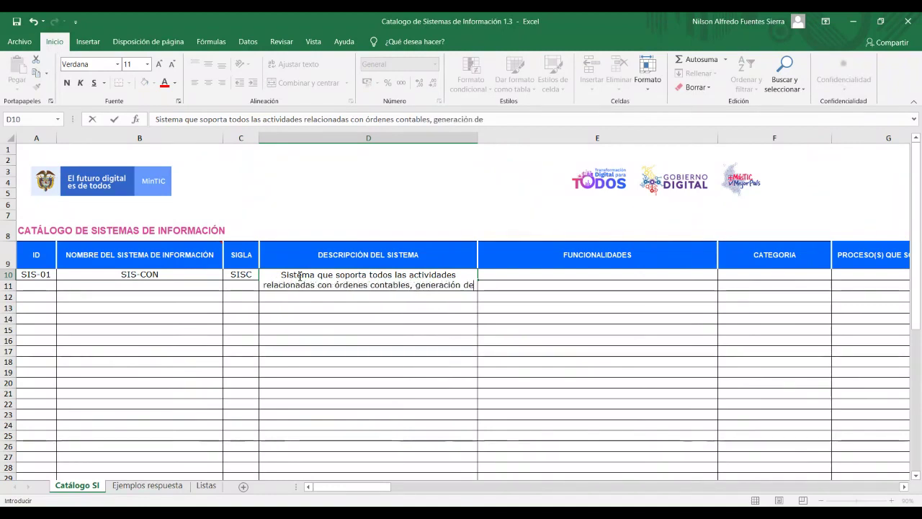
pyautogui.write(' estados ')
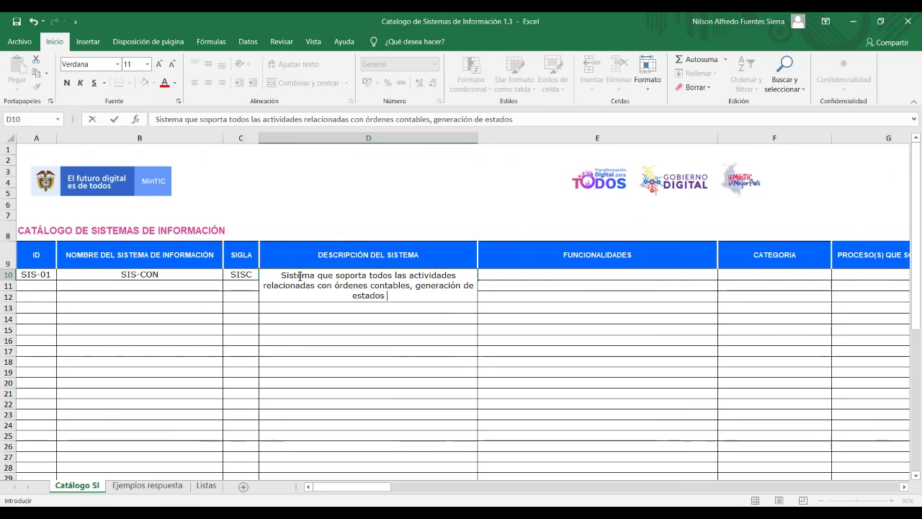
pyautogui.write('financiero')
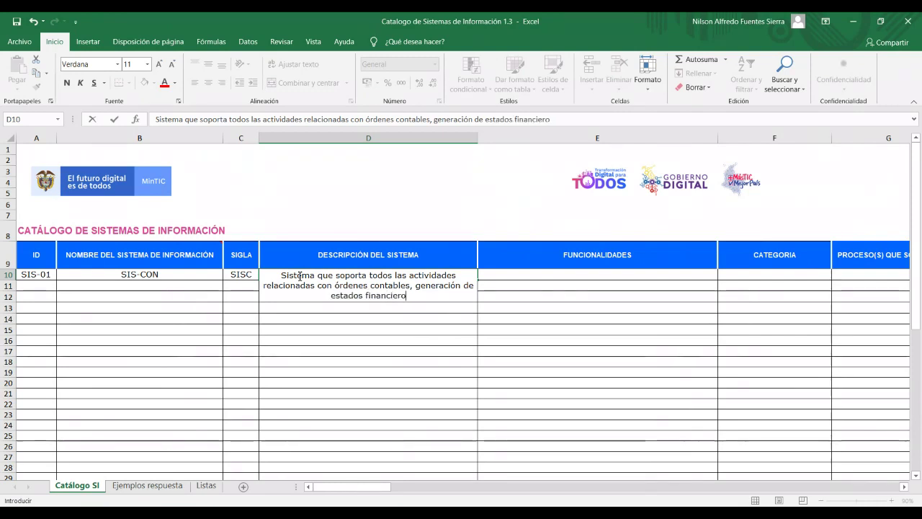
pyautogui.write('s y gestió')
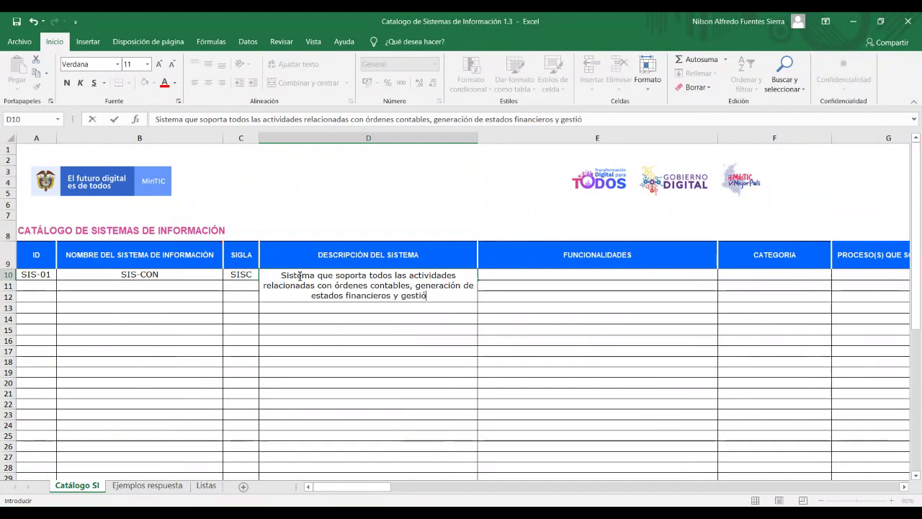
pyautogui.write('n de ')
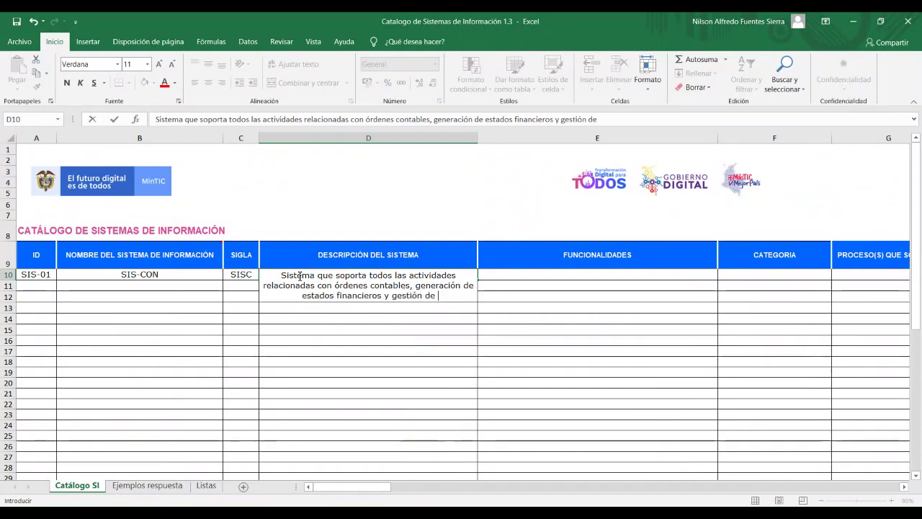
pyautogui.write('la cont')
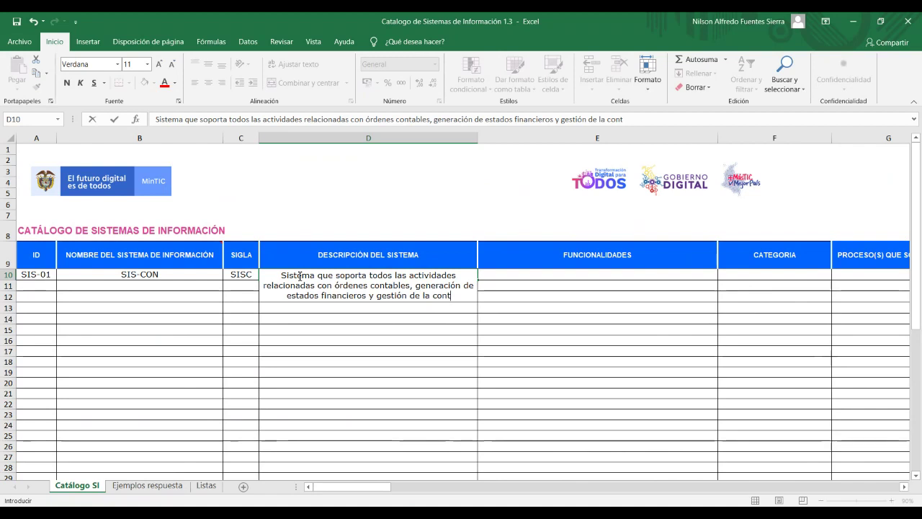
pyautogui.write('abilidad en general')
pyautogui.press('Return')
pyautogui.press('Up')
pyautogui.press('Up')
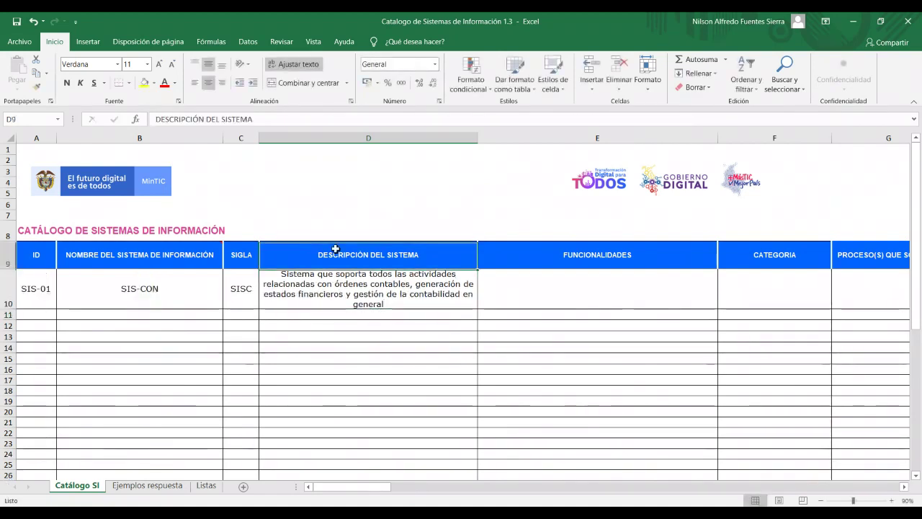
pyautogui.click(384, 309)
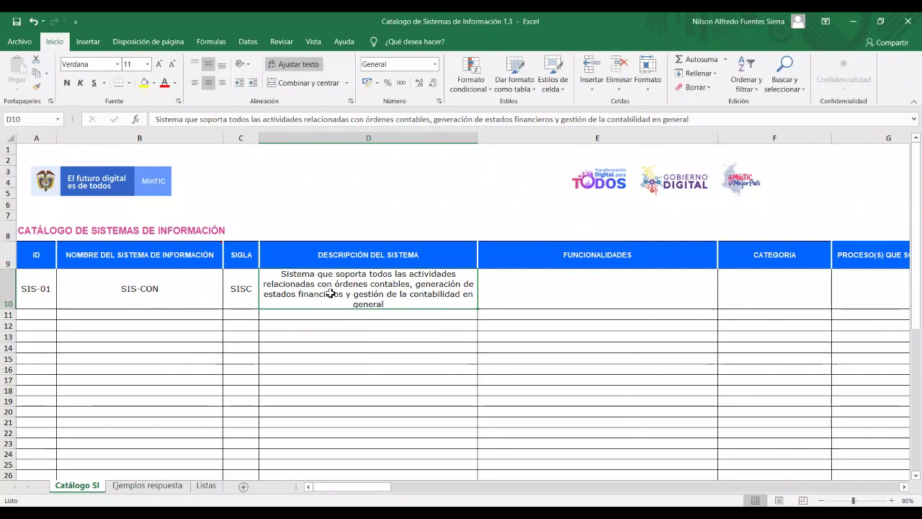
pyautogui.click(537, 299)
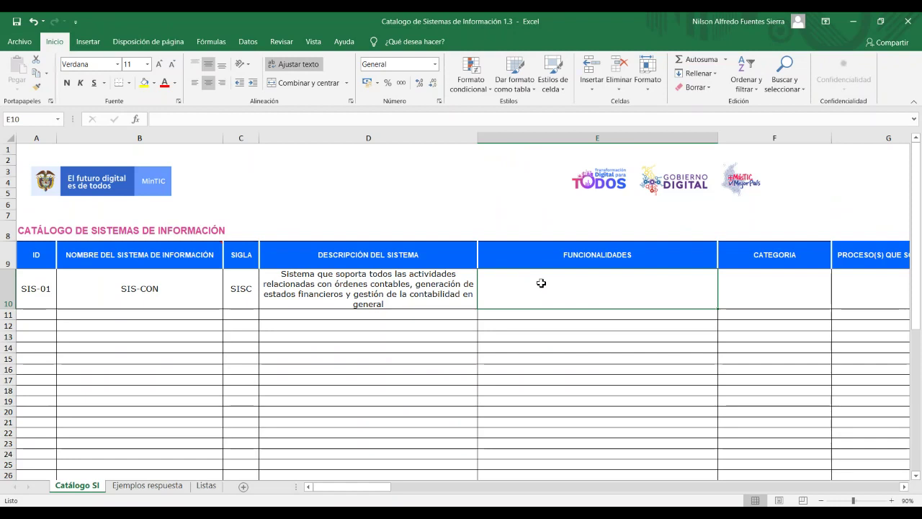
# In E10, enter 'Generar documentos contables' and a second line 'Generar Balance General'.
pyautogui.write('Generar ')
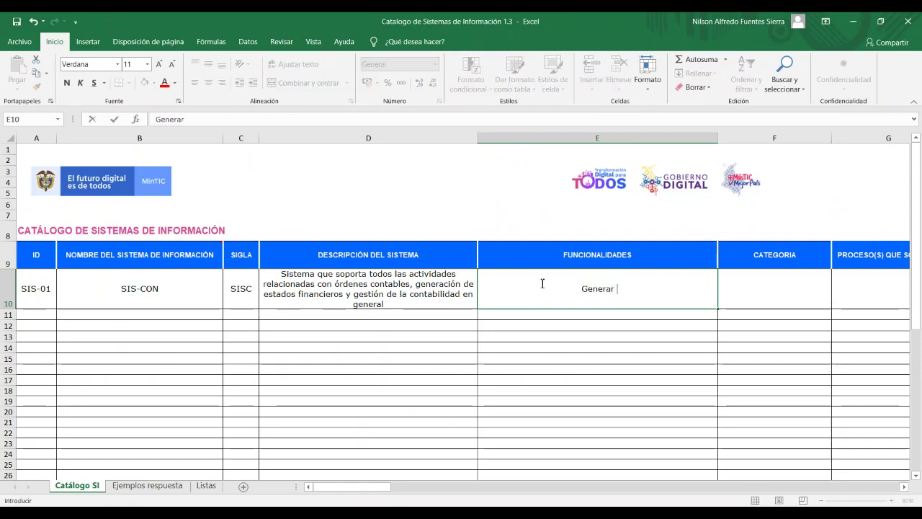
pyautogui.write('documetn')
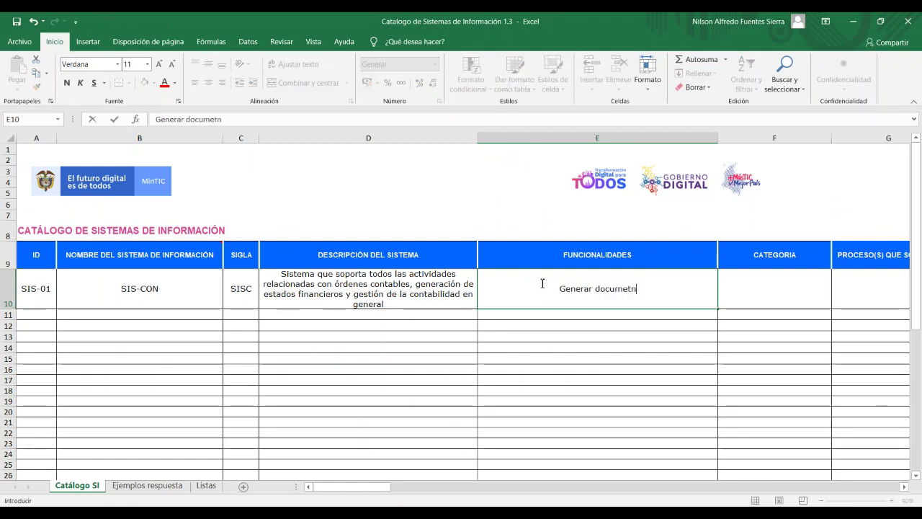
pyautogui.press('BackSpace')
pyautogui.press('BackSpace')
pyautogui.write('ntos')
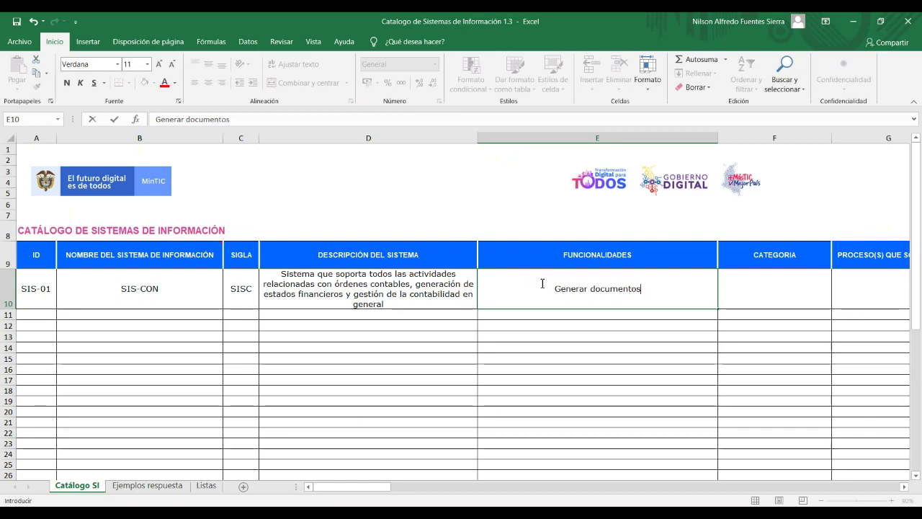
pyautogui.write(' contables')
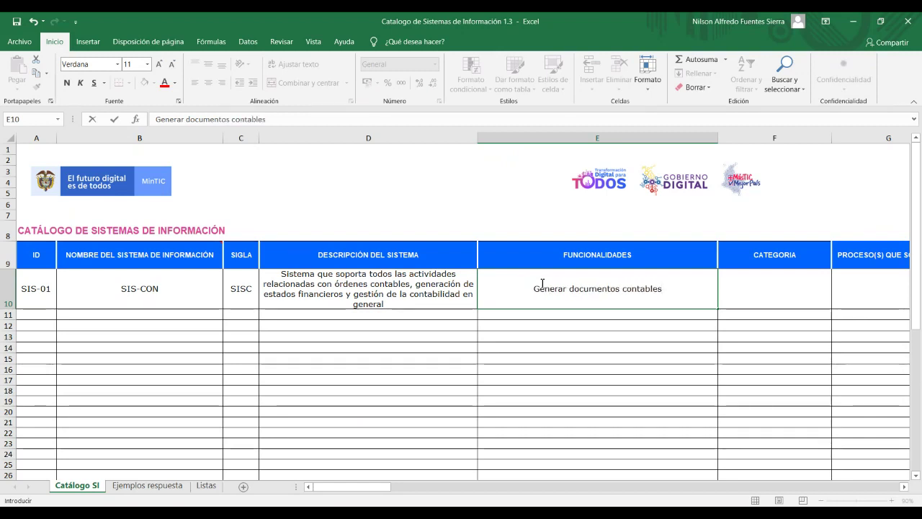
pyautogui.doubleClick(542, 288)
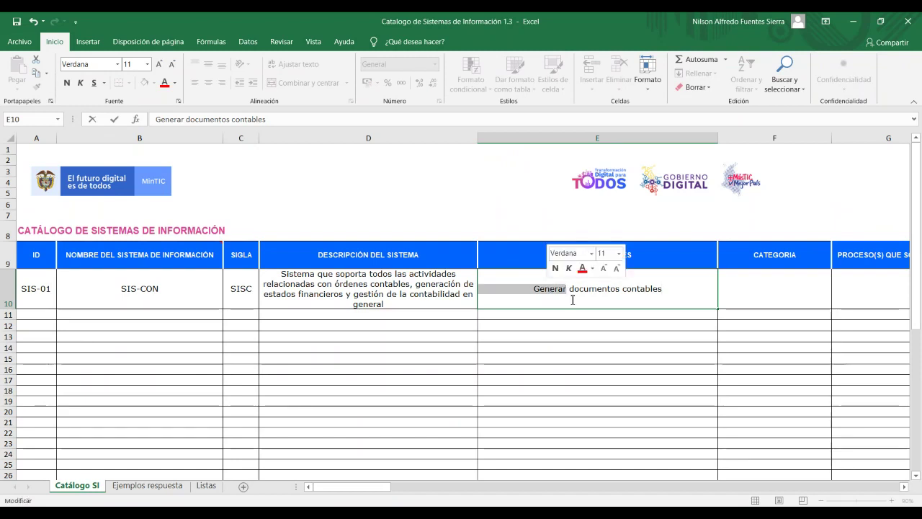
pyautogui.click(569, 289)
pyautogui.moveTo(569, 290); pyautogui.dragTo(720, 289)
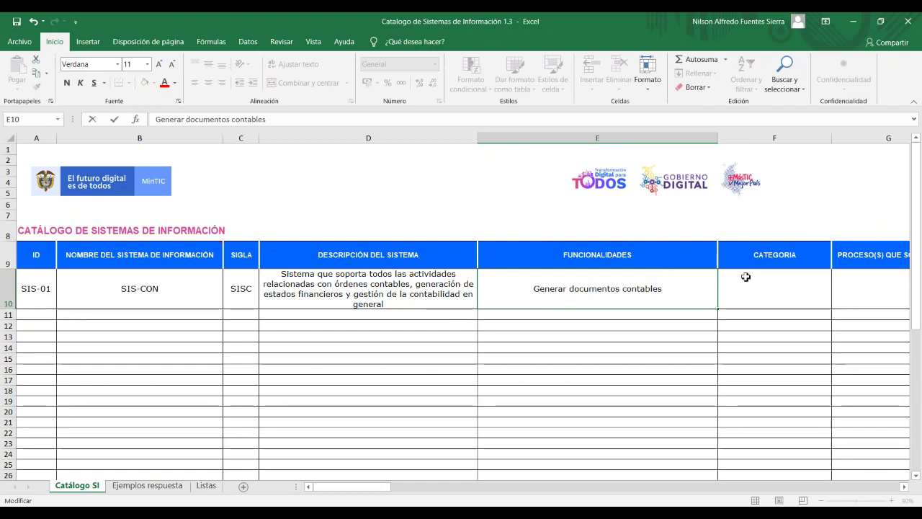
pyautogui.hotkey('alt', 'Return')
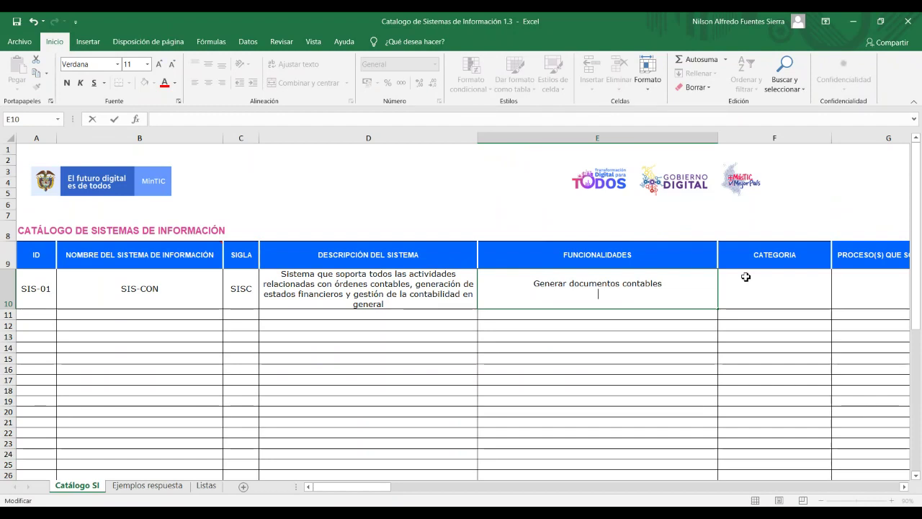
pyautogui.write('Gnerar')
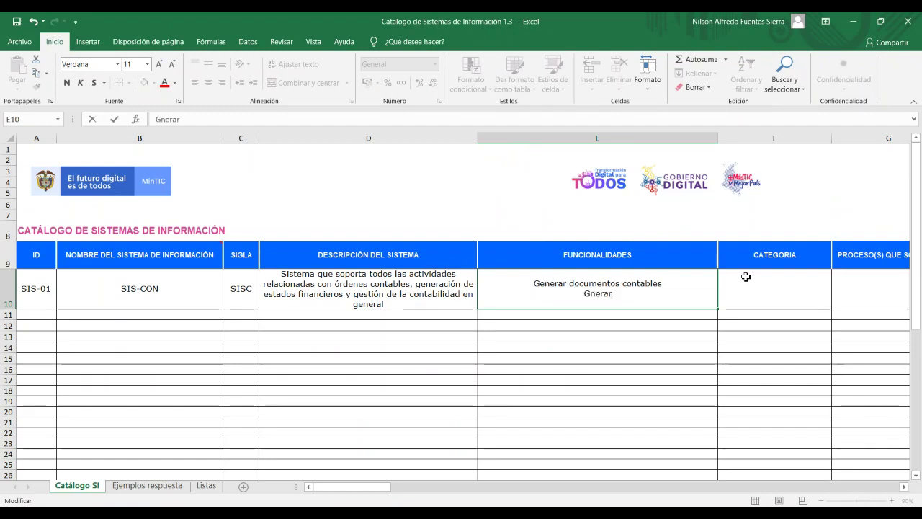
pyautogui.press('BackSpace')
pyautogui.press('BackSpace')
pyautogui.press('BackSpace')
pyautogui.press('BackSpace')
pyautogui.press('BackSpace')
pyautogui.write('enerar')
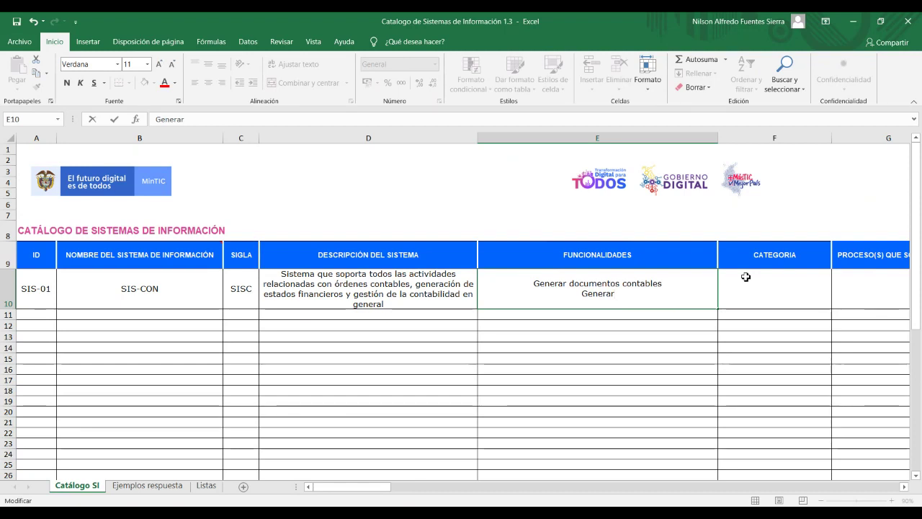
pyautogui.write(' report')
pyautogui.write('de')
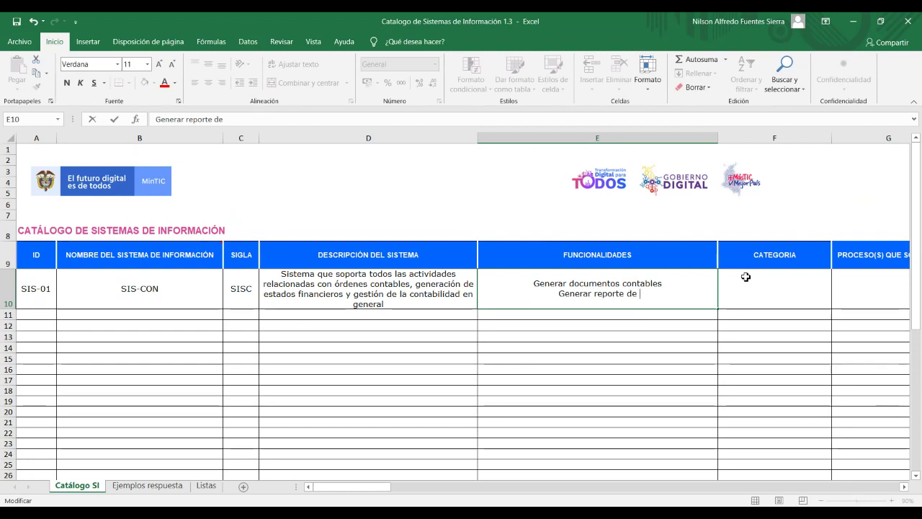
pyautogui.press('BackSpace')
pyautogui.press('BackSpace')
pyautogui.press('BackSpace')
pyautogui.press('BackSpace')
pyautogui.press('BackSpace')
pyautogui.press('BackSpace')
pyautogui.press('BackSpace')
pyautogui.press('BackSpace')
pyautogui.press('BackSpace')
pyautogui.press('BackSpace')
pyautogui.press('BackSpace')
pyautogui.write('B')
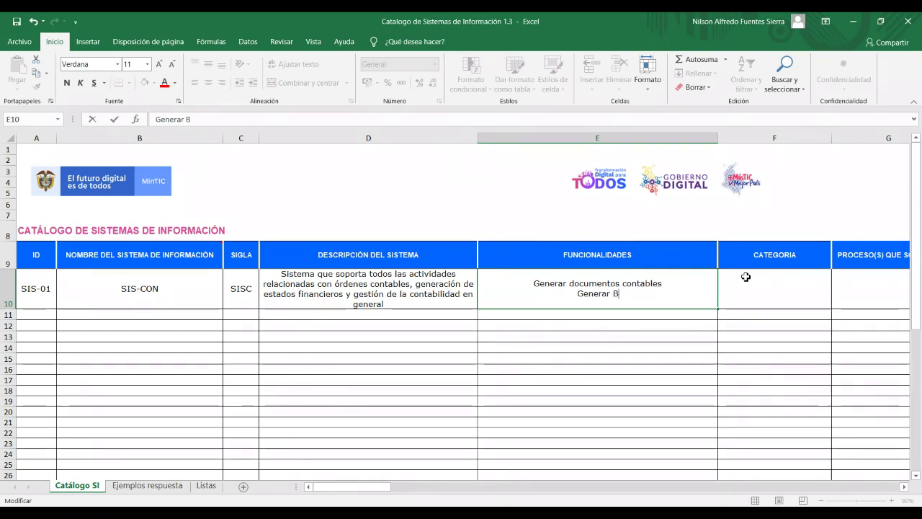
pyautogui.write('ala')
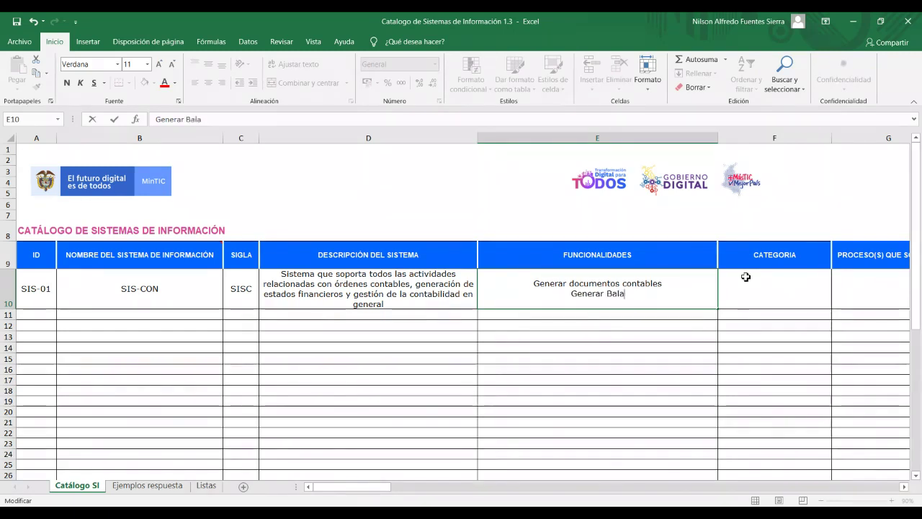
pyautogui.write('nce')
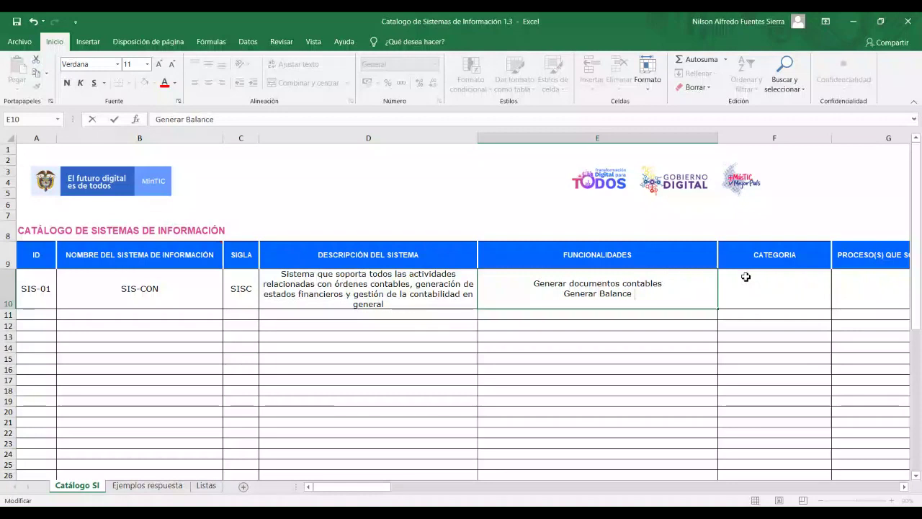
pyautogui.write('General')
# Add lines 'Generar estado de resultados' and 'Gestionar información de activos', then commit cell E10.
pyautogui.hotkey('alt', 'Return')
pyautogui.write('Generar e')
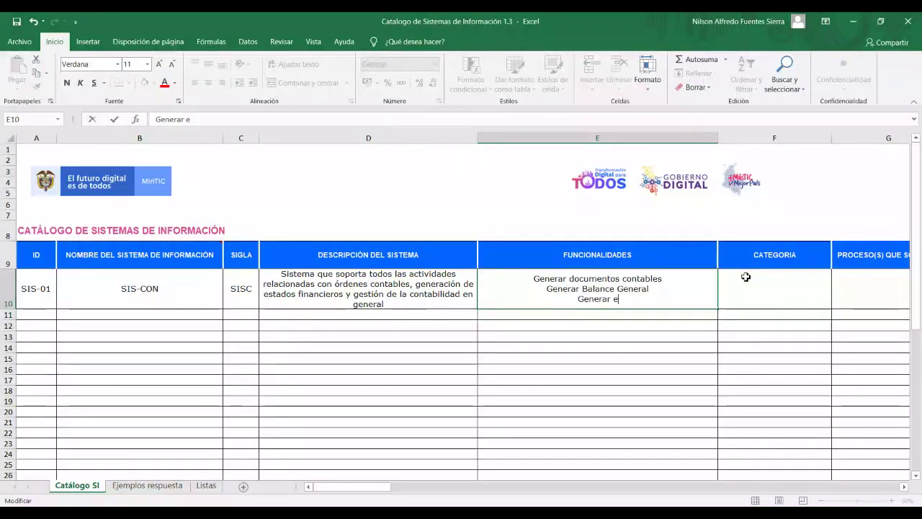
pyautogui.write('stado de resultados')
pyautogui.hotkey('alt', 'Return')
pyautogui.write('Gestionar')
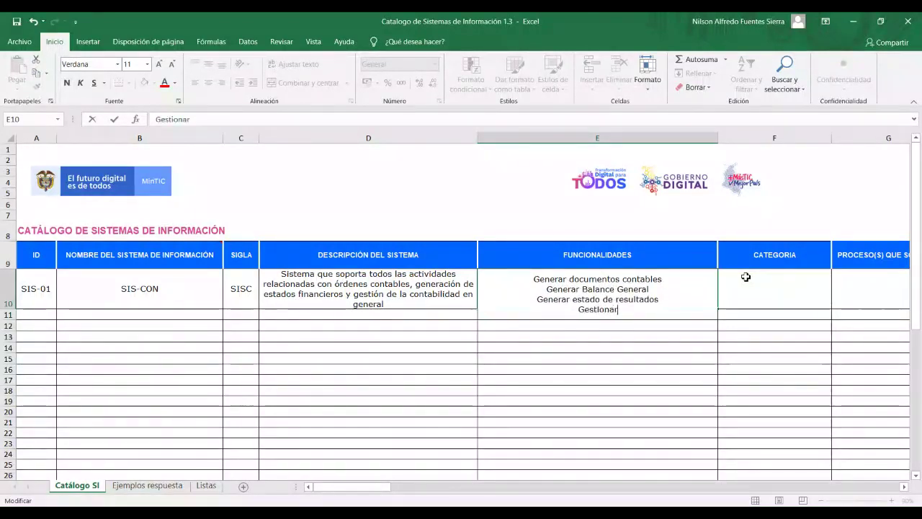
pyautogui.write(' informació')
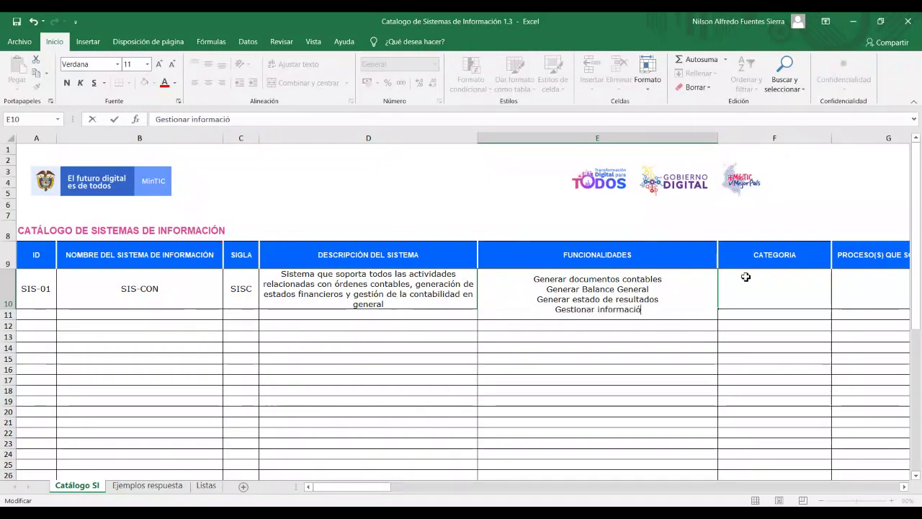
pyautogui.write('n de activos')
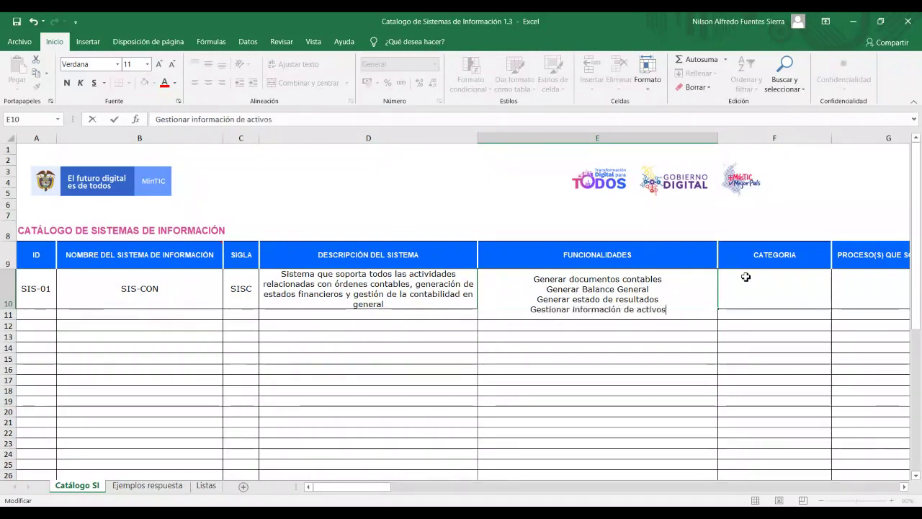
pyautogui.hotkey('alt', 'Return')
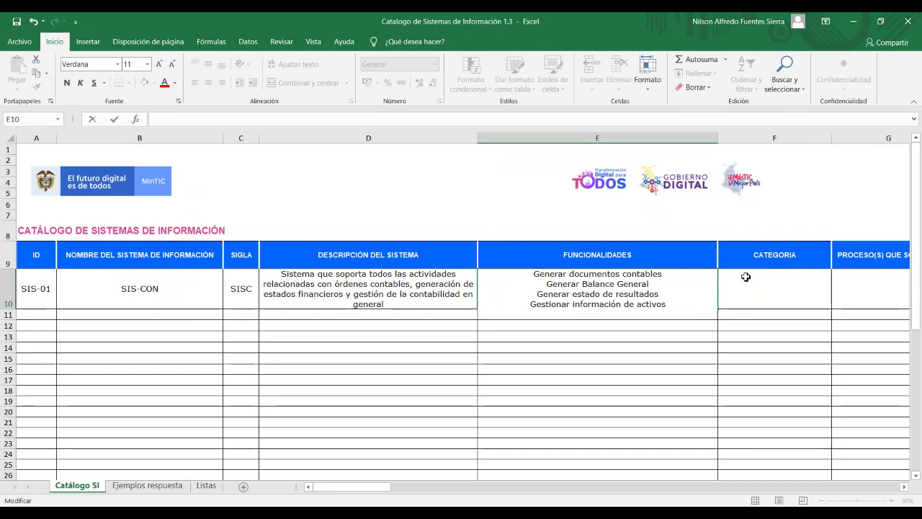
pyautogui.click(621, 334)
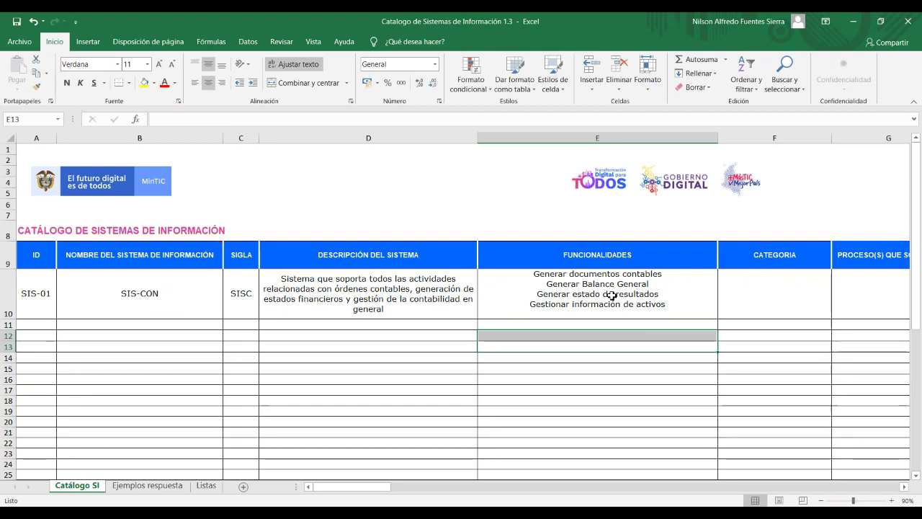
pyautogui.click(612, 295)
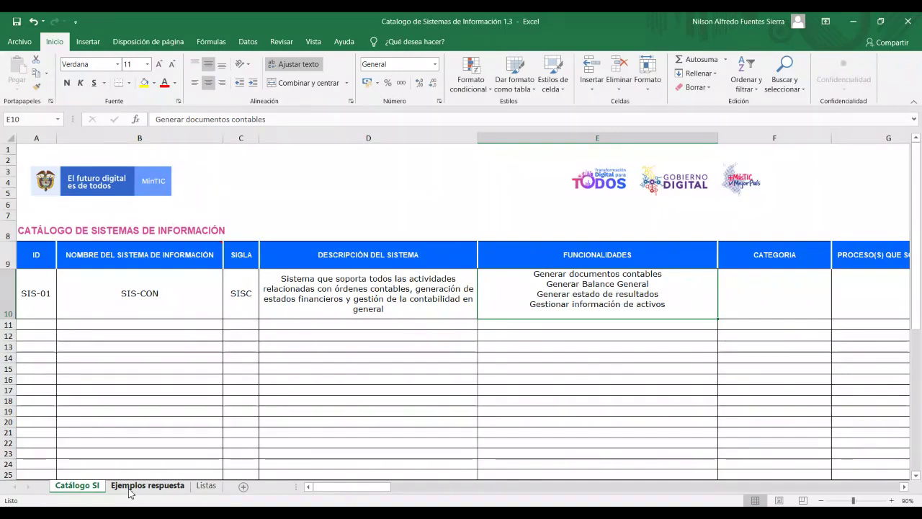
pyautogui.click(129, 493)
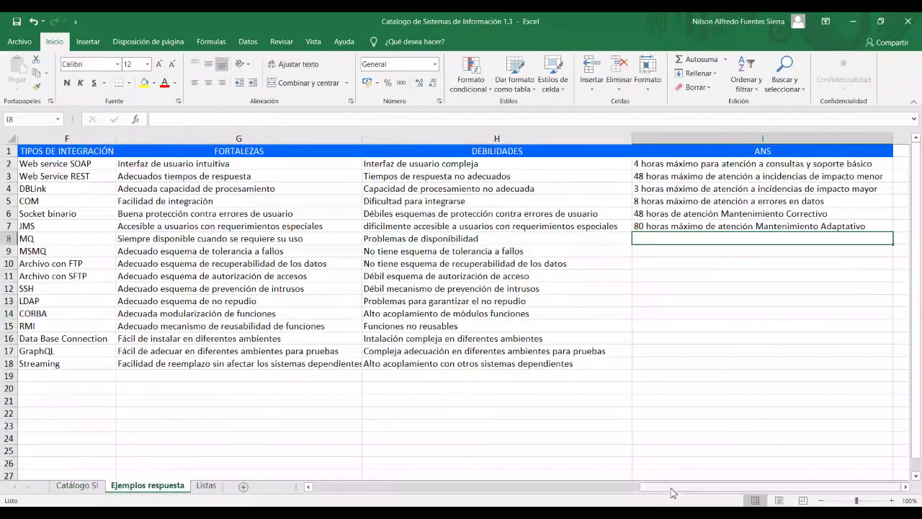
pyautogui.moveTo(672, 492); pyautogui.dragTo(299, 487)
pyautogui.click(237, 424)
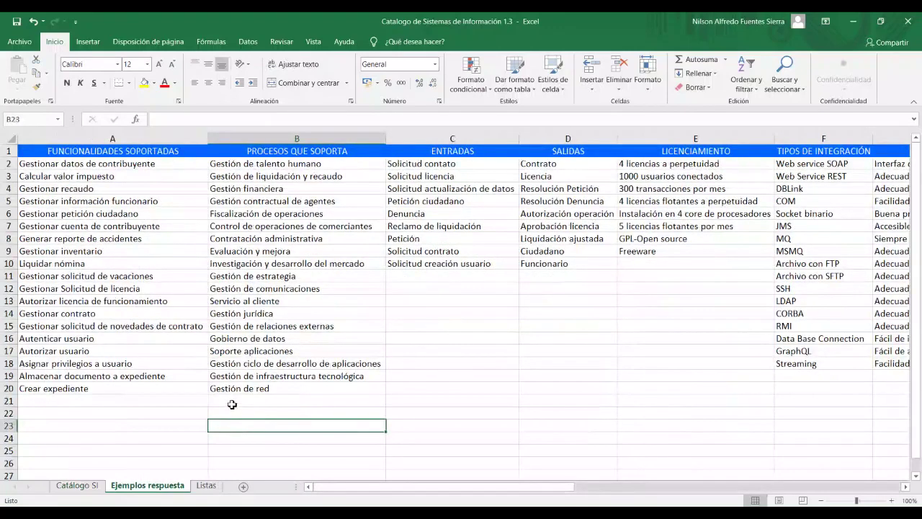
pyautogui.click(119, 165)
pyautogui.press('Down')
pyautogui.press('Down')
pyautogui.press('Down')
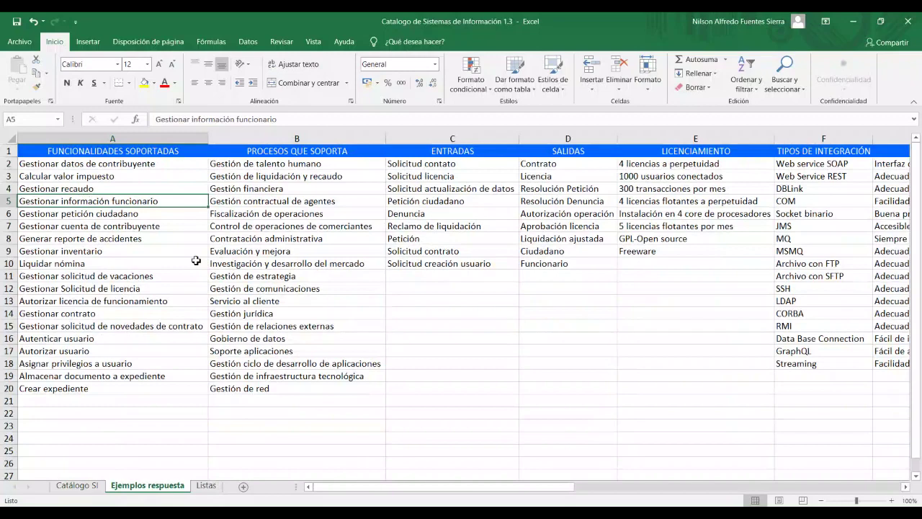
pyautogui.click(57, 261)
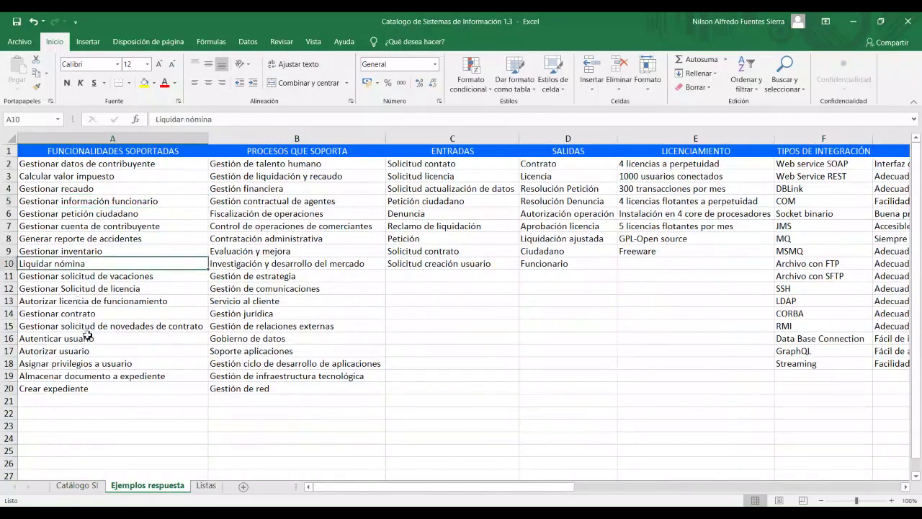
pyautogui.click(94, 314)
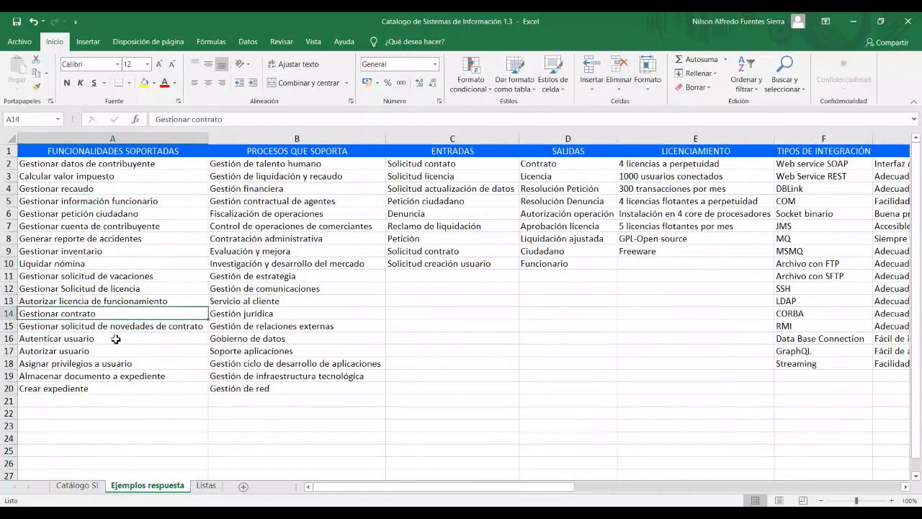
pyautogui.click(85, 338)
pyautogui.click(137, 364)
pyautogui.click(189, 388)
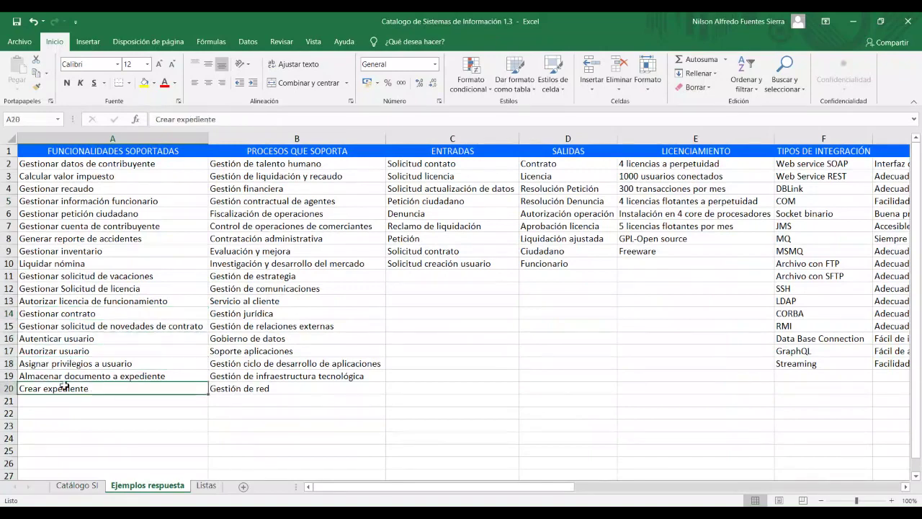
pyautogui.click(63, 261)
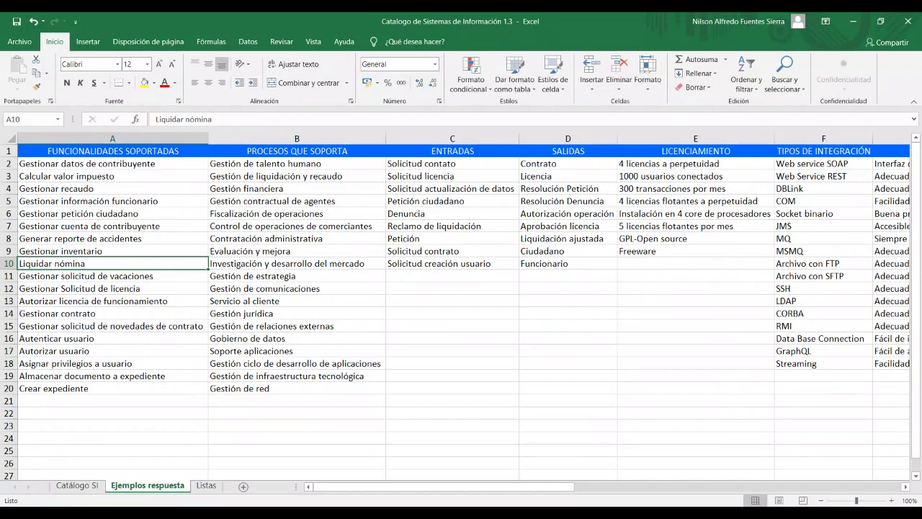
pyautogui.click(77, 485)
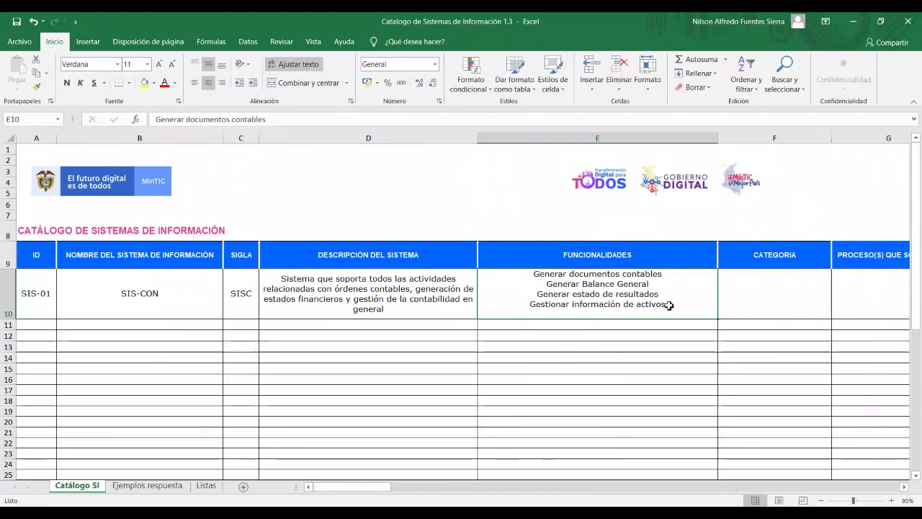
pyautogui.click(661, 349)
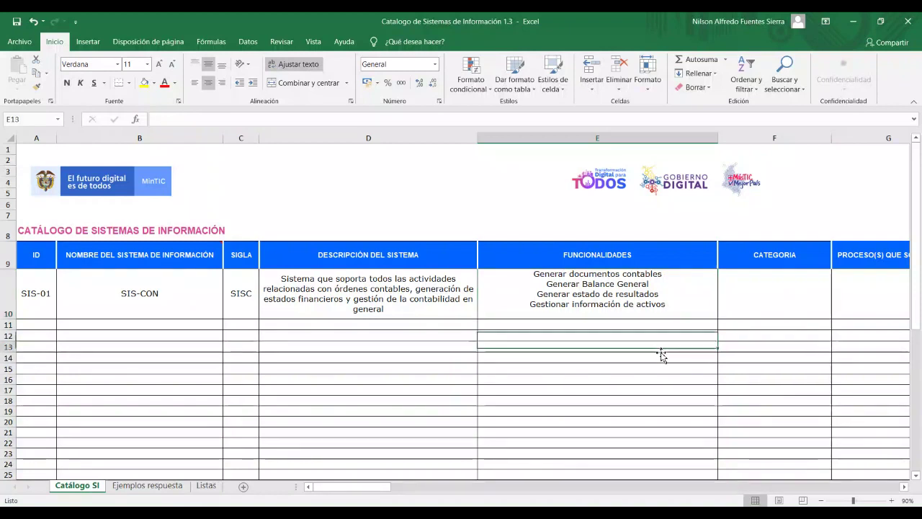
pyautogui.click(653, 297)
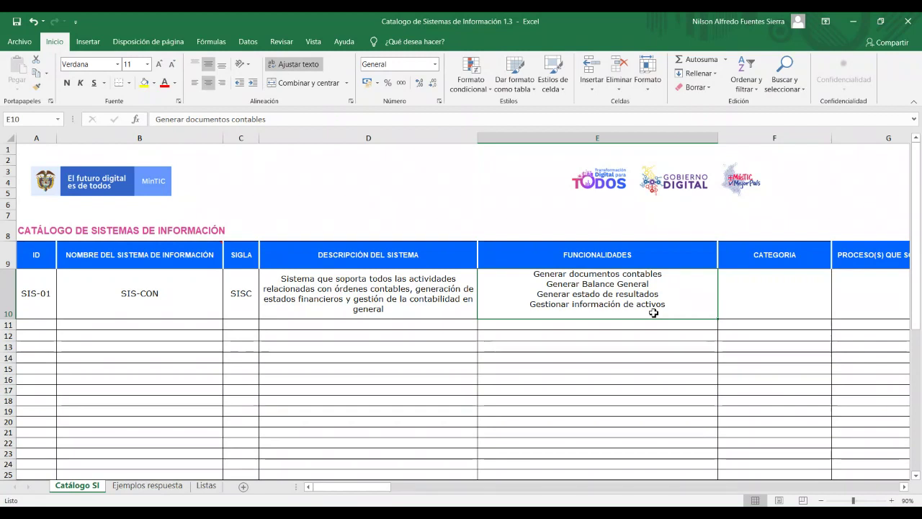
pyautogui.click(640, 347)
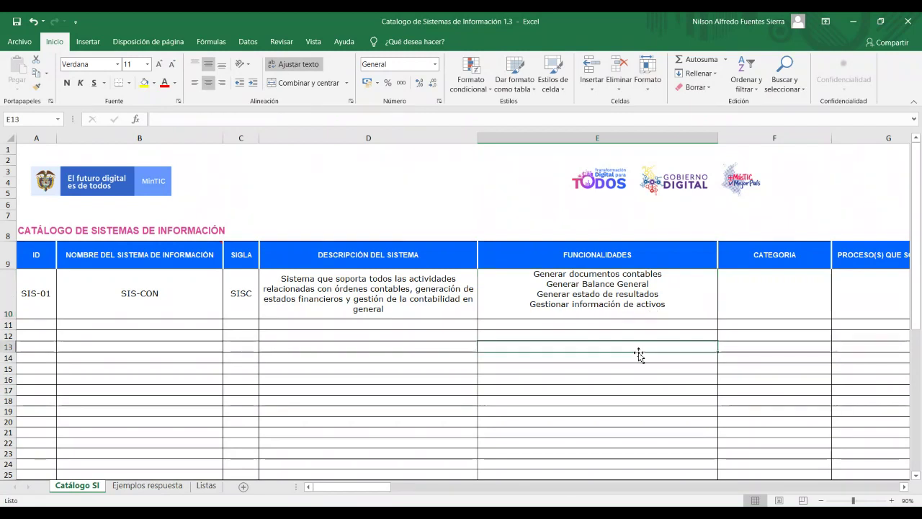
pyautogui.click(641, 302)
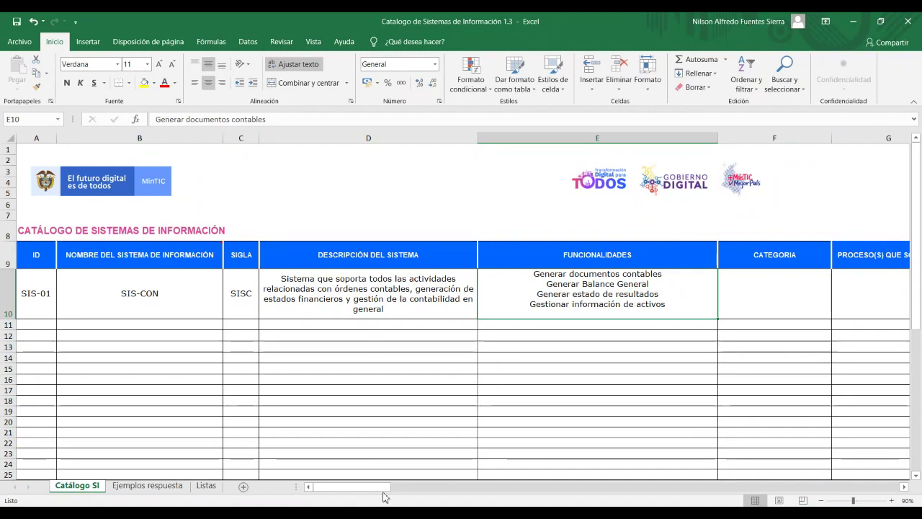
pyautogui.moveTo(384, 490); pyautogui.dragTo(429, 491)
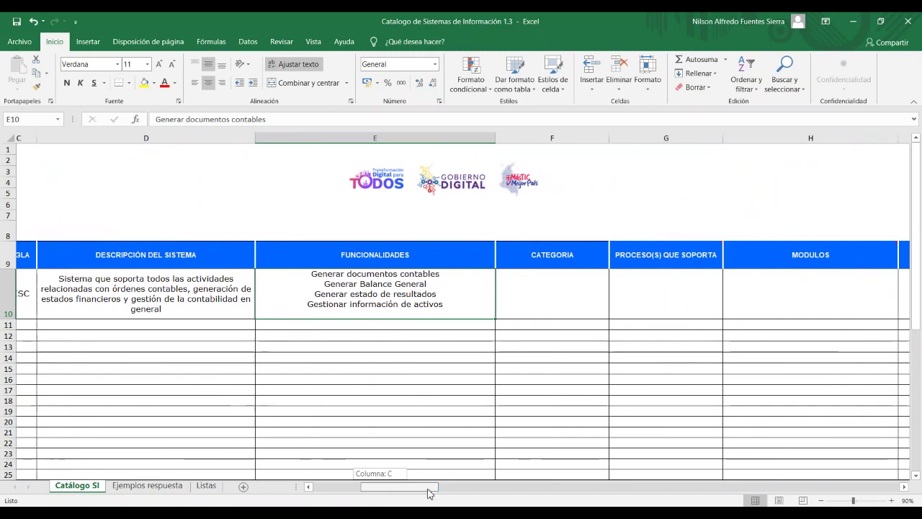
pyautogui.moveTo(429, 490); pyautogui.dragTo(418, 490)
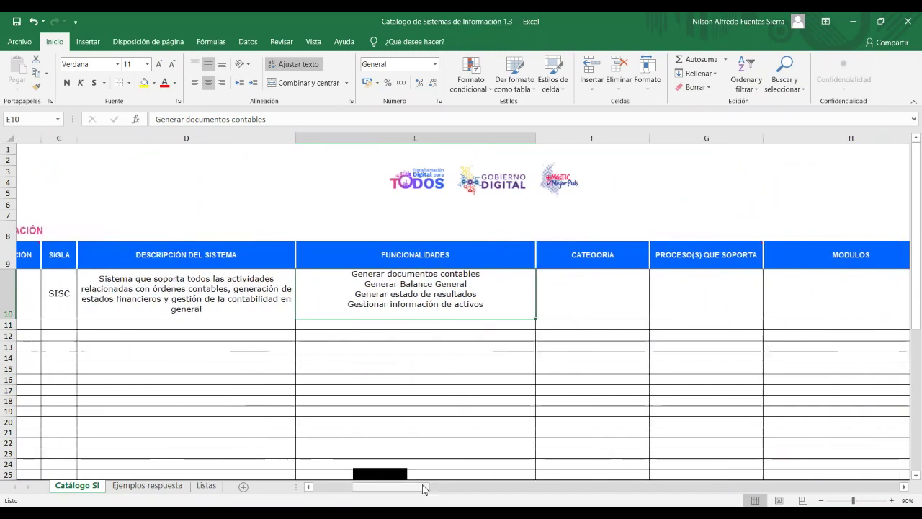
pyautogui.click(418, 367)
pyautogui.click(453, 301)
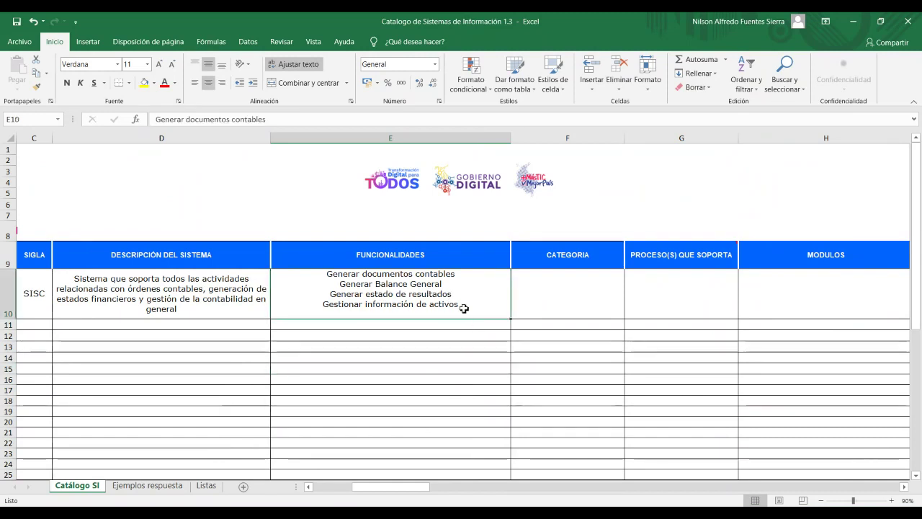
# Insert 'Gestionar caja' and 'Gestionar transacciones bancarias' as new lines after 'Generar estado de resultados' in E10.
pyautogui.doubleClick(454, 294)
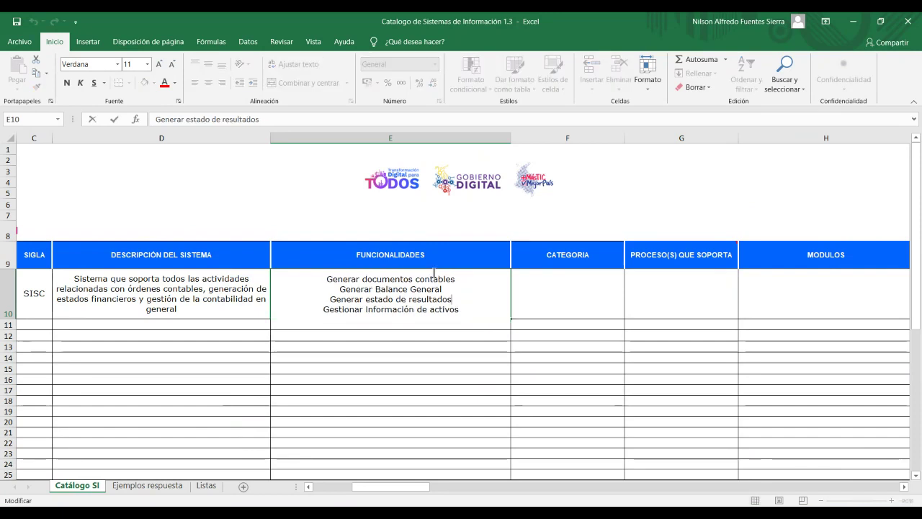
pyautogui.hotkey('alt', 'Return')
pyautogui.write('Gesti')
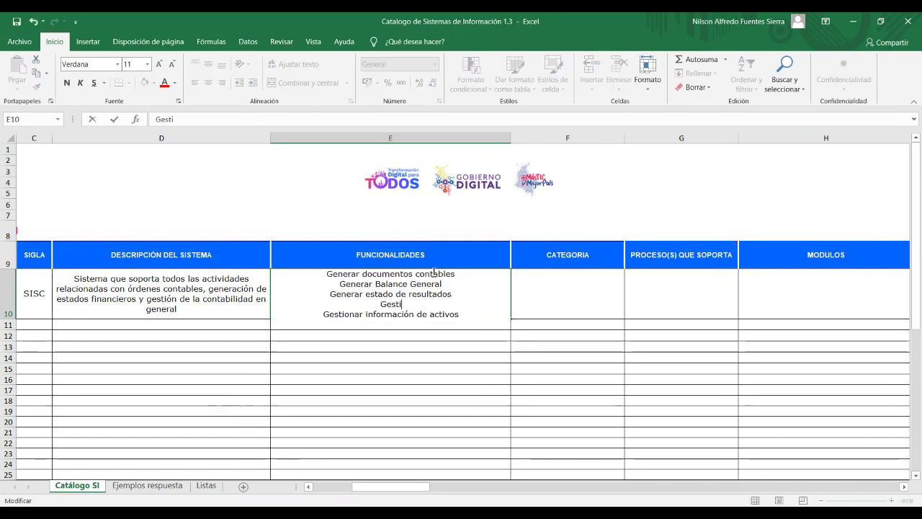
pyautogui.write('onar t')
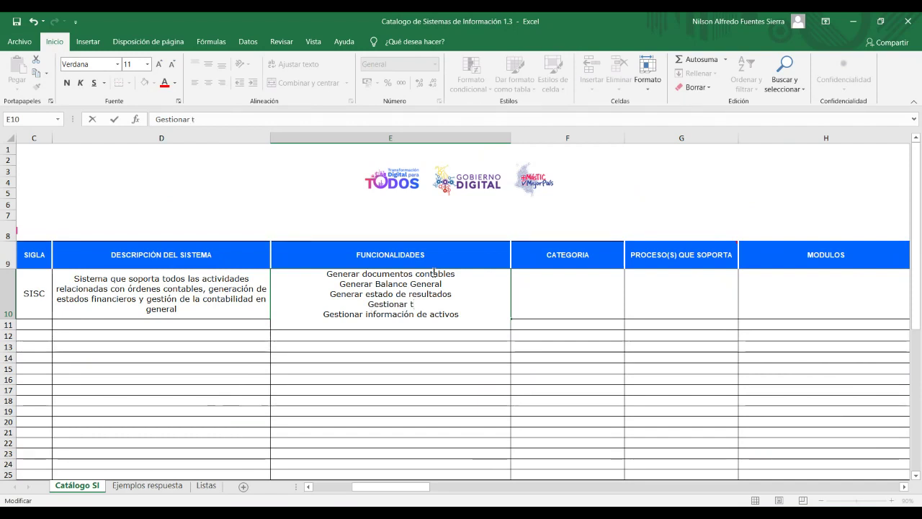
pyautogui.press('BackSpace')
pyautogui.write('caja')
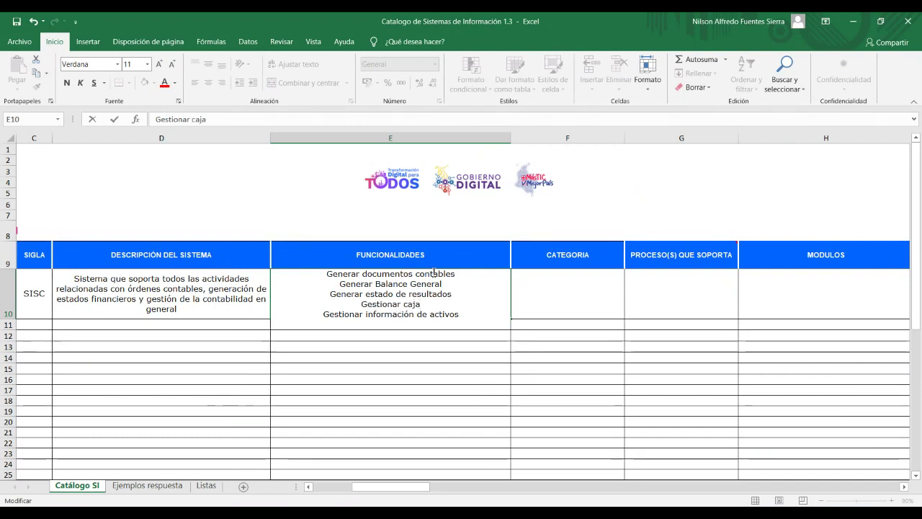
pyautogui.hotkey('alt', 'Return')
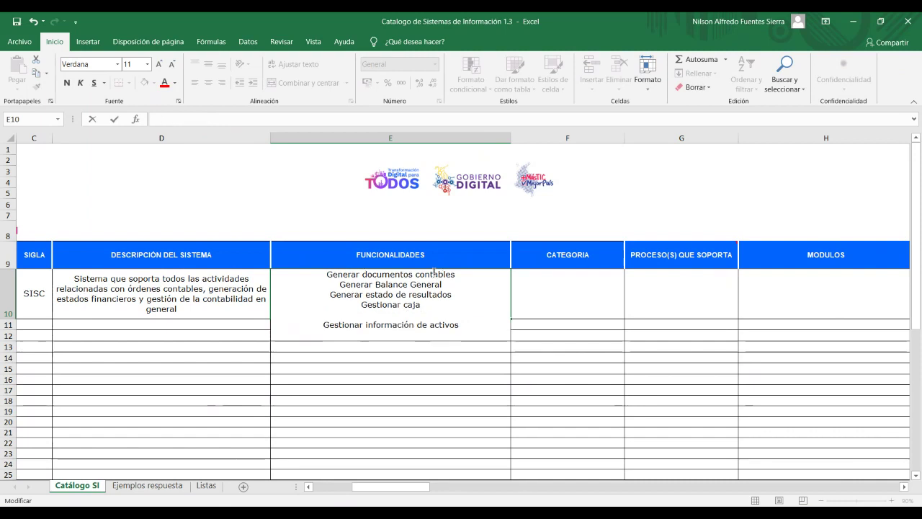
pyautogui.write('Gestionar ')
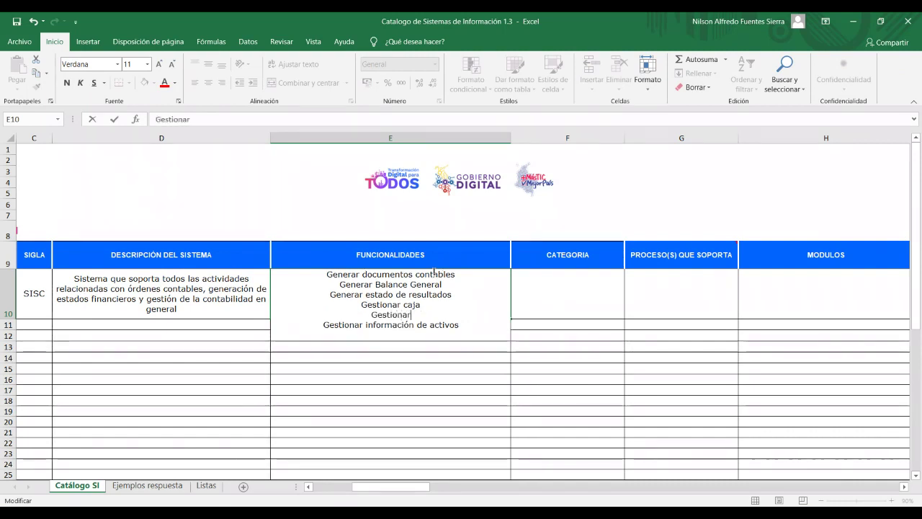
pyautogui.write('tra')
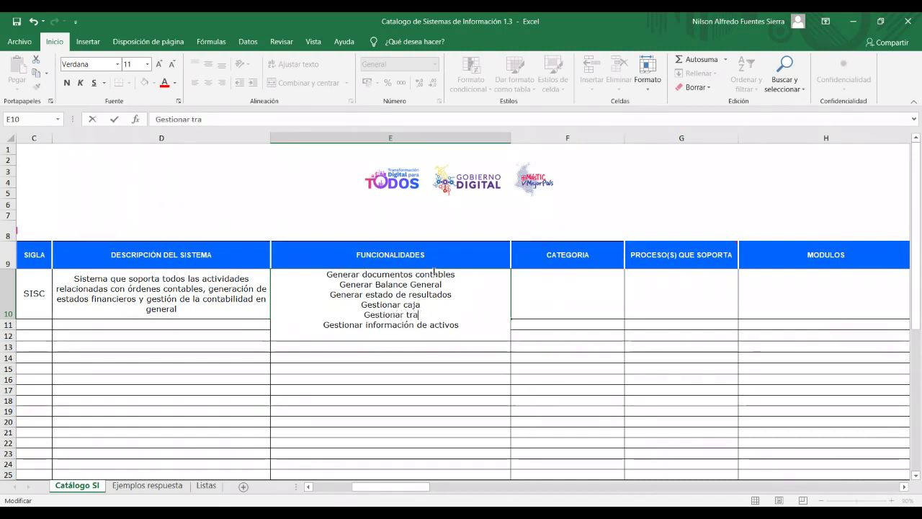
pyautogui.write('nsacciones ')
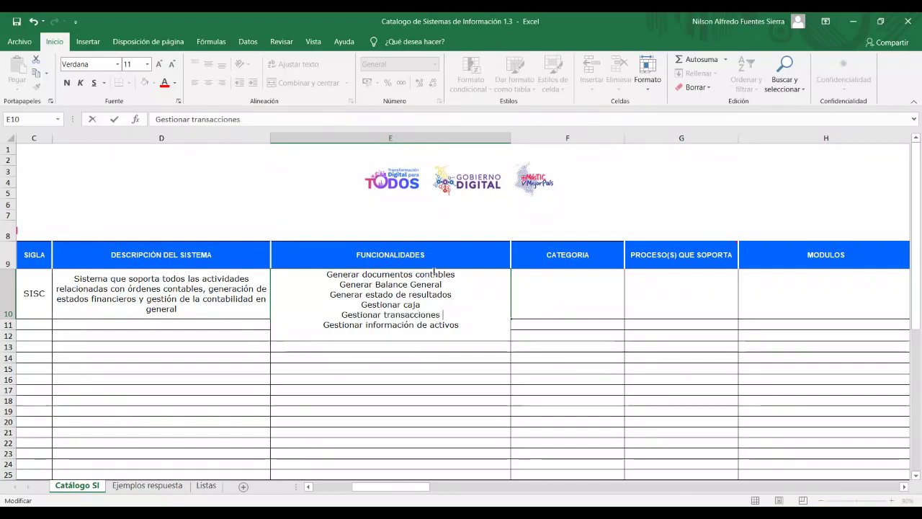
pyautogui.write('bancarias')
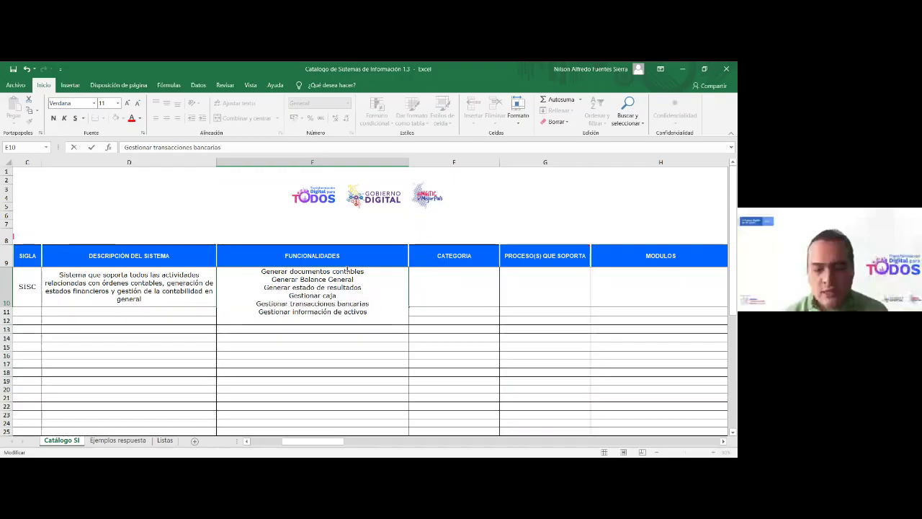
pyautogui.hotkey('ctrl', 'Return')
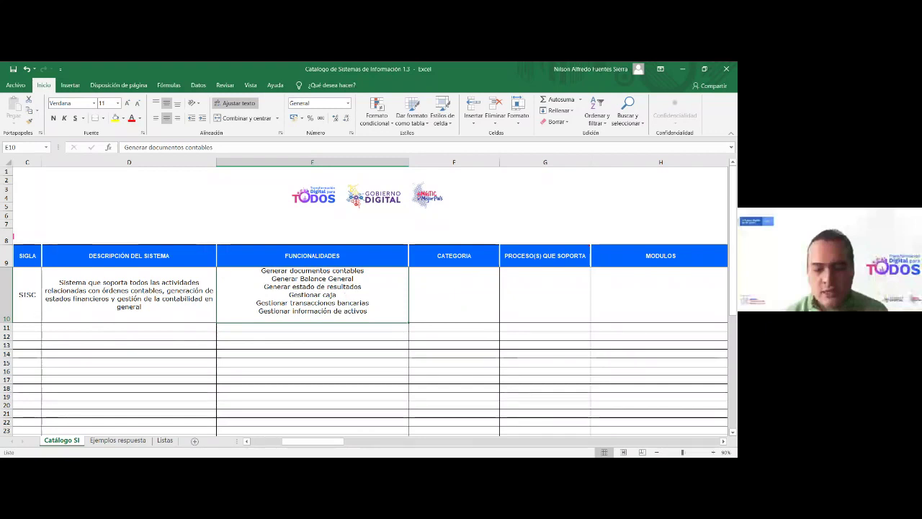
pyautogui.moveTo(314, 441); pyautogui.dragTo(329, 443)
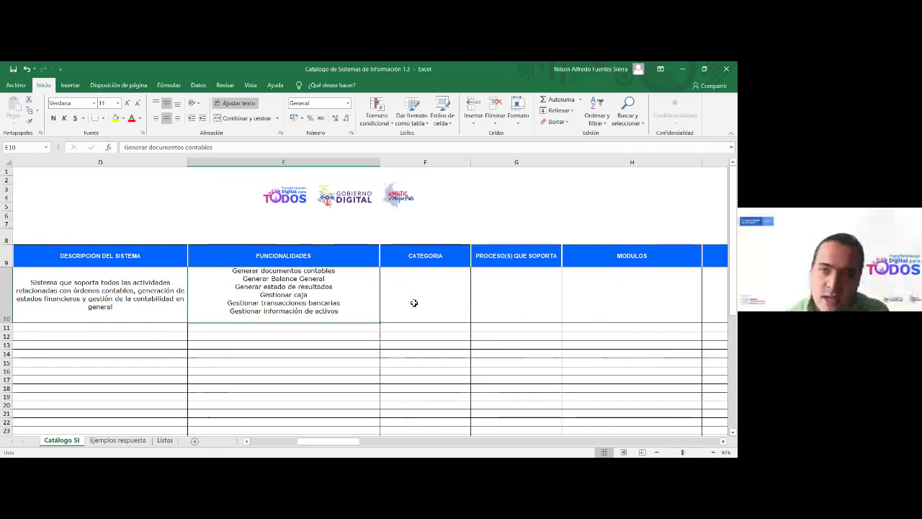
# Set the SIS-CON category to Apoyo from the dropdown list.
pyautogui.press('Up')
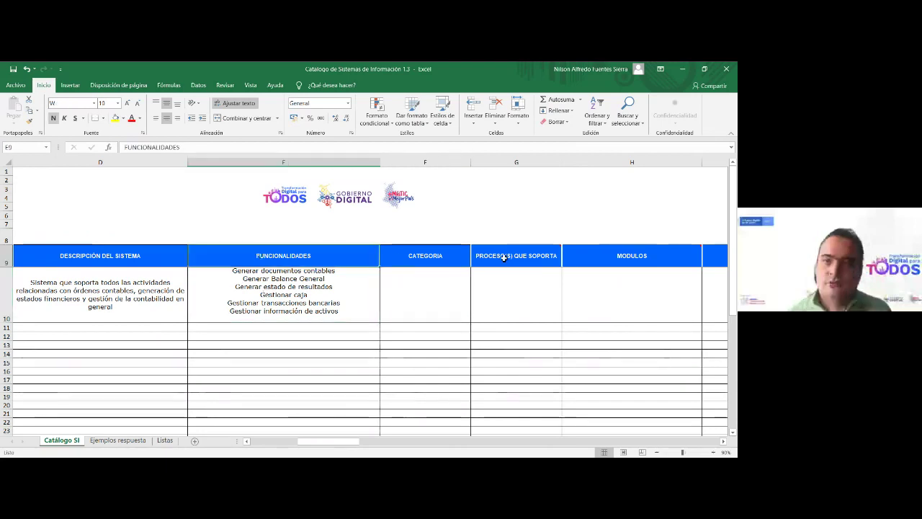
pyautogui.click(440, 303)
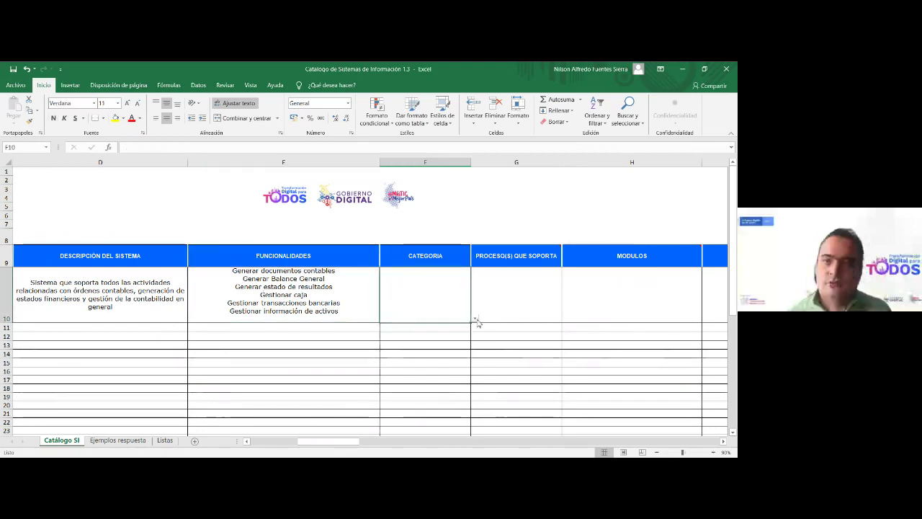
pyautogui.click(476, 319)
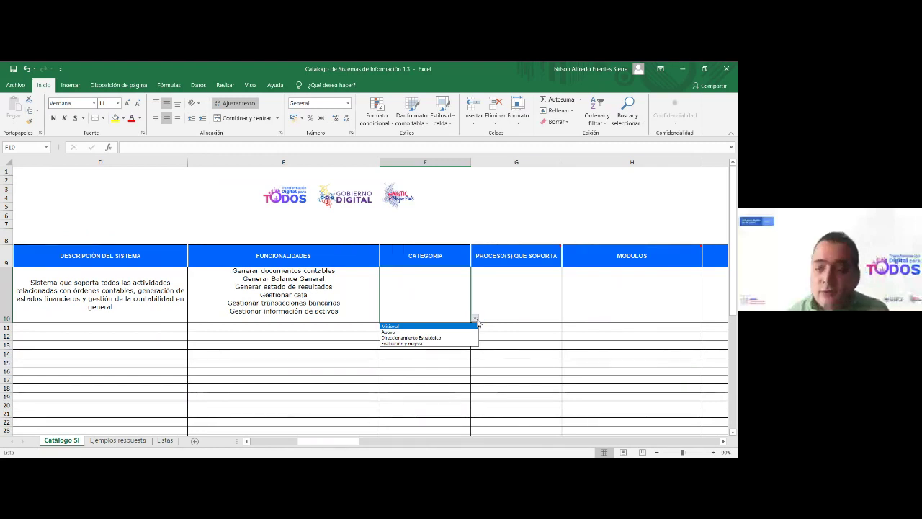
pyautogui.click(435, 332)
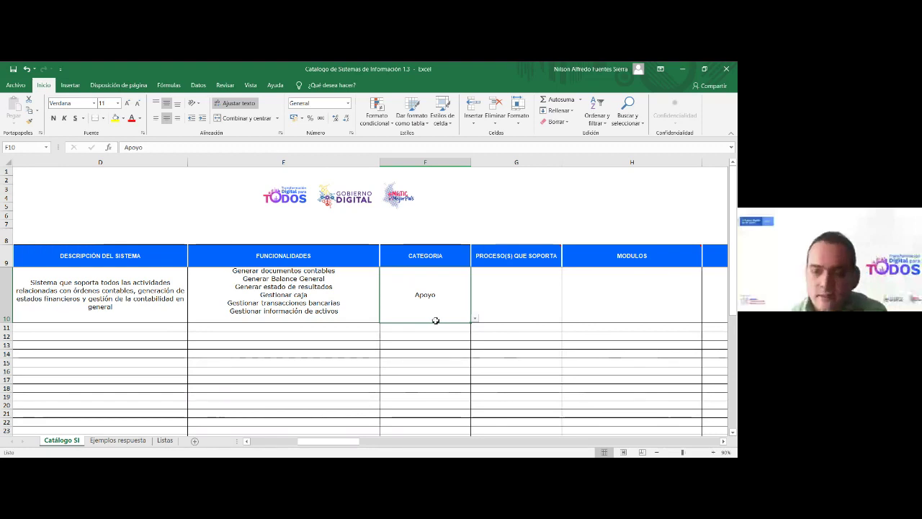
# Recheck the listed functionalities and the empty Proceso(s) que soporta cell, then show the Ejemplos respuesta sheet.
pyautogui.click(495, 295)
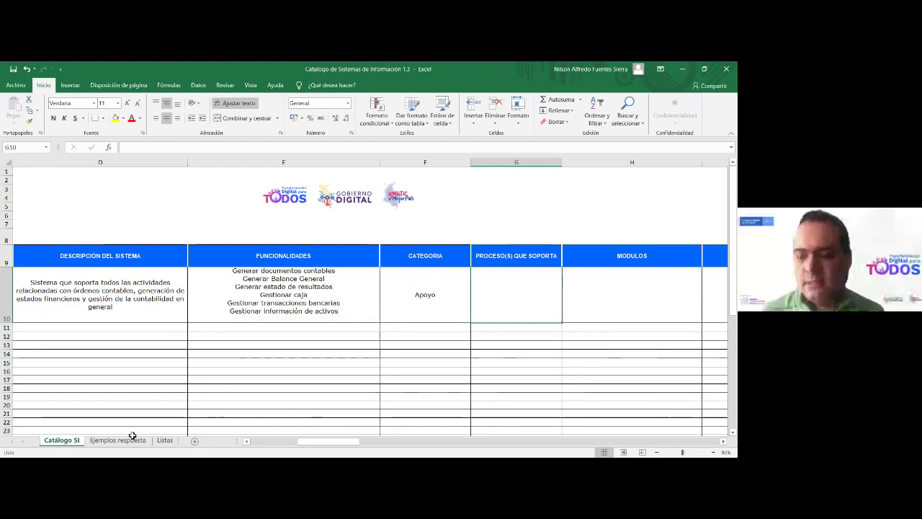
pyautogui.click(259, 283)
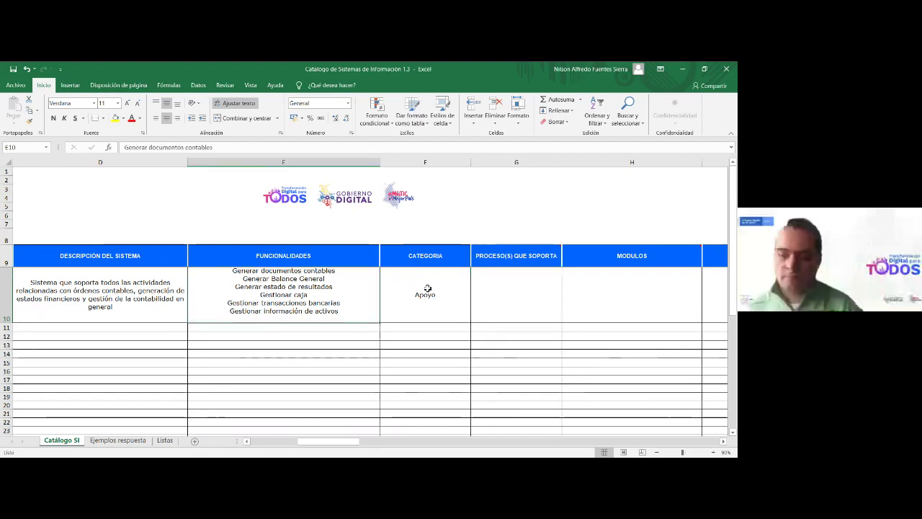
pyautogui.click(551, 315)
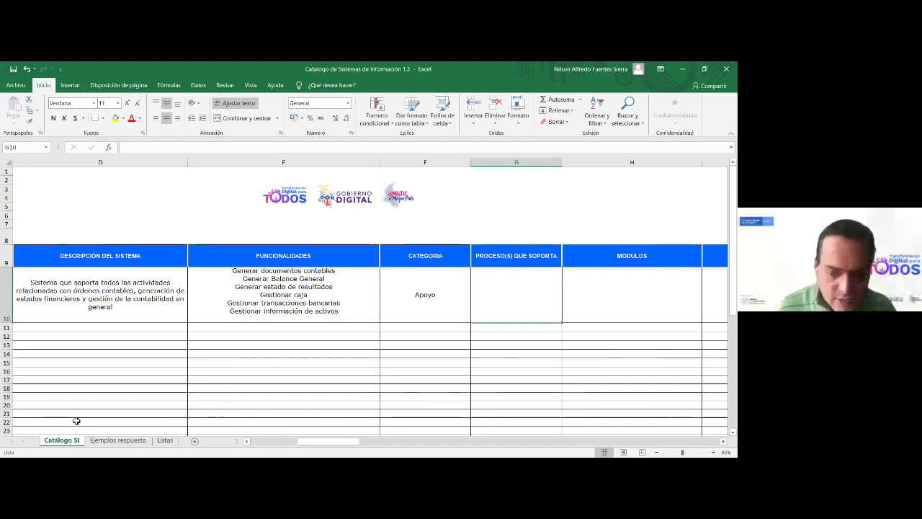
pyautogui.click(117, 440)
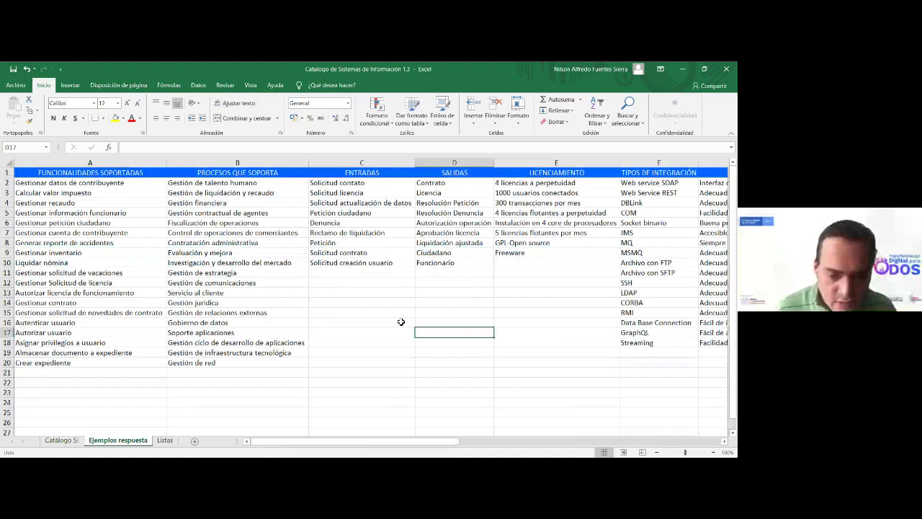
# Browse the example processes, such as Gestión de estrategia, Fiscalización de operaciones and Gestión de comunicaciones.
pyautogui.click(220, 192)
pyautogui.click(225, 233)
pyautogui.click(207, 273)
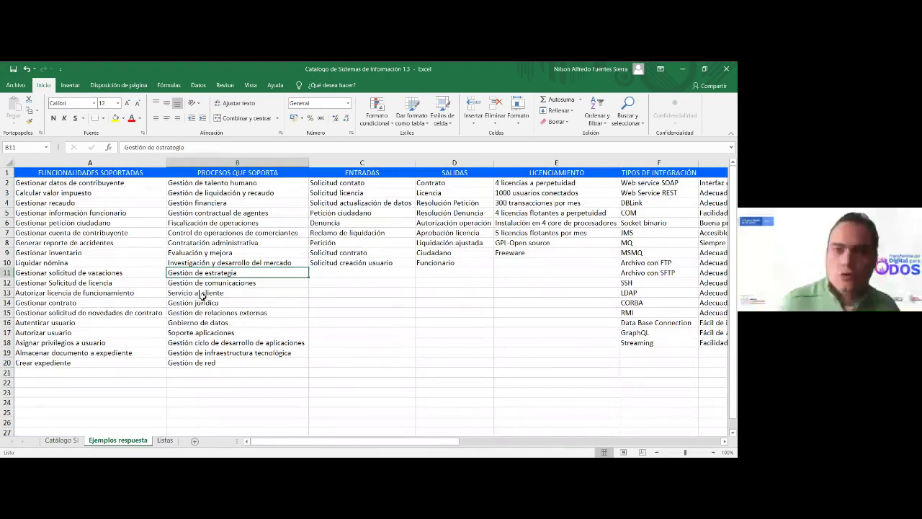
pyautogui.click(201, 224)
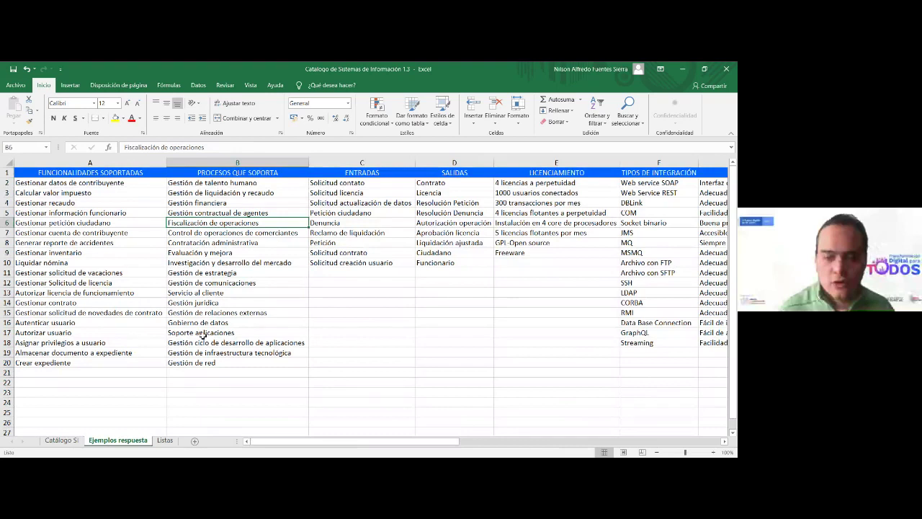
pyautogui.click(209, 362)
pyautogui.click(213, 322)
pyautogui.click(225, 283)
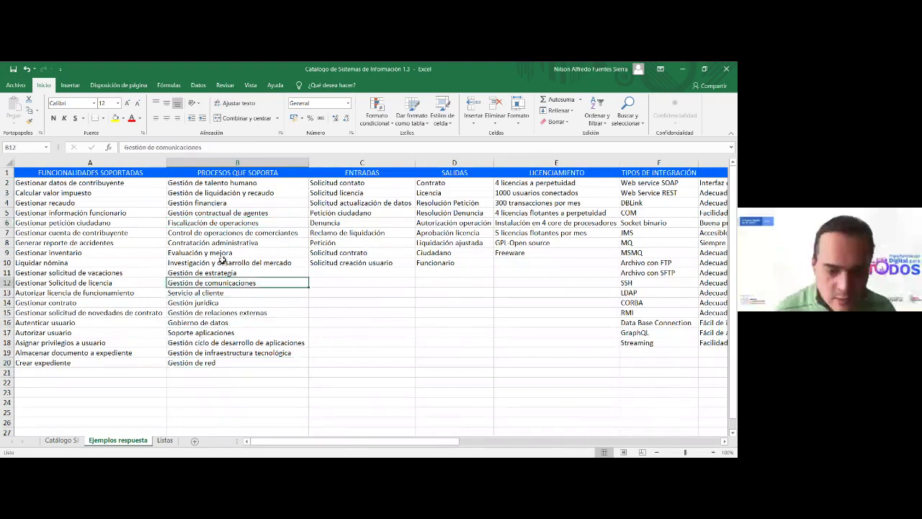
pyautogui.click(222, 254)
# Copy 'Gestión financiera' from the examples and paste it into the Catálogo SI processes cell G10.
pyautogui.click(203, 204)
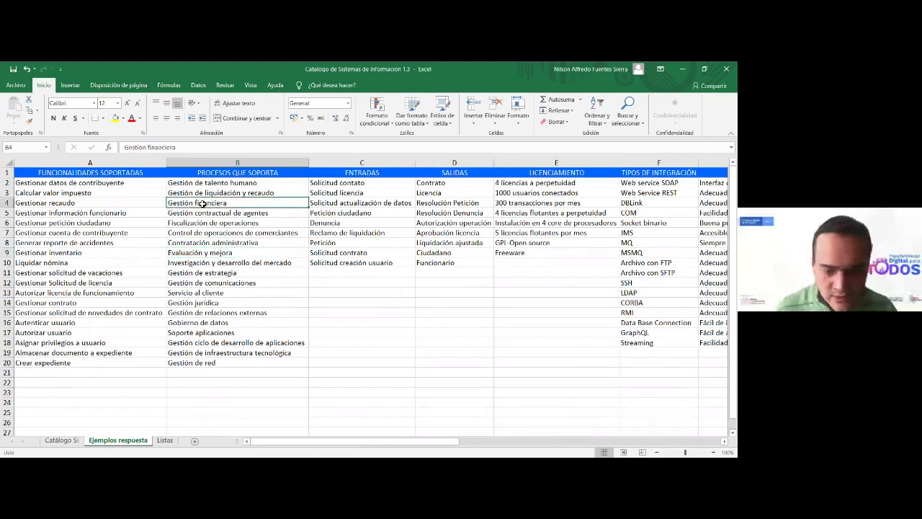
pyautogui.doubleClick(216, 204)
pyautogui.moveTo(216, 204); pyautogui.dragTo(148, 205)
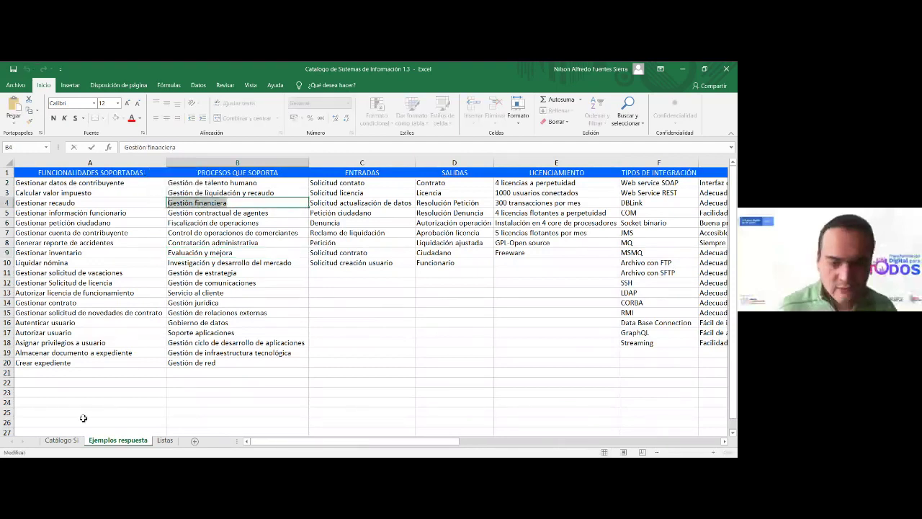
pyautogui.hotkey('ctrl', 'c')
pyautogui.click(61, 440)
pyautogui.hotkey('ctrl', 'v')
pyautogui.click(627, 295)
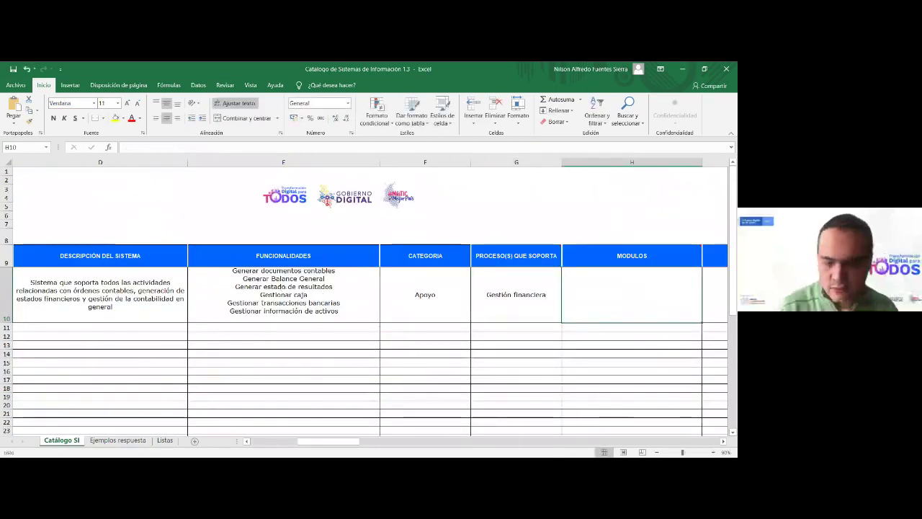
pyautogui.moveTo(328, 442); pyautogui.dragTo(345, 447)
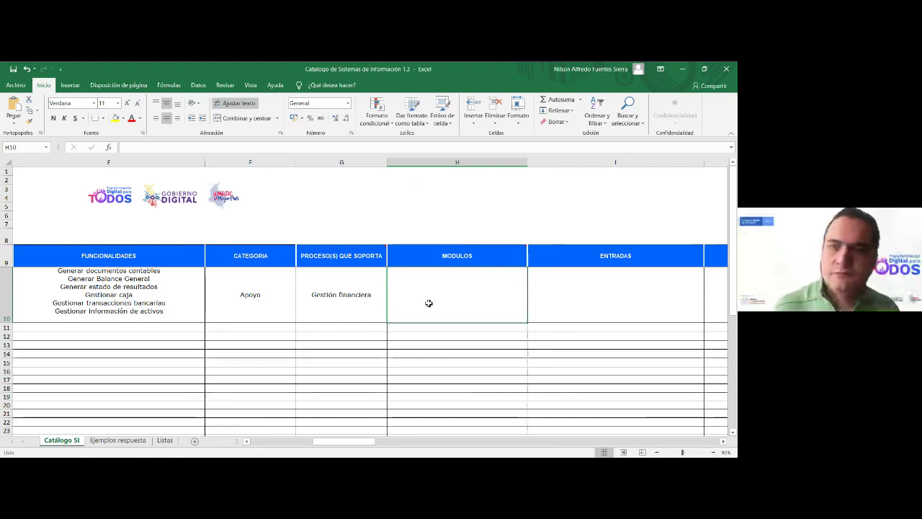
pyautogui.doubleClick(430, 304)
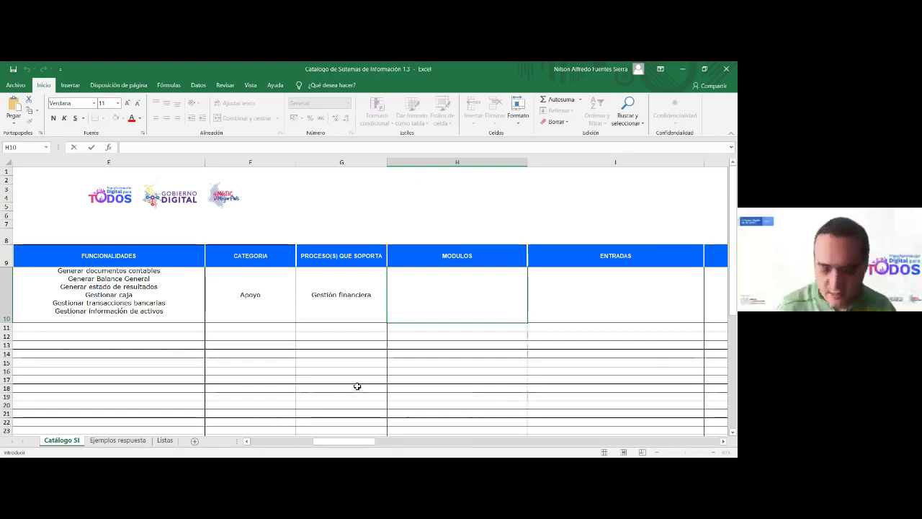
# Enter reportes financieros, gestión de transacciones and gestión de activos modules as three lines in H10.
pyautogui.write('M')
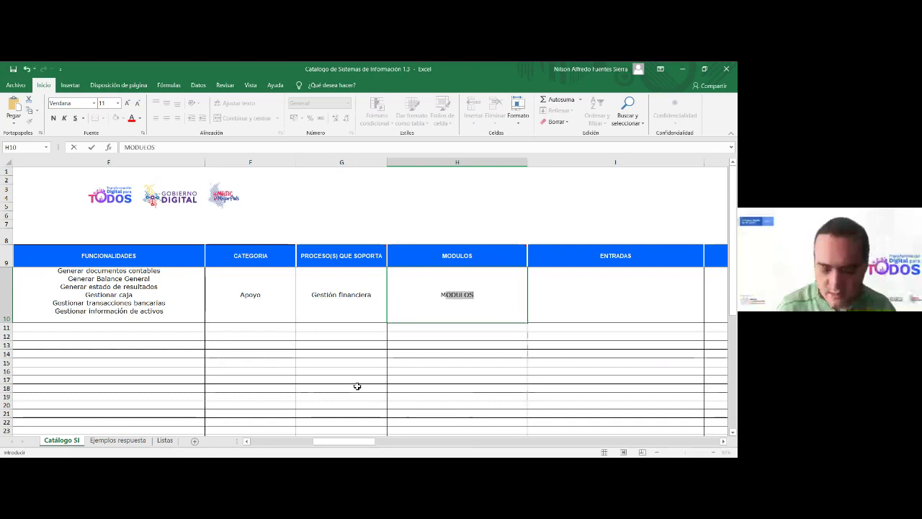
pyautogui.write('ódulo de ')
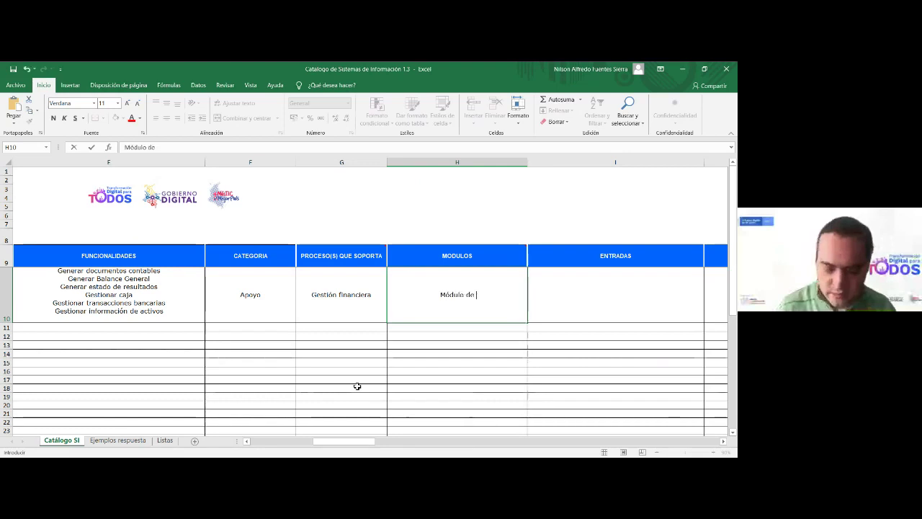
pyautogui.write('reportes ')
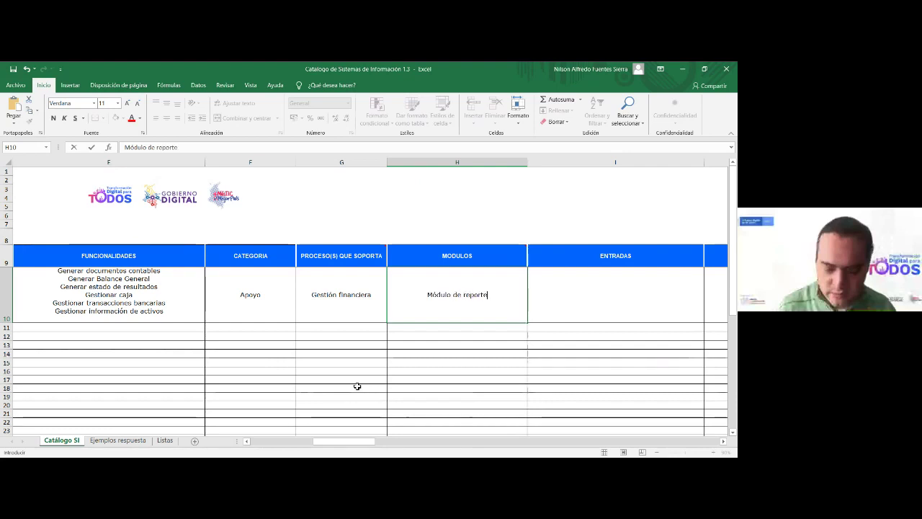
pyautogui.write('fin')
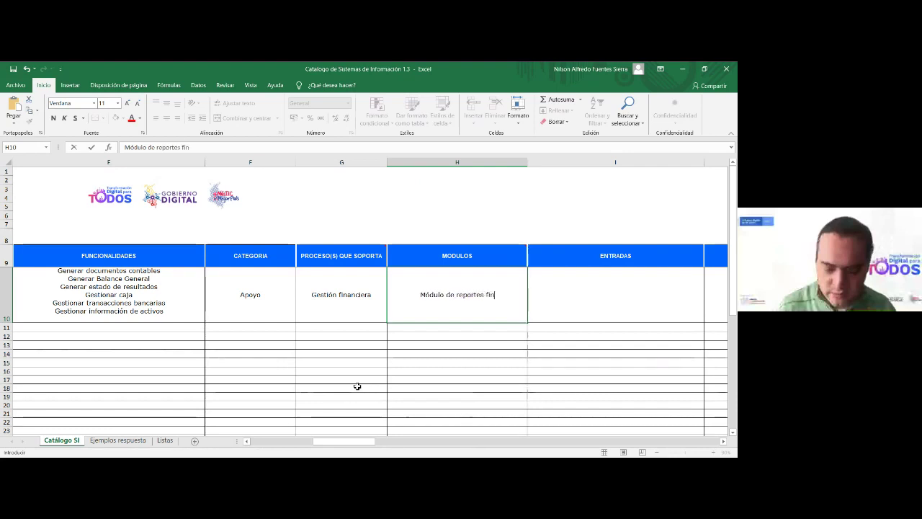
pyautogui.write('ancier')
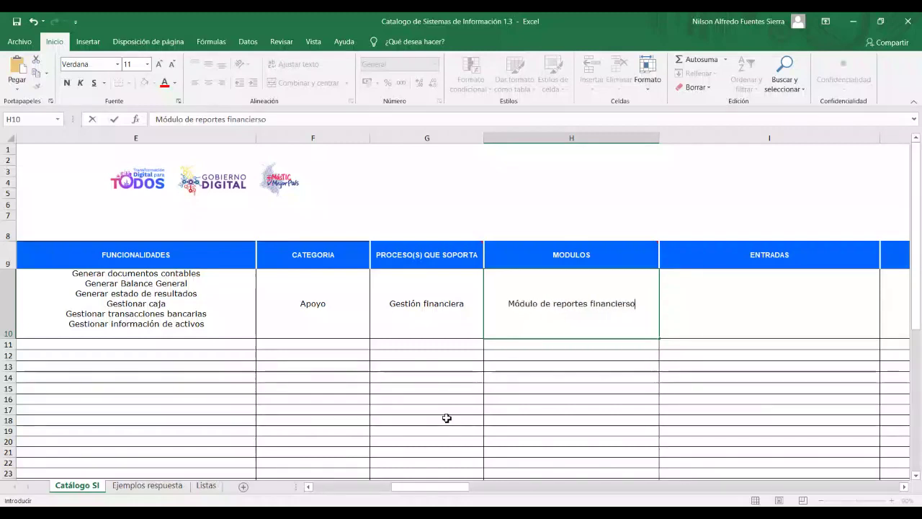
pyautogui.write('os')
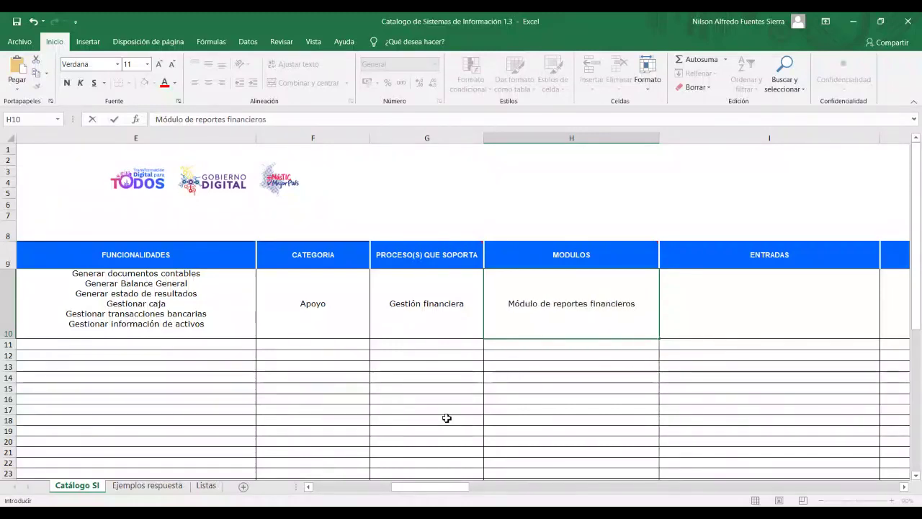
pyautogui.hotkey('alt', 'Return')
pyautogui.write('Módulo de ')
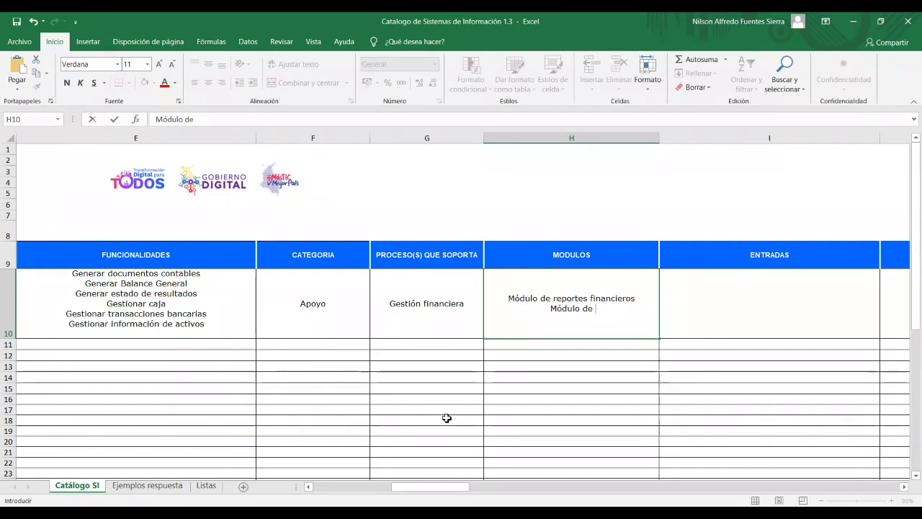
pyautogui.write('gestión ')
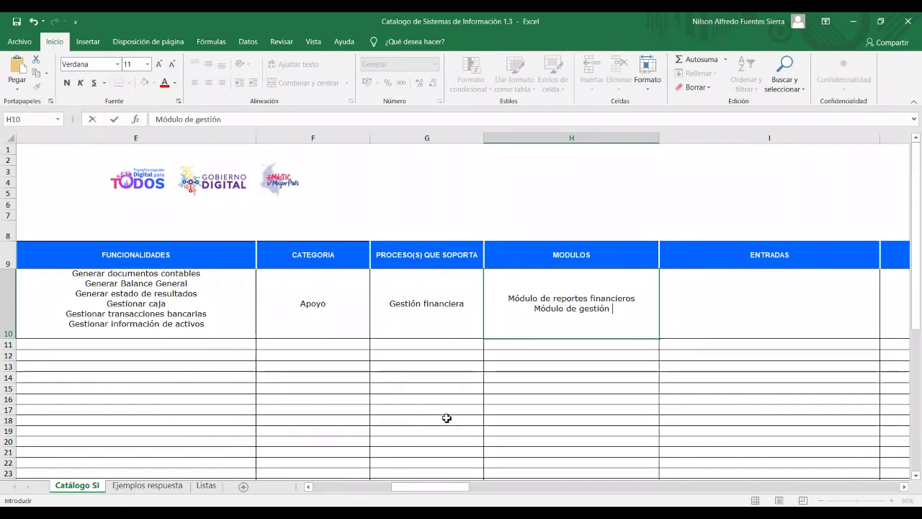
pyautogui.write('de transacciones')
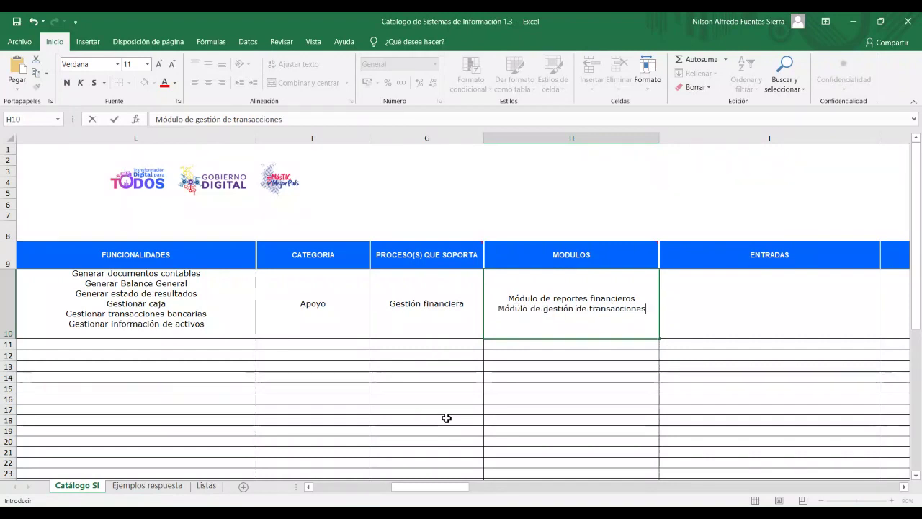
pyautogui.hotkey('alt', 'Return')
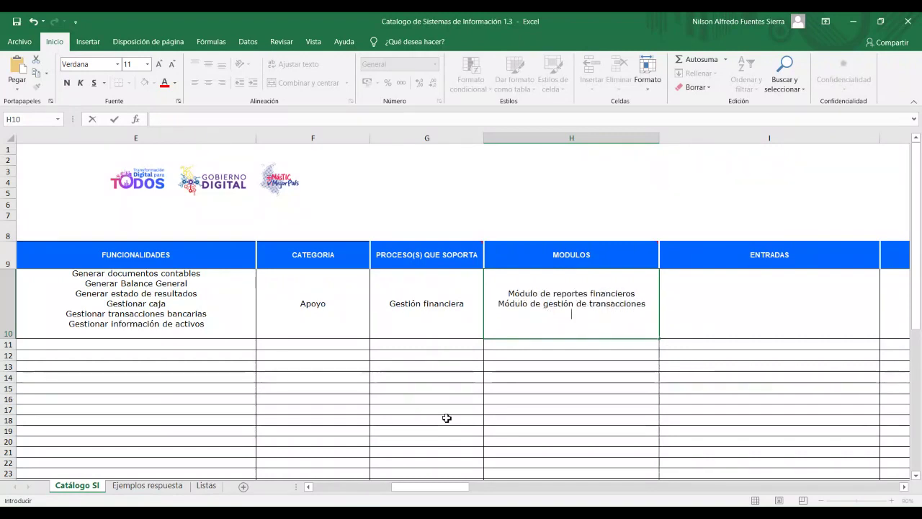
pyautogui.write('M')
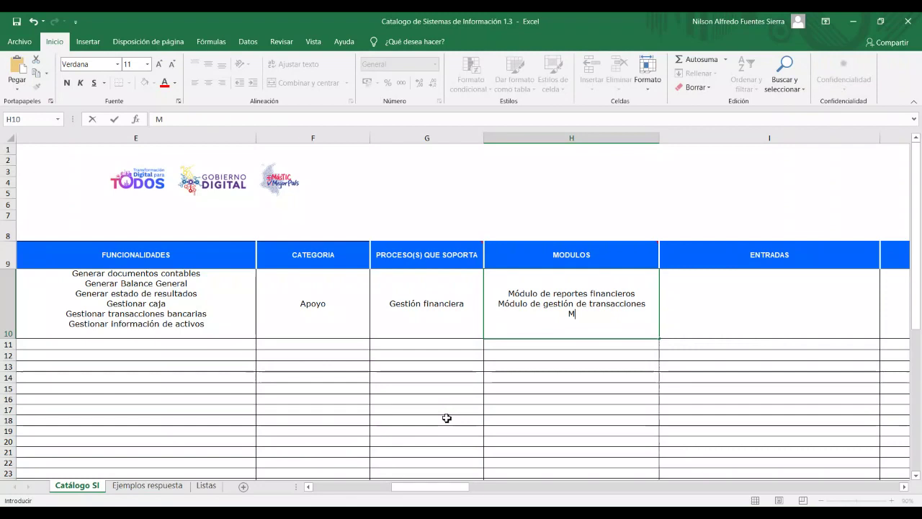
pyautogui.write('ódul')
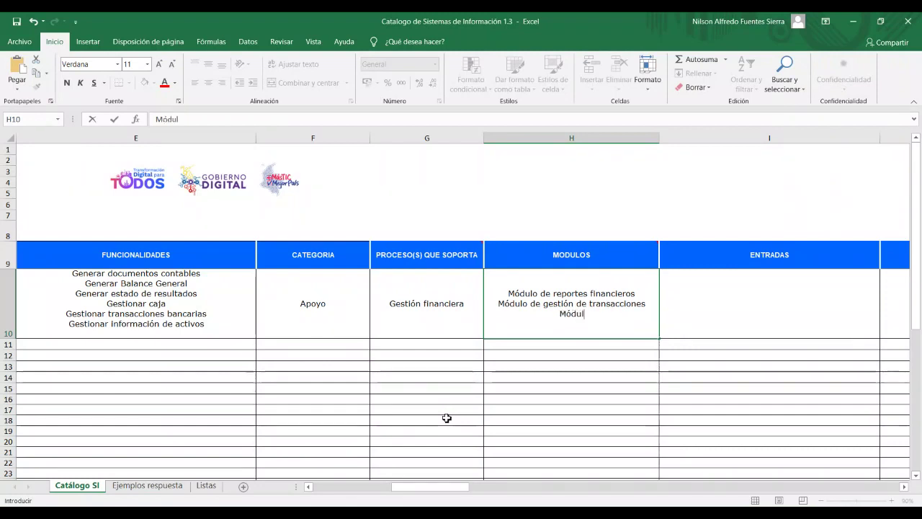
pyautogui.write('o de ')
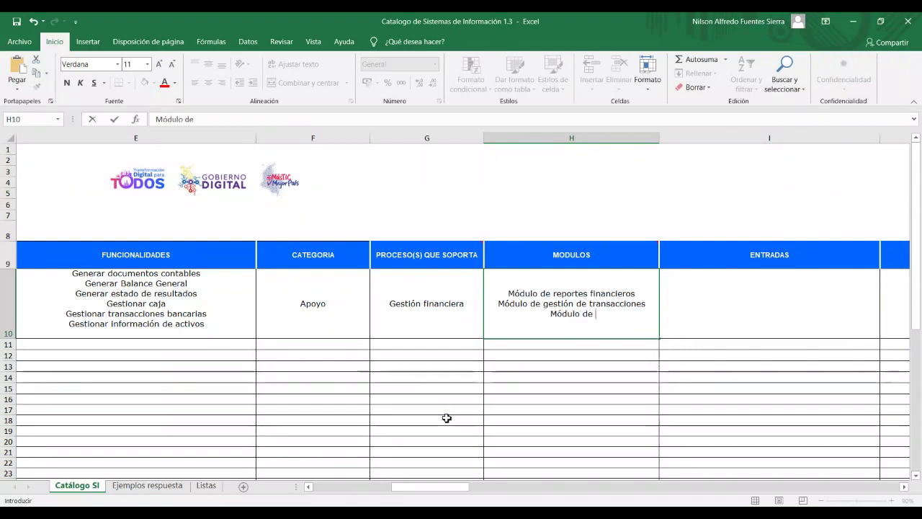
pyautogui.write('gesti')
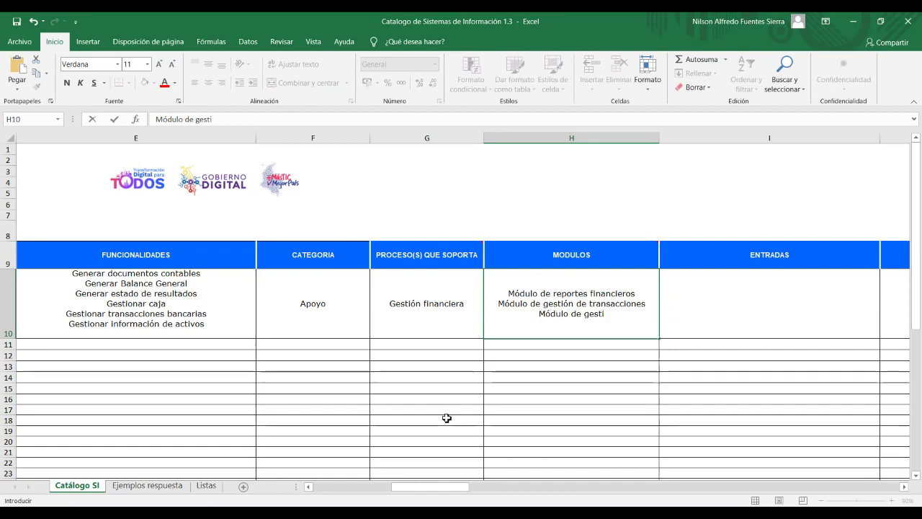
pyautogui.write('ón de ac')
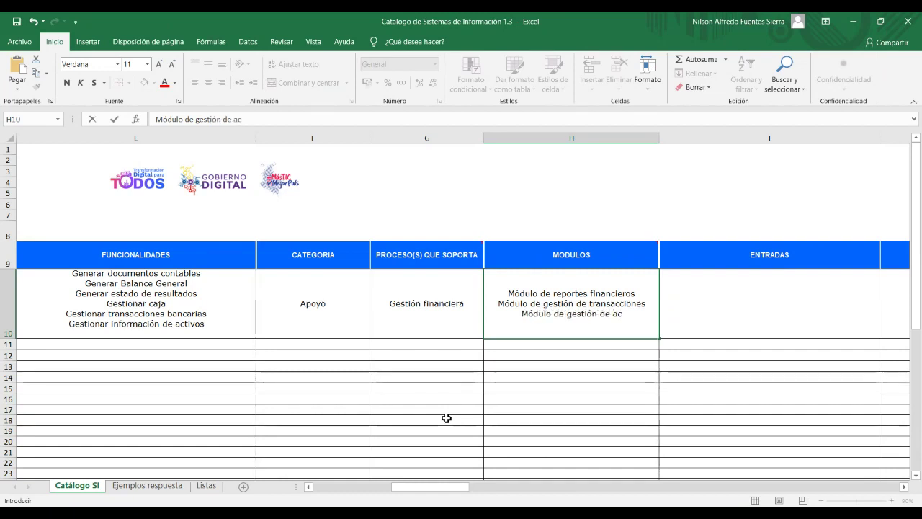
pyautogui.write('tv')
pyautogui.press('BackSpace')
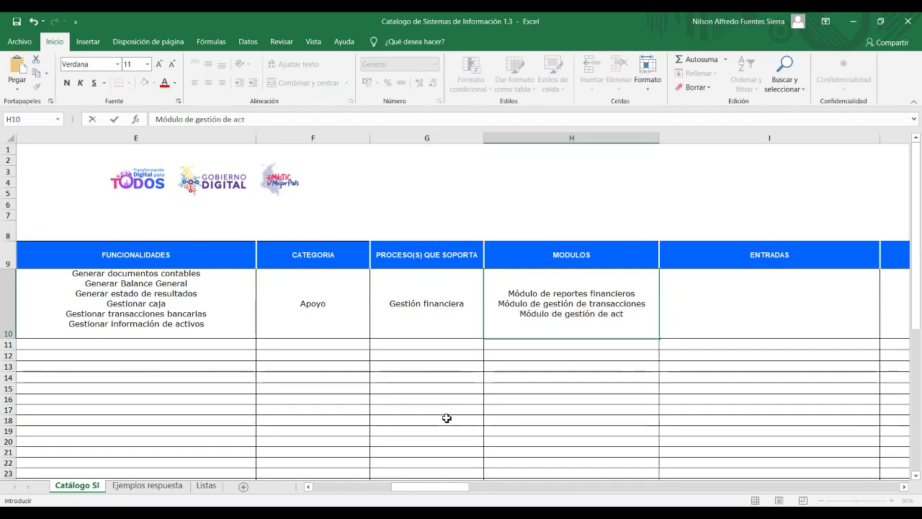
pyautogui.write('ivos')
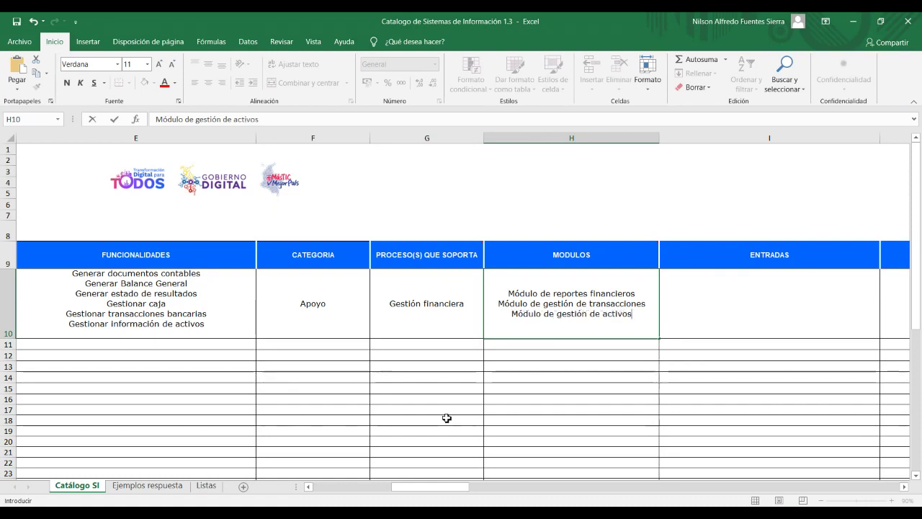
pyautogui.hotkey('ctrl', 'Return')
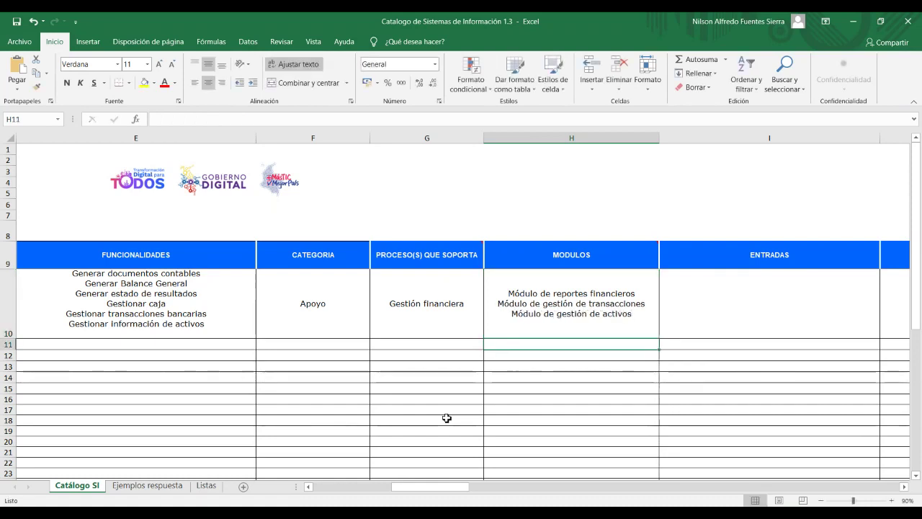
pyautogui.press('Tab')
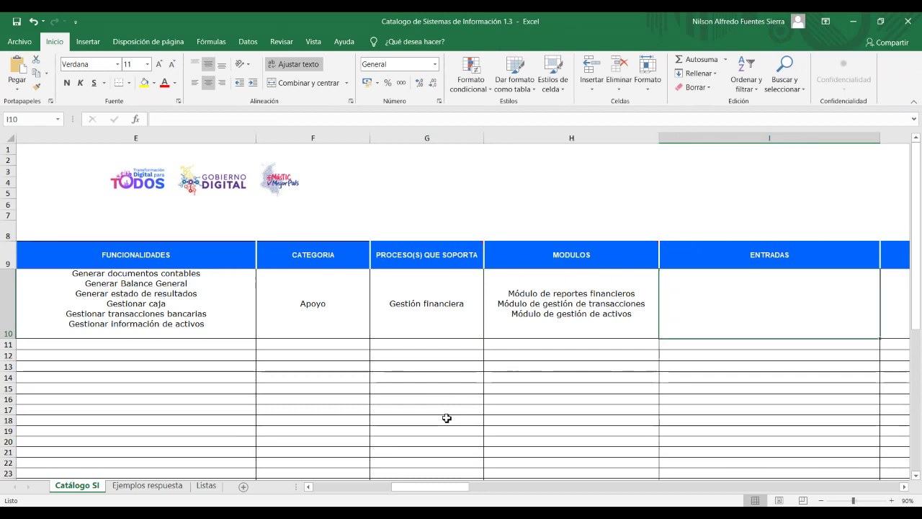
# Check the SIS-CON row's empty ENTRADAS and SALIDAS cells, then go to the Ejemplos respuesta sheet.
pyautogui.hscroll(1, 447, 418)
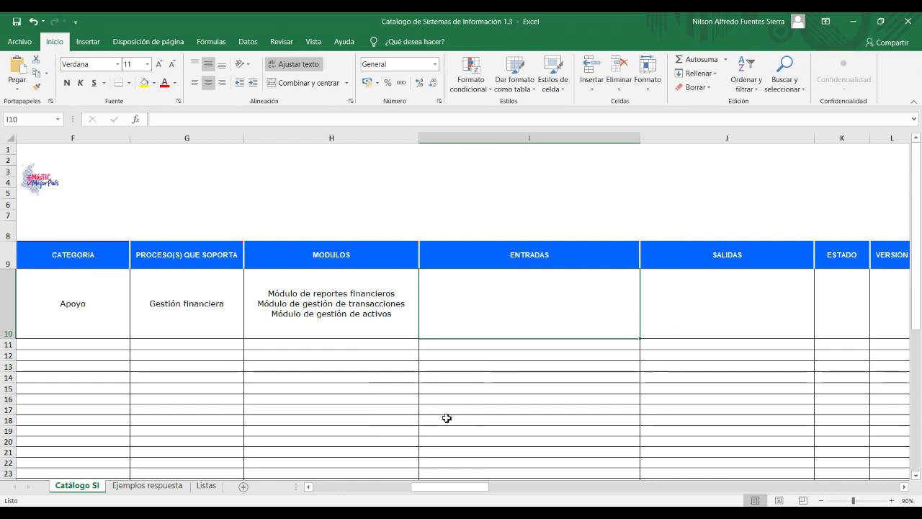
pyautogui.moveTo(614, 251); pyautogui.dragTo(568, 261)
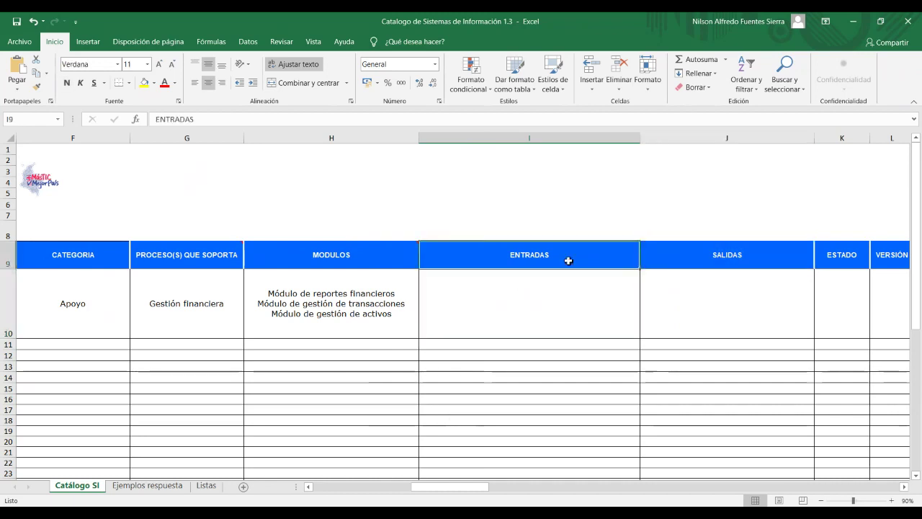
pyautogui.click(543, 303)
pyautogui.click(758, 296)
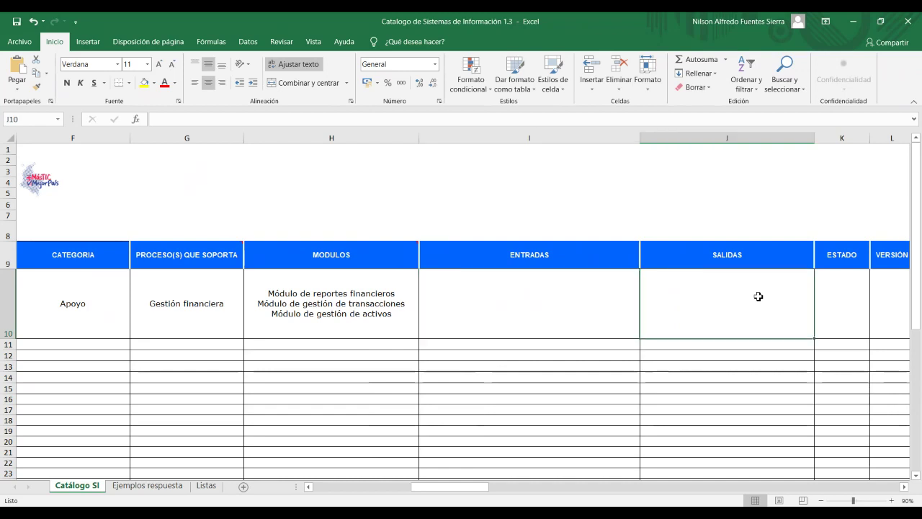
pyautogui.click(550, 288)
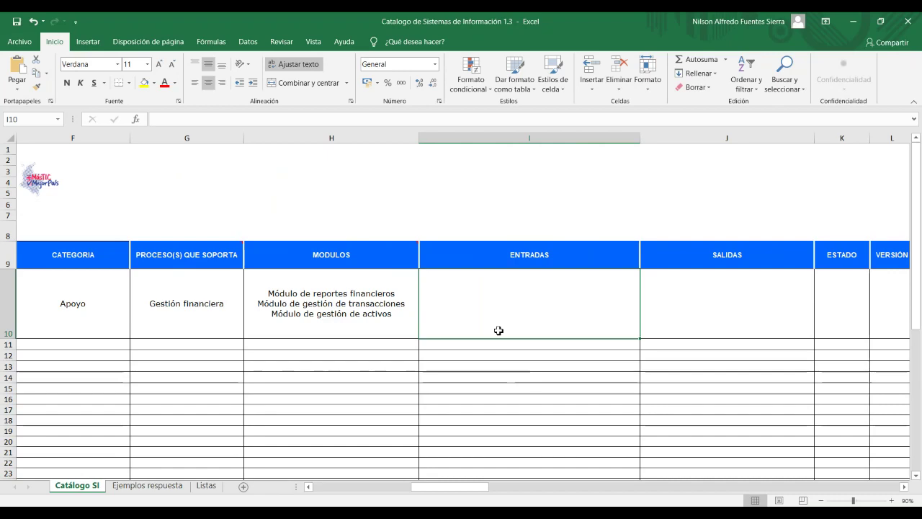
pyautogui.click(147, 486)
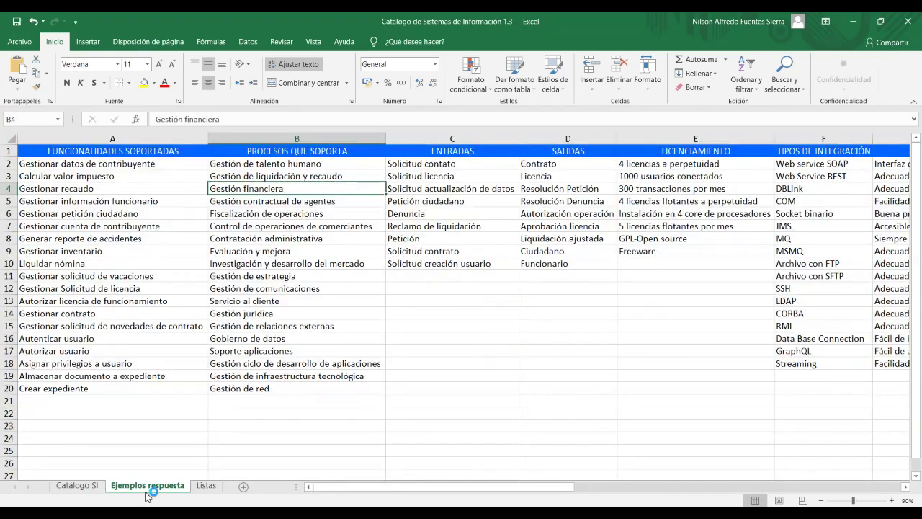
# Compare the sample ENTRADAS (Solicitud licencia, Petición, etc.) with SALIDAS examples, then return to Catálogo SI.
pyautogui.moveTo(403, 164); pyautogui.dragTo(523, 272)
pyautogui.moveTo(540, 164); pyautogui.dragTo(568, 255)
pyautogui.moveTo(436, 162); pyautogui.dragTo(437, 264)
pyautogui.click(432, 238)
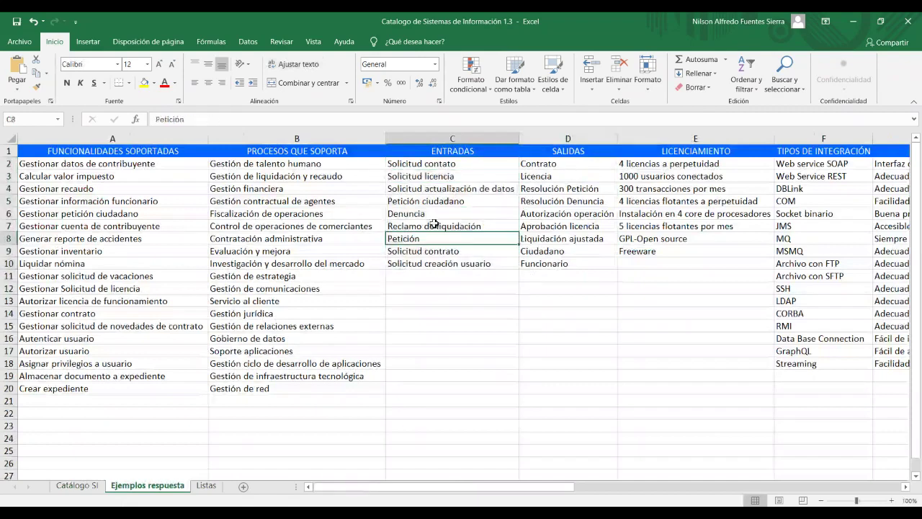
pyautogui.click(432, 165)
pyautogui.click(433, 174)
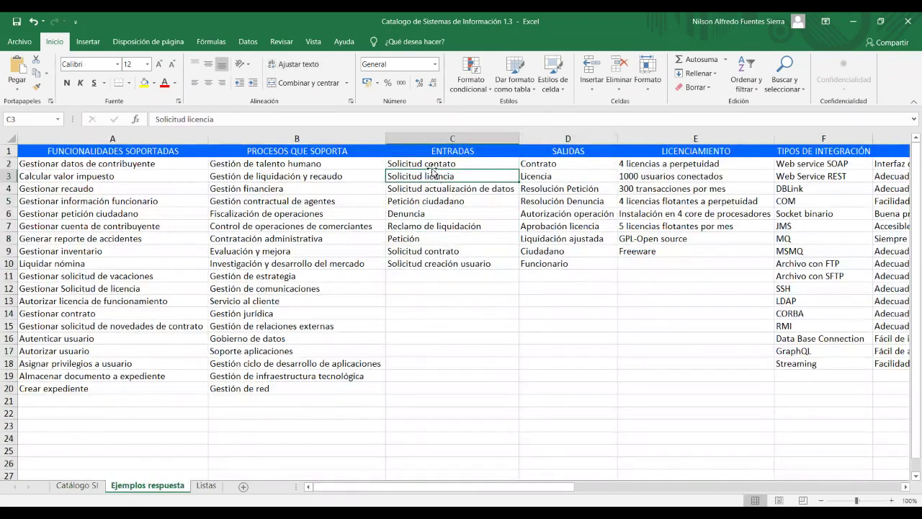
pyautogui.click(433, 188)
pyautogui.click(432, 237)
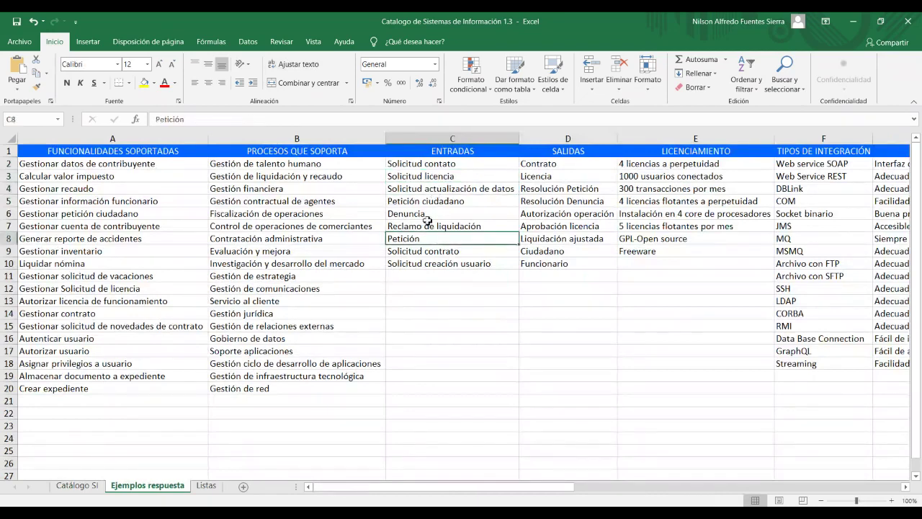
pyautogui.click(77, 486)
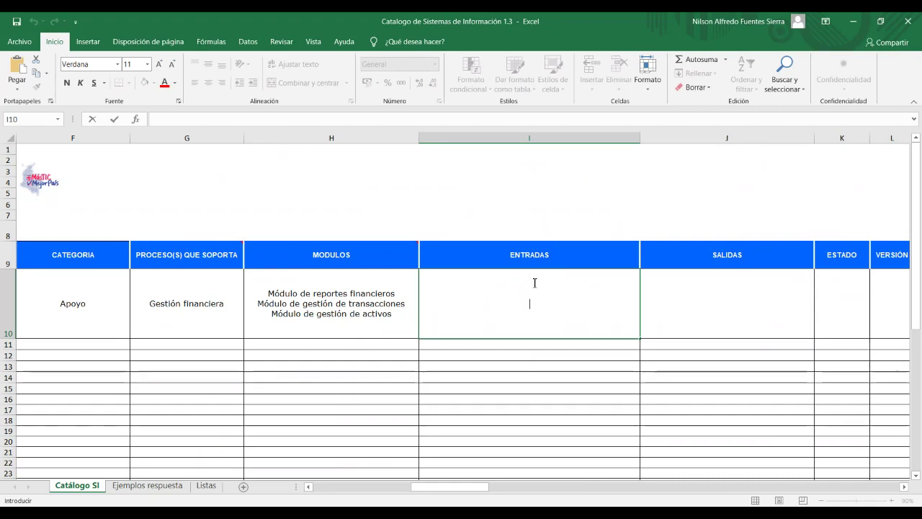
# Enter Factura de compra, Activo and Orden de compra as separate lines in the ENTRADAS cell.
pyautogui.write('FACTU')
pyautogui.press('BackSpace')
pyautogui.press('BackSpace')
pyautogui.press('BackSpace')
pyautogui.press('BackSpace')
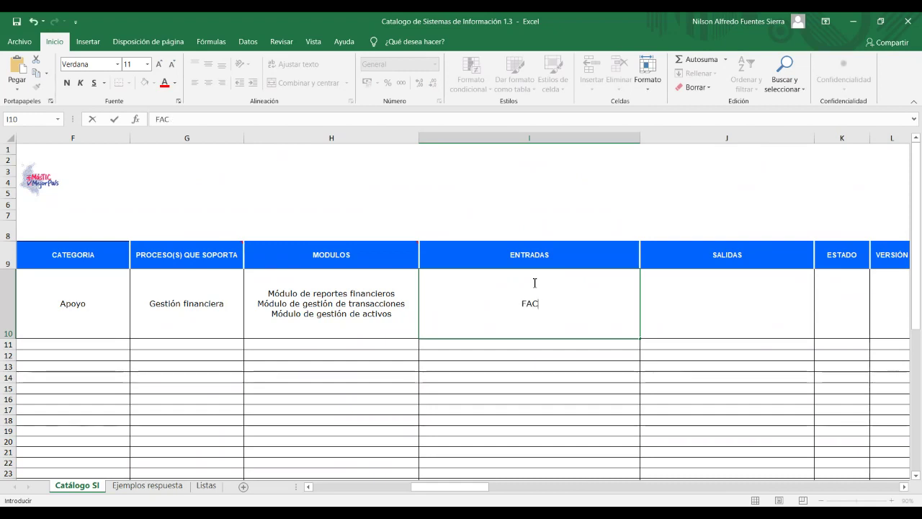
pyautogui.write('actu')
pyautogui.write('ra de compr')
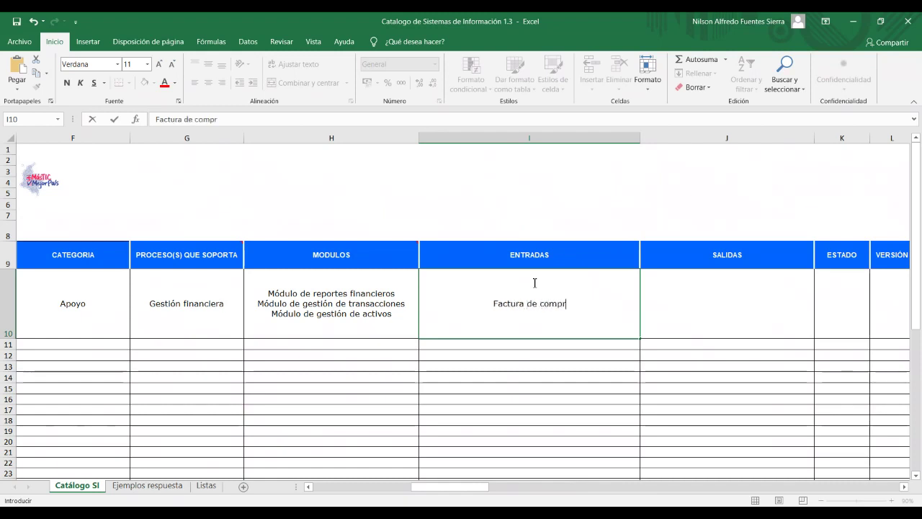
pyautogui.write('a')
pyautogui.hotkey('alt', 'Return')
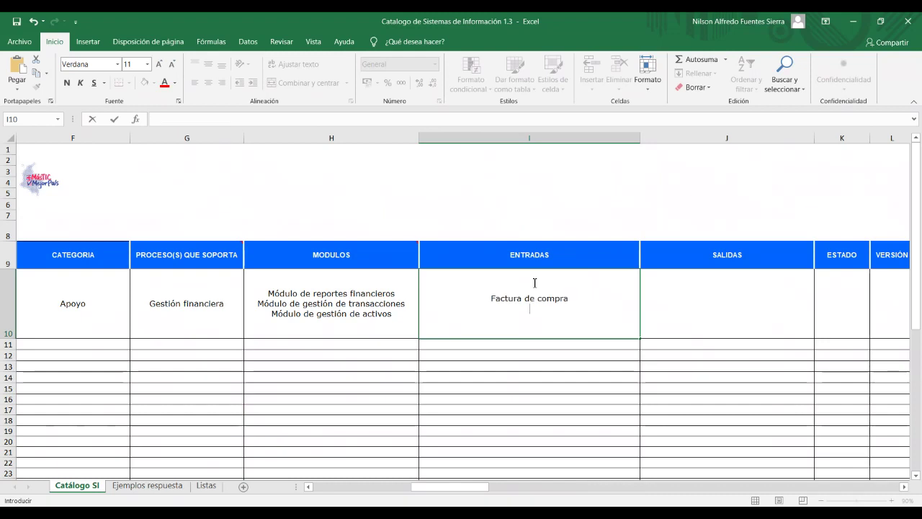
pyautogui.write('Activo')
pyautogui.hotkey('alt', 'Return')
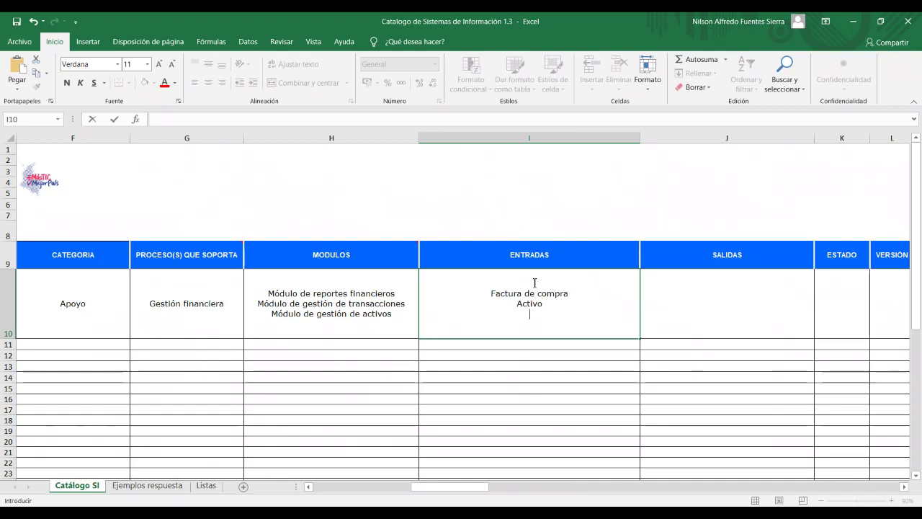
pyautogui.write('Orden de com')
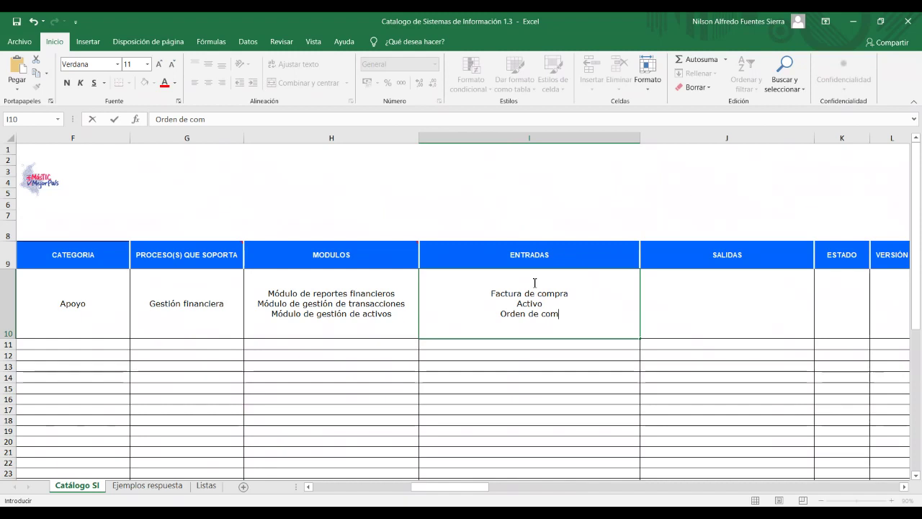
pyautogui.write('pra')
pyautogui.hotkey('alt', 'Return')
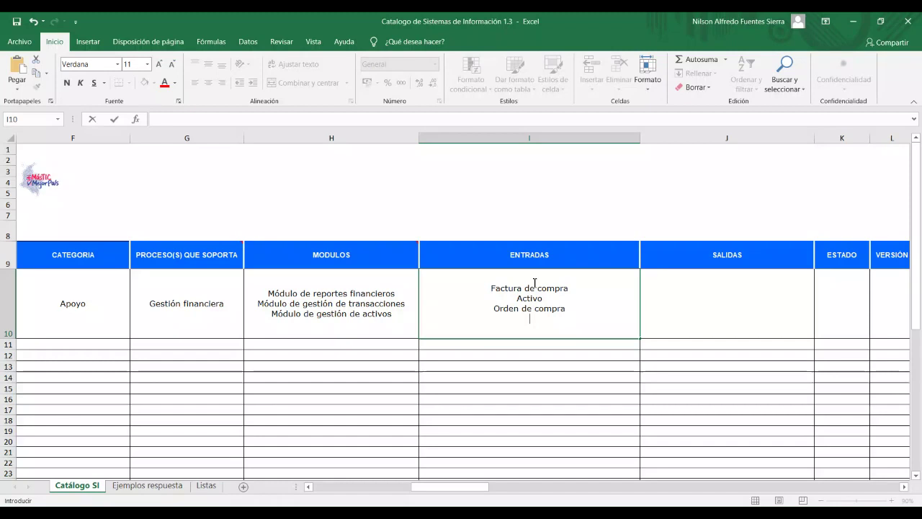
pyautogui.press('Escape')
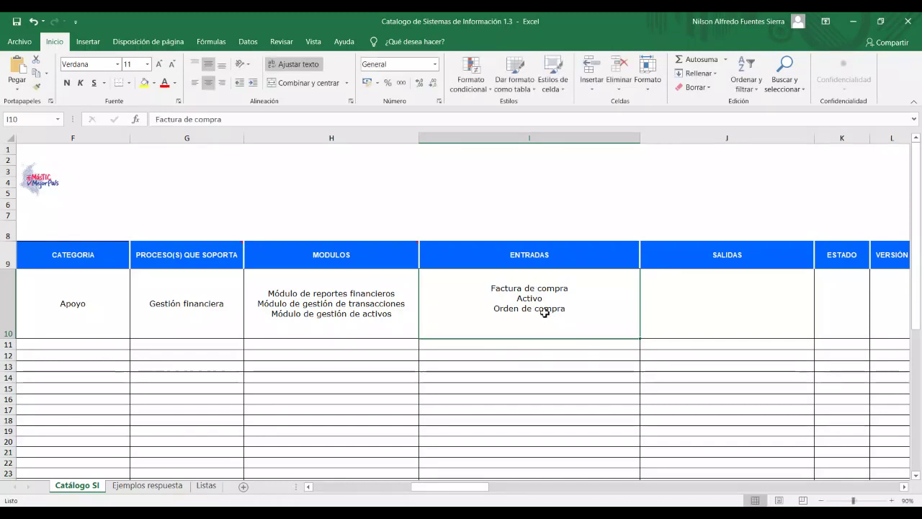
# Review FUNCIONALIDADES, then add a new line after Orden de compra in ENTRADAS.
pyautogui.doubleClick(566, 308)
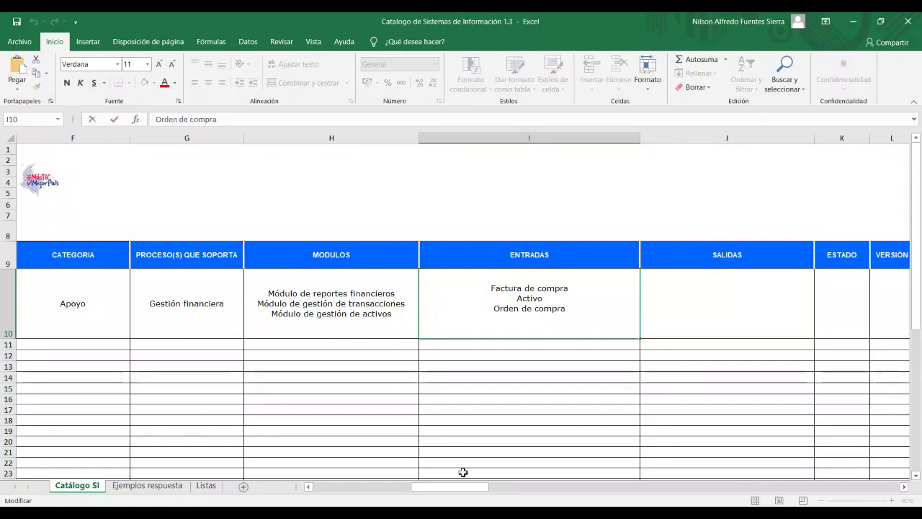
pyautogui.moveTo(463, 484); pyautogui.dragTo(395, 461)
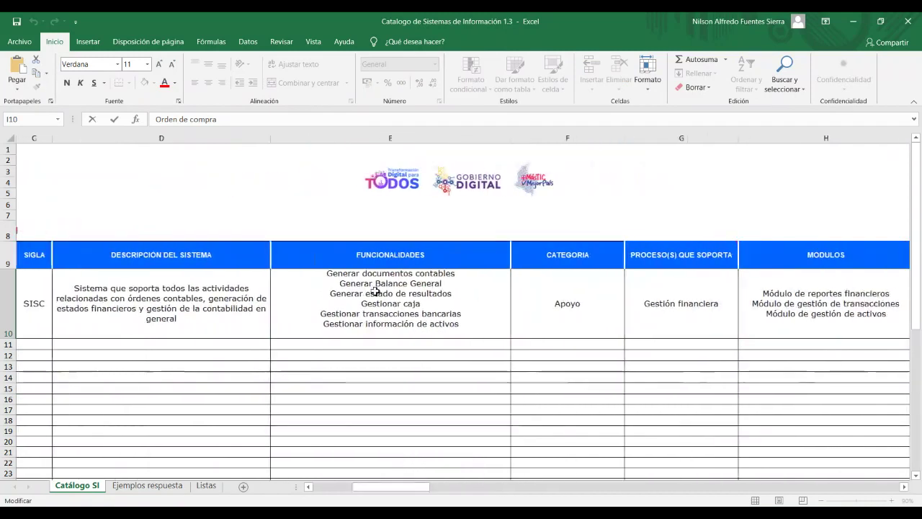
pyautogui.click(377, 290)
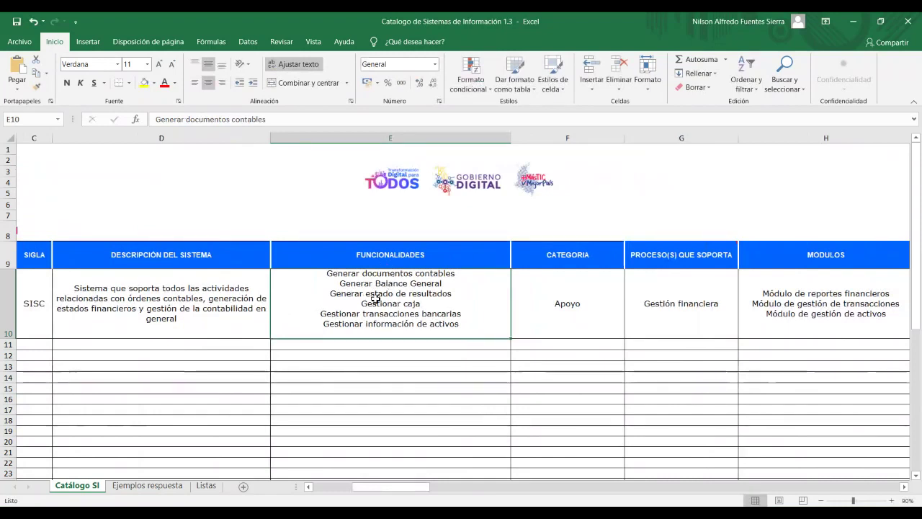
pyautogui.moveTo(381, 492); pyautogui.dragTo(381, 493)
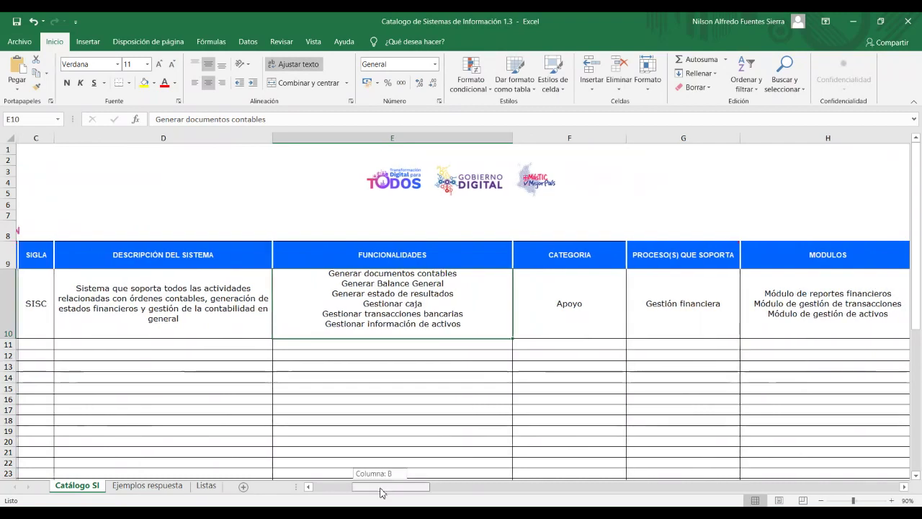
pyautogui.moveTo(382, 492); pyautogui.dragTo(479, 484)
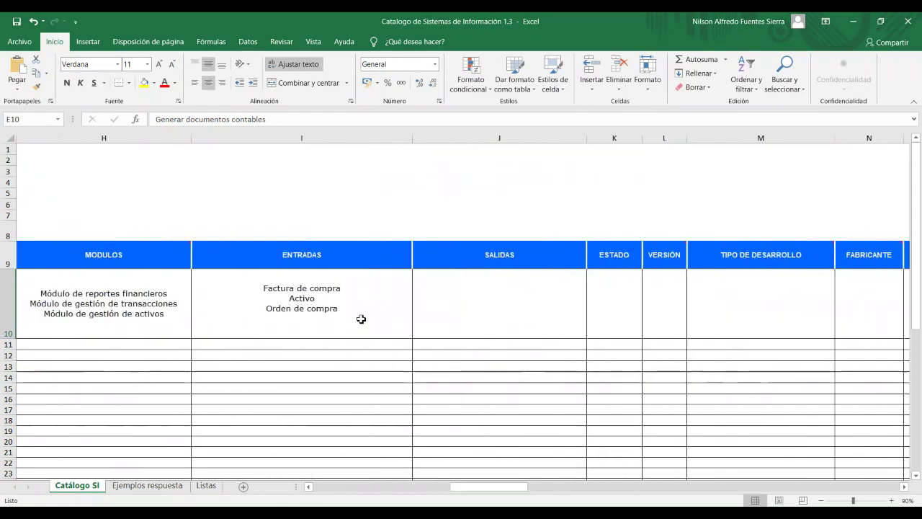
pyautogui.click(360, 316)
pyautogui.doubleClick(354, 312)
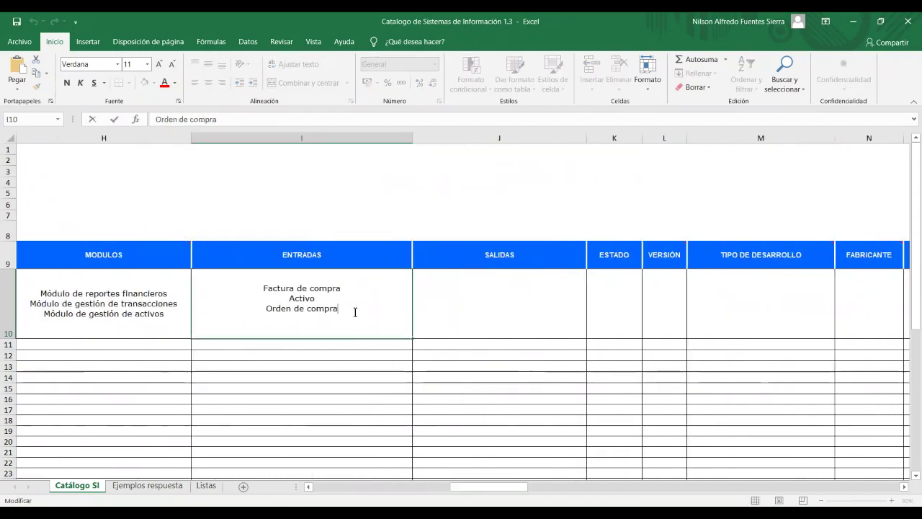
pyautogui.hotkey('alt', 'Return')
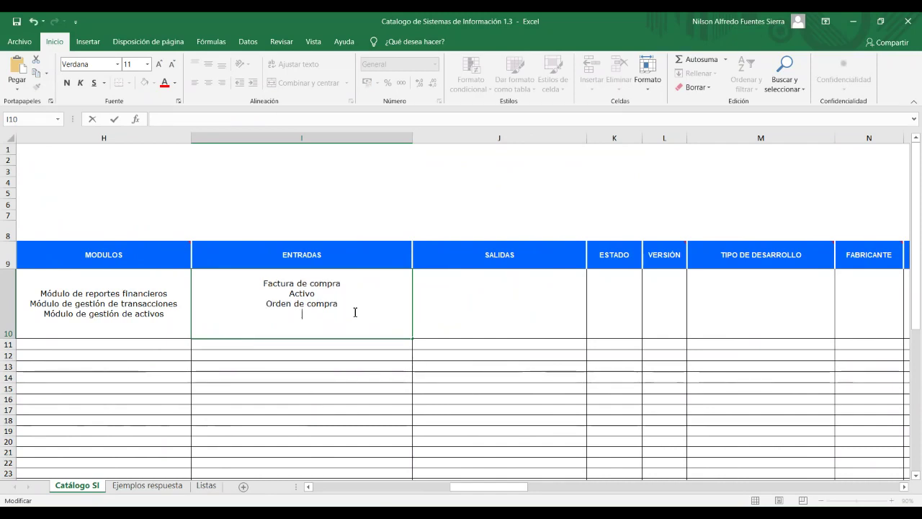
pyautogui.click(519, 293)
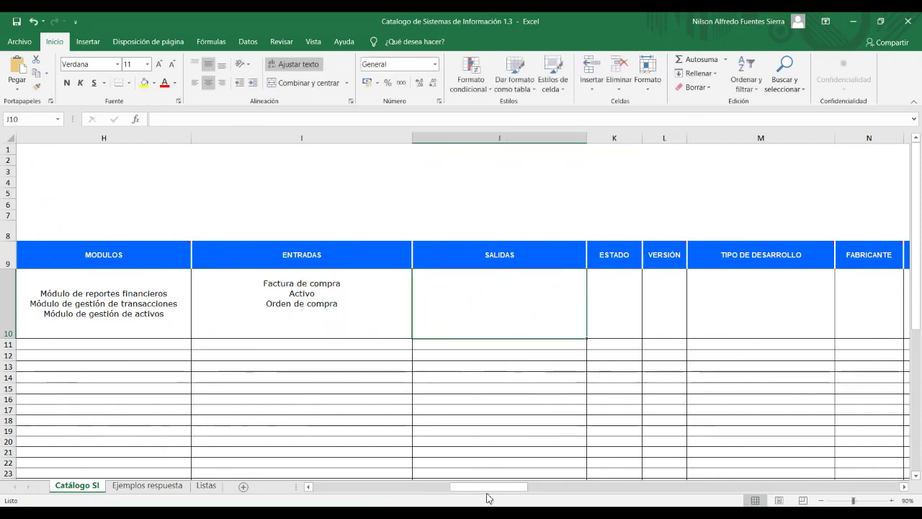
# Enter Balance general and Estado de resultados as two lines in the SALIDAS cell.
pyautogui.moveTo(486, 493); pyautogui.dragTo(494, 477)
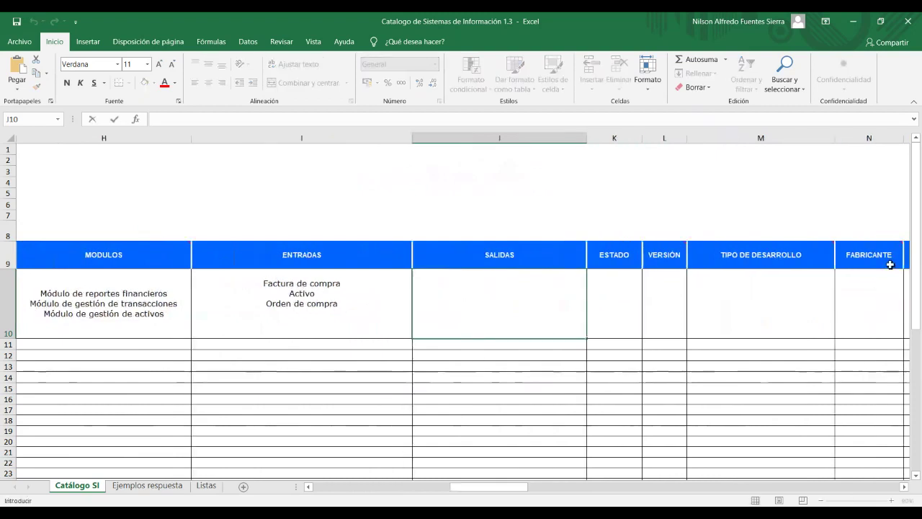
pyautogui.write('Balanc')
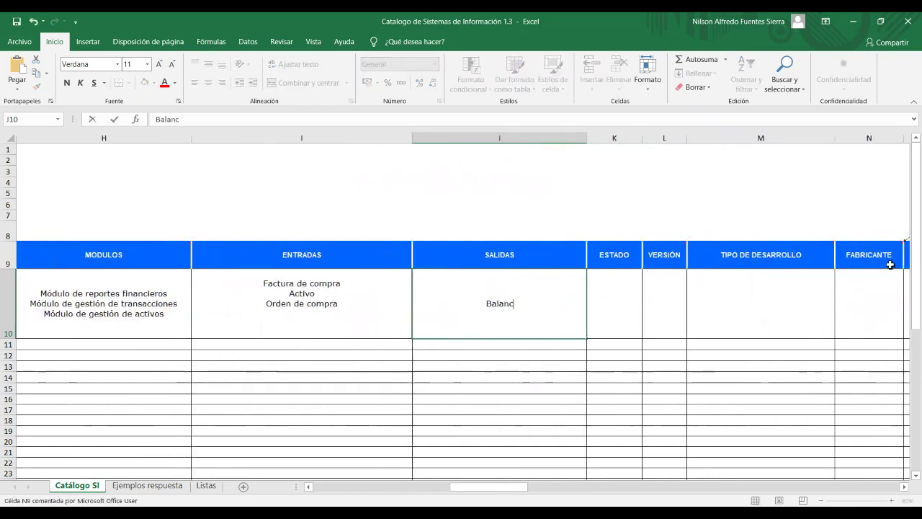
pyautogui.write('e general')
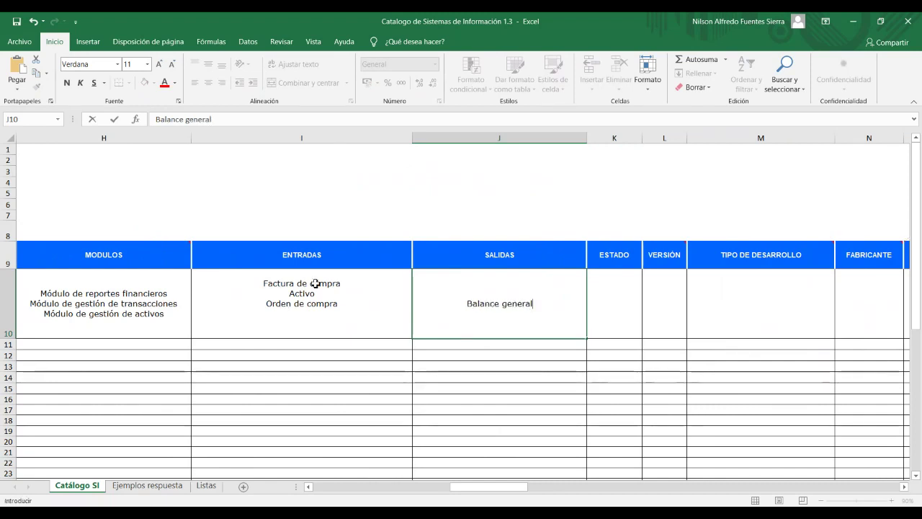
pyautogui.hotkey('alt', 'Return')
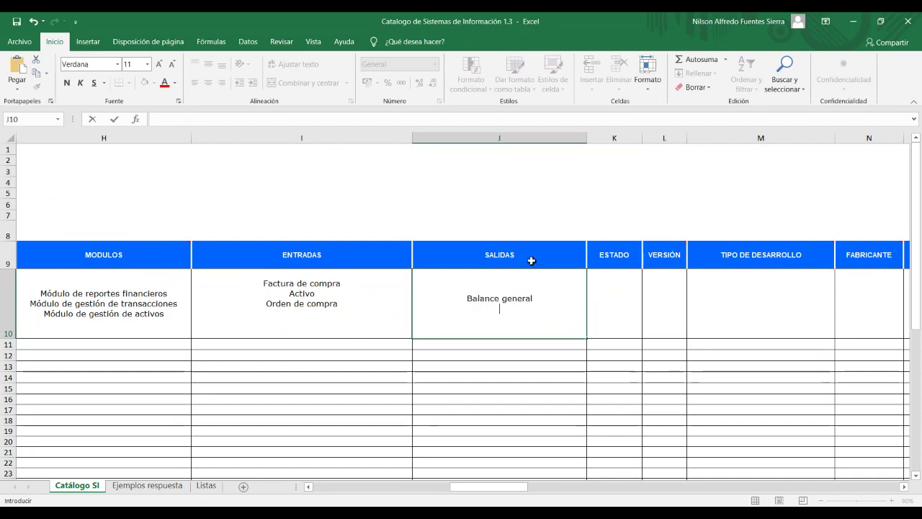
pyautogui.write('Estados')
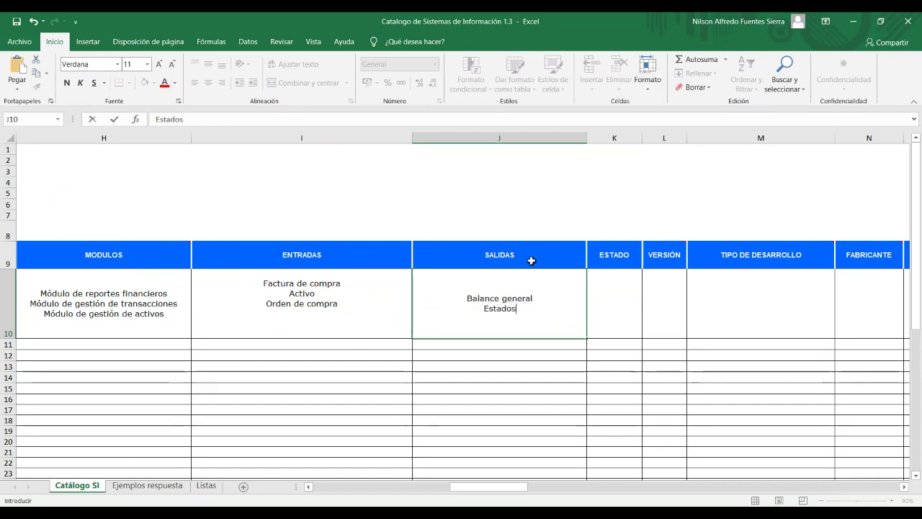
pyautogui.press('BackSpace')
pyautogui.write('d')
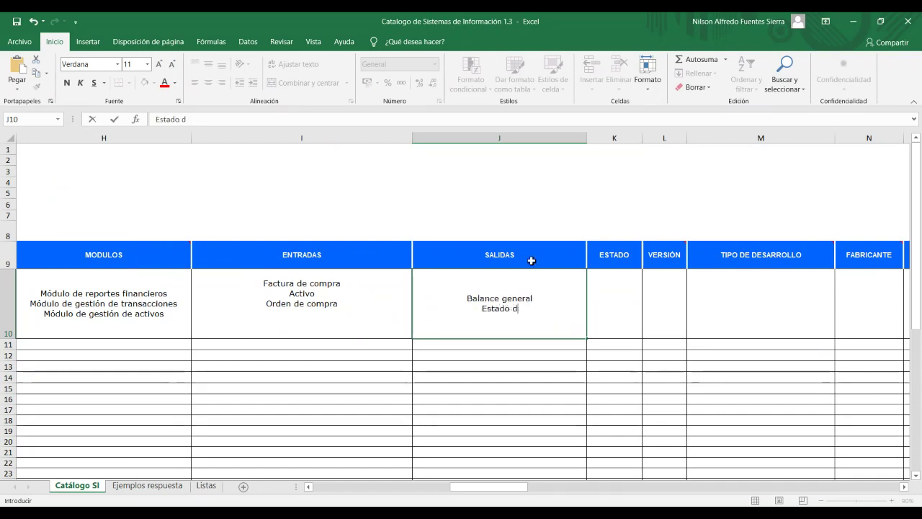
pyautogui.write('e resultados')
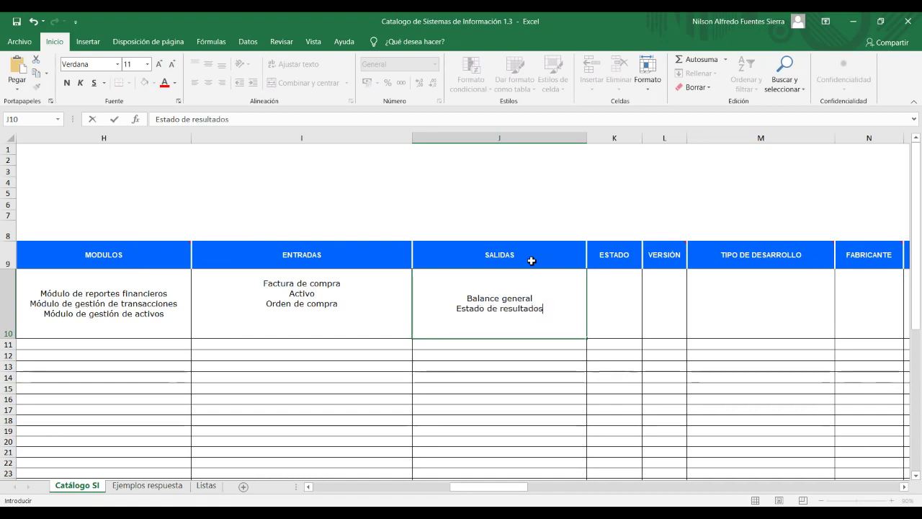
# Add Transaccion realizada and Orden de compra ejecutada as further SALIDAS lines.
pyautogui.click(541, 318)
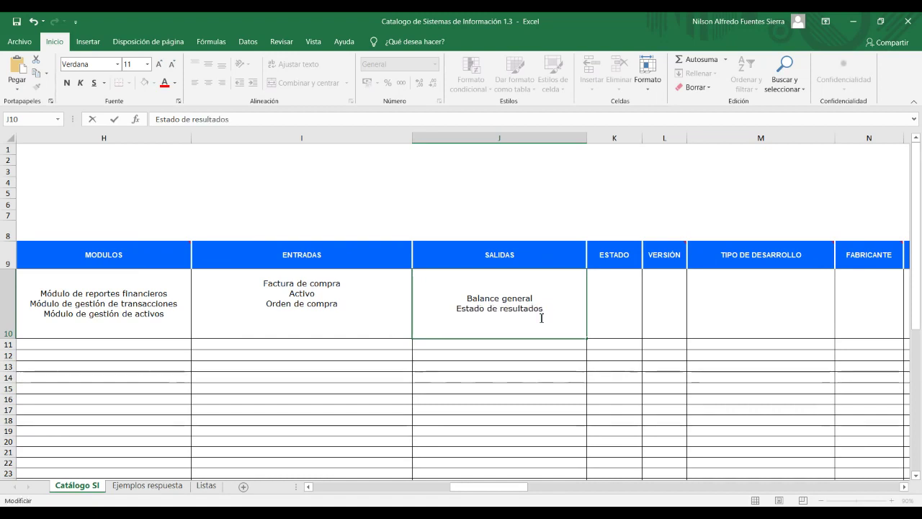
pyautogui.hotkey('alt', 'Return')
pyautogui.write('Transacciones')
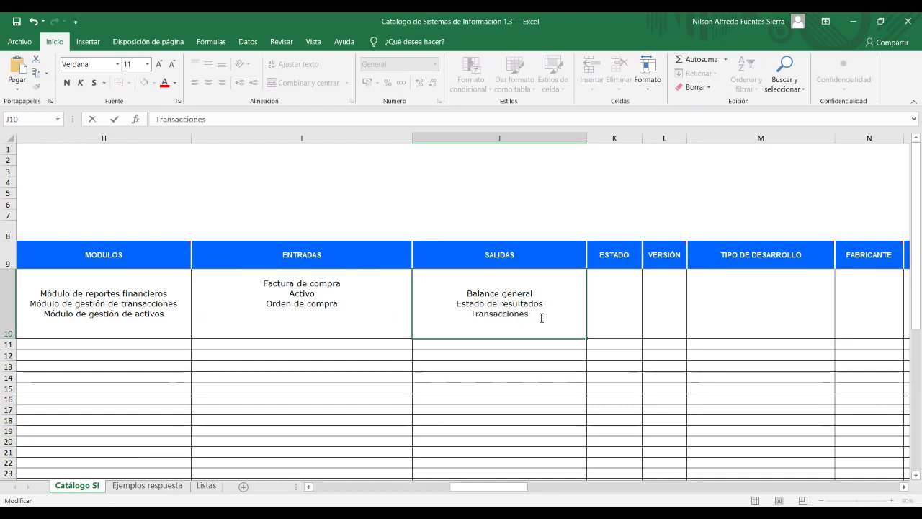
pyautogui.press('BackSpace')
pyautogui.press('BackSpace')
pyautogui.write('realizada')
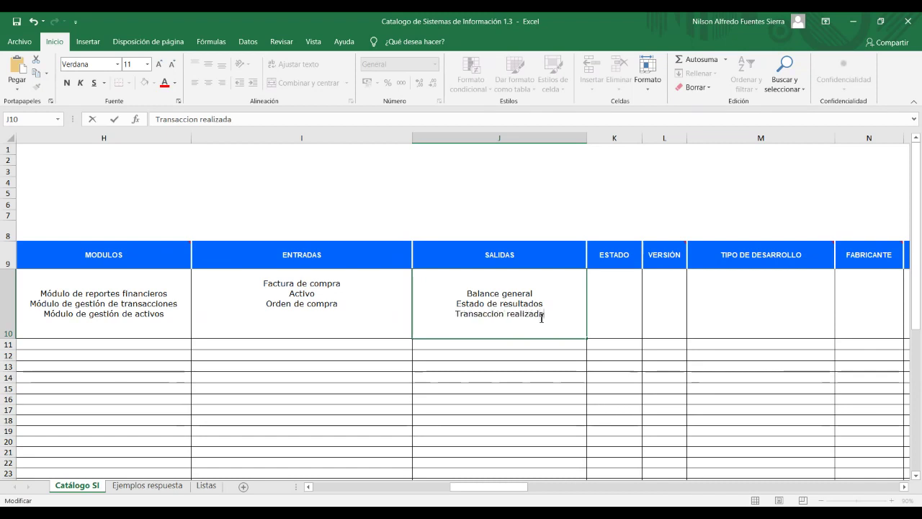
pyautogui.hotkey('alt', 'Return')
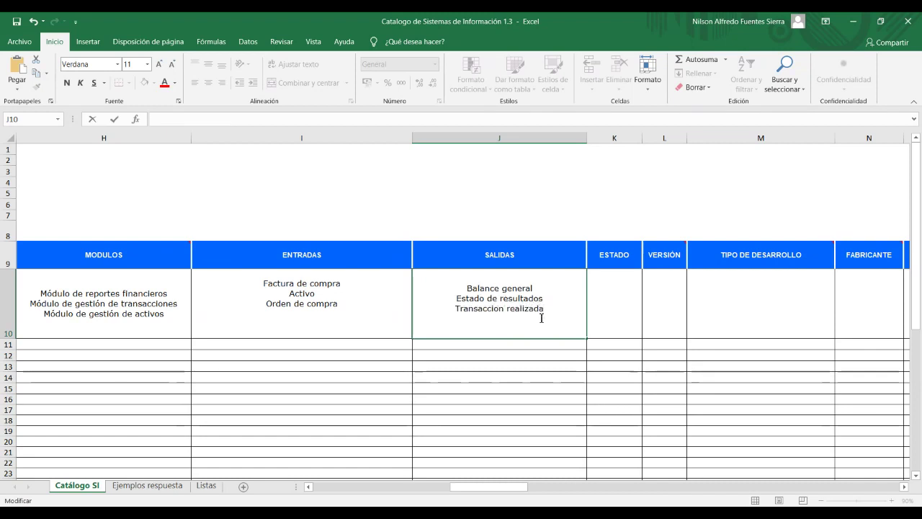
pyautogui.write('Orden de')
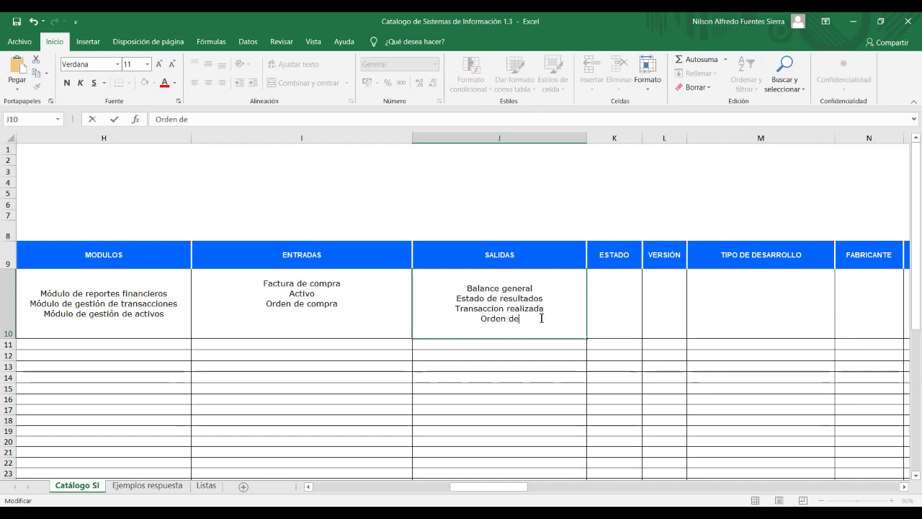
pyautogui.write(' compra e')
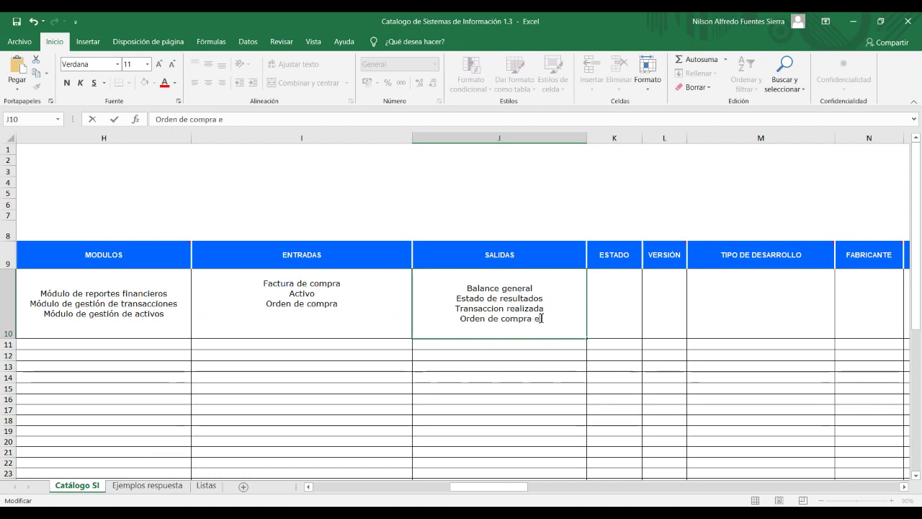
pyautogui.write('jecutada')
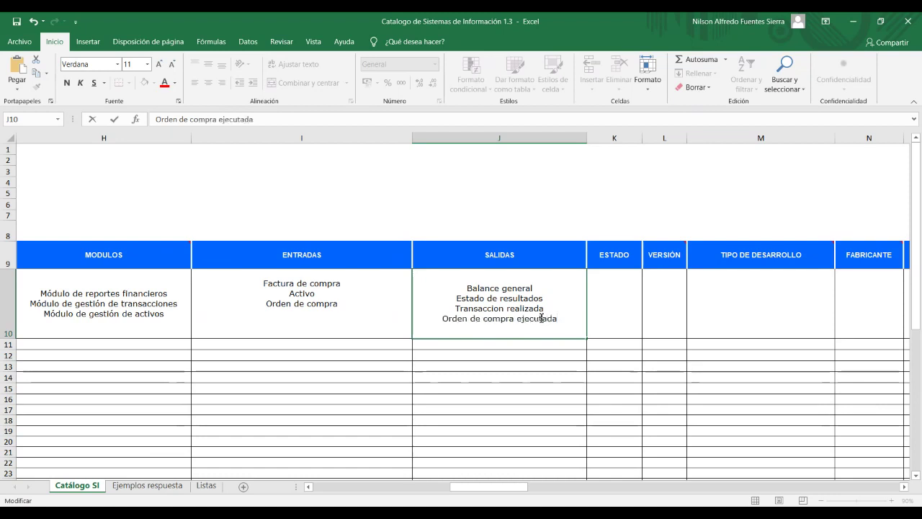
pyautogui.click(527, 363)
pyautogui.click(362, 313)
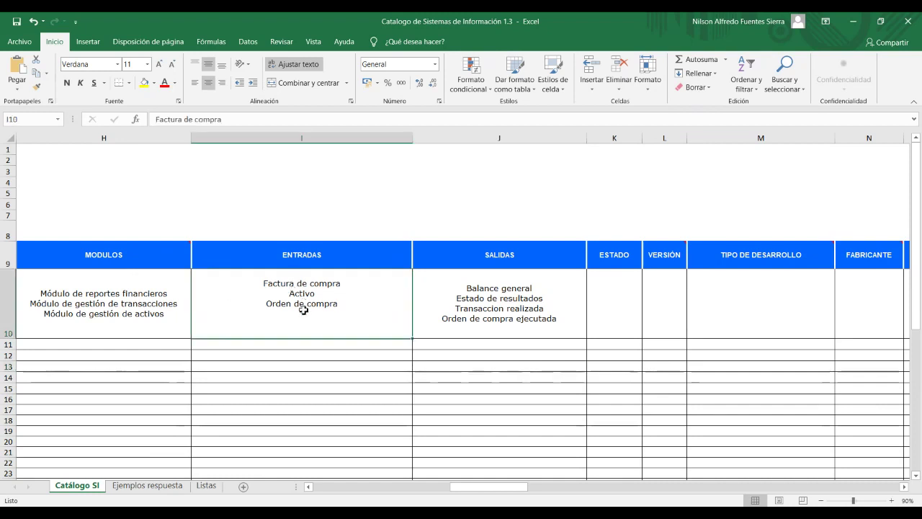
pyautogui.click(463, 293)
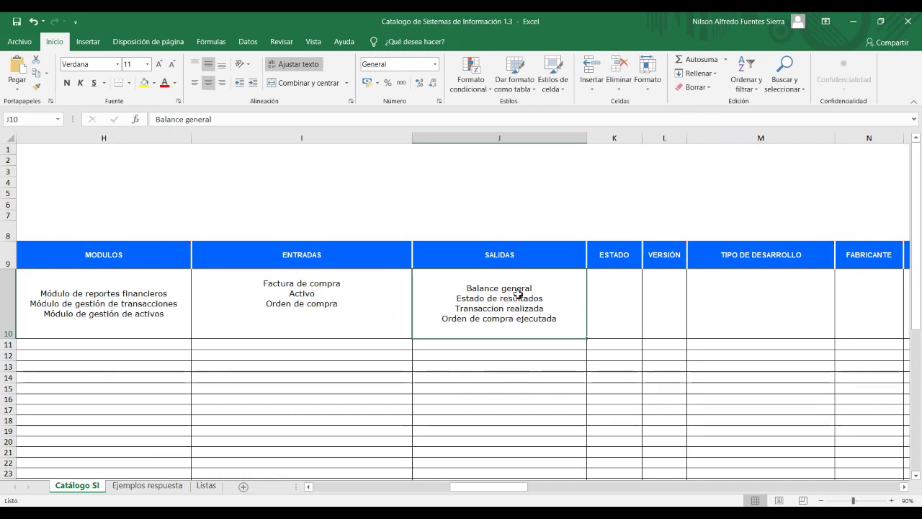
pyautogui.click(325, 288)
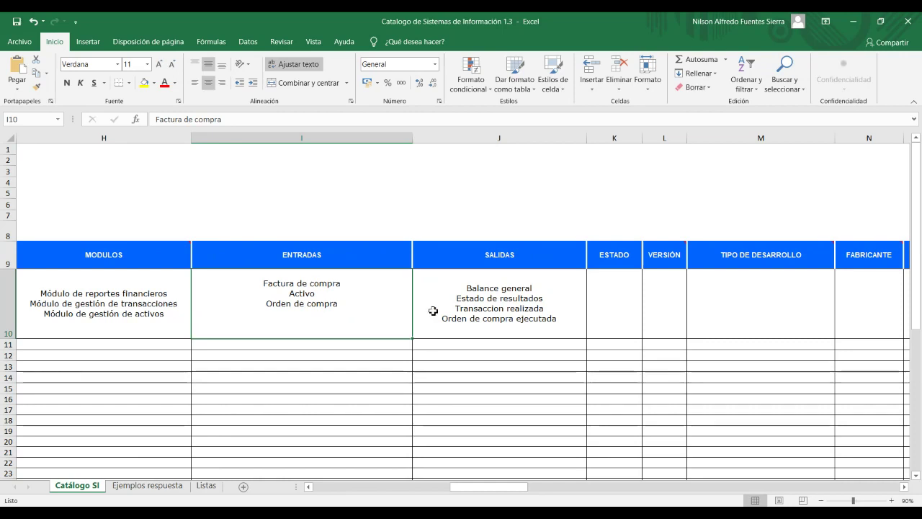
pyautogui.click(479, 291)
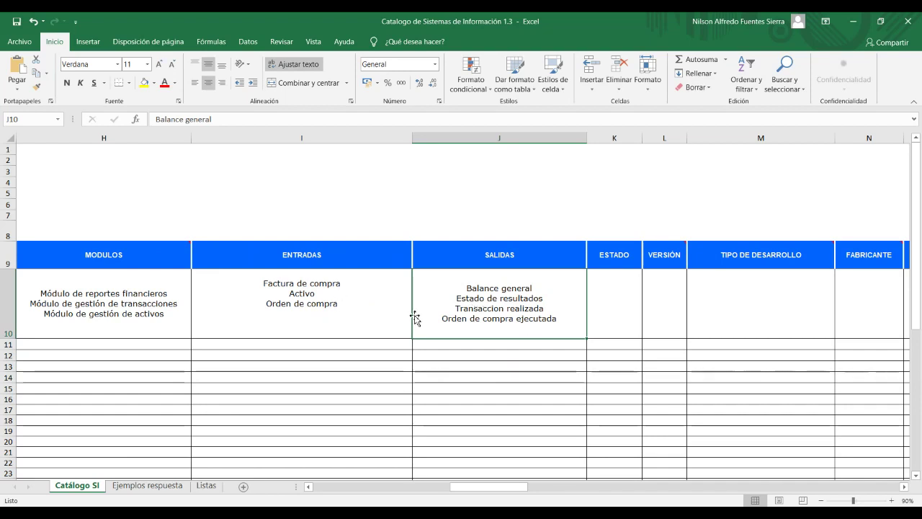
# Append Cuenta de ahorros on a new line below Orden de compra in cell I10.
pyautogui.doubleClick(377, 302)
pyautogui.hotkey('alt', 'Return')
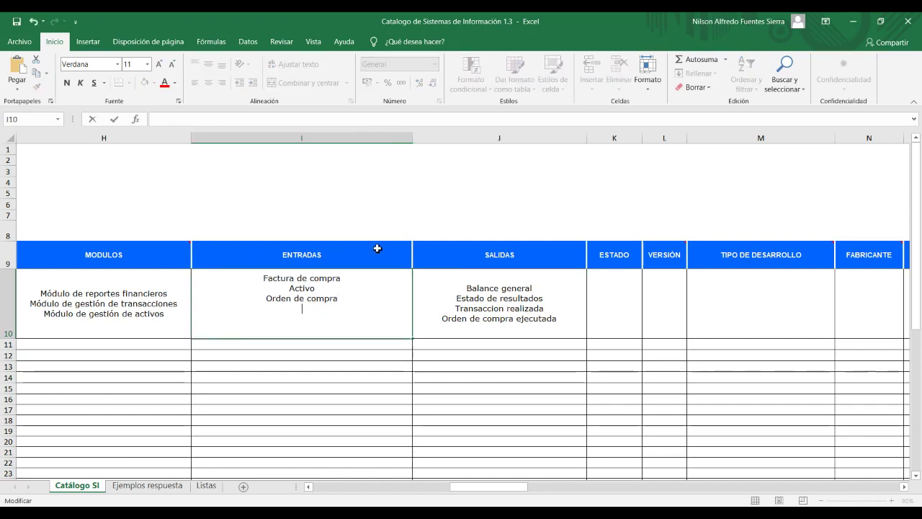
pyautogui.write('Cuenta de ahorro')
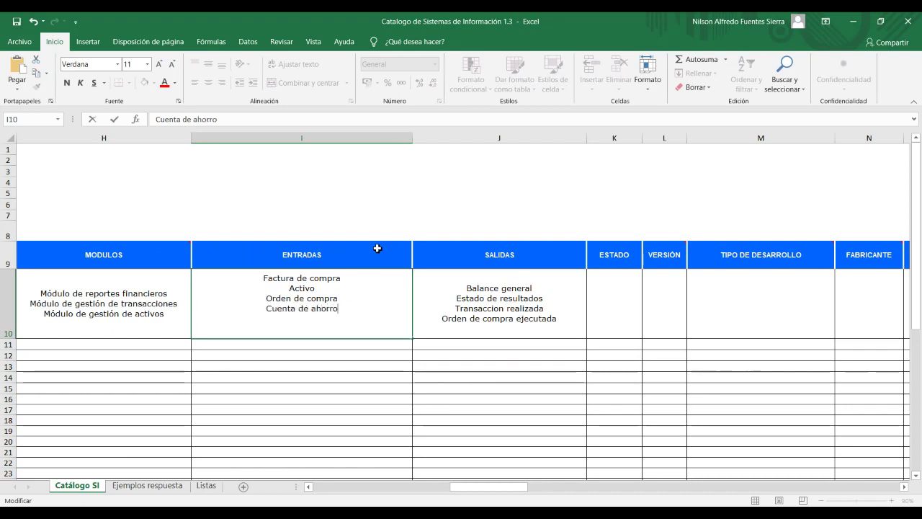
pyautogui.write('s')
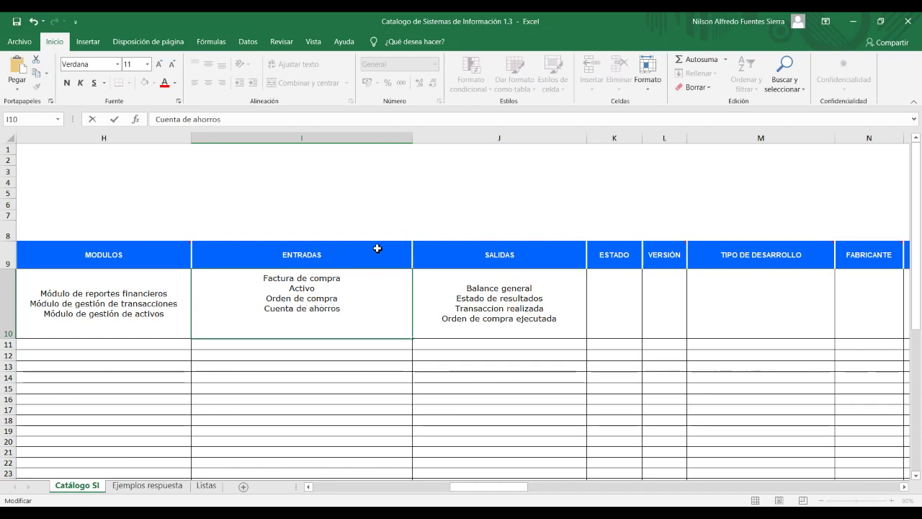
pyautogui.click(460, 325)
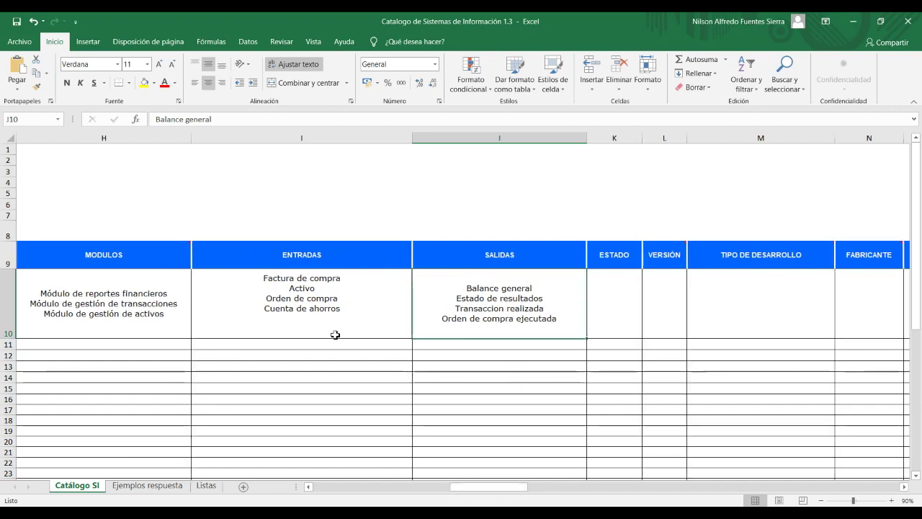
pyautogui.click(325, 315)
pyautogui.click(477, 323)
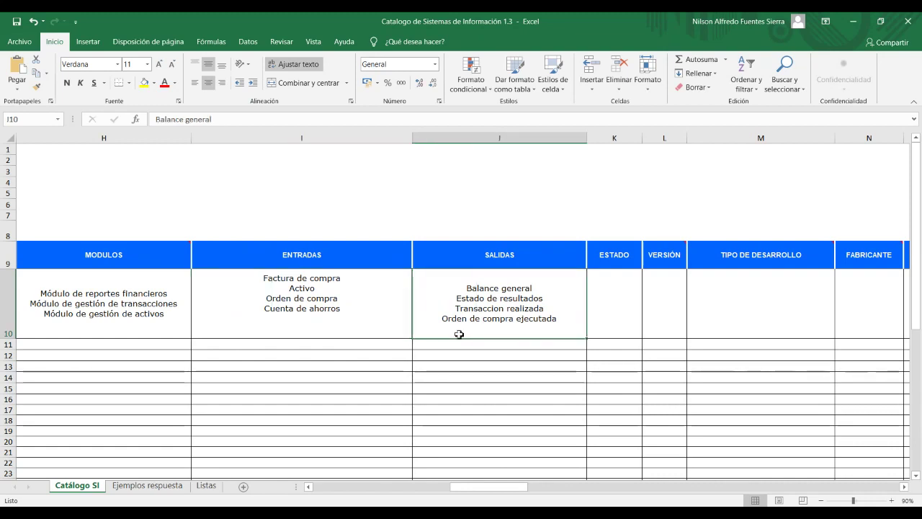
# Pick En Producción from the ESTADO dropdown in cell K10.
pyautogui.moveTo(500, 493); pyautogui.dragTo(523, 495)
pyautogui.click(444, 316)
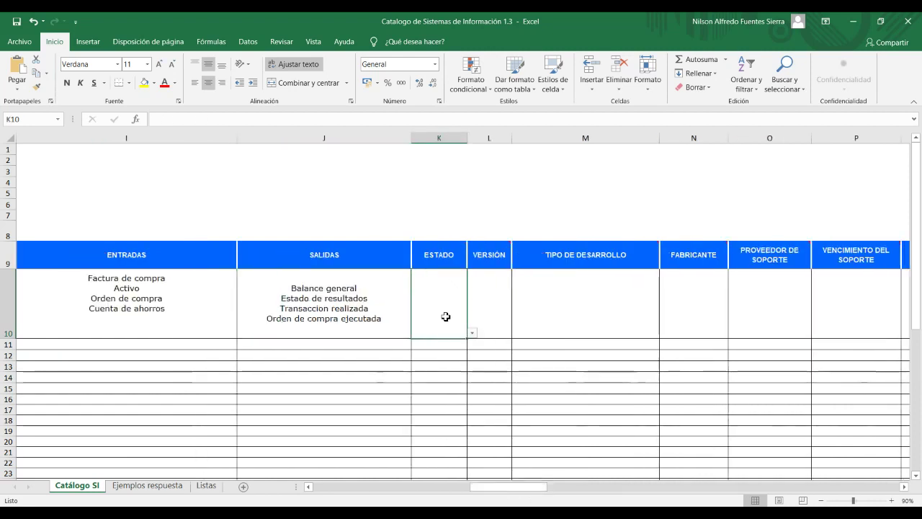
pyautogui.click(473, 333)
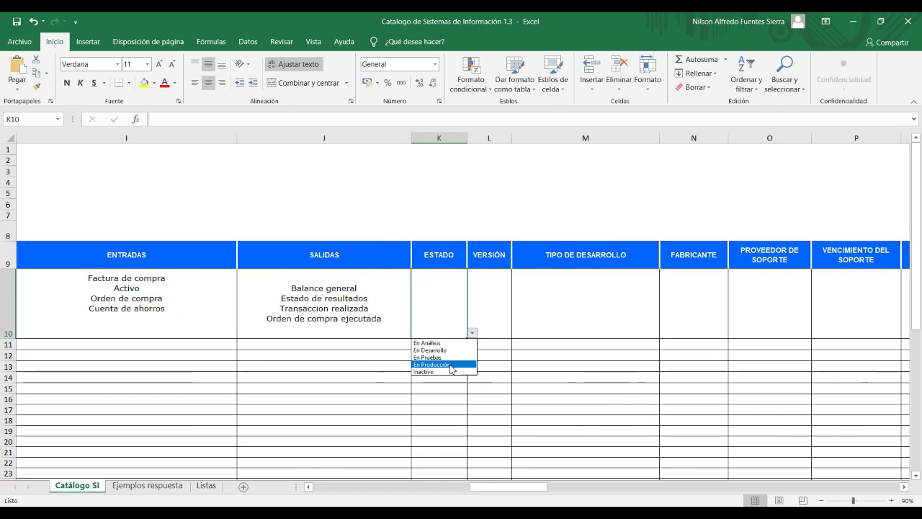
pyautogui.click(450, 364)
pyautogui.click(499, 348)
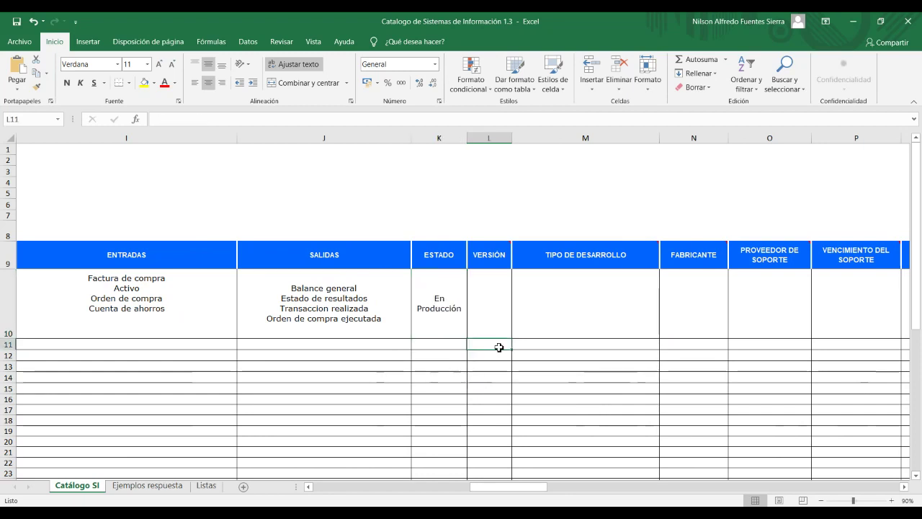
pyautogui.click(498, 311)
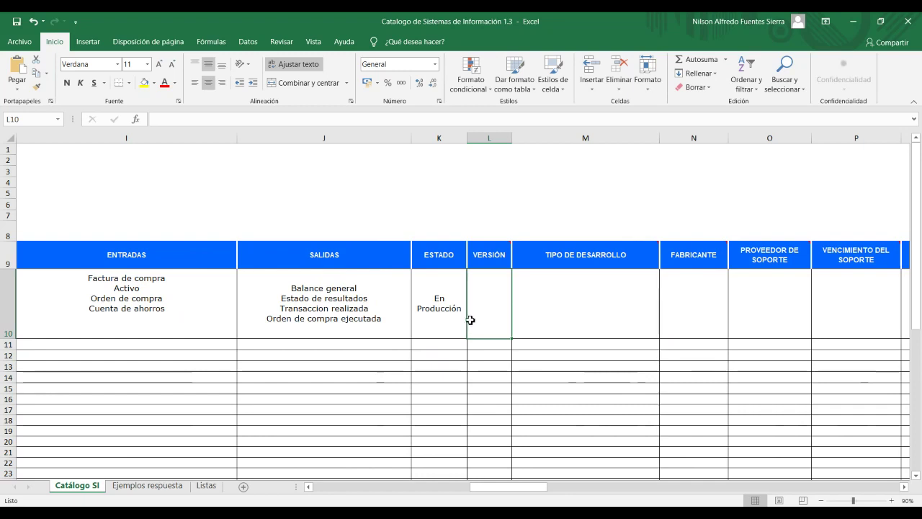
pyautogui.moveTo(470, 320); pyautogui.dragTo(505, 320)
pyautogui.moveTo(517, 334); pyautogui.dragTo(495, 325)
pyautogui.moveTo(542, 490); pyautogui.dragTo(386, 484)
pyautogui.click(541, 272)
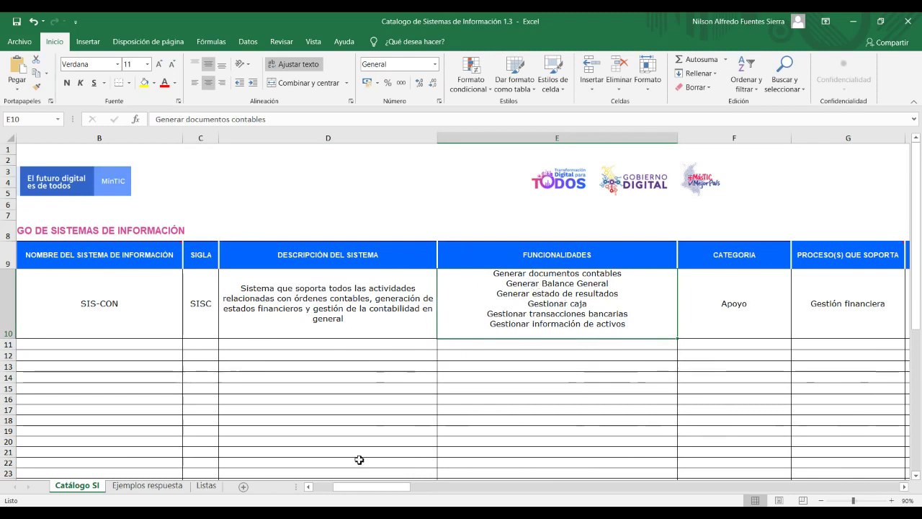
pyautogui.moveTo(360, 487); pyautogui.dragTo(499, 487)
# Enter version 1.0 in L10 and show the TIPO DE DESARROLLO dropdown list in M10.
pyautogui.click(503, 328)
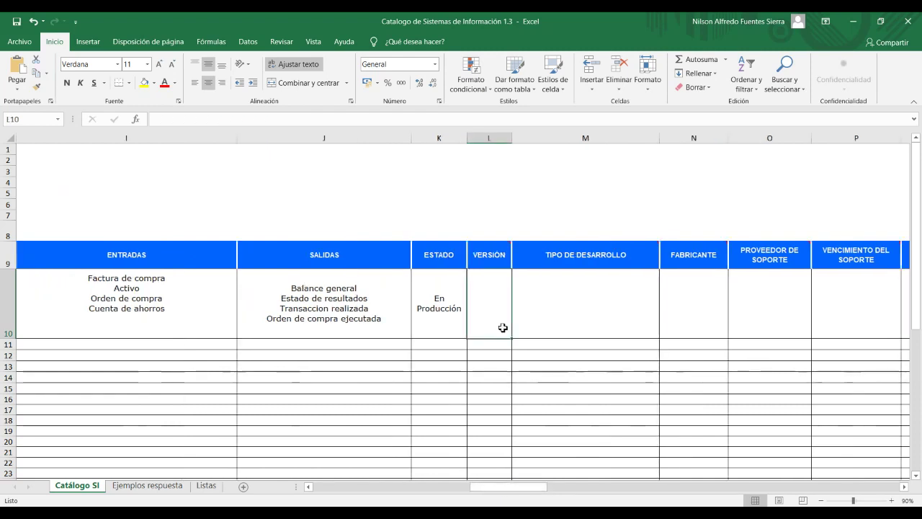
pyautogui.moveTo(502, 325); pyautogui.dragTo(486, 331)
pyautogui.moveTo(508, 486); pyautogui.dragTo(508, 487)
pyautogui.write('1.0')
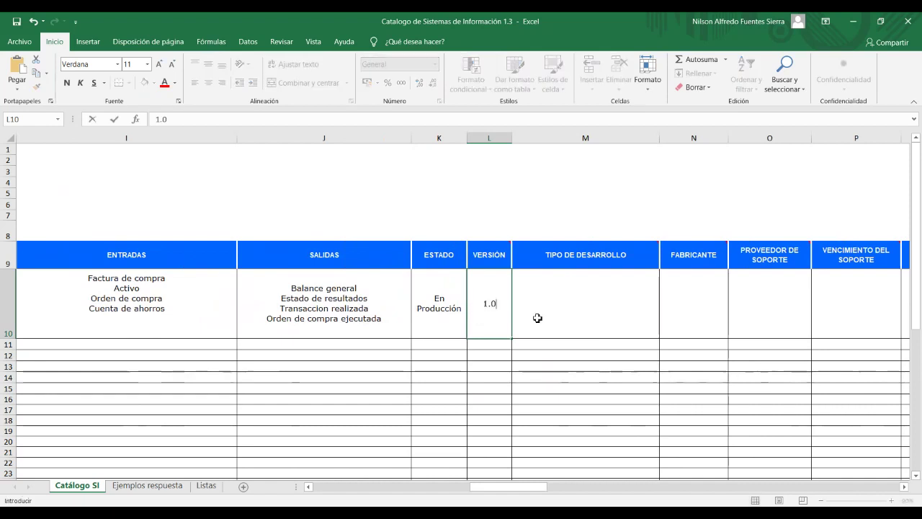
pyautogui.click(573, 298)
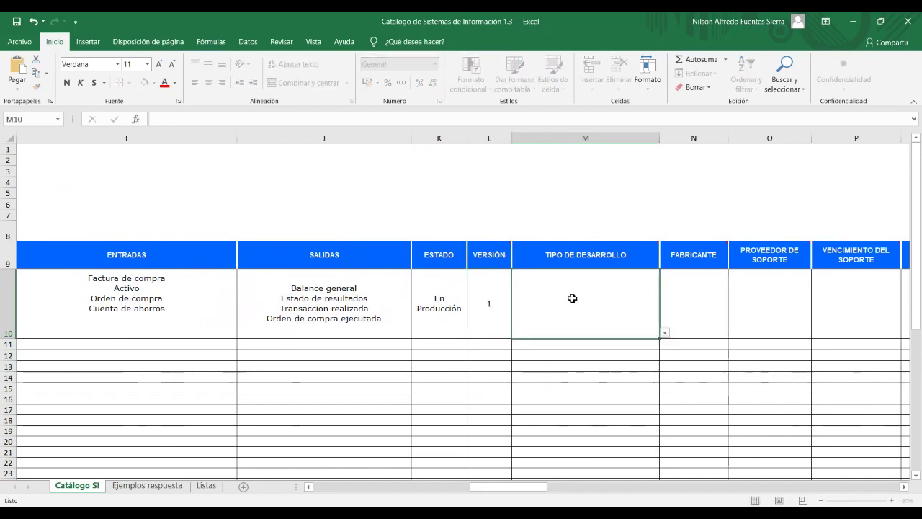
pyautogui.click(664, 332)
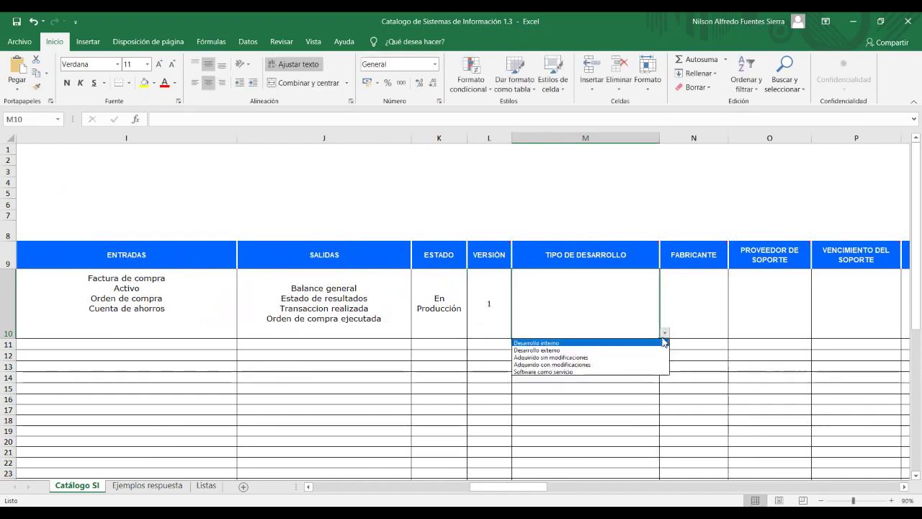
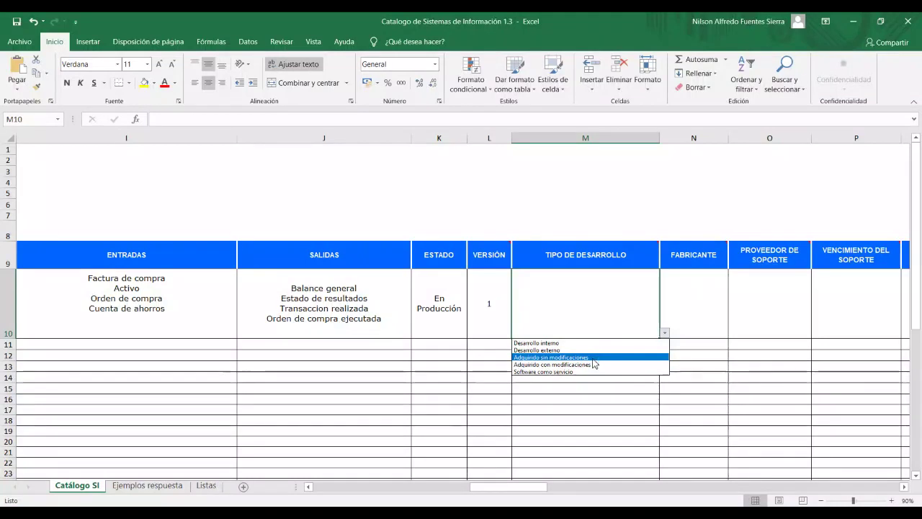
# Change M10's development type from Adquirido con modificaciones to Adquirido sin modificaciones.
pyautogui.click(593, 365)
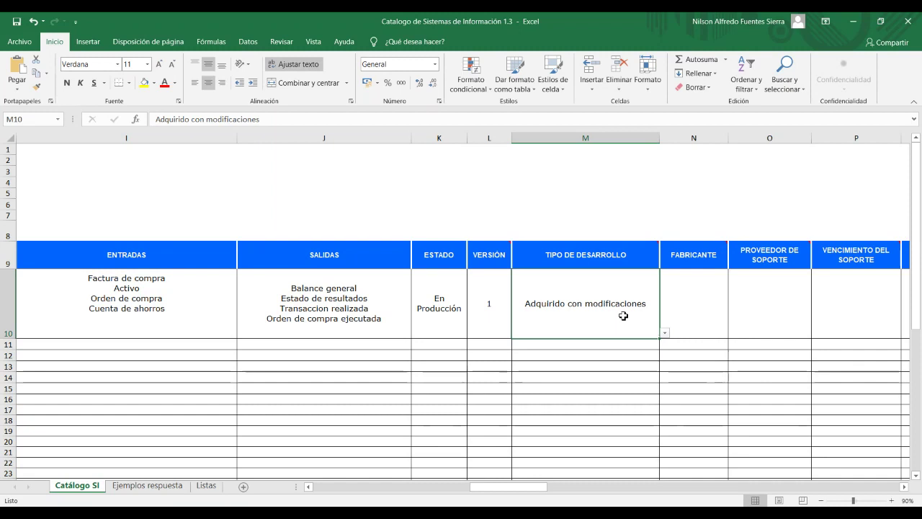
pyautogui.click(677, 310)
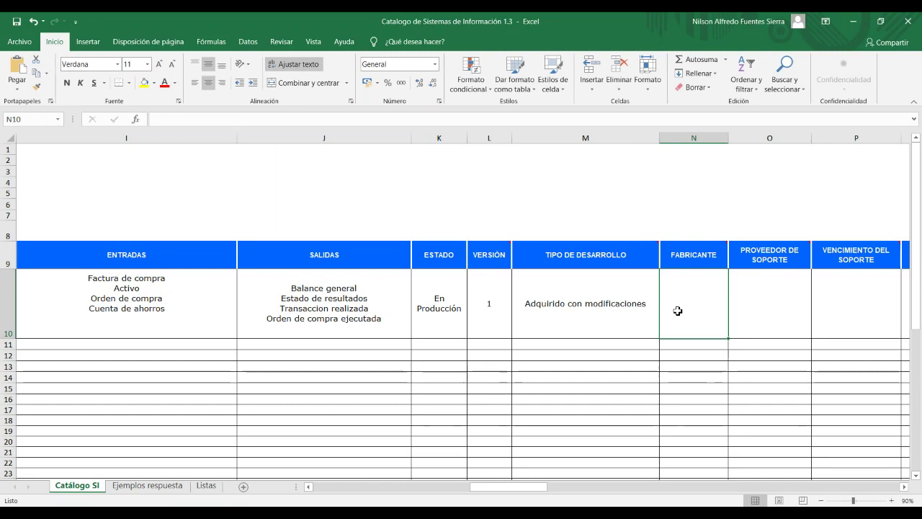
pyautogui.click(598, 332)
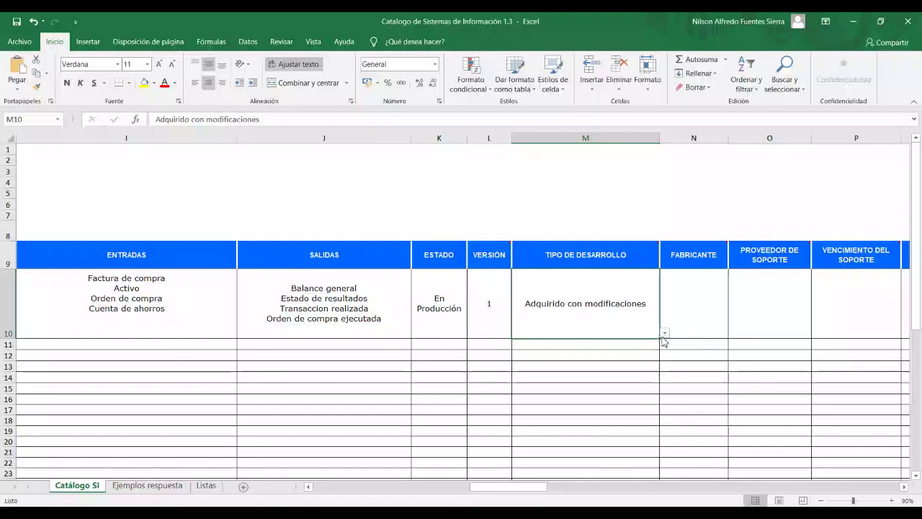
pyautogui.click(665, 334)
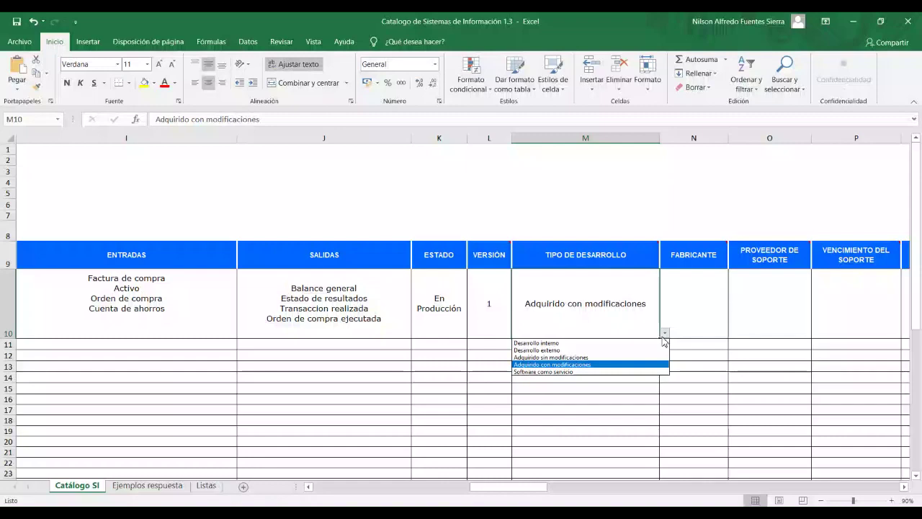
pyautogui.click(605, 357)
pyautogui.moveTo(508, 486); pyautogui.dragTo(552, 488)
# Type SISSOLUCION as the manufacturer in cell N10.
pyautogui.click(477, 319)
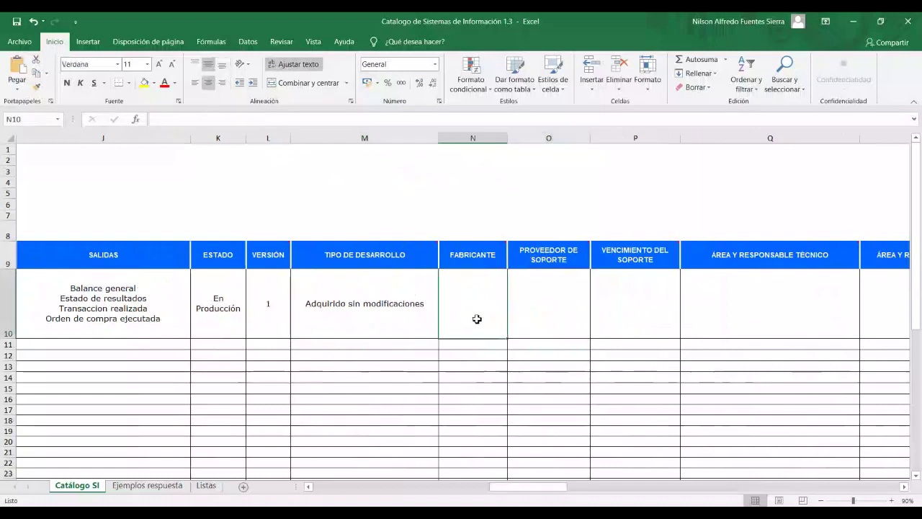
pyautogui.write('SISSOL')
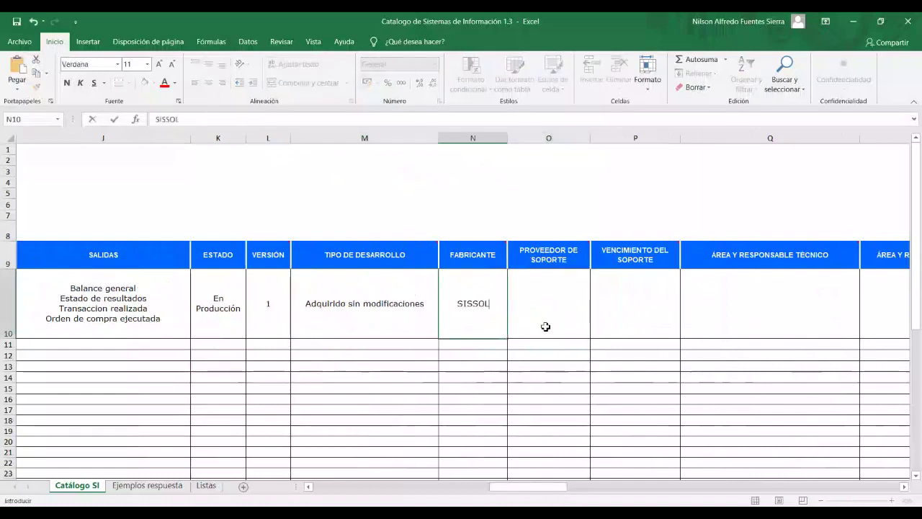
pyautogui.write('CO')
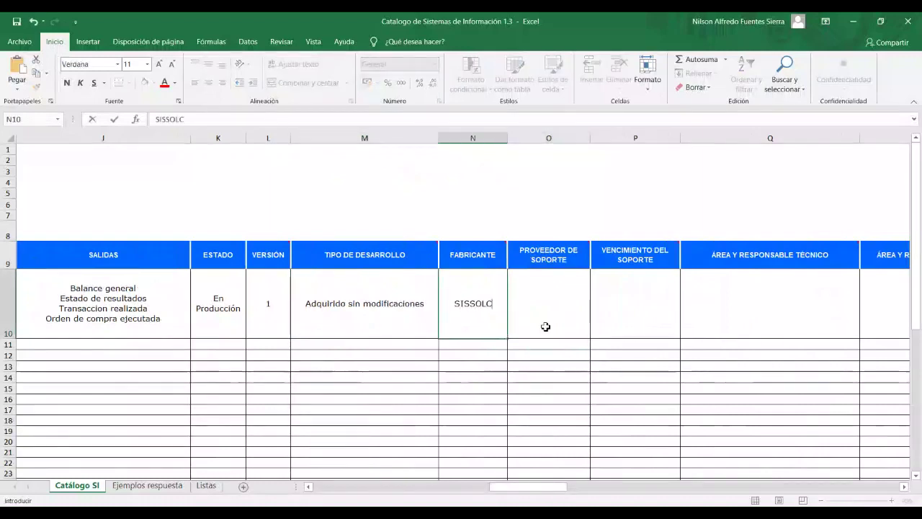
pyautogui.press('BackSpace')
pyautogui.press('BackSpace')
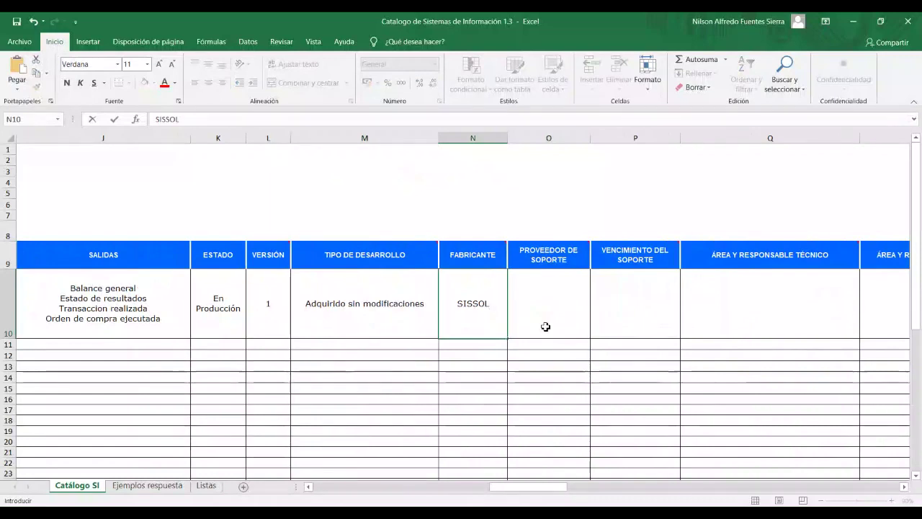
pyautogui.write('UCION')
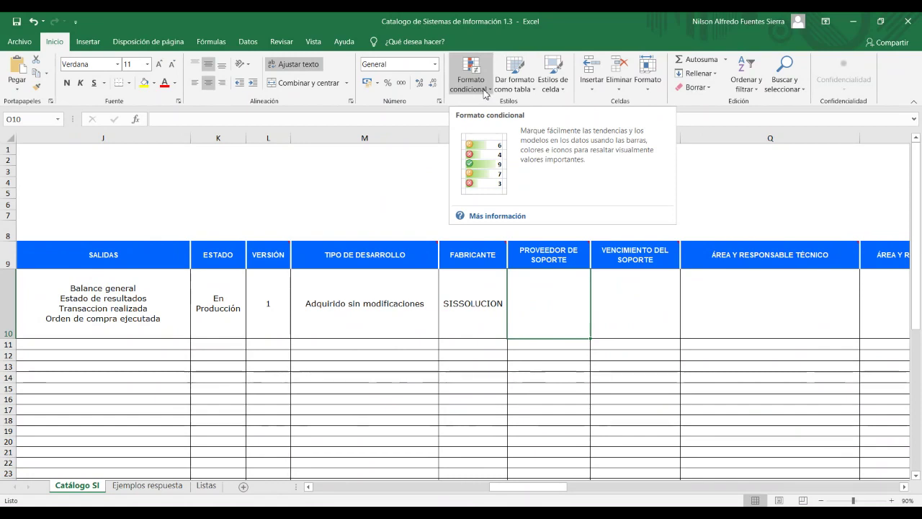
pyautogui.click(488, 301)
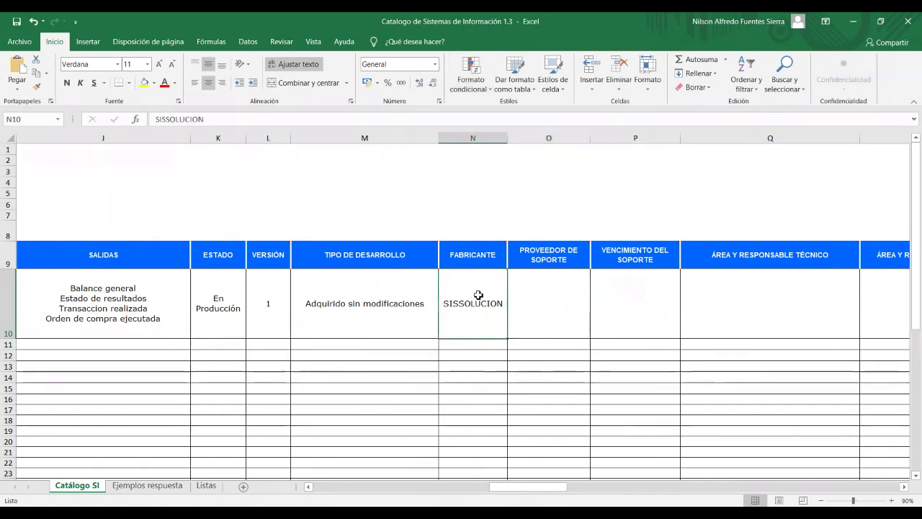
pyautogui.click(554, 313)
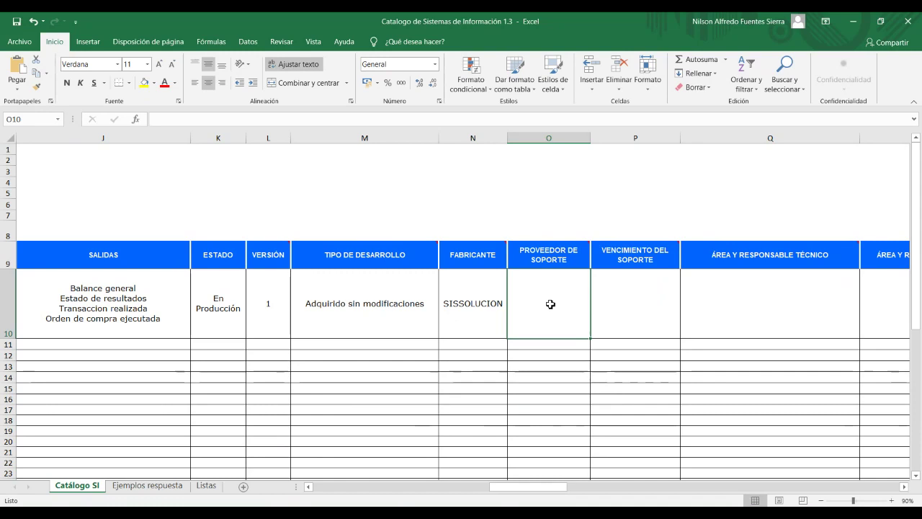
# Enter INGT as the support provider in cell O10.
pyautogui.write('NING')
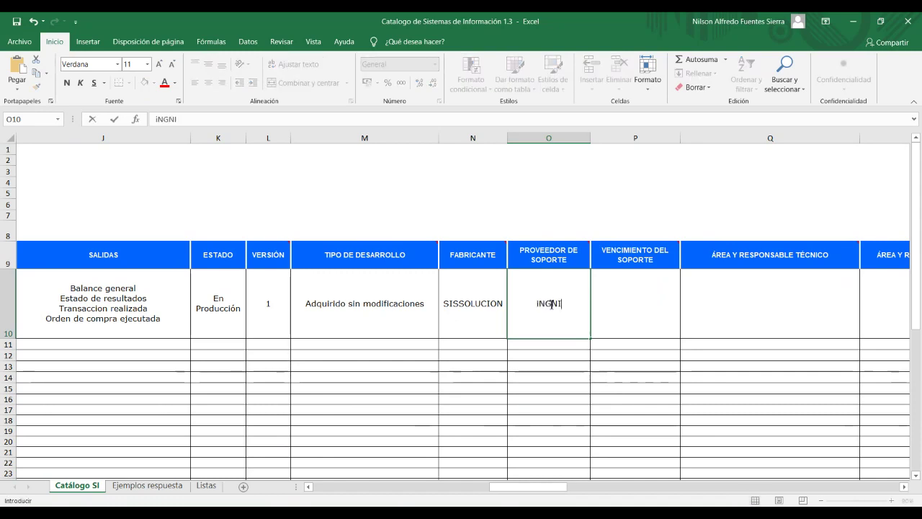
pyautogui.press('BackSpace')
pyautogui.press('BackSpace')
pyautogui.press('BackSpace')
pyautogui.press('BackSpace')
pyautogui.write('in')
pyautogui.press('BackSpace')
pyautogui.press('BackSpace')
pyautogui.write('NG')
pyautogui.press('BackSpace')
pyautogui.press('BackSpace')
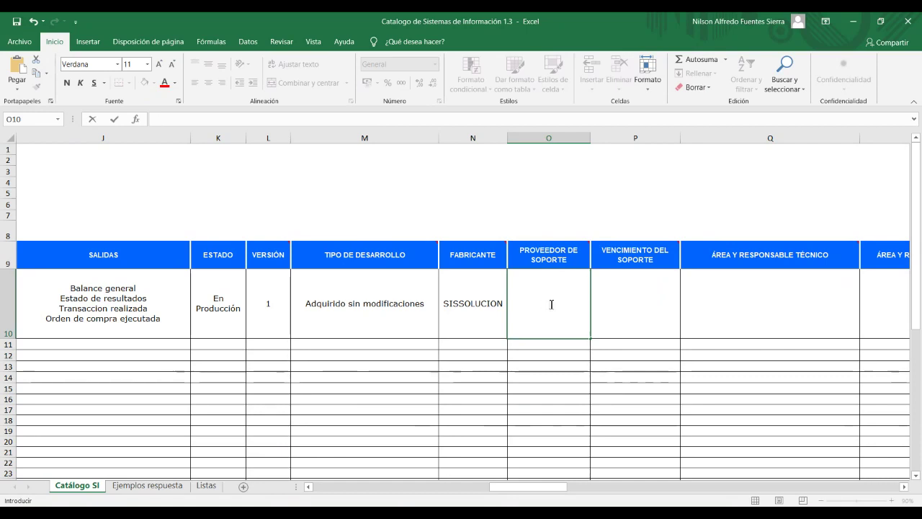
pyautogui.write('INGT')
pyautogui.click(624, 298)
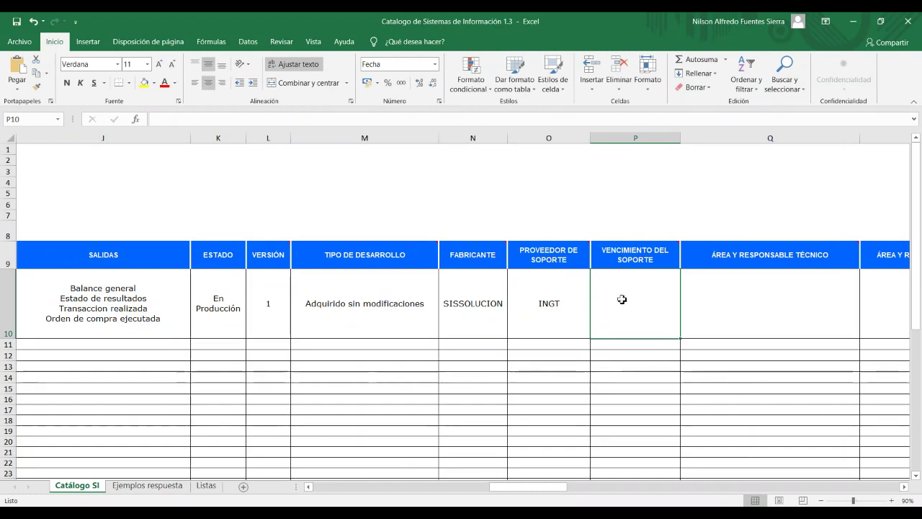
# Enter '31 DIDCIEMBRE DE 2020' as the support expiry in cell P10.
pyautogui.click(563, 300)
pyautogui.click(610, 299)
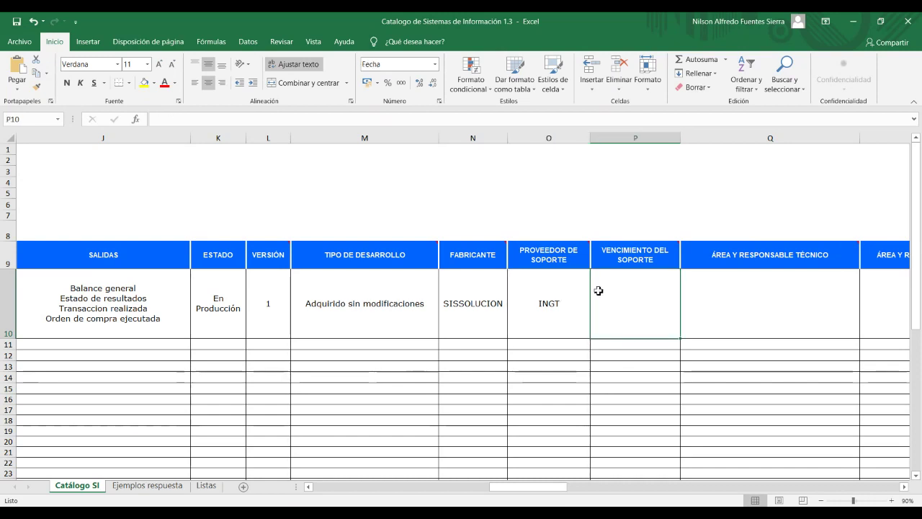
pyautogui.write('31 ')
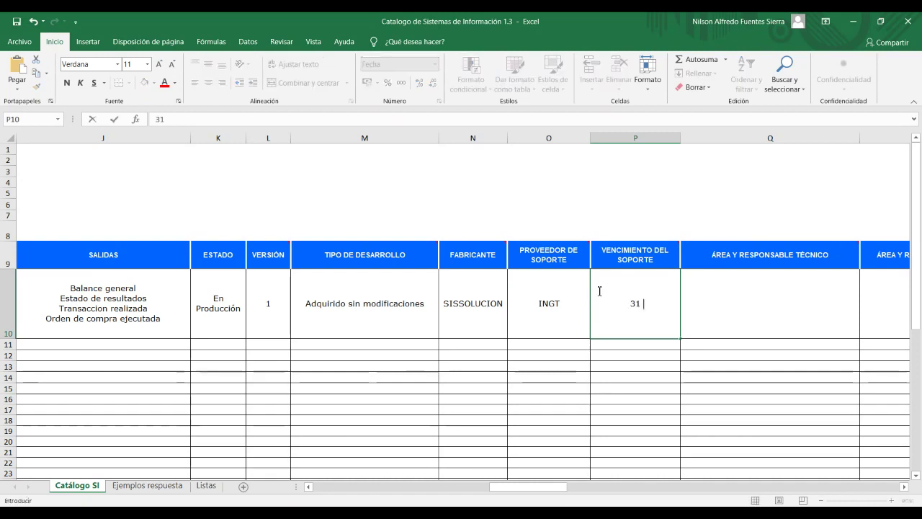
pyautogui.write('DIDCIEMBRE DE')
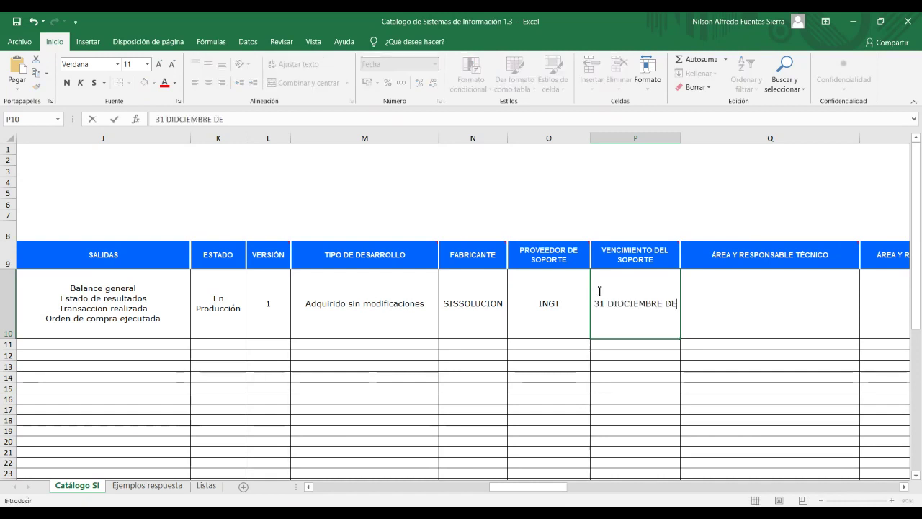
pyautogui.write(' 220')
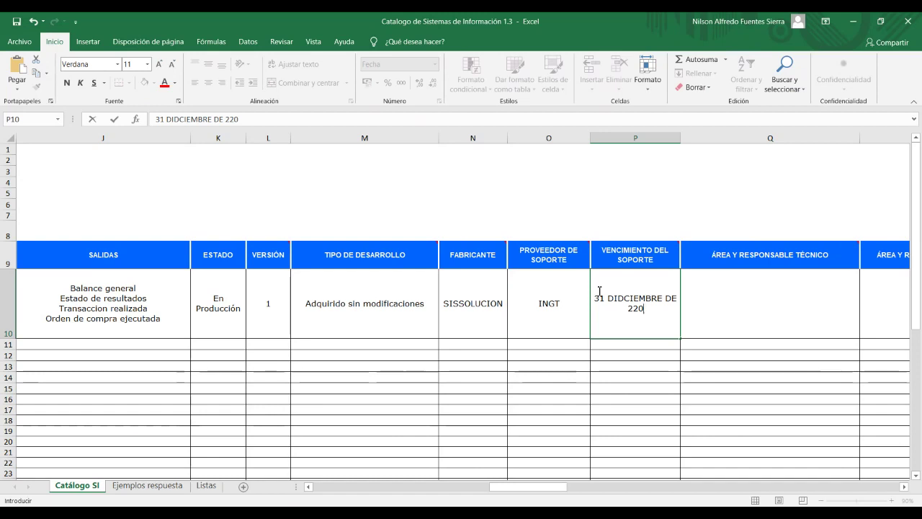
pyautogui.press('BackSpace')
pyautogui.press('BackSpace')
pyautogui.write('020')
pyautogui.click(819, 315)
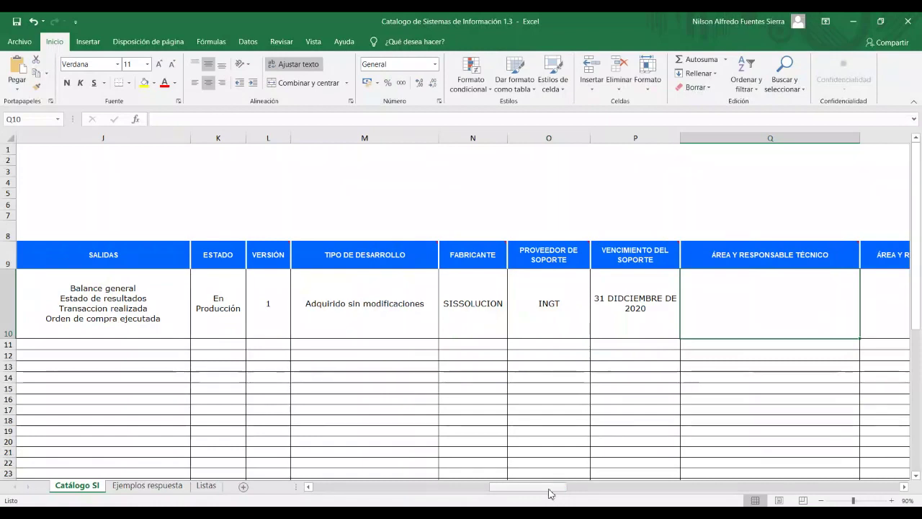
# In Q10, type ÁREA DE SOPORTE DE APLICACIONES with the technical lead's name on a second line.
pyautogui.moveTo(549, 493); pyautogui.dragTo(566, 492)
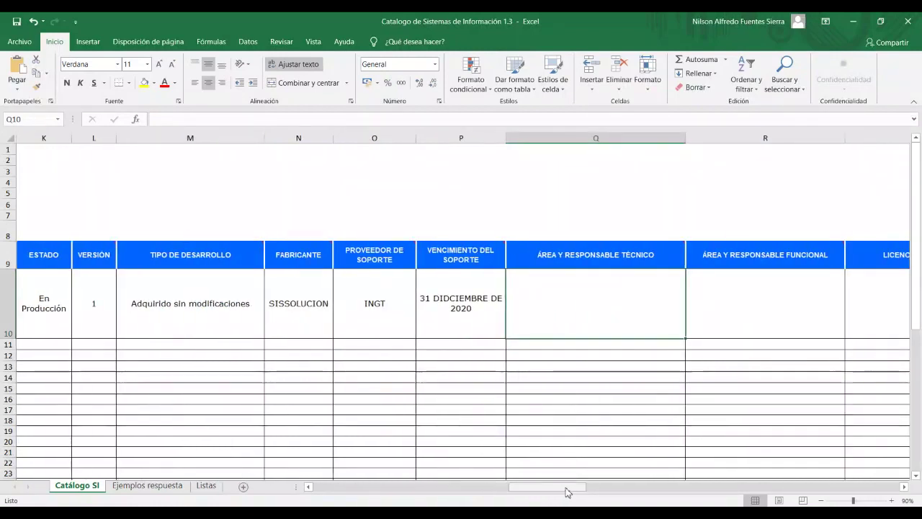
pyautogui.click(305, 299)
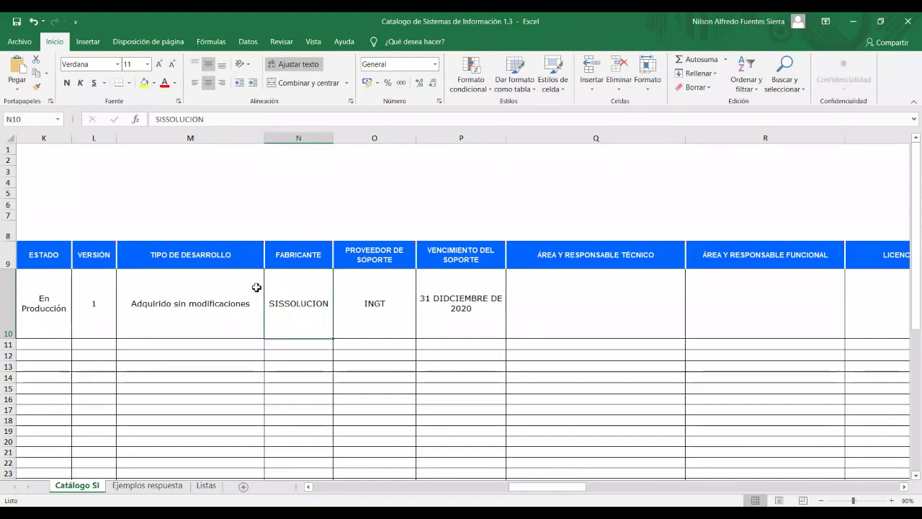
pyautogui.press('Right')
pyautogui.press('Right')
pyautogui.press('Right')
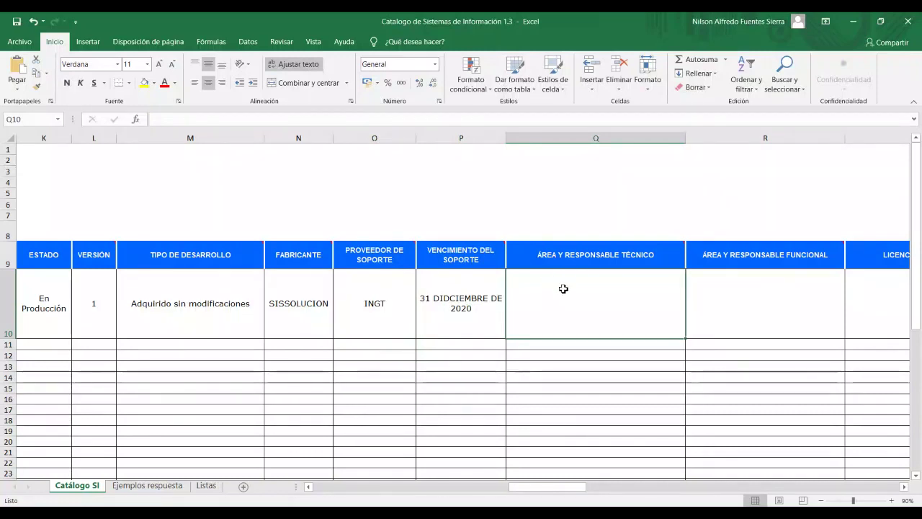
pyautogui.doubleClick(562, 289)
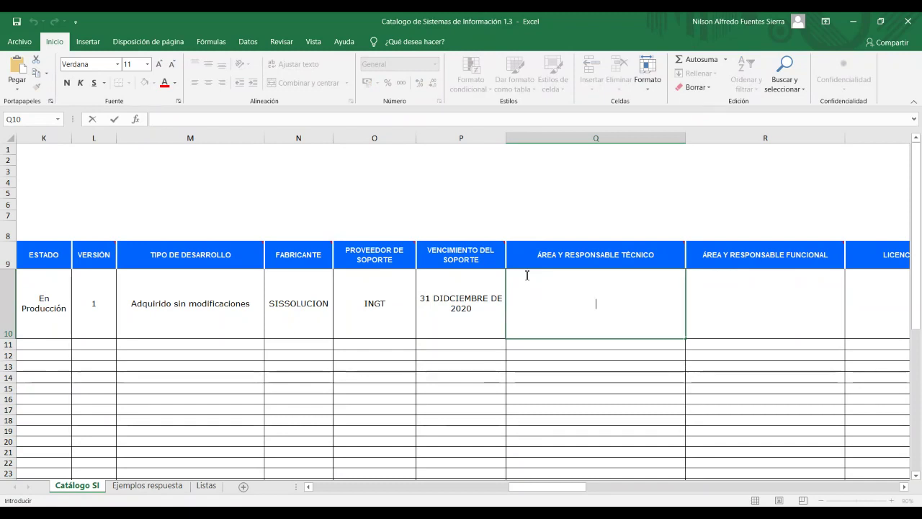
pyautogui.write('Á')
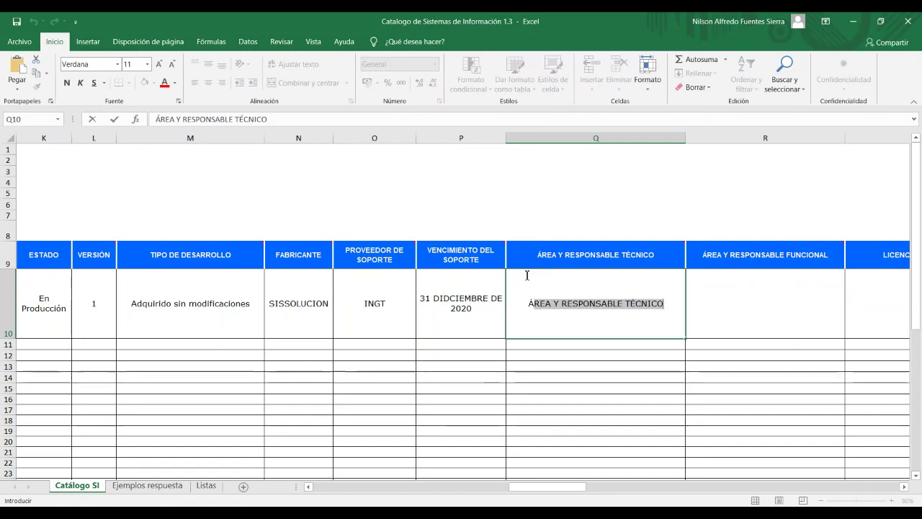
pyautogui.write('REA')
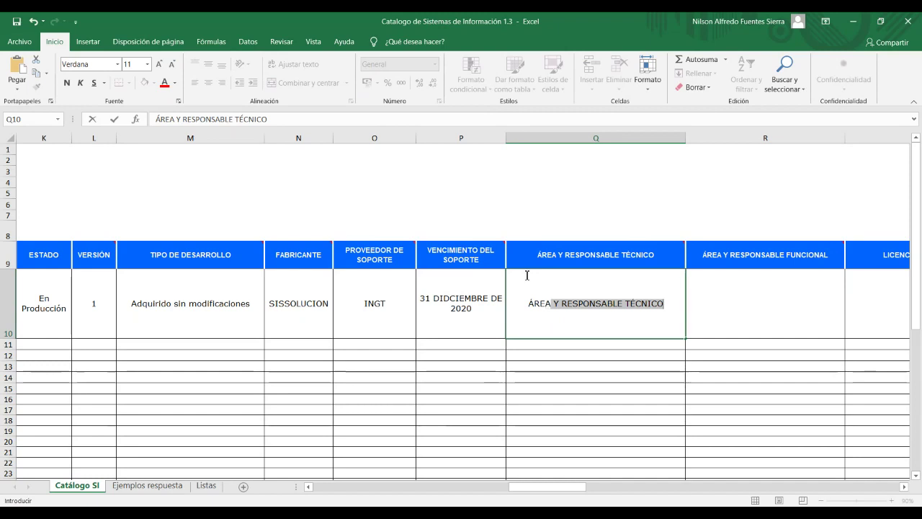
pyautogui.write(' DE SOPORTE DE A')
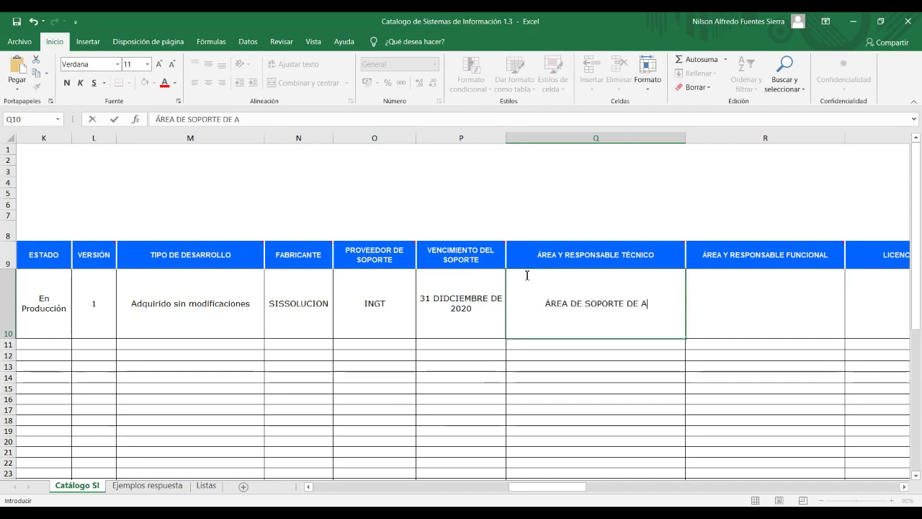
pyautogui.write('PLICACIONES')
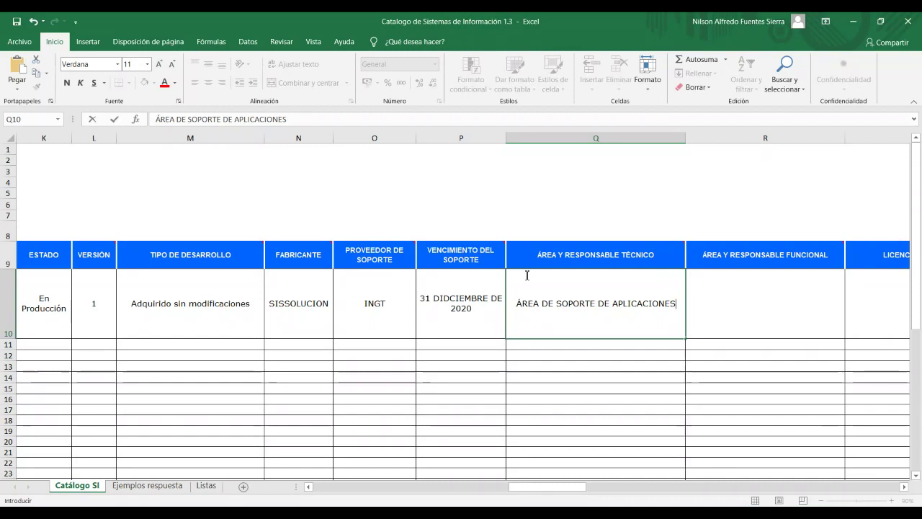
pyautogui.hotkey('alt', 'Return')
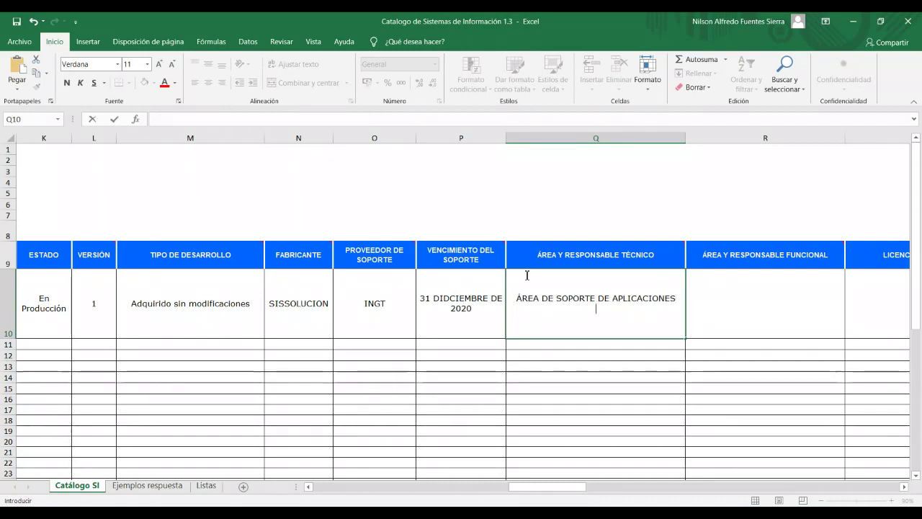
pyautogui.write('Juan ')
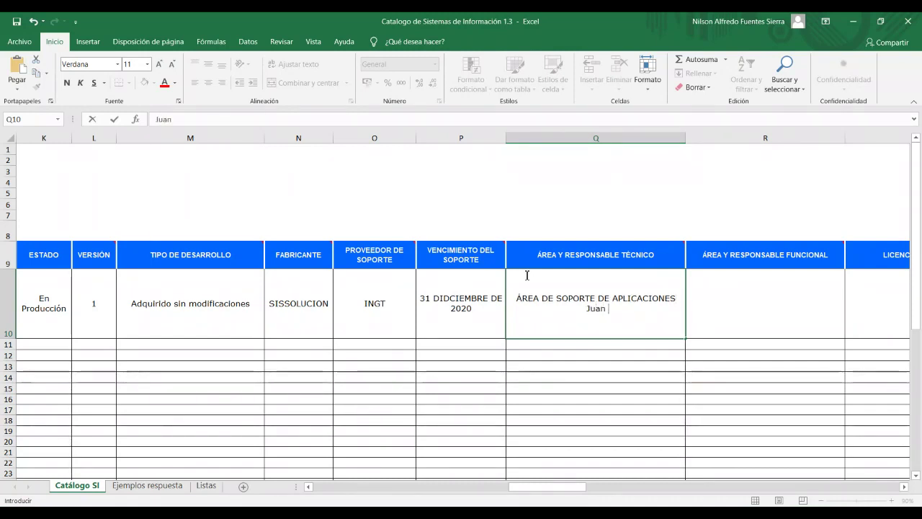
pyautogui.write('Perez')
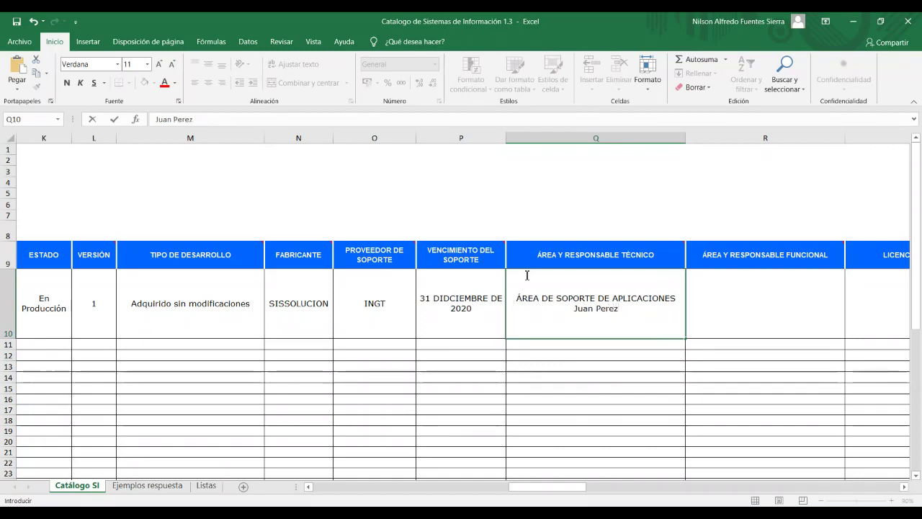
# Add the technical lead's work e-mail address as a third line in Q10.
pyautogui.hotkey('alt', 'Return')
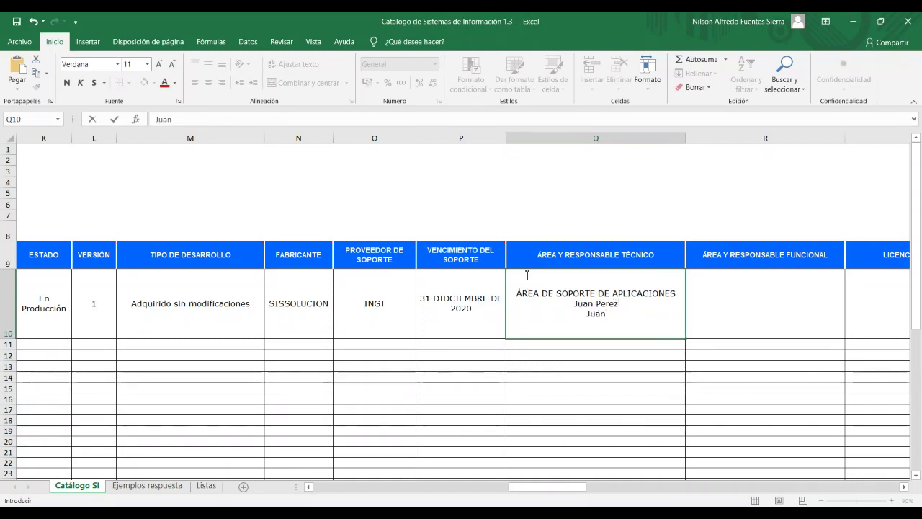
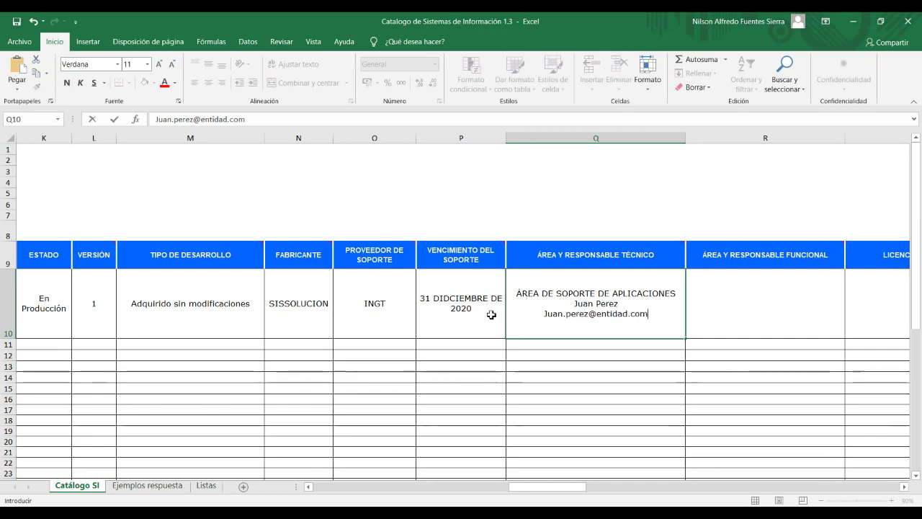
pyautogui.click(557, 367)
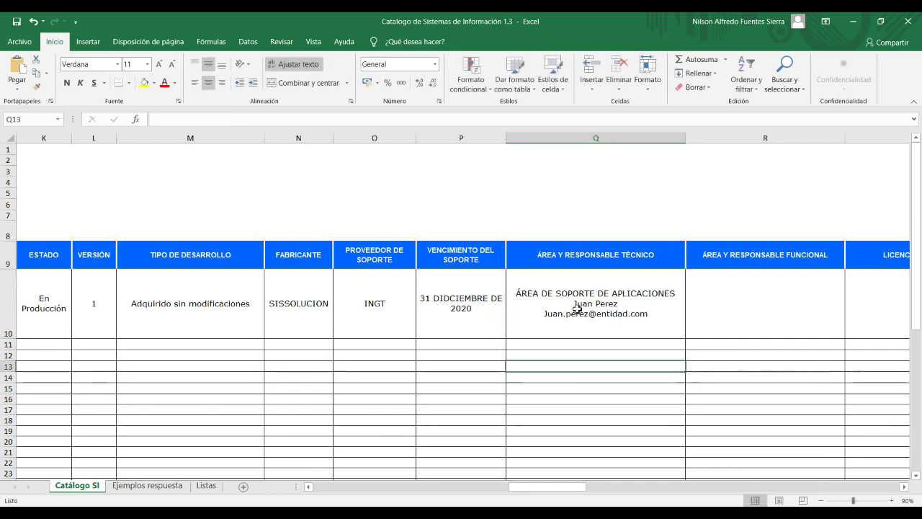
pyautogui.press('Up')
pyautogui.press('Up')
pyautogui.press('Up')
pyautogui.press('Right')
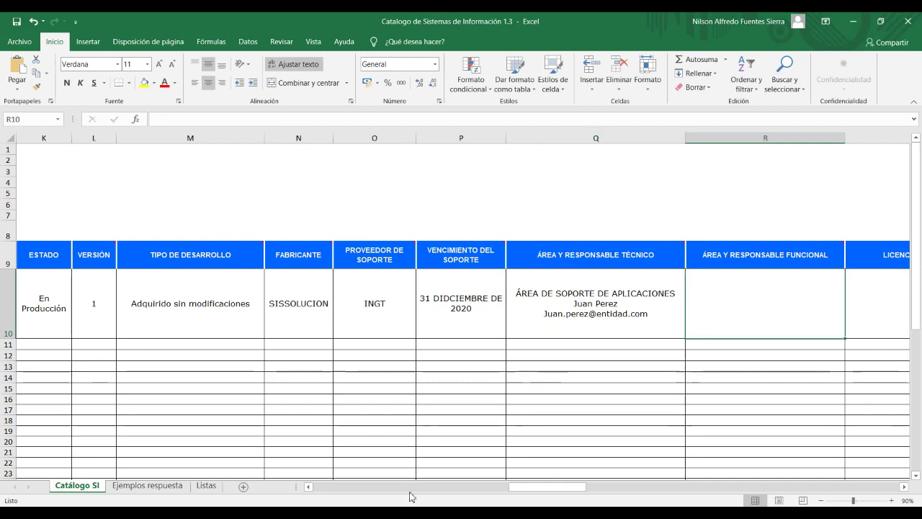
# Enter GESTIÓN FINANCIERA, the functional lead's name and their e-mail on three lines in R10.
pyautogui.moveTo(521, 487); pyautogui.dragTo(615, 480)
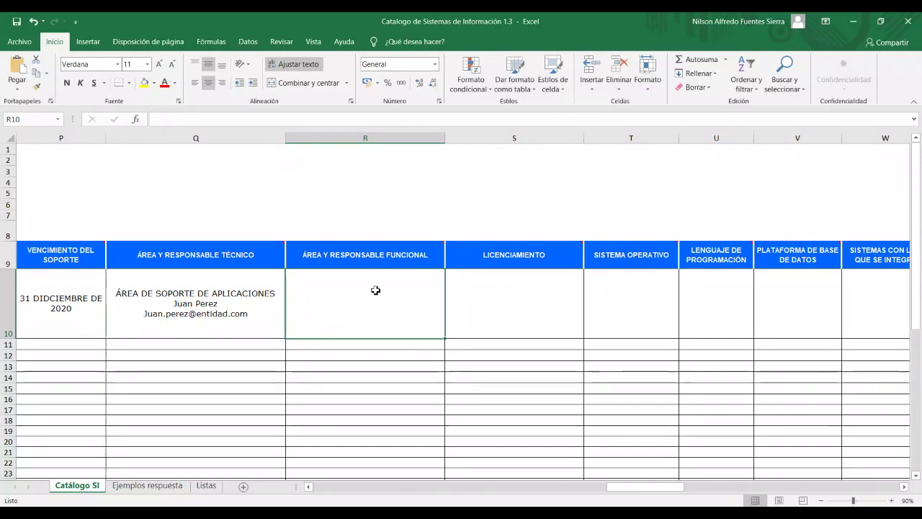
pyautogui.doubleClick(376, 290)
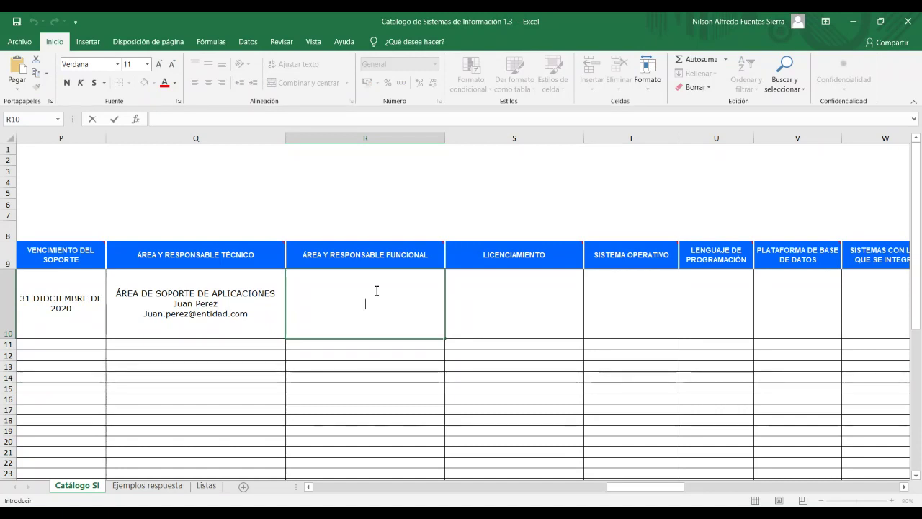
pyautogui.write('GESTIÓN')
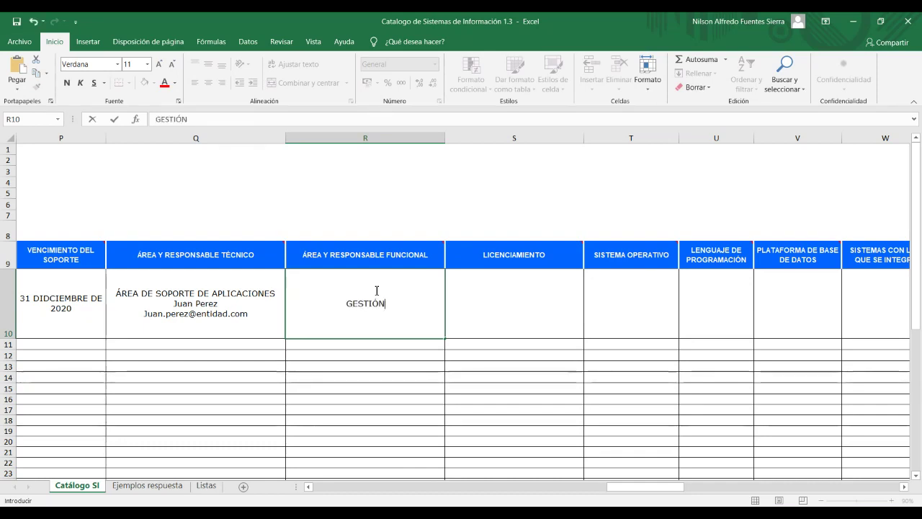
pyautogui.write(' F')
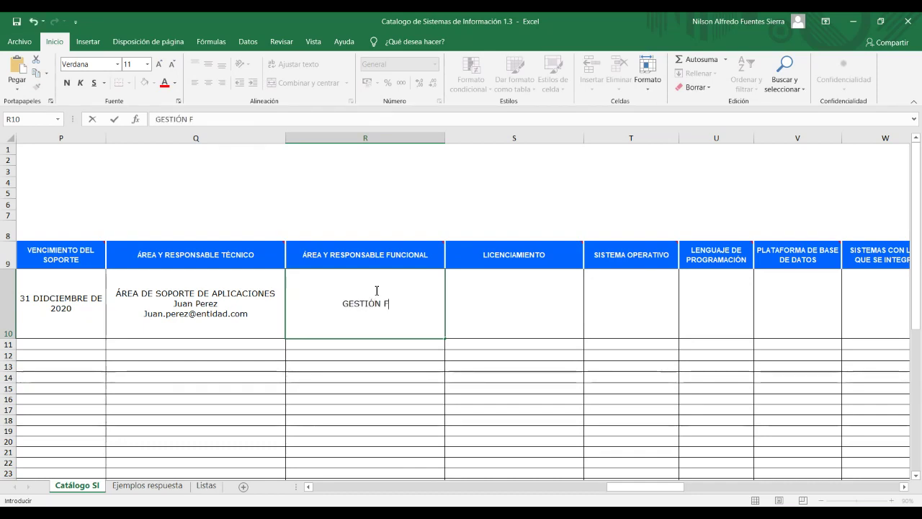
pyautogui.write('INANCIE')
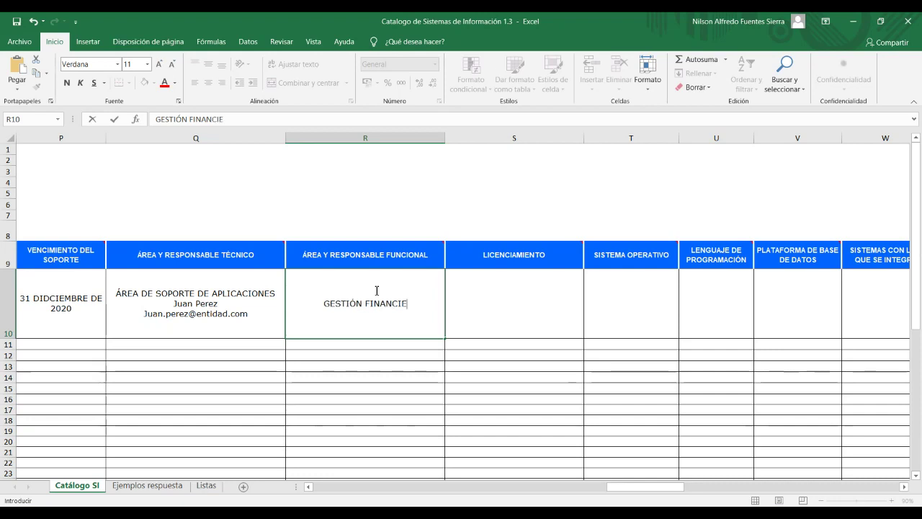
pyautogui.write('R')
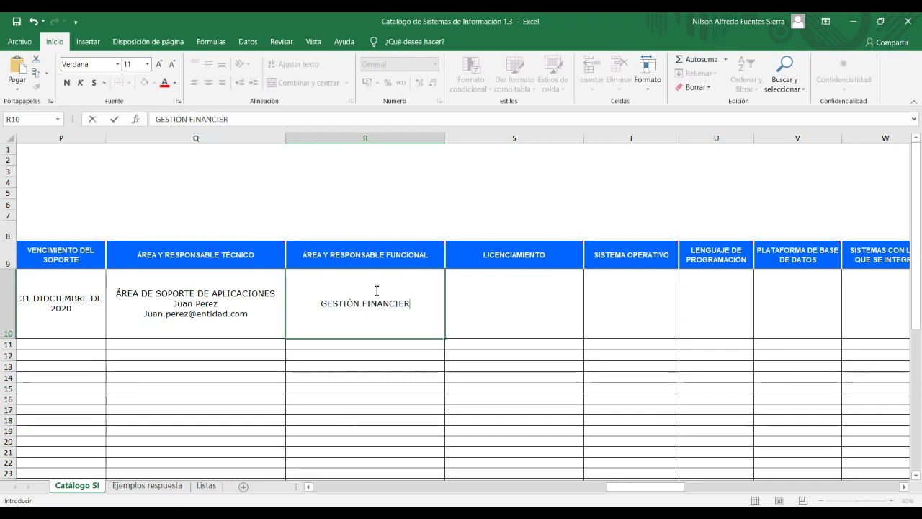
pyautogui.write('A')
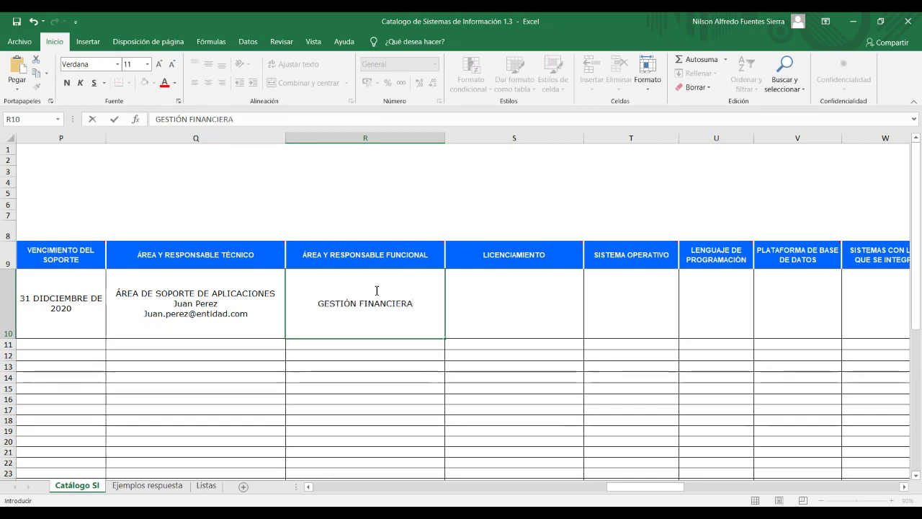
pyautogui.hotkey('alt', 'Return')
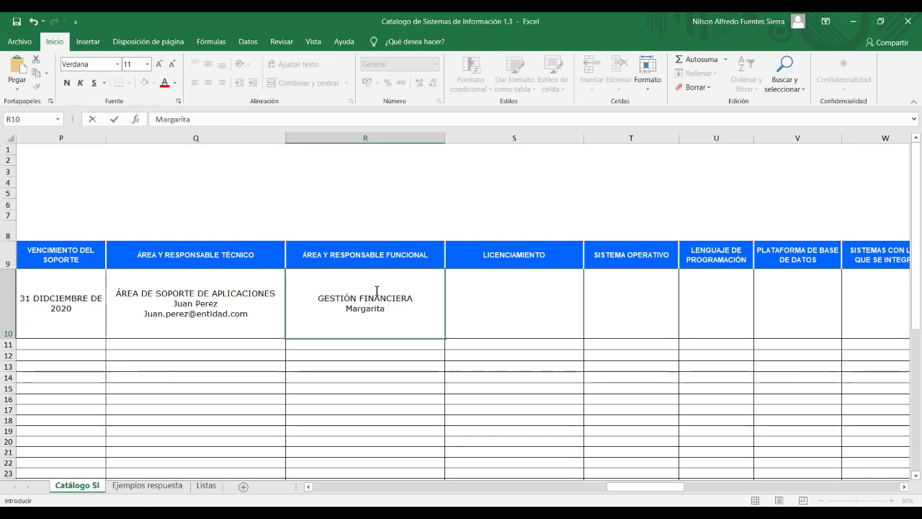
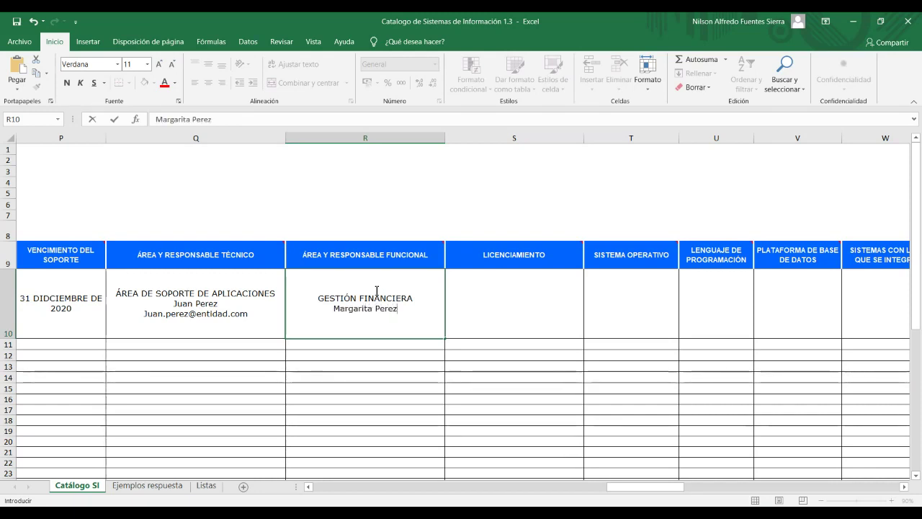
pyautogui.hotkey('alt', 'Return')
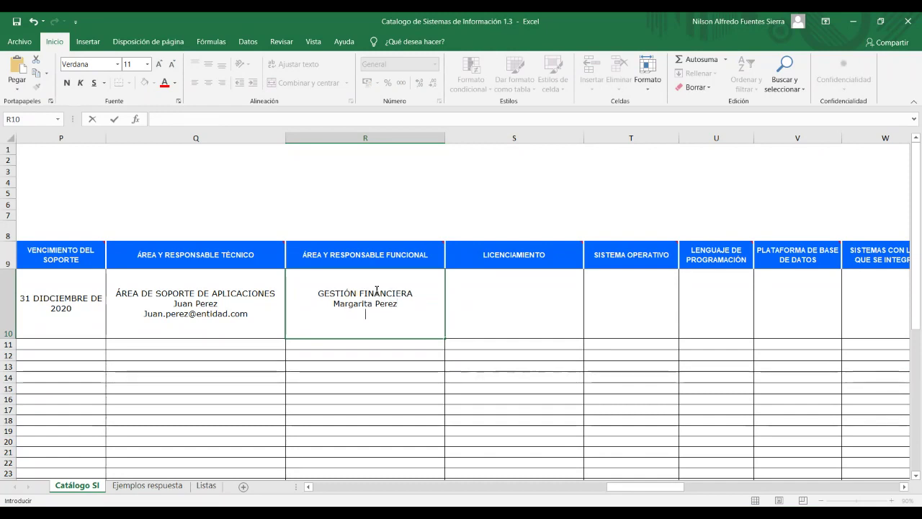
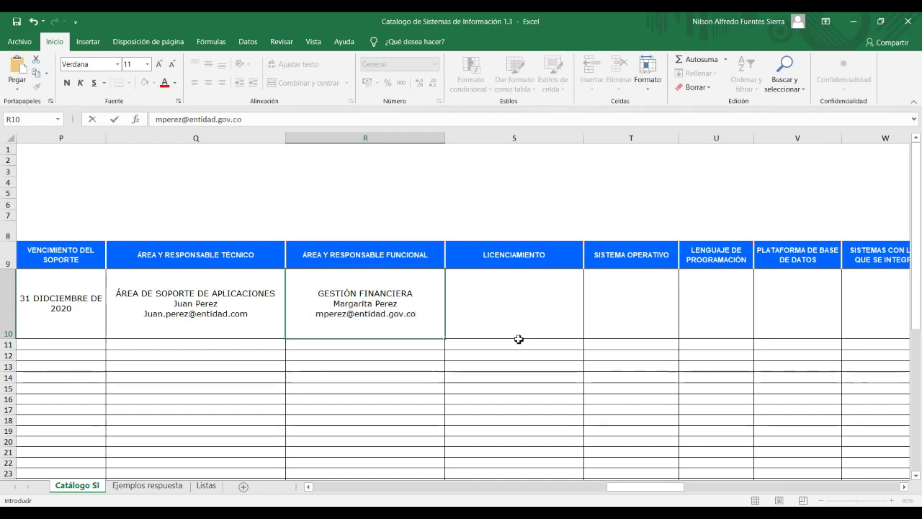
# Commit R10, review licensing examples like '4 licencias a perpetuidad', then return to Catálogo SI.
pyautogui.click(523, 328)
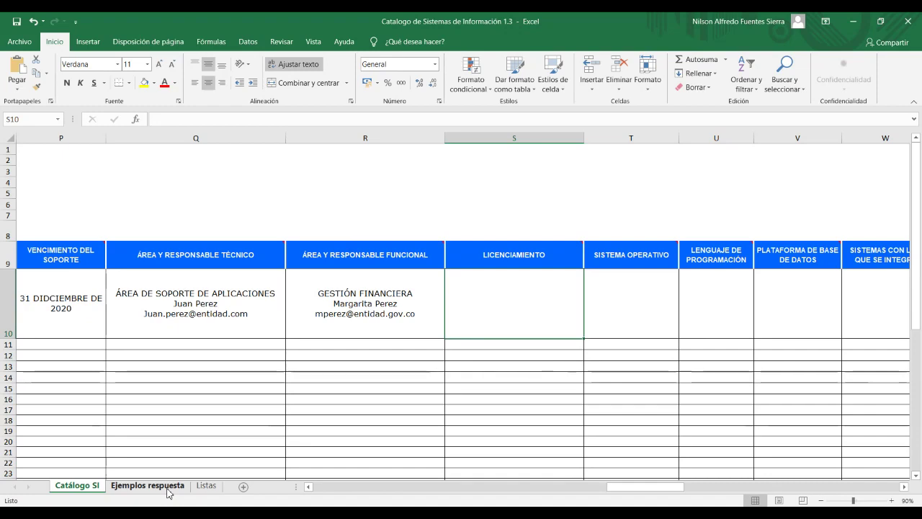
pyautogui.click(148, 485)
pyautogui.moveTo(504, 486); pyautogui.dragTo(525, 486)
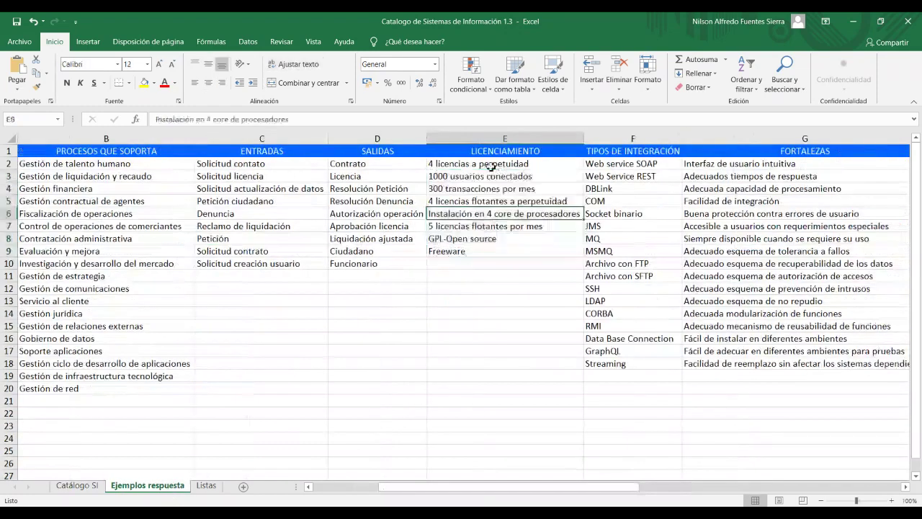
pyautogui.click(499, 280)
pyautogui.click(438, 166)
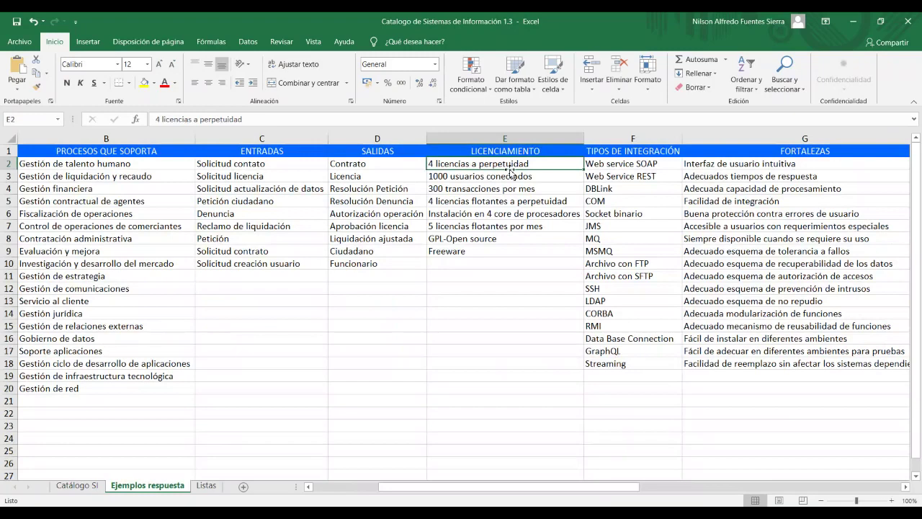
pyautogui.click(497, 176)
pyautogui.press('Up')
pyautogui.hotkey('ctrl', 'pageup')
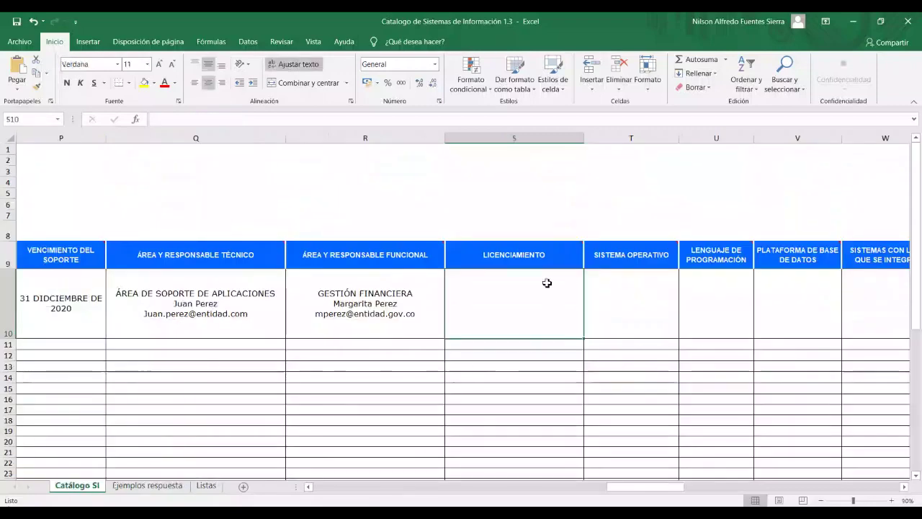
# Enter '6 licencias a perpetuidad' in S10 and 'WINDOWS SERVER 2019' in T10.
pyautogui.write('6 licencias')
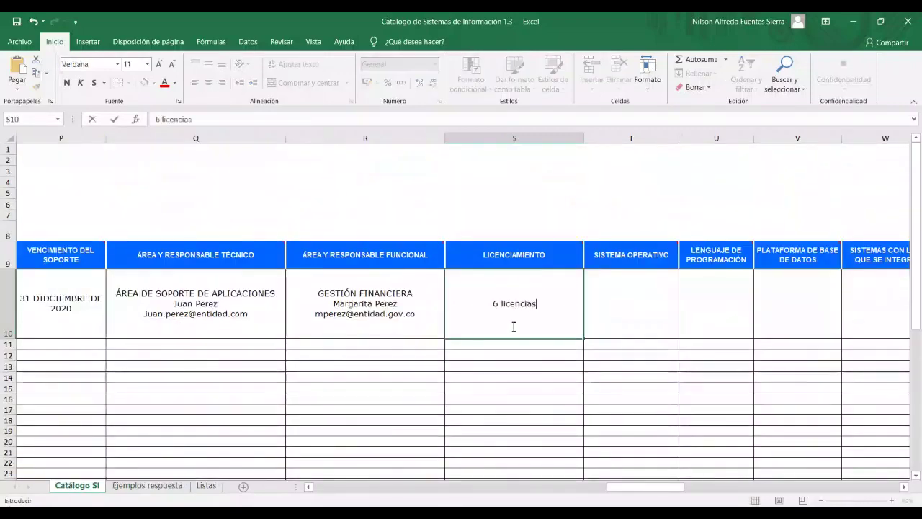
pyautogui.write(' a per')
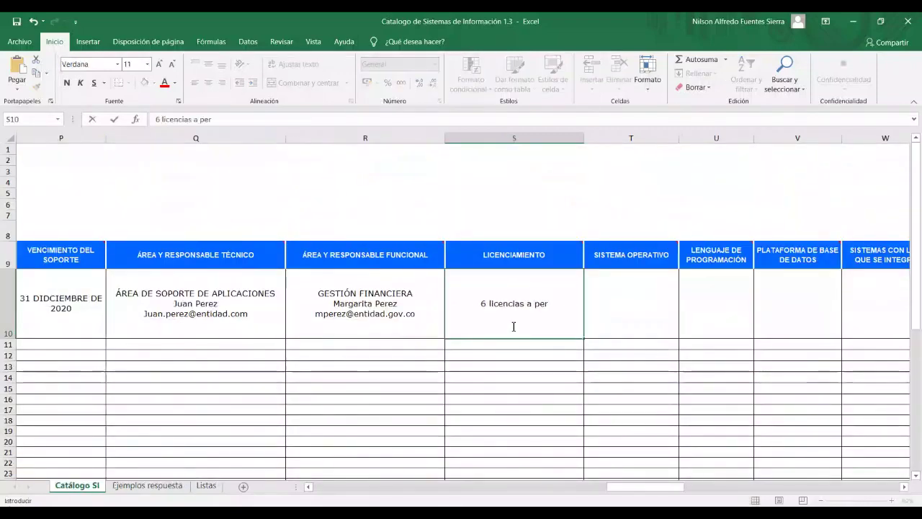
pyautogui.write('petu')
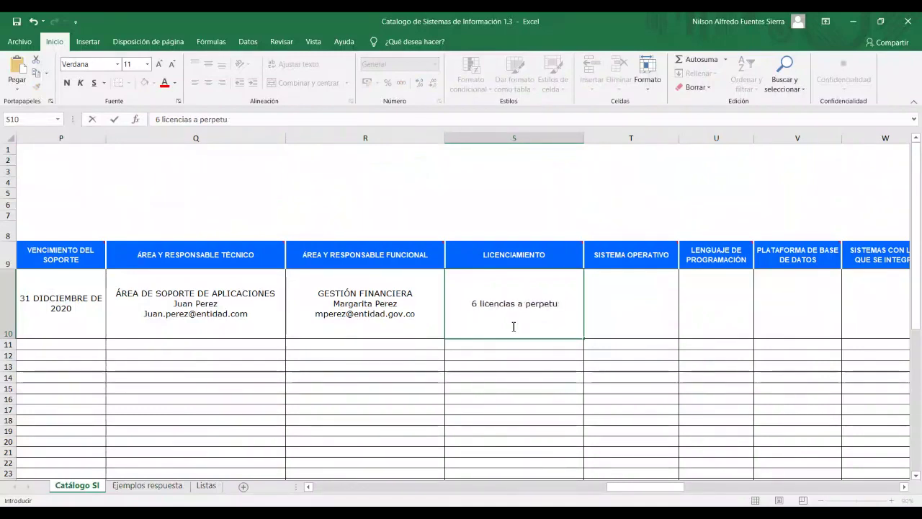
pyautogui.write('idad')
pyautogui.click(650, 312)
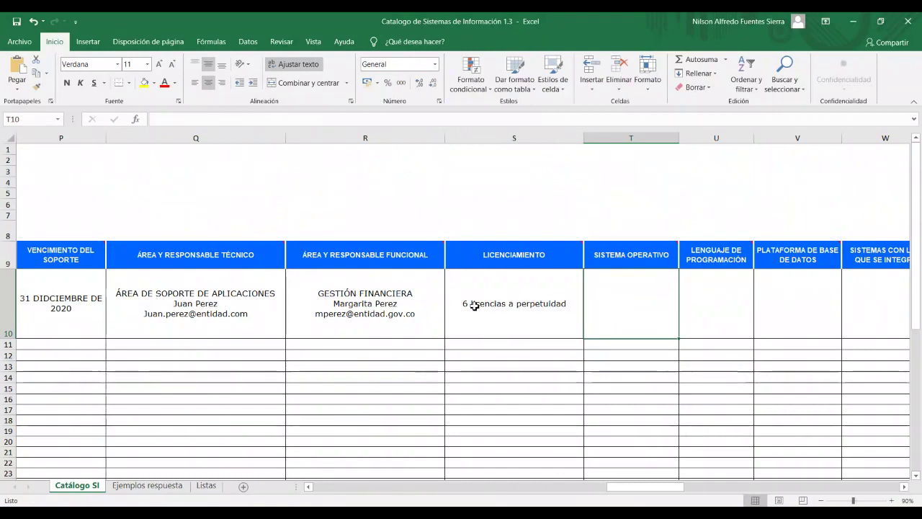
pyautogui.write('window')
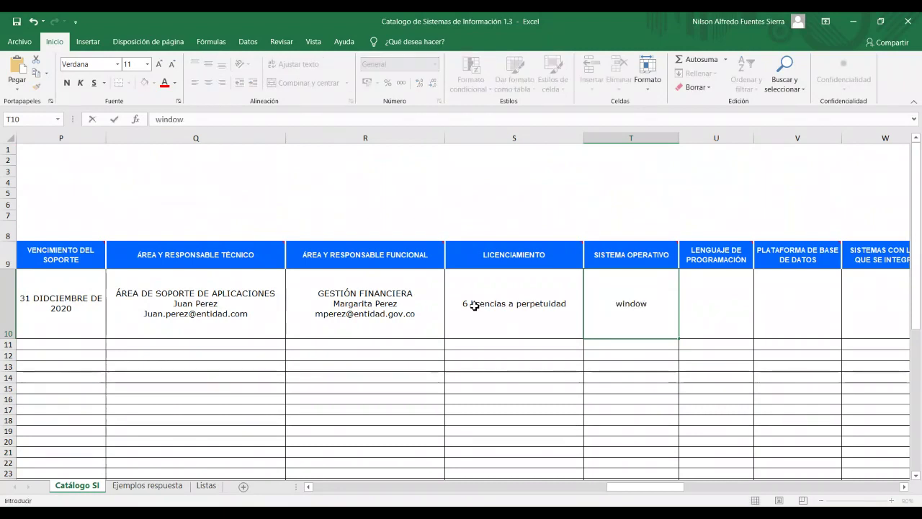
pyautogui.press('BackSpace')
pyautogui.press('BackSpace')
pyautogui.press('BackSpace')
pyautogui.press('BackSpace')
pyautogui.press('BackSpace')
pyautogui.press('BackSpace')
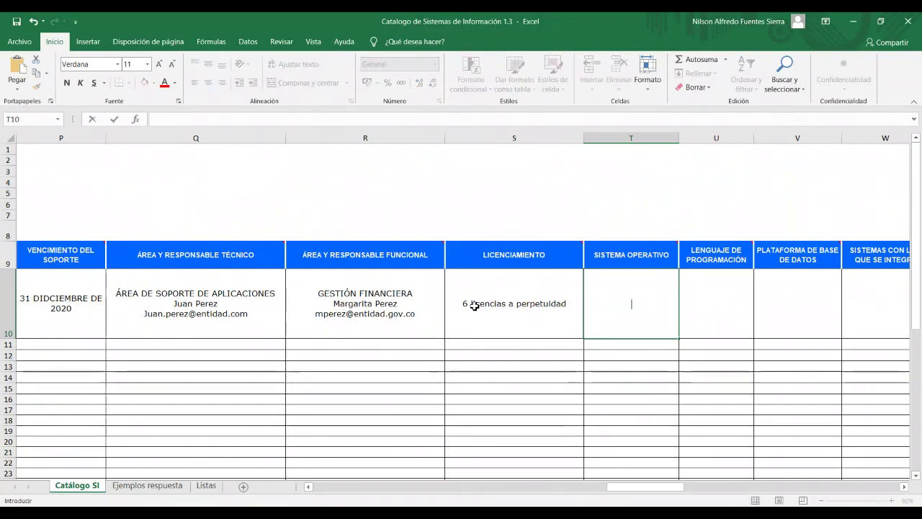
pyautogui.write('WINDOWS')
pyautogui.press('BackSpace')
pyautogui.press('BackSpace')
pyautogui.press('BackSpace')
pyautogui.press('BackSpace')
pyautogui.press('BackSpace')
pyautogui.press('BackSpace')
pyautogui.write('ON')
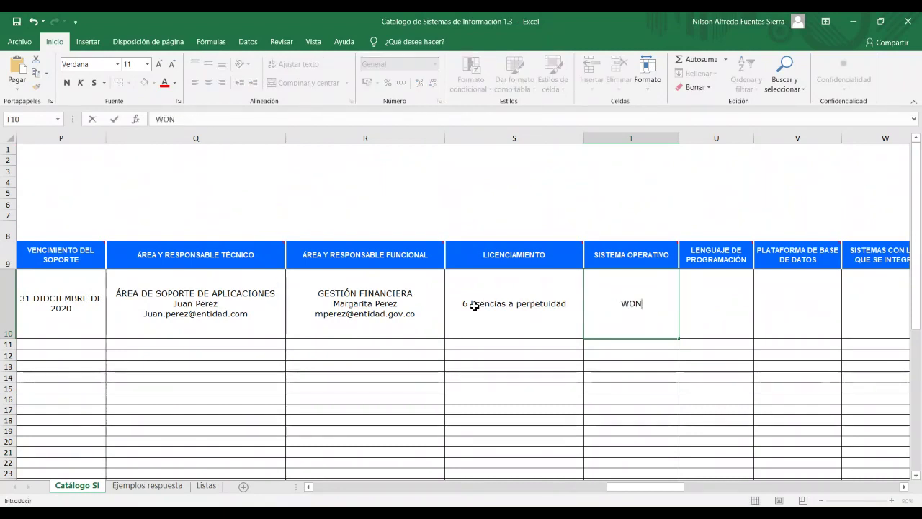
pyautogui.press('BackSpace')
pyautogui.press('BackSpace')
pyautogui.write('INDOWS SERVER')
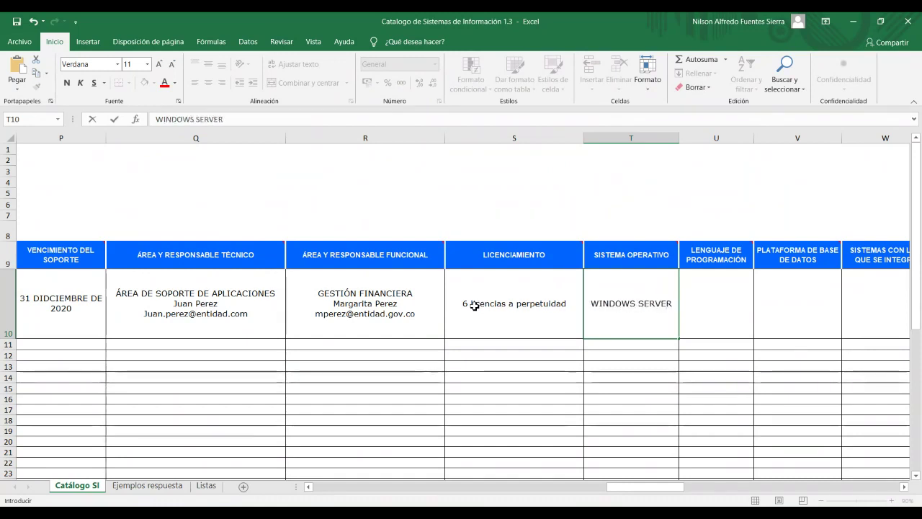
pyautogui.write(' 2019')
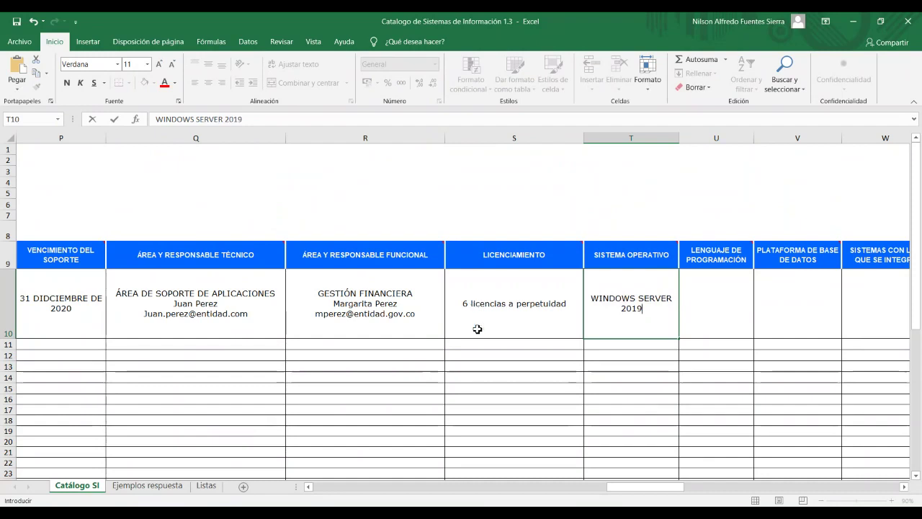
pyautogui.click(524, 336)
pyautogui.click(690, 321)
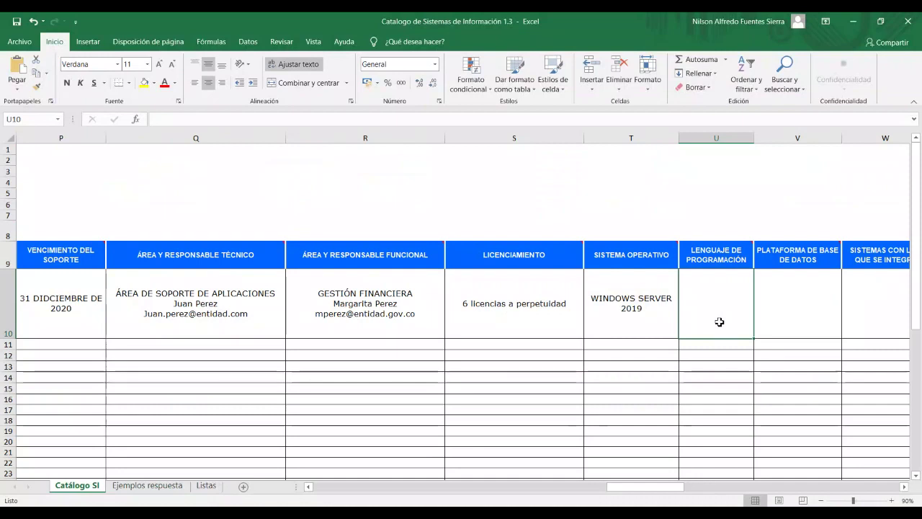
# Enter NA in U10 and SQLServer 2018 in V10.
pyautogui.write('NA')
pyautogui.press('Return')
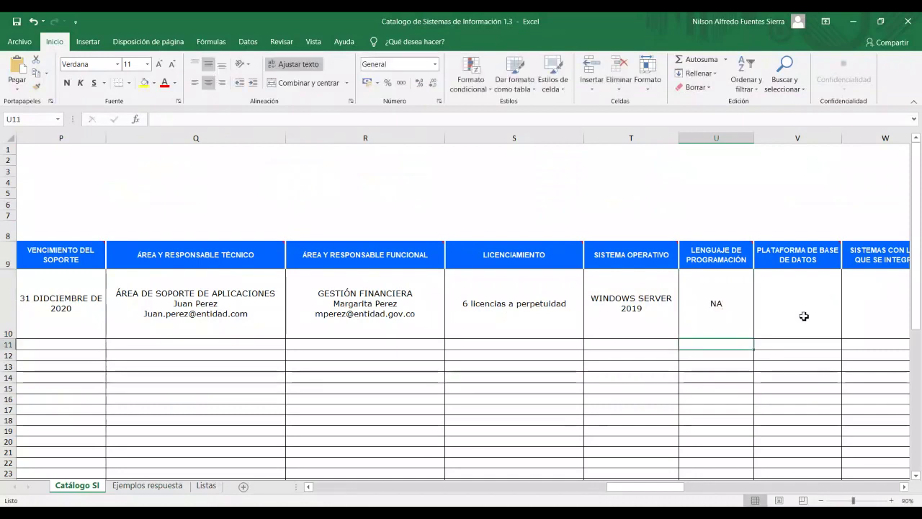
pyautogui.click(804, 316)
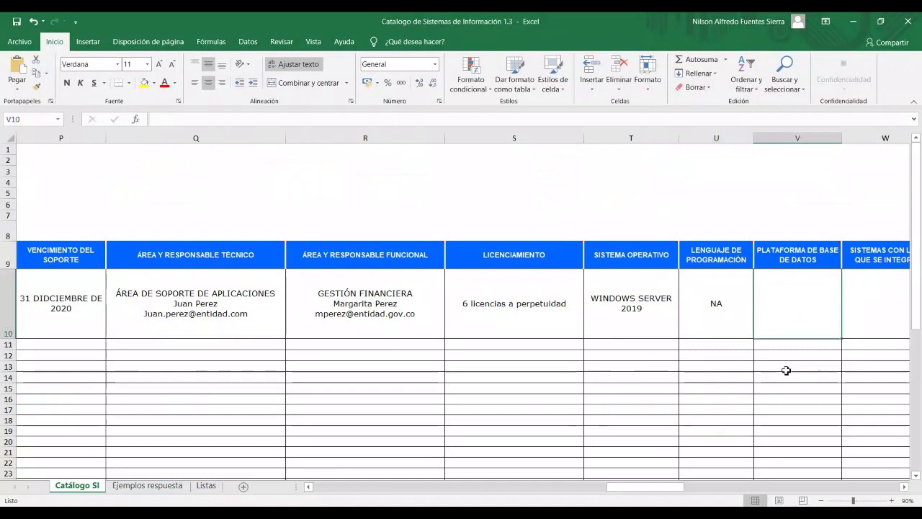
pyautogui.moveTo(680, 492); pyautogui.dragTo(700, 495)
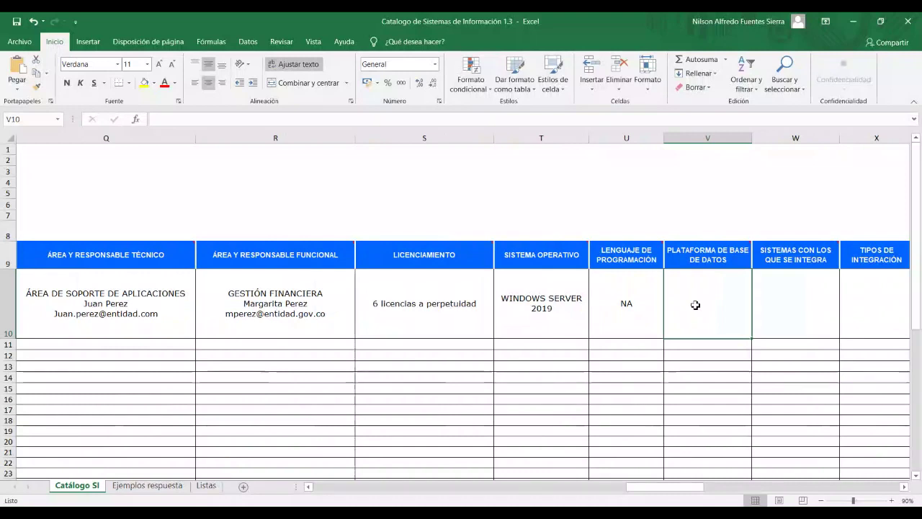
pyautogui.write('SQLS')
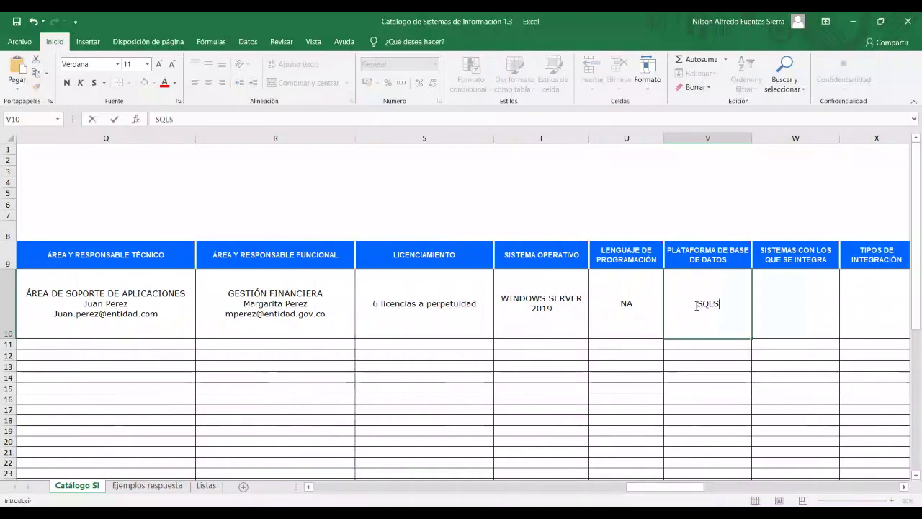
pyautogui.write('erver ')
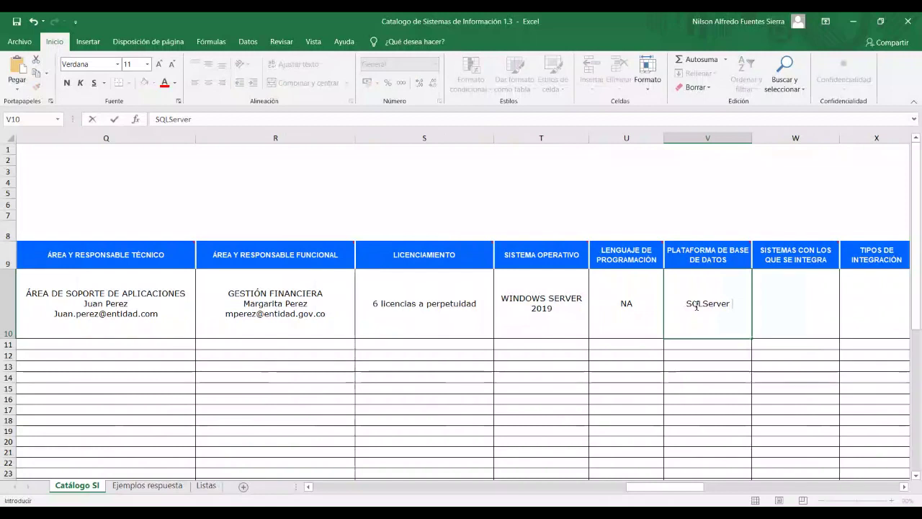
pyautogui.write('20')
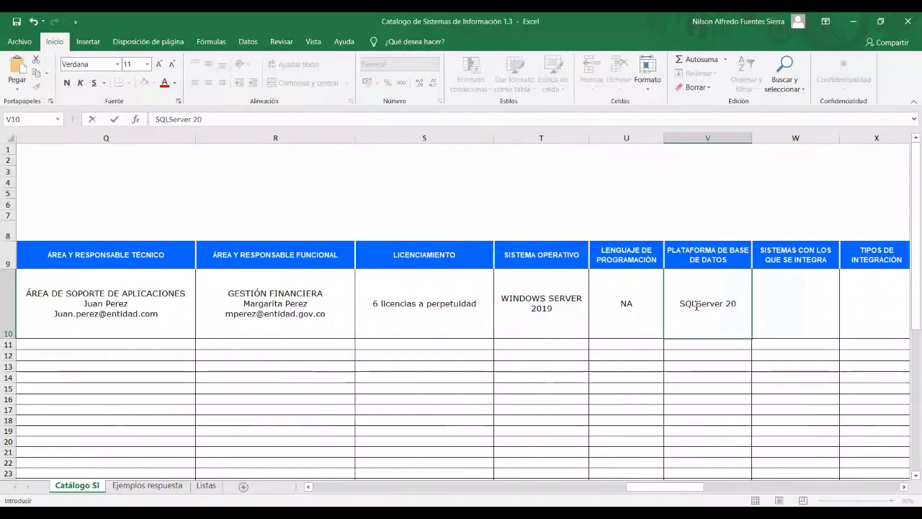
pyautogui.write('1')
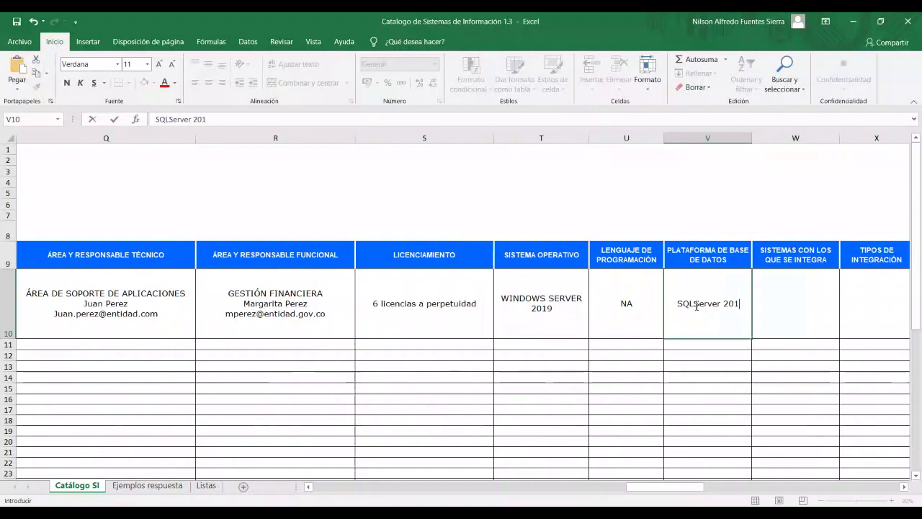
pyautogui.write('8')
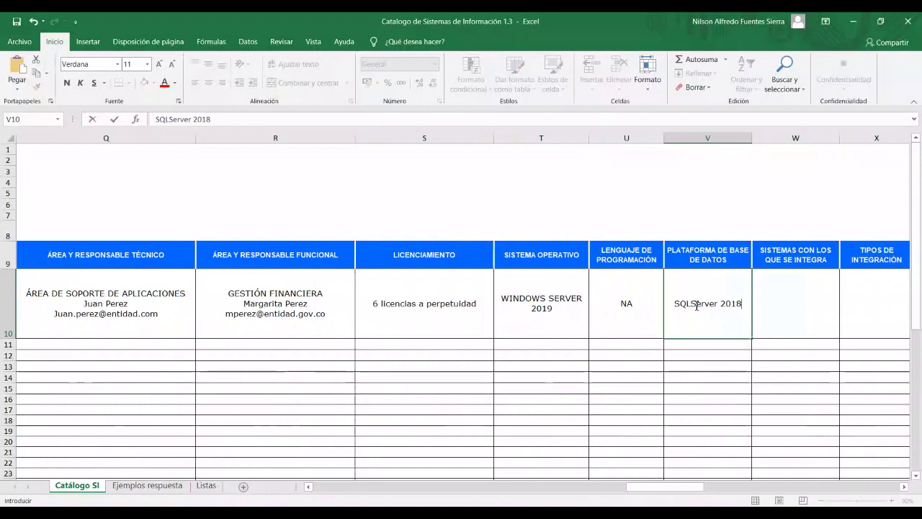
pyautogui.press('Tab')
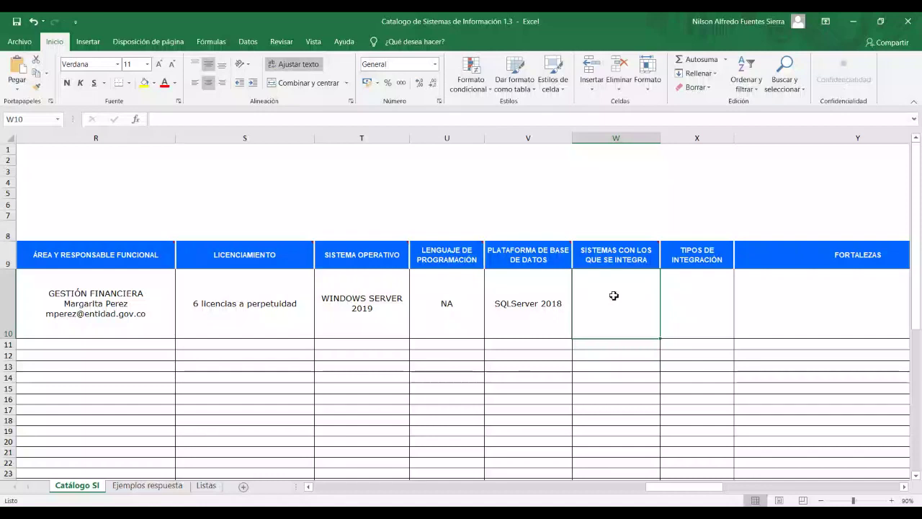
# Enter Directorio activo as row 10's integrated system in W10.
pyautogui.press('Left')
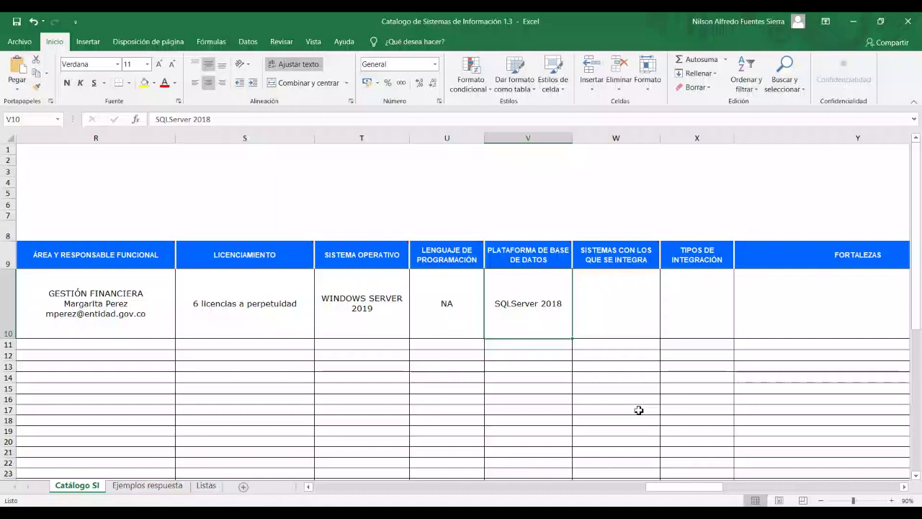
pyautogui.click(591, 310)
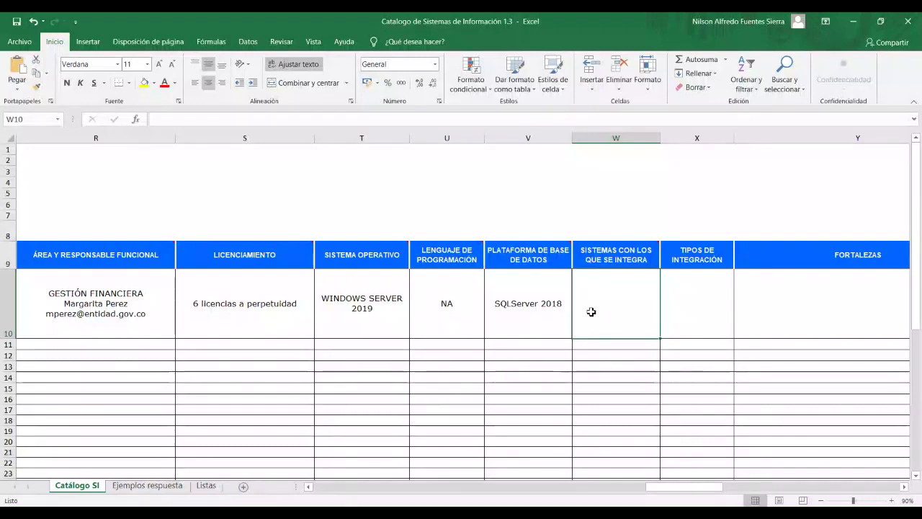
pyautogui.write('Direct')
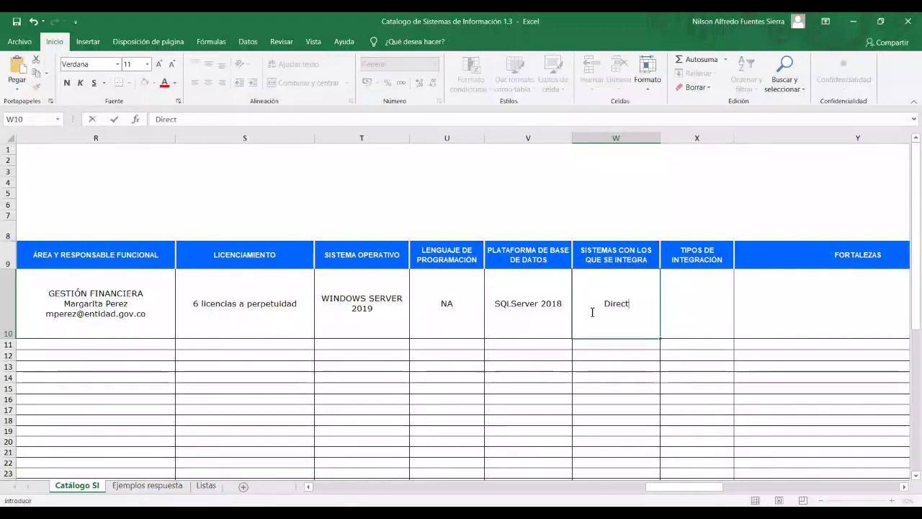
pyautogui.write('orio')
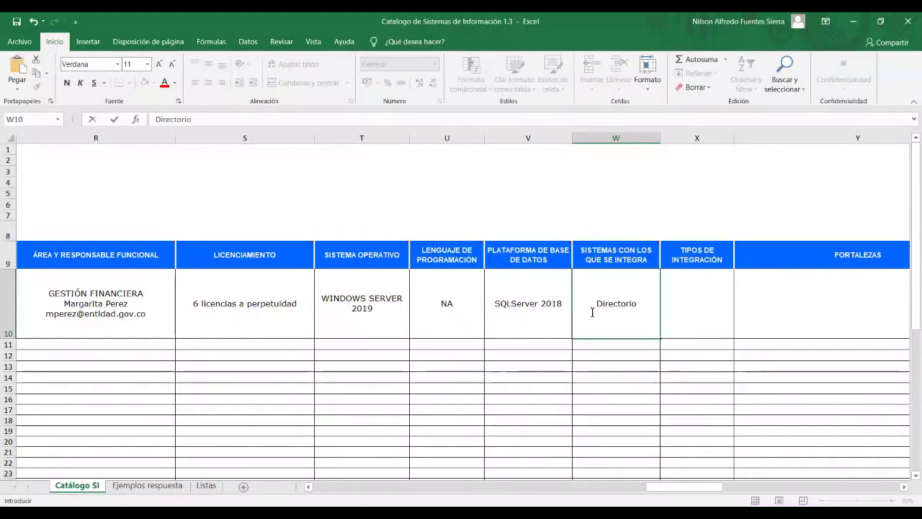
pyautogui.write('ac')
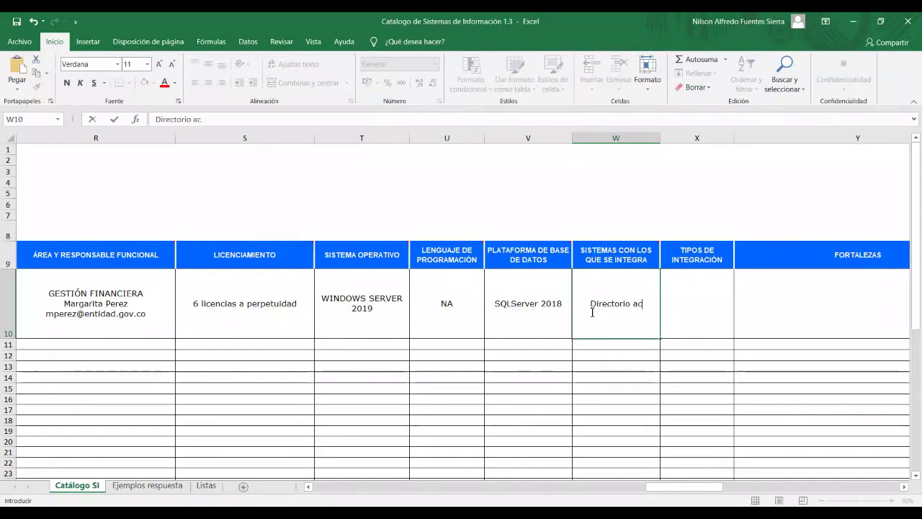
pyautogui.write('tivo')
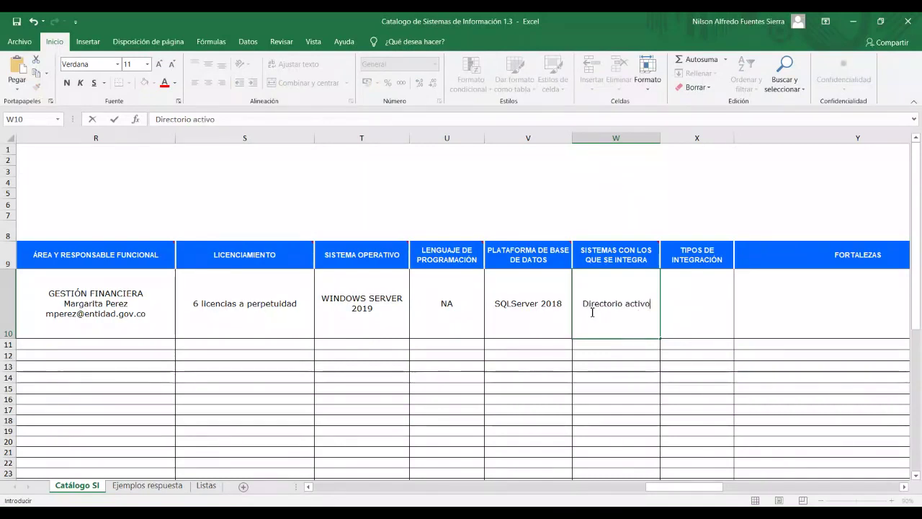
pyautogui.doubleClick(696, 299)
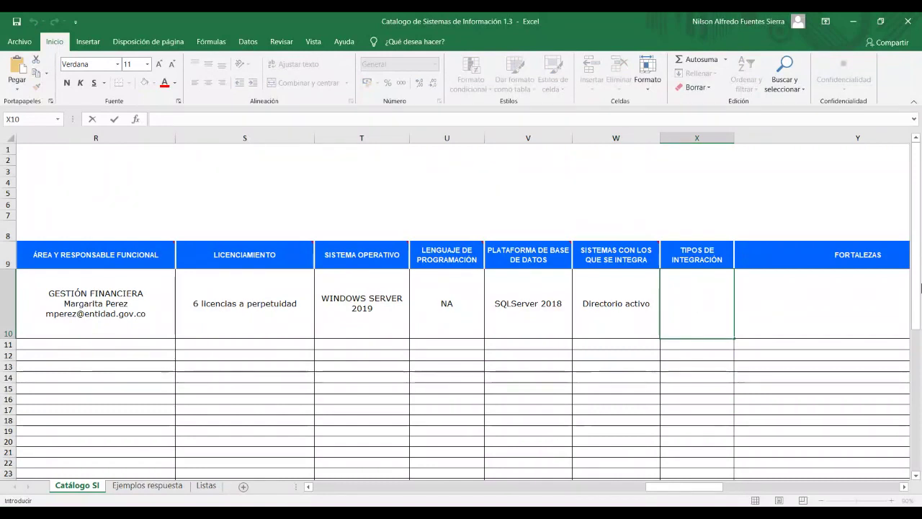
# Select the X10 integration types cell and show the Ejemplos respuesta sheet.
pyautogui.click(641, 296)
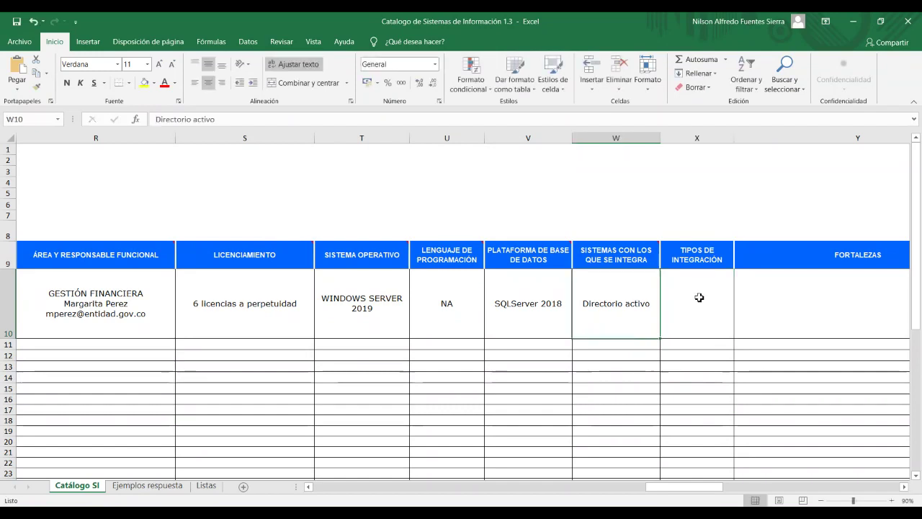
pyautogui.click(699, 297)
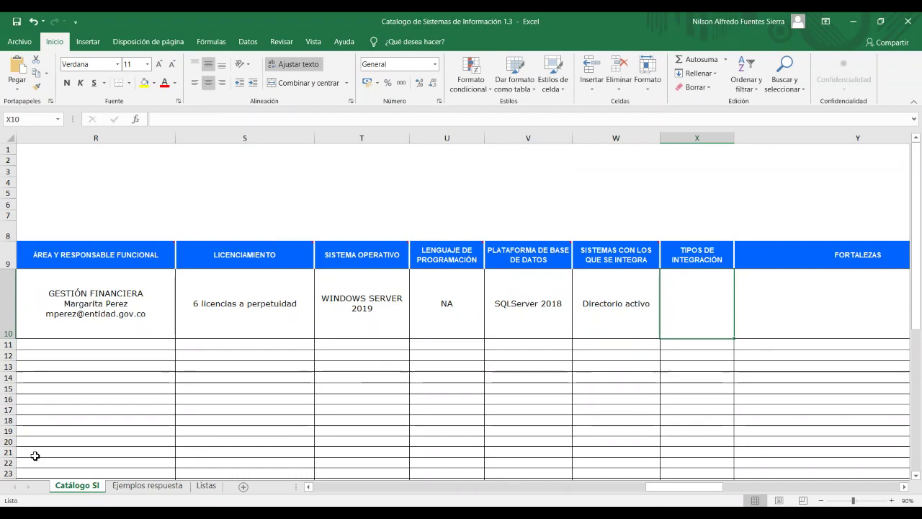
pyautogui.click(147, 485)
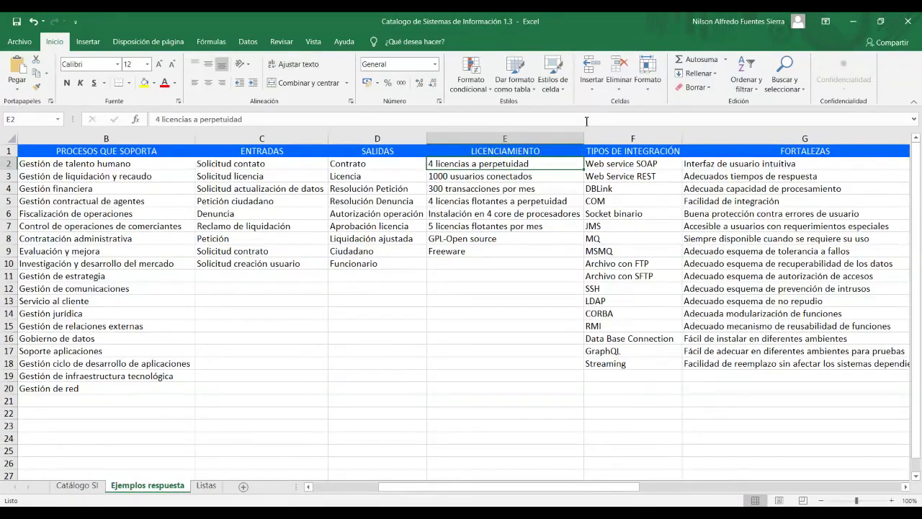
# Copy 'Web Service REST' from Ejemplos respuesta and paste it into X10 on Catálogo SI.
pyautogui.click(600, 173)
pyautogui.doubleClick(601, 173)
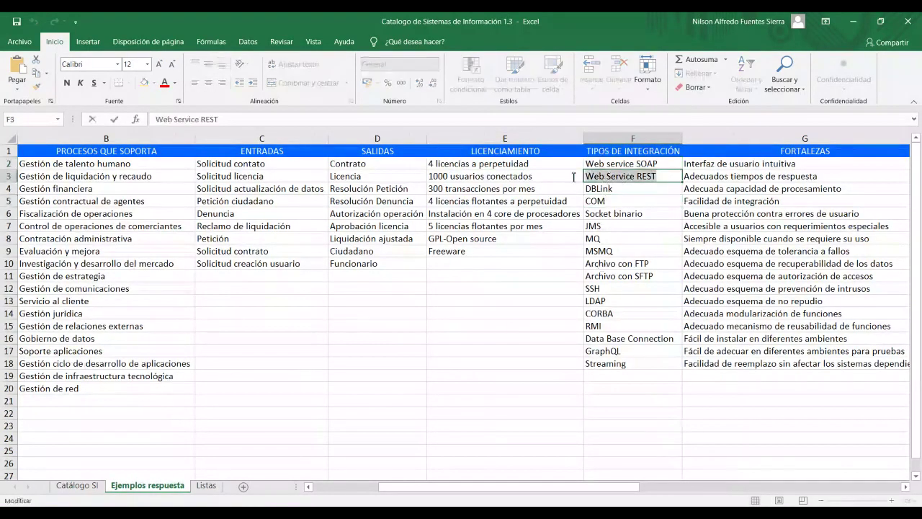
pyautogui.click(77, 485)
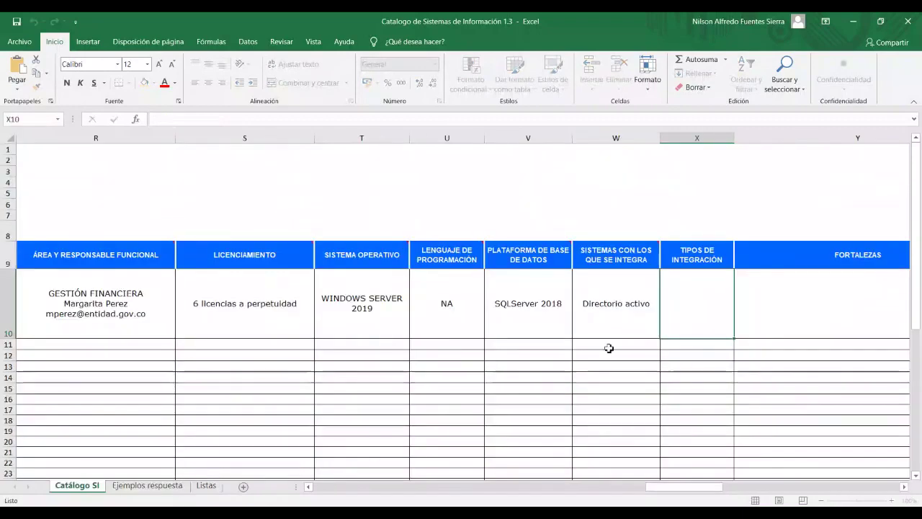
pyautogui.doubleClick(680, 308)
pyautogui.write('Web Service REST')
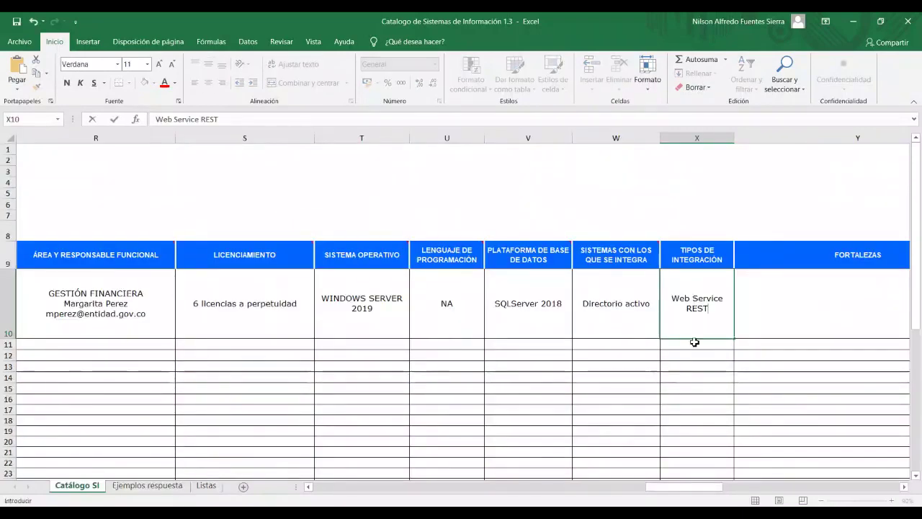
pyautogui.click(688, 343)
pyautogui.click(621, 308)
pyautogui.click(691, 308)
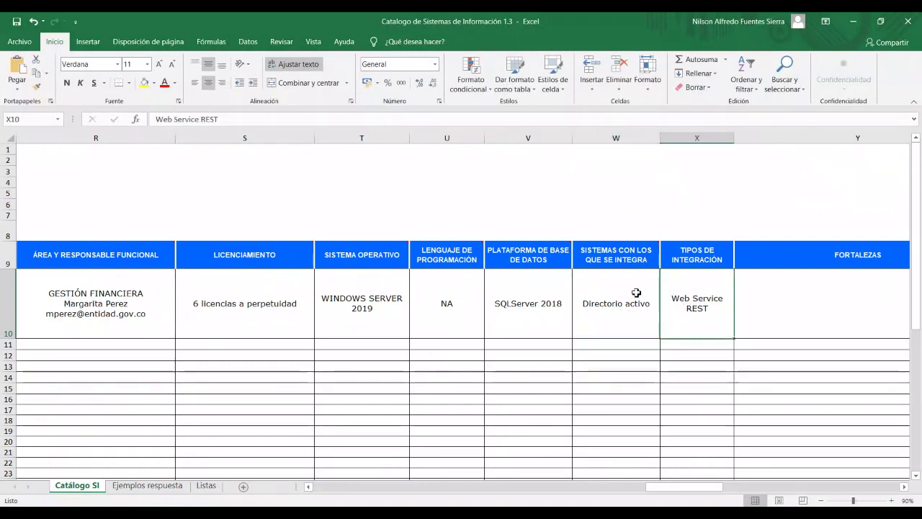
# Re-edit W10, removing an added empty line so it keeps just Directorio activo.
pyautogui.click(630, 334)
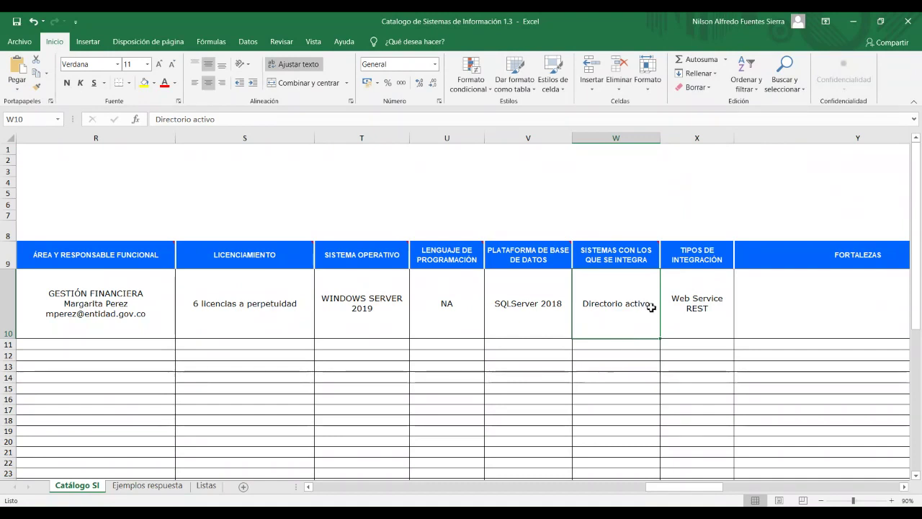
pyautogui.doubleClick(650, 309)
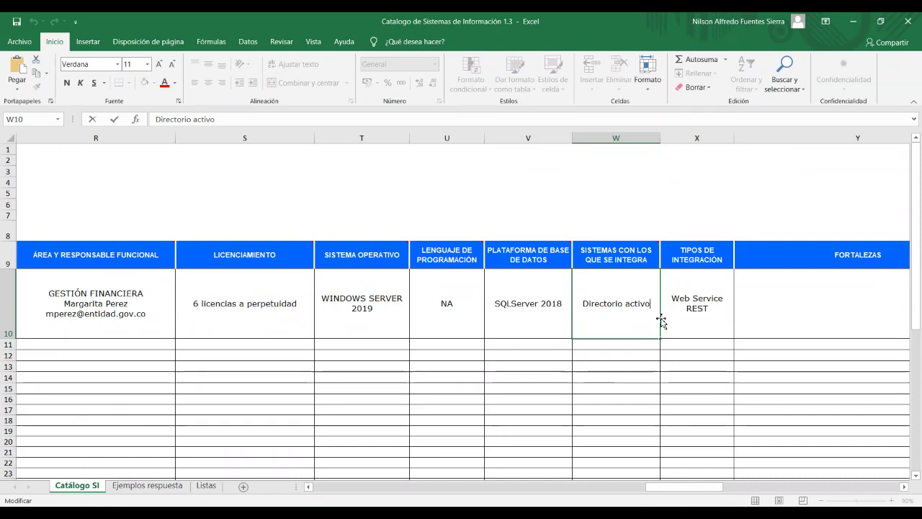
pyautogui.press('Return')
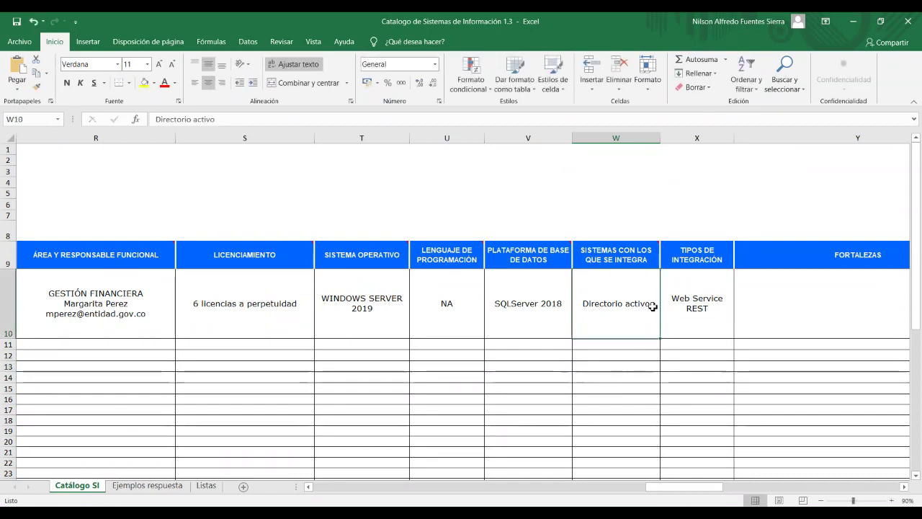
pyautogui.click(673, 305)
pyautogui.doubleClick(649, 305)
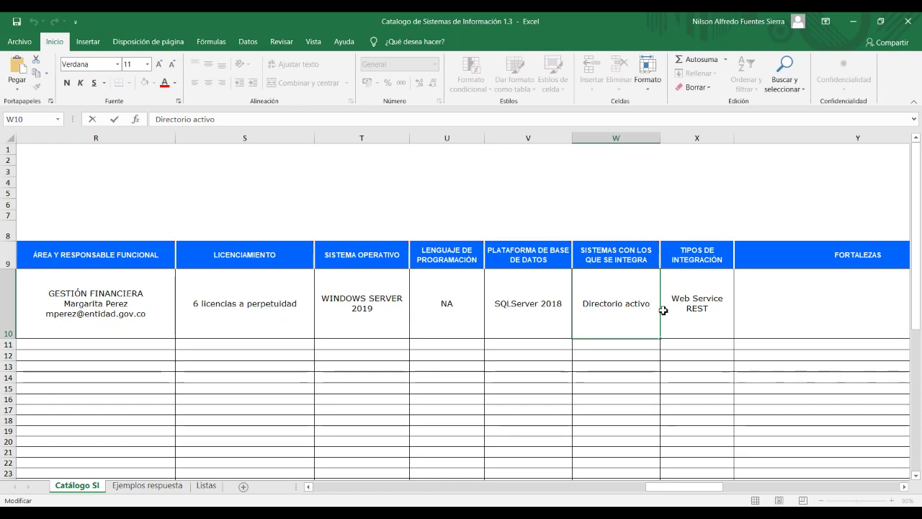
pyautogui.hotkey('alt', 'Return')
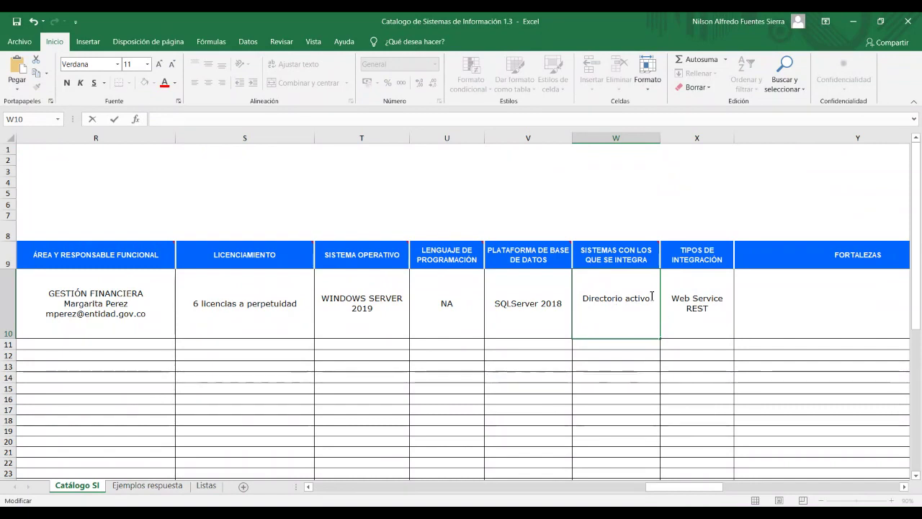
pyautogui.press('BackSpace')
pyautogui.click(657, 364)
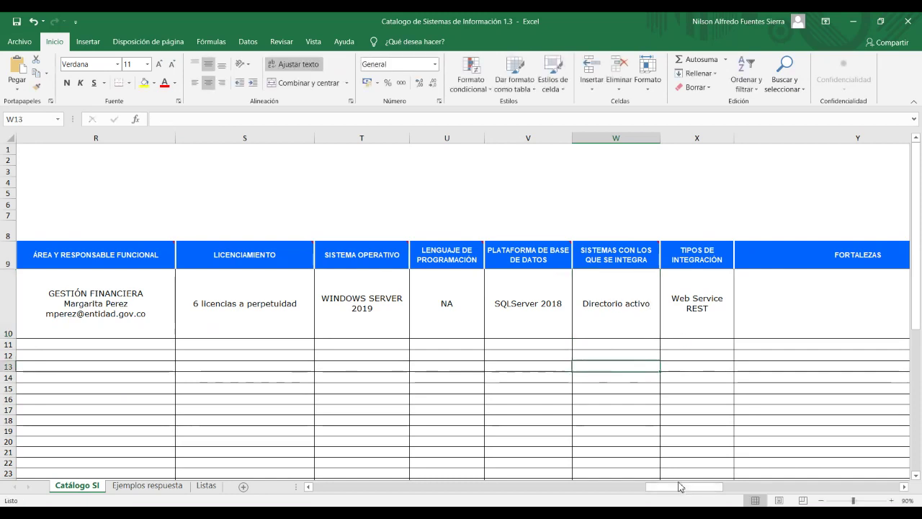
pyautogui.moveTo(678, 487); pyautogui.dragTo(692, 489)
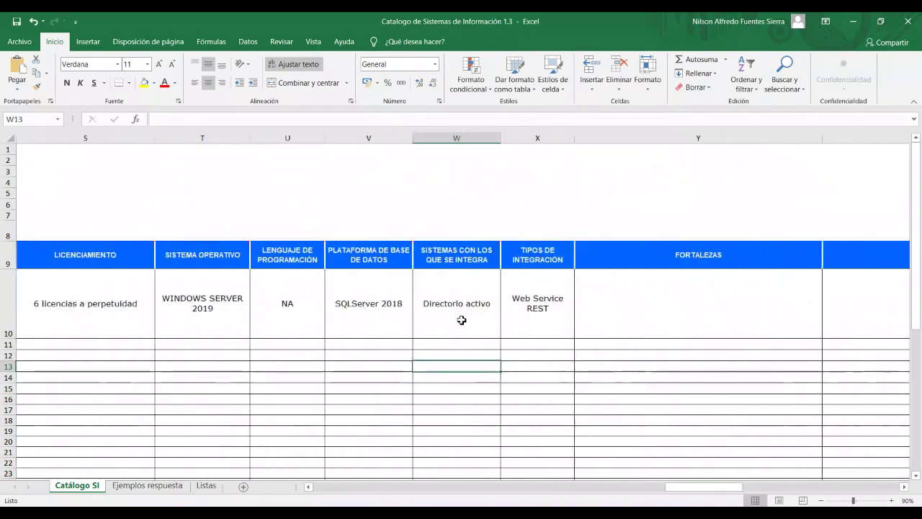
pyautogui.click(461, 320)
pyautogui.click(403, 304)
pyautogui.click(436, 310)
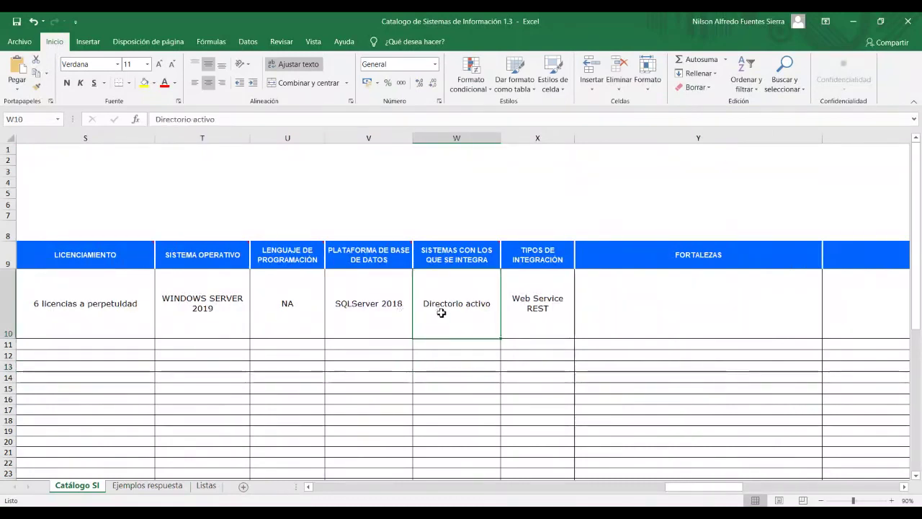
pyautogui.click(531, 306)
pyautogui.click(461, 311)
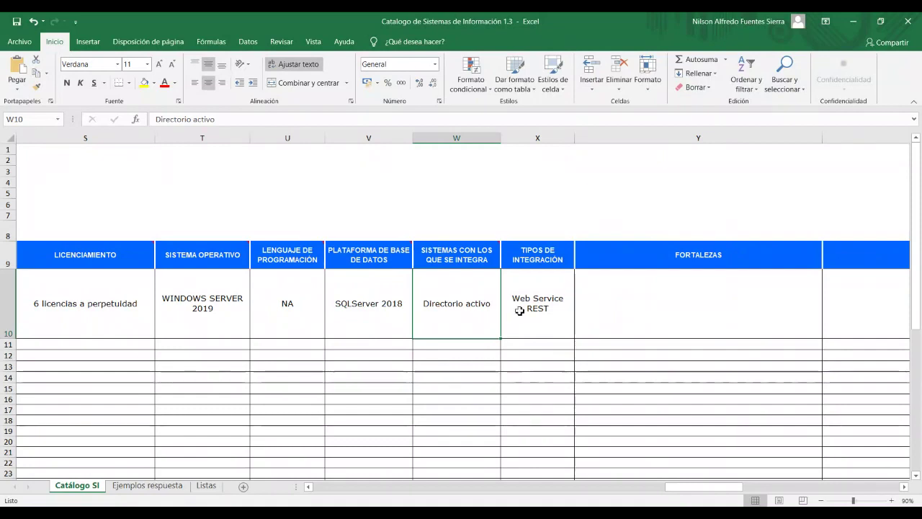
pyautogui.click(599, 305)
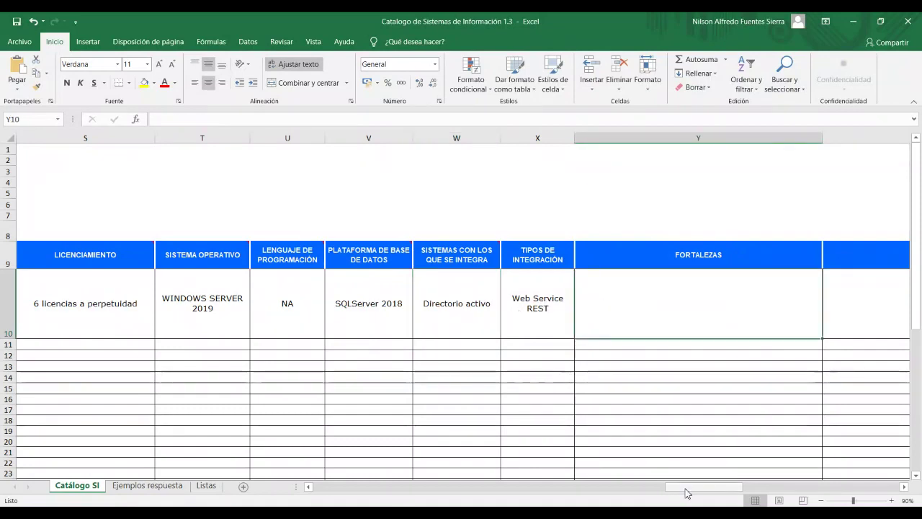
pyautogui.moveTo(685, 489); pyautogui.dragTo(705, 487)
pyautogui.click(652, 399)
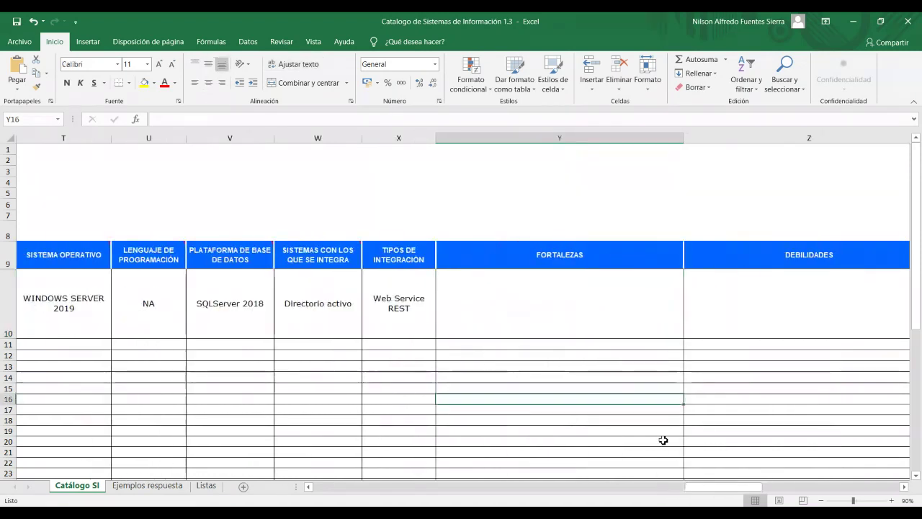
pyautogui.click(601, 354)
pyautogui.click(670, 317)
pyautogui.click(740, 305)
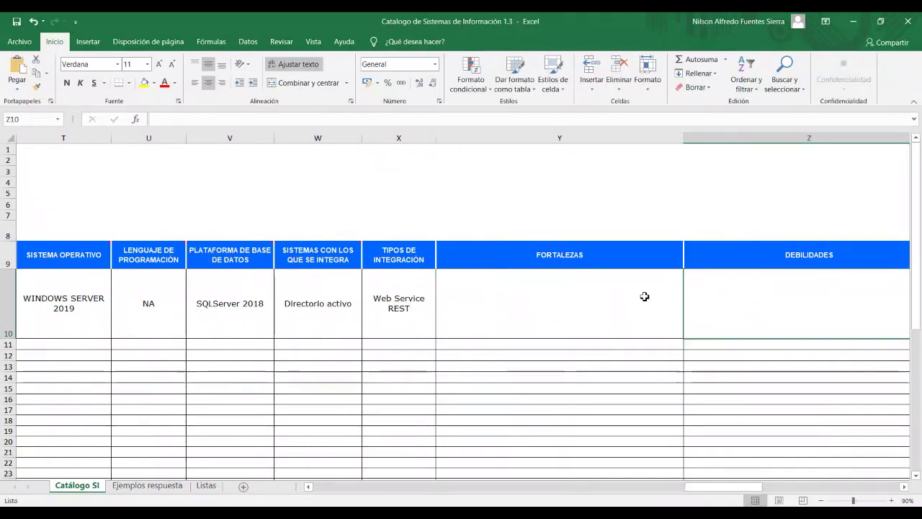
pyautogui.click(602, 298)
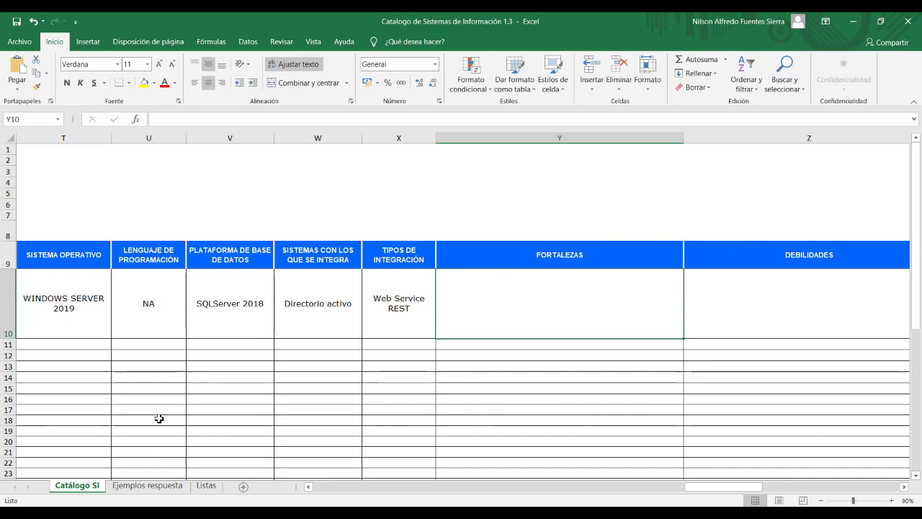
# Browse the Ejemplos respuesta examples: processing capacity, reusability, data recoverability and availability strengths and weaknesses.
pyautogui.click(149, 486)
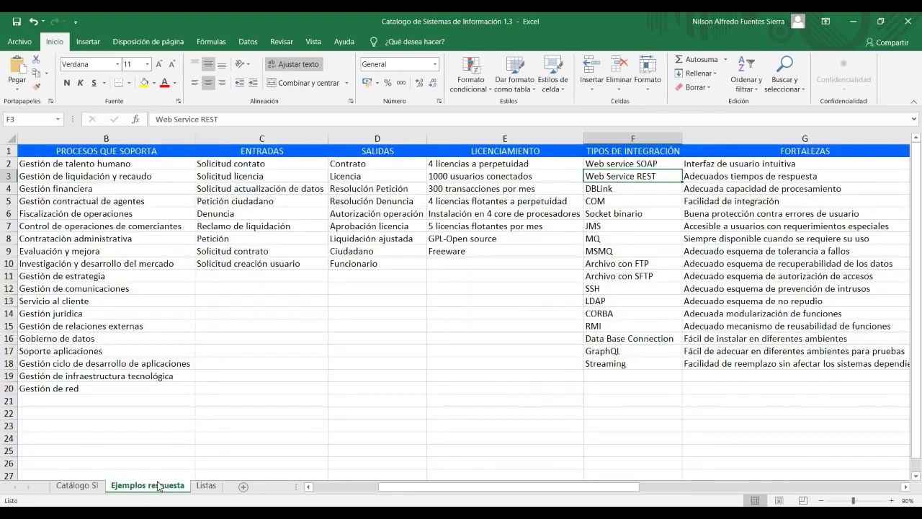
pyautogui.hscroll(2, 585, 464)
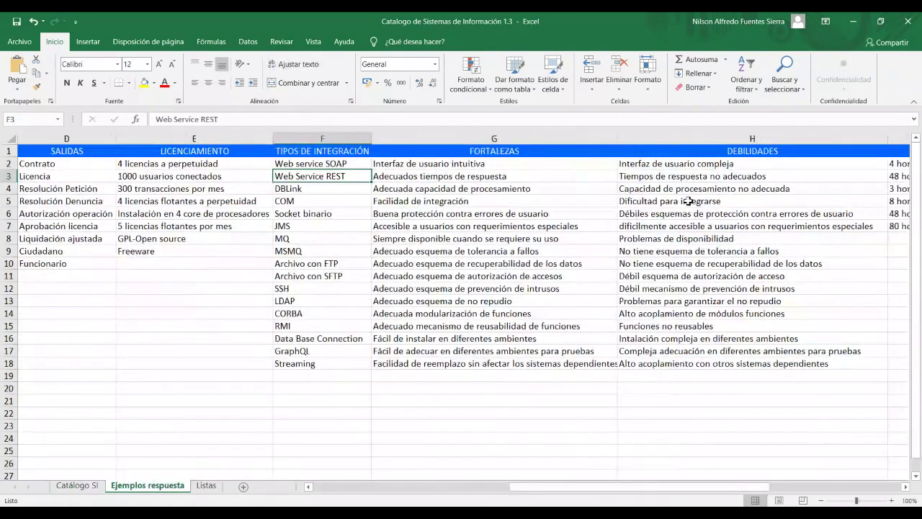
pyautogui.click(573, 192)
pyautogui.click(678, 190)
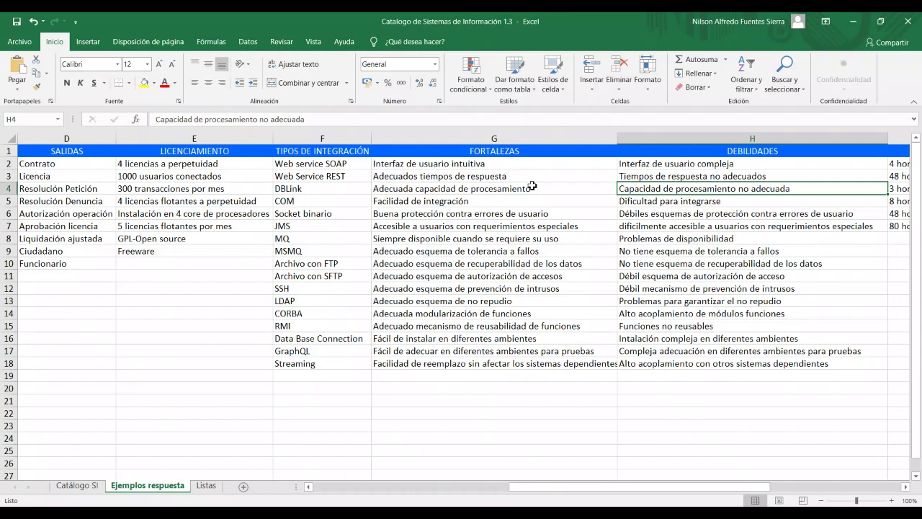
pyautogui.click(495, 324)
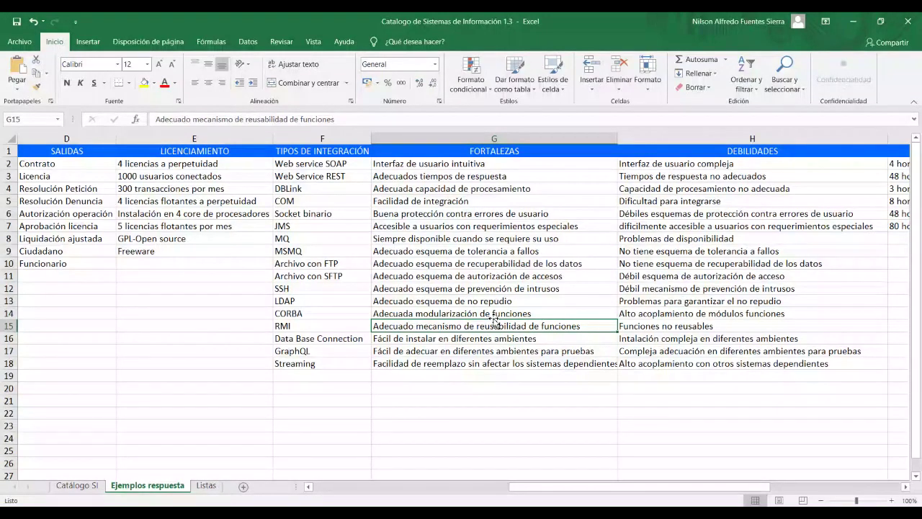
pyautogui.click(493, 264)
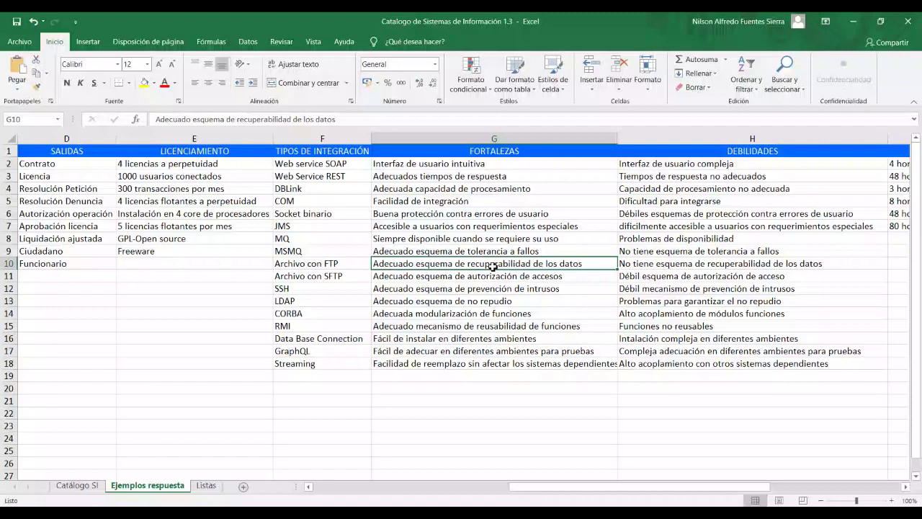
pyautogui.click(670, 239)
pyautogui.click(483, 242)
pyautogui.click(671, 228)
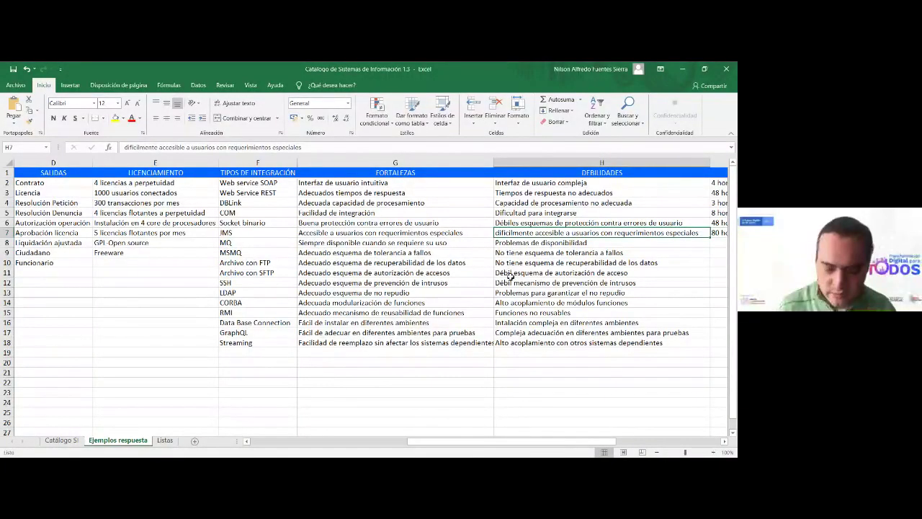
pyautogui.click(520, 273)
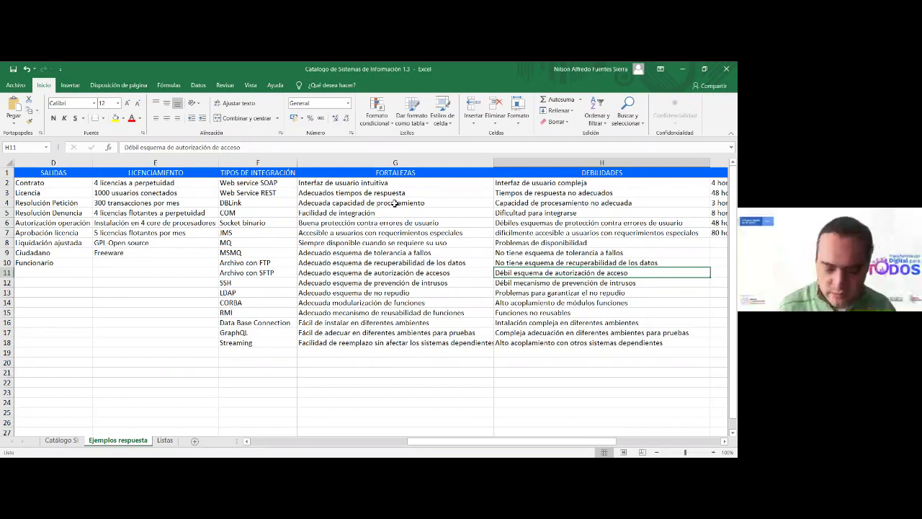
pyautogui.click(395, 203)
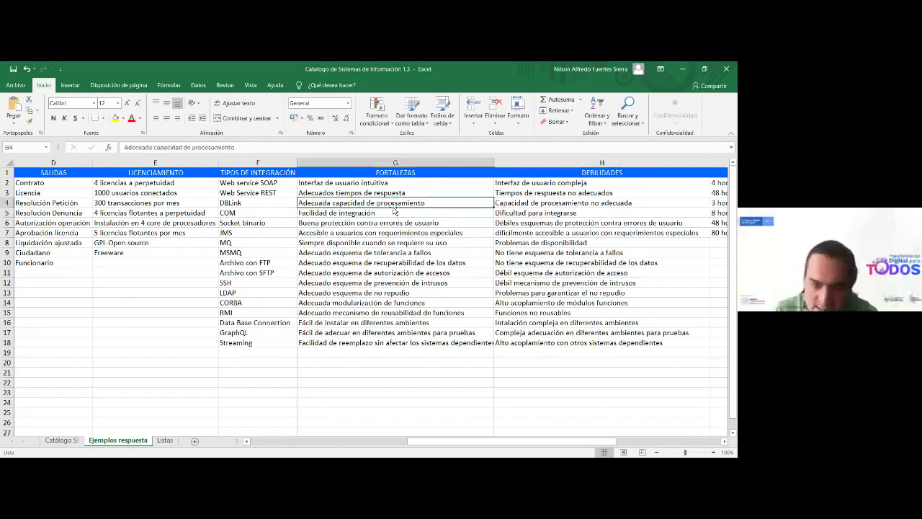
pyautogui.doubleClick(425, 193)
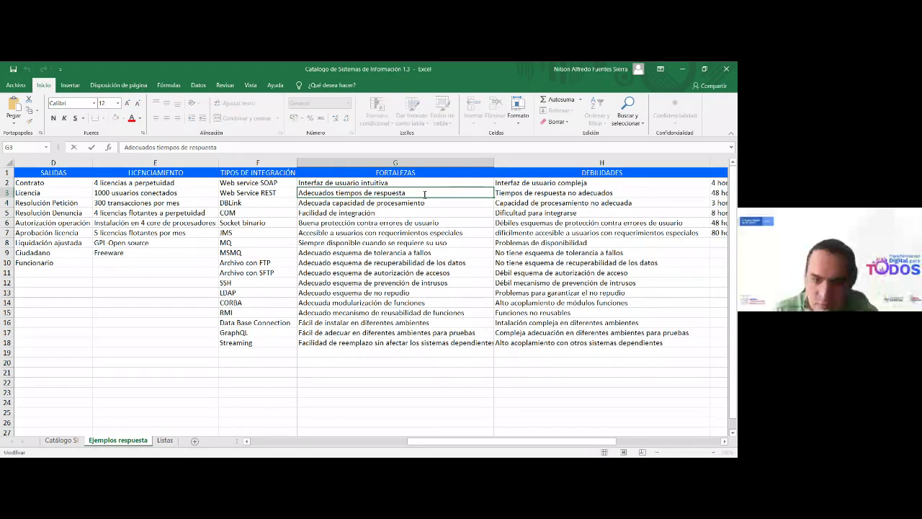
pyautogui.moveTo(424, 194); pyautogui.dragTo(237, 436)
pyautogui.hotkey('ctrl', 'c')
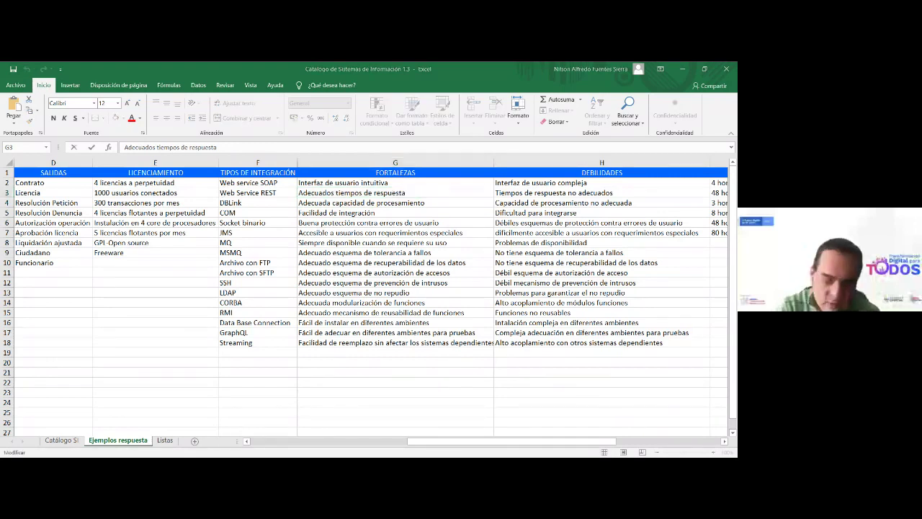
pyautogui.press('Escape')
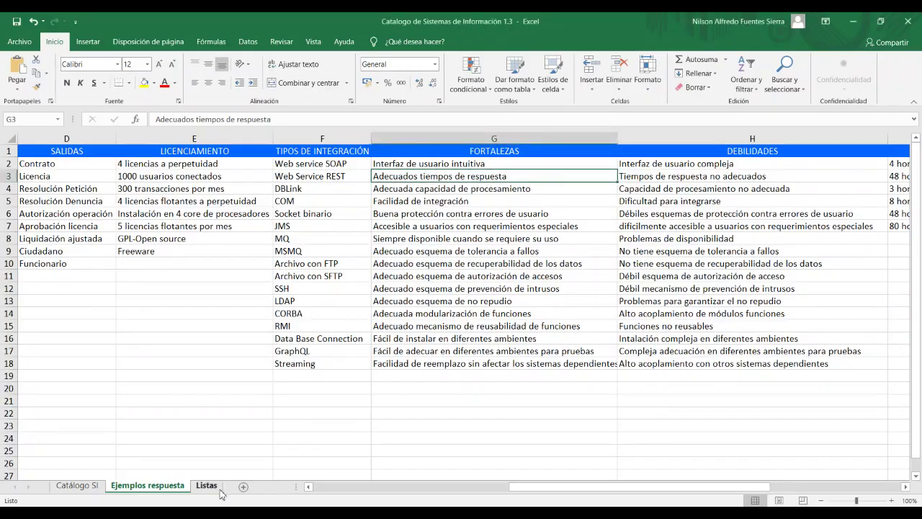
# Paste the copied strength into row 10's FORTALEZAS cell Y10 on Catálogo SI.
pyautogui.click(78, 485)
pyautogui.doubleClick(574, 322)
pyautogui.hotkey('ctrl', 'v')
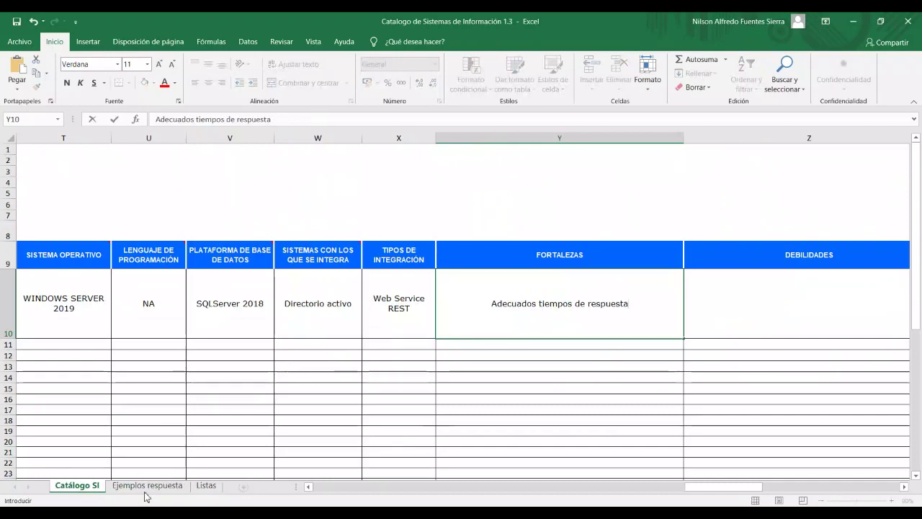
# Copy 'Buena protección contra errores de usuario' from G6 and paste it as a new line in Y10.
pyautogui.click(147, 486)
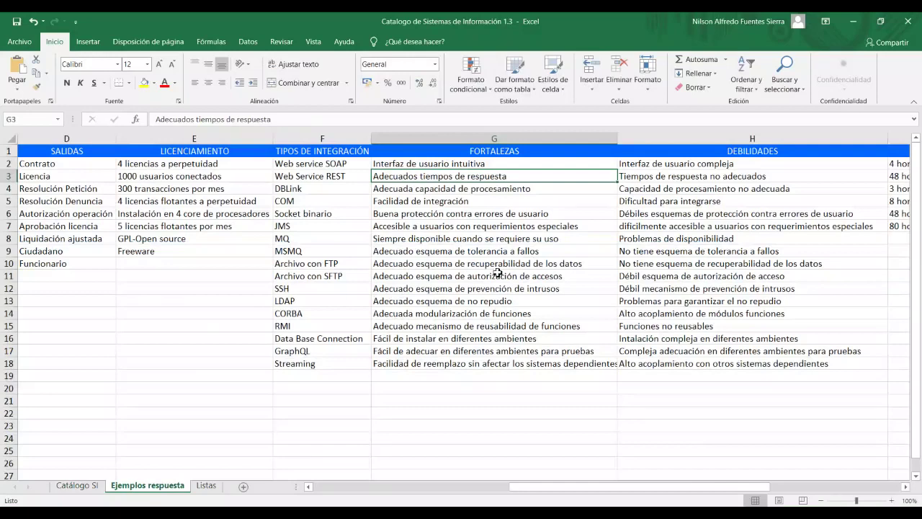
pyautogui.doubleClick(549, 213)
pyautogui.moveTo(549, 213); pyautogui.dragTo(374, 214)
pyautogui.hotkey('ctrl', 'c')
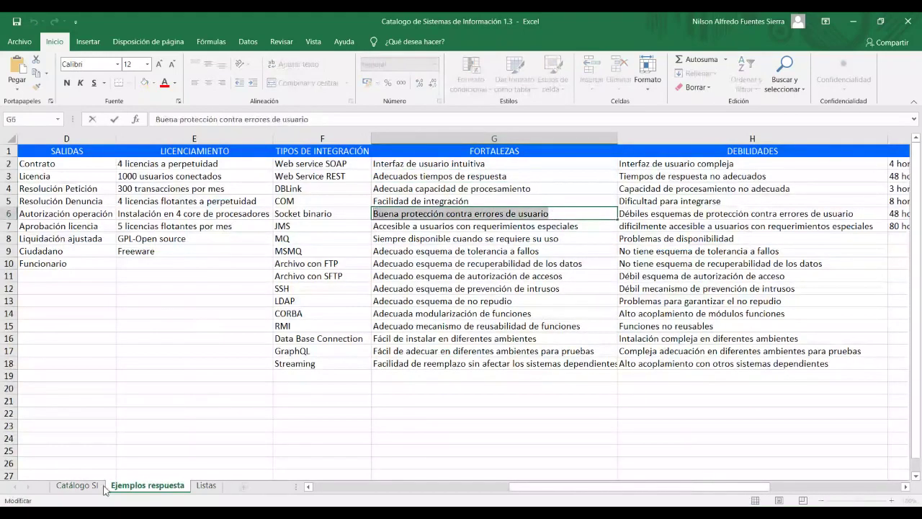
pyautogui.click(101, 487)
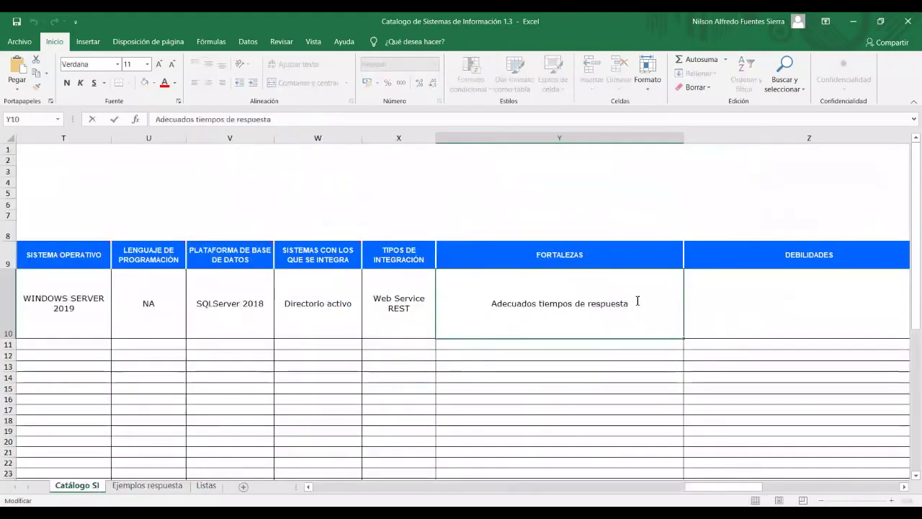
pyautogui.hotkey('alt', 'Return')
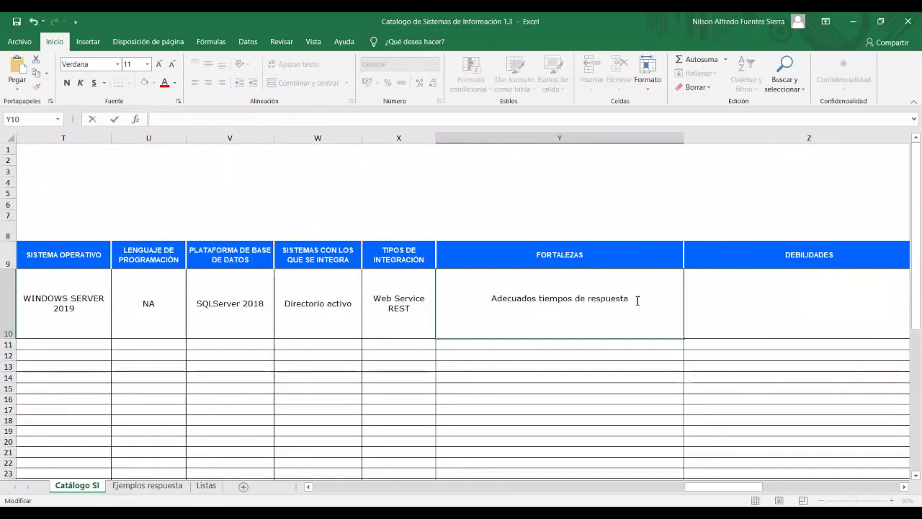
pyautogui.hotkey('ctrl', 'v')
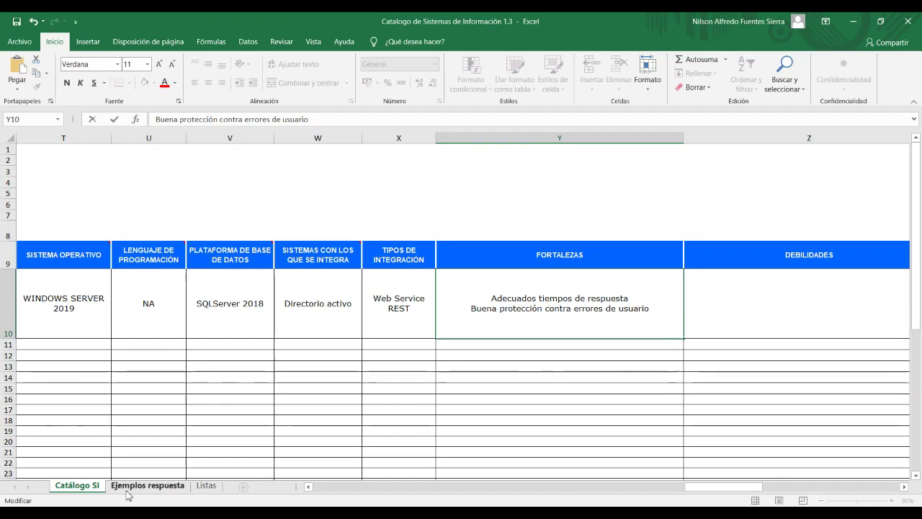
# Add the intrusion-prevention strength from G12 as the third line of Y10.
pyautogui.click(147, 484)
pyautogui.moveTo(559, 288); pyautogui.dragTo(375, 288)
pyautogui.hotkey('ctrl', 'c')
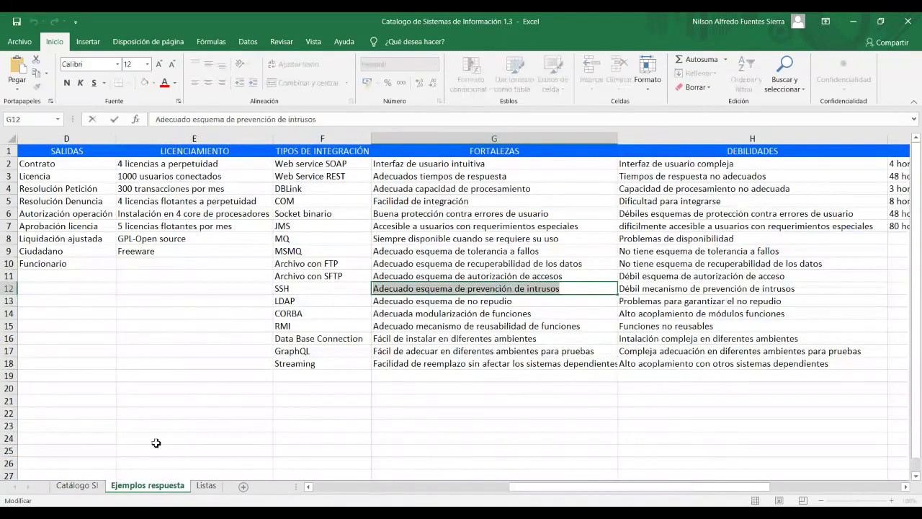
pyautogui.click(79, 485)
pyautogui.doubleClick(654, 299)
pyautogui.hotkey('alt', 'Return')
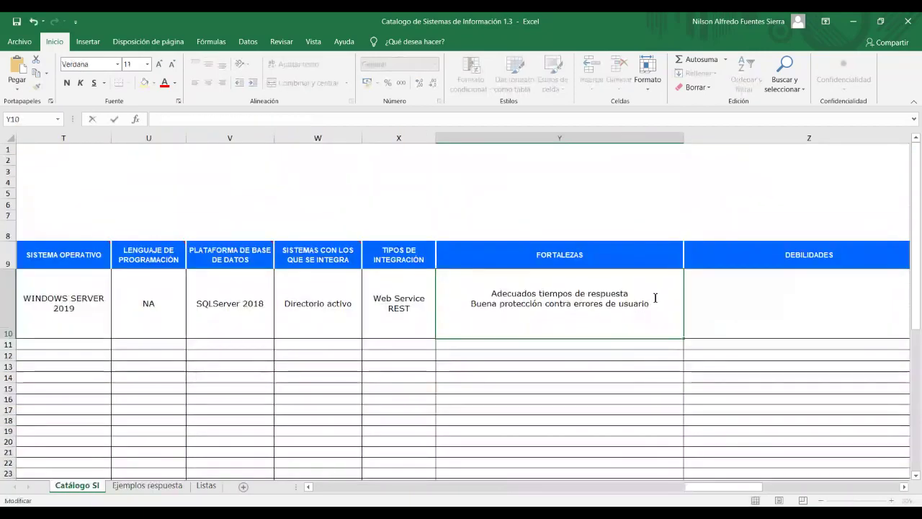
pyautogui.hotkey('ctrl', 'v')
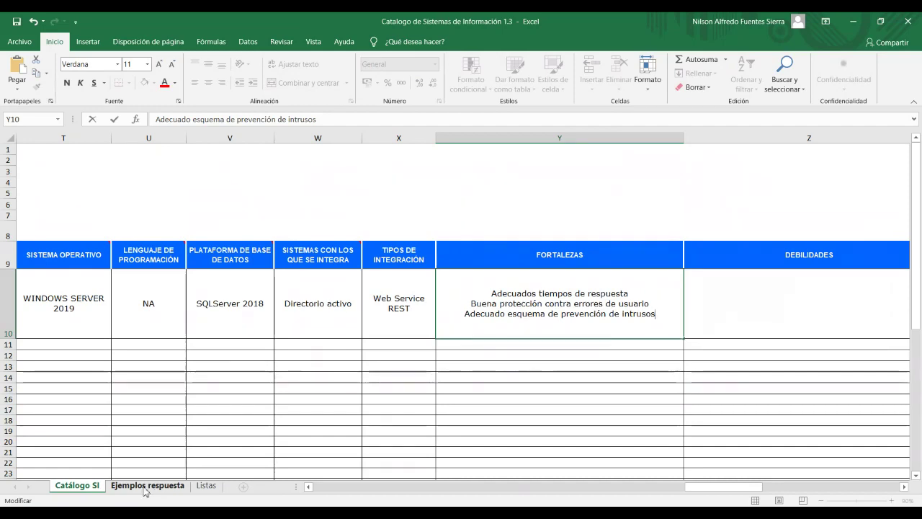
# Add 'Adecuado esquema de no repudio' from G13 as the fourth line of Y10.
pyautogui.click(147, 485)
pyautogui.doubleClick(512, 301)
pyautogui.moveTo(512, 301); pyautogui.dragTo(380, 303)
pyautogui.hotkey('ctrl', 'c')
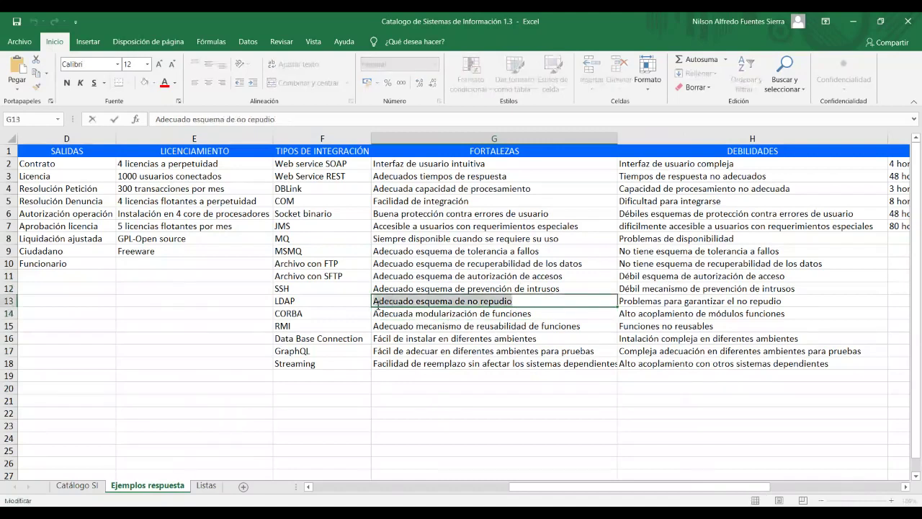
pyautogui.click(77, 485)
pyautogui.hotkey('alt', 'Return')
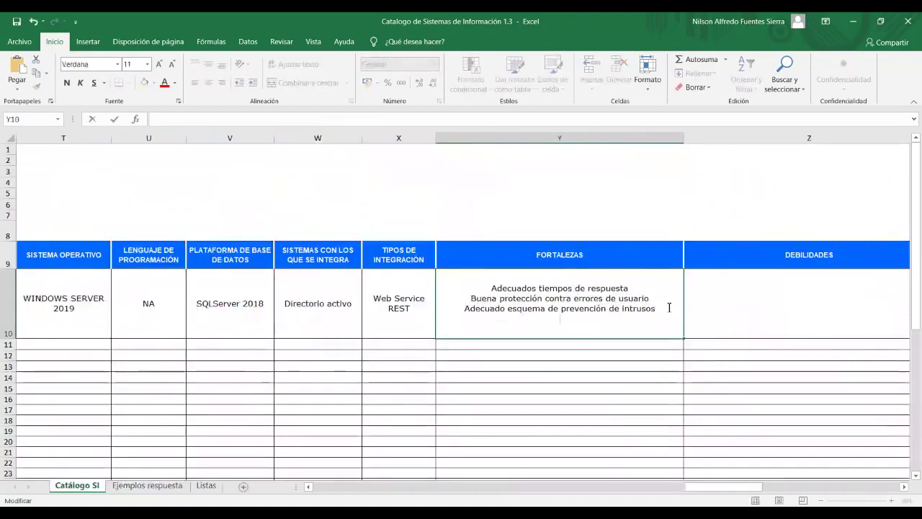
pyautogui.hotkey('ctrl', 'v')
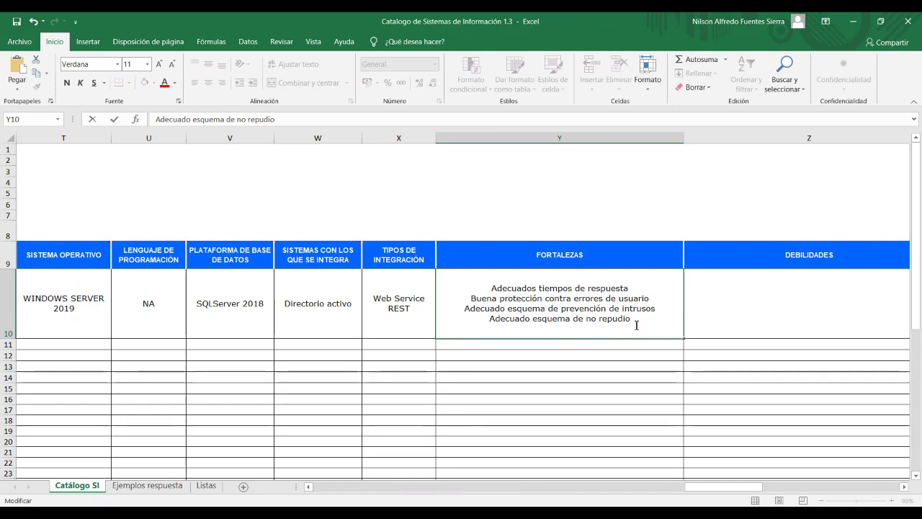
# Add 'Fácil de instalar en diferentes ambientes' from G16 as Y10's fifth line and commit.
pyautogui.click(619, 333)
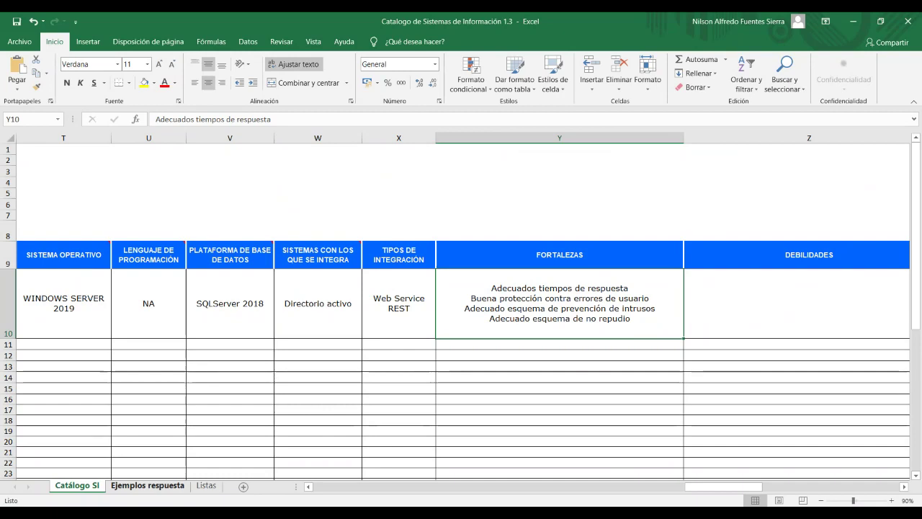
pyautogui.hotkey('ctrl', 'pagedown')
pyautogui.click(435, 326)
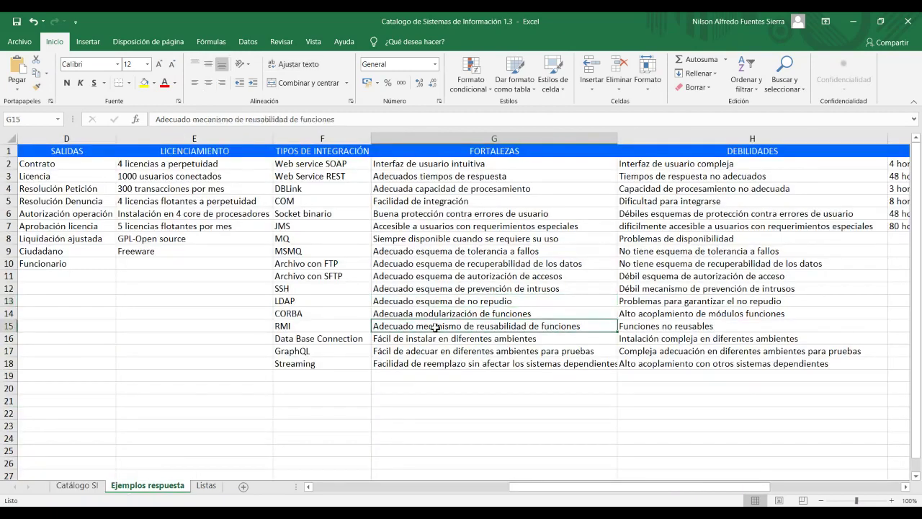
pyautogui.click(562, 339)
pyautogui.doubleClick(562, 339)
pyautogui.moveTo(562, 338); pyautogui.dragTo(332, 322)
pyautogui.hotkey('ctrl', 'c')
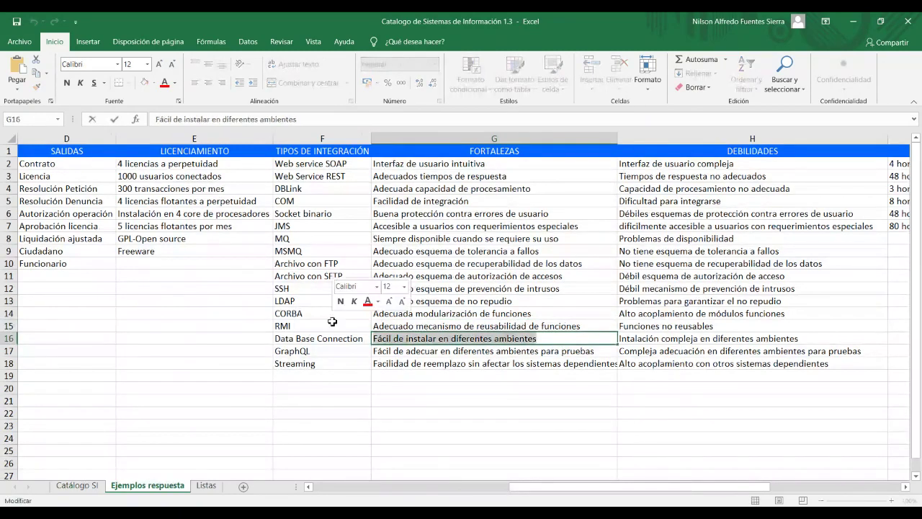
pyautogui.click(102, 486)
pyautogui.press('F2')
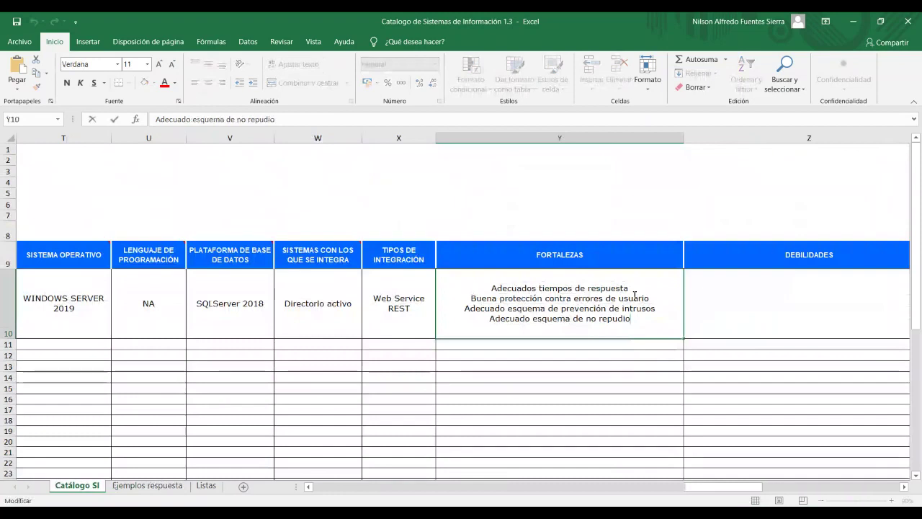
pyautogui.hotkey('alt', 'Return')
pyautogui.hotkey('ctrl', 'v')
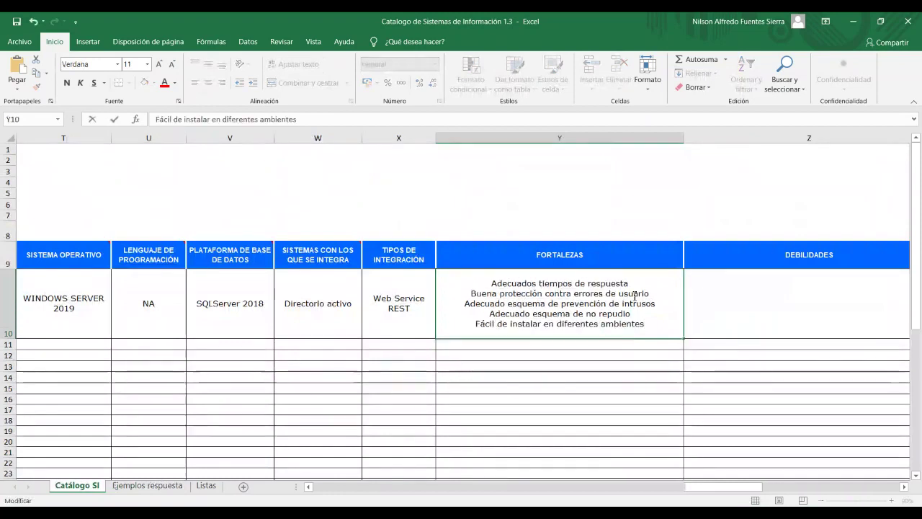
pyautogui.click(468, 388)
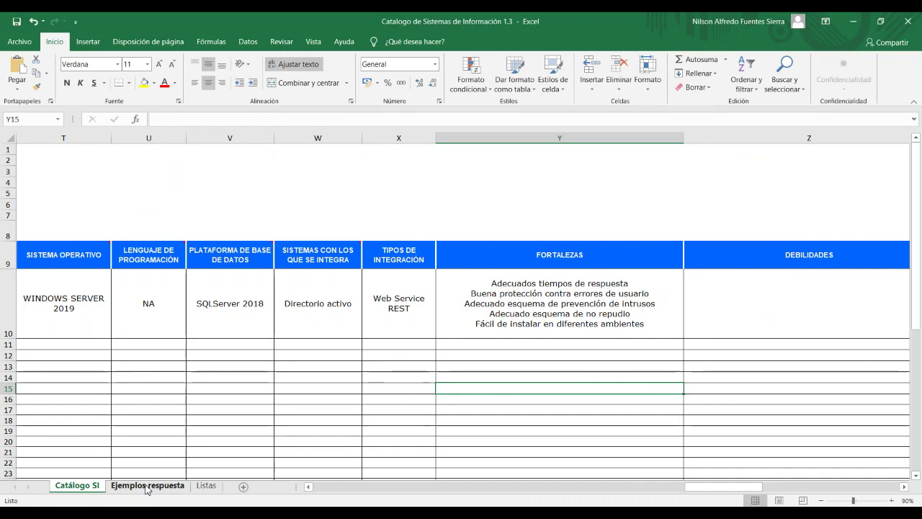
# Recheck the example strengths, then select Y10 and the DEBILIDADES cell Z10.
pyautogui.click(147, 486)
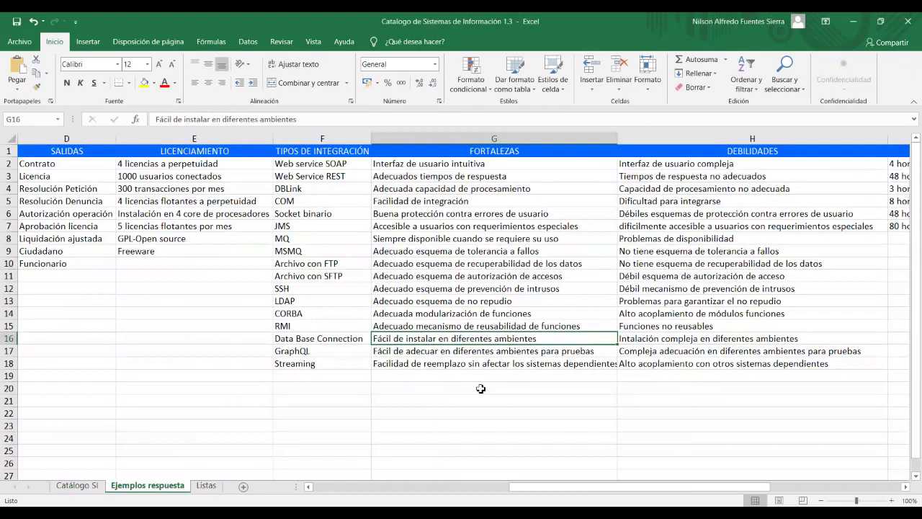
pyautogui.click(489, 376)
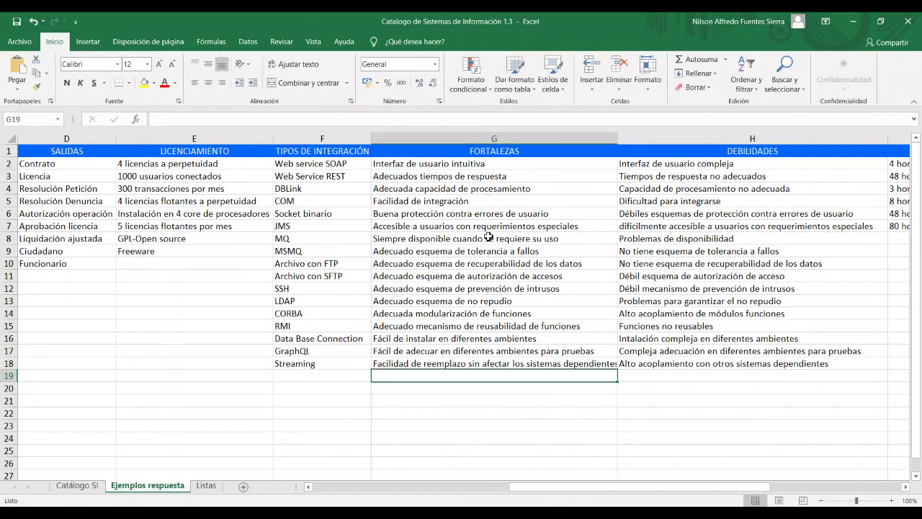
pyautogui.click(58, 483)
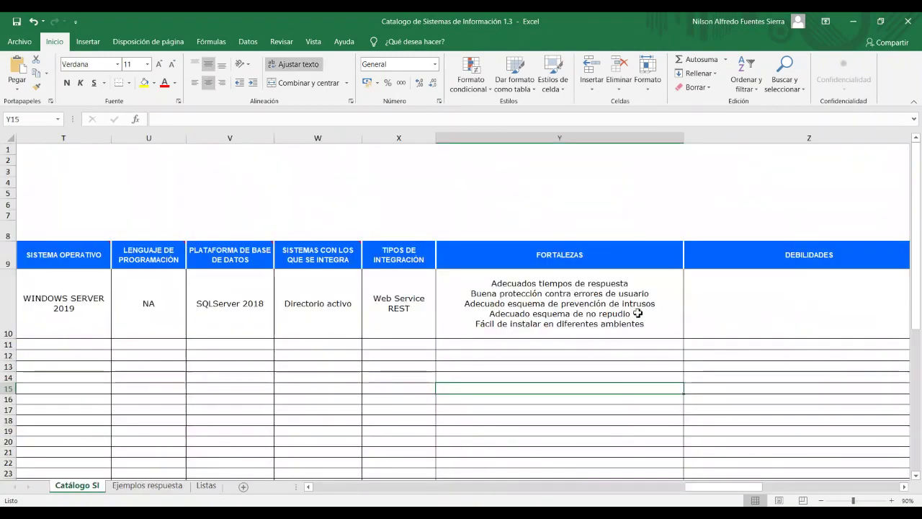
pyautogui.click(638, 314)
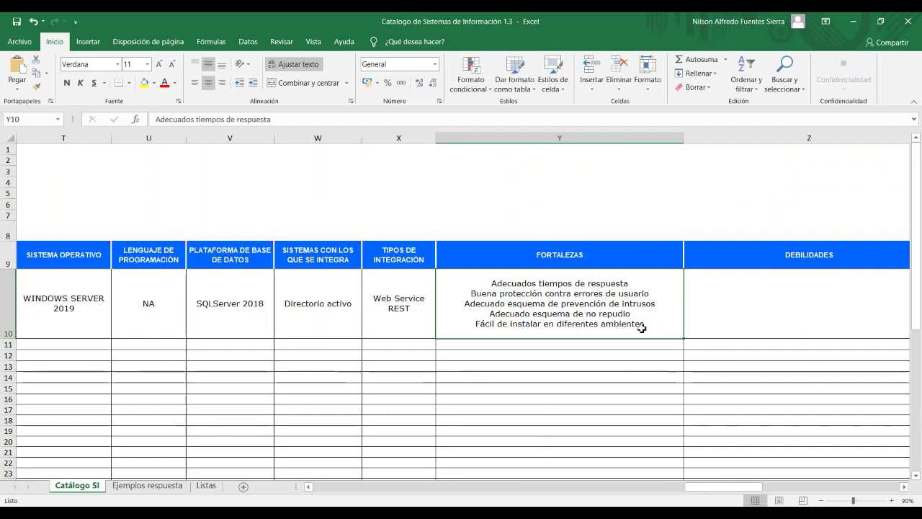
pyautogui.click(755, 313)
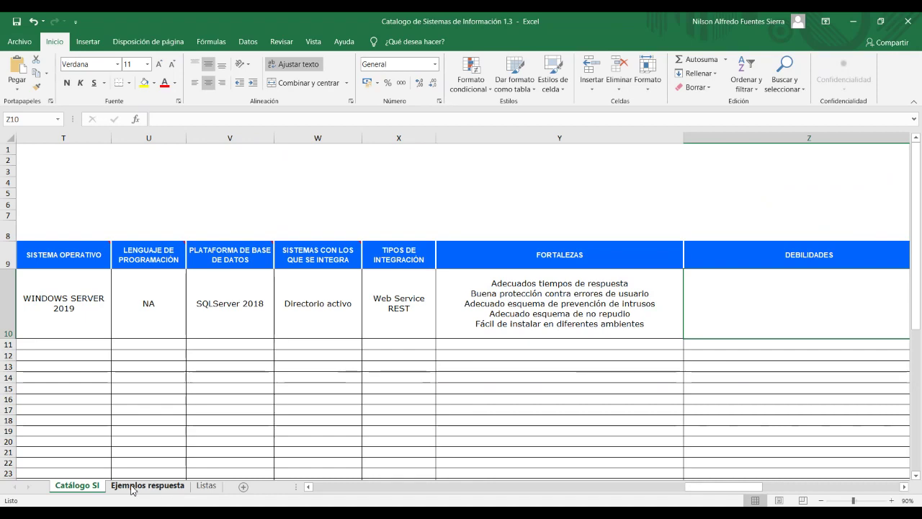
# Copy 'Interfaz de usuario compleja' from H2 and paste it into DEBILIDADES cell Z10.
pyautogui.click(132, 486)
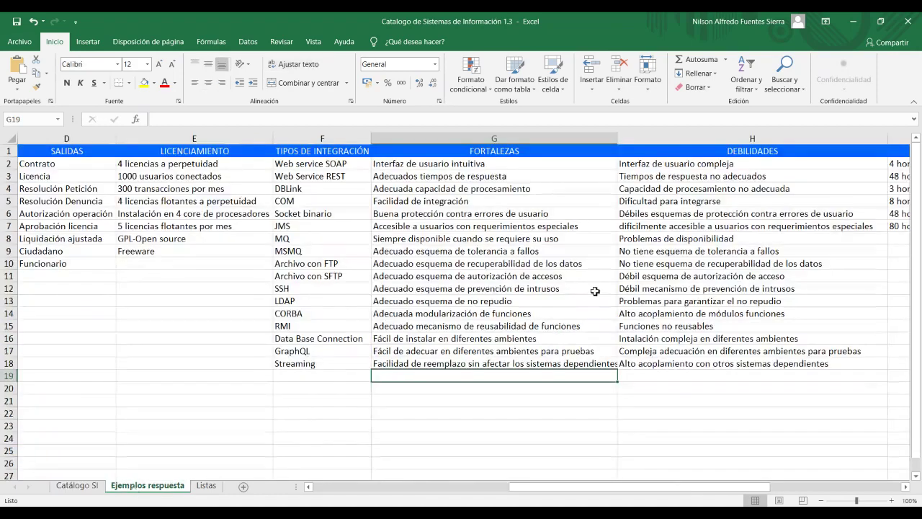
pyautogui.click(771, 165)
pyautogui.doubleClick(705, 165)
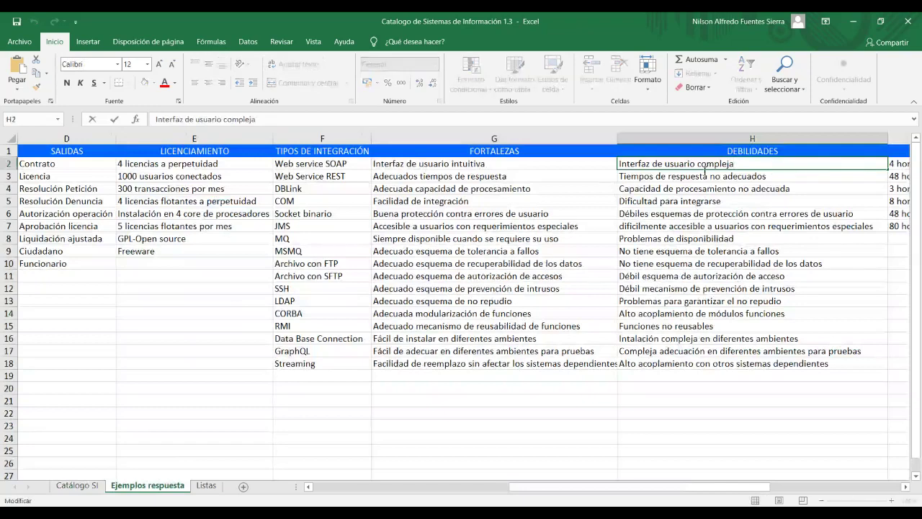
pyautogui.moveTo(735, 164); pyautogui.dragTo(615, 153)
pyautogui.hotkey('ctrl', 'c')
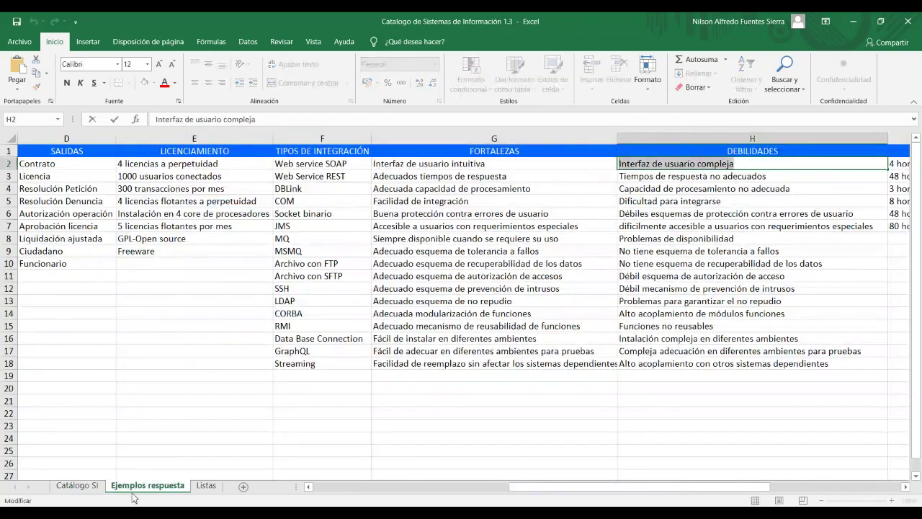
pyautogui.click(77, 485)
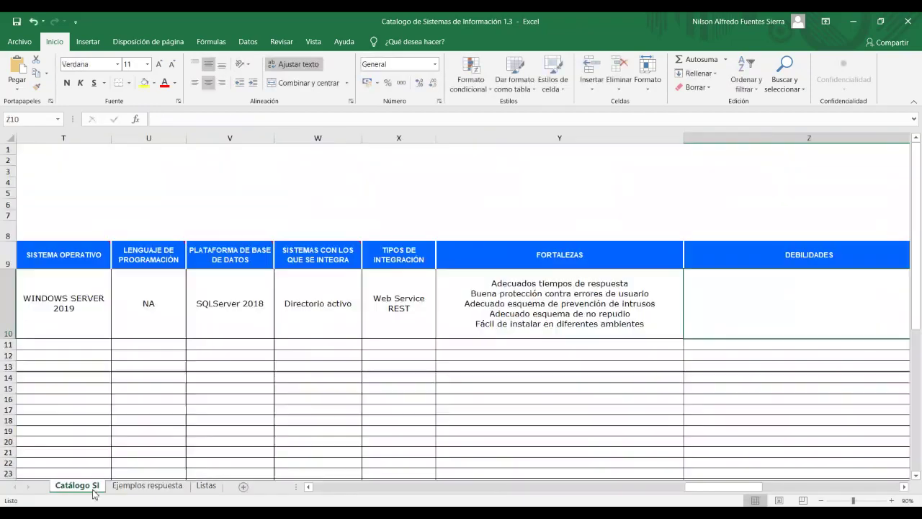
pyautogui.doubleClick(752, 290)
pyautogui.hotkey('ctrl', 'v')
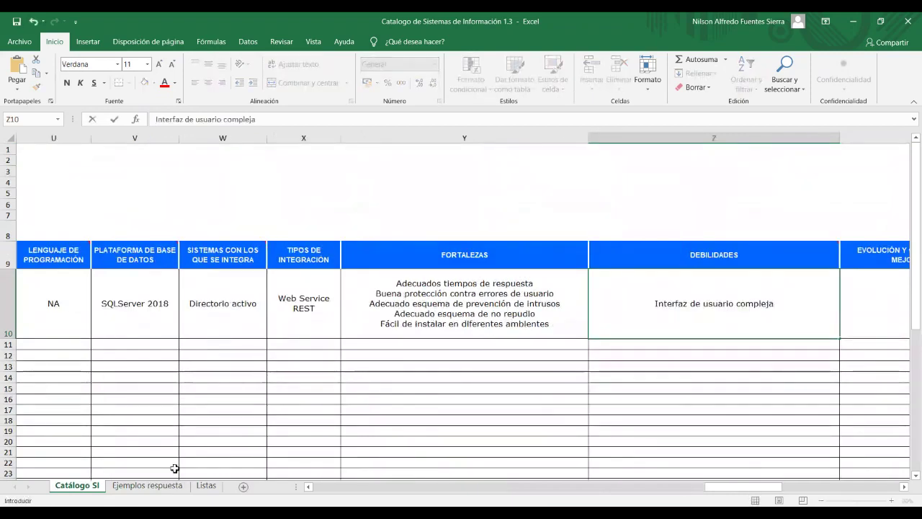
# Add 'Dificultad para integrarse' from H5 as a second line in Z10.
pyautogui.click(148, 485)
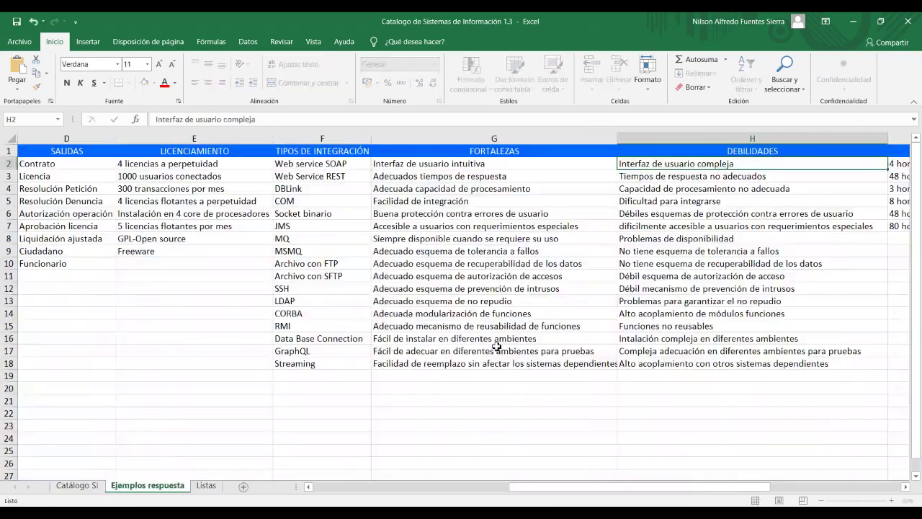
pyautogui.click(775, 188)
pyautogui.click(692, 201)
pyautogui.click(584, 199)
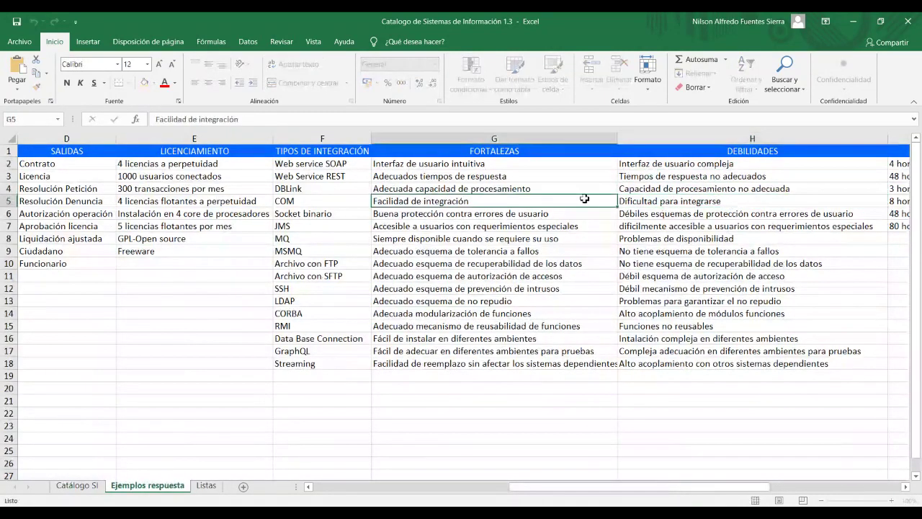
pyautogui.doubleClick(722, 201)
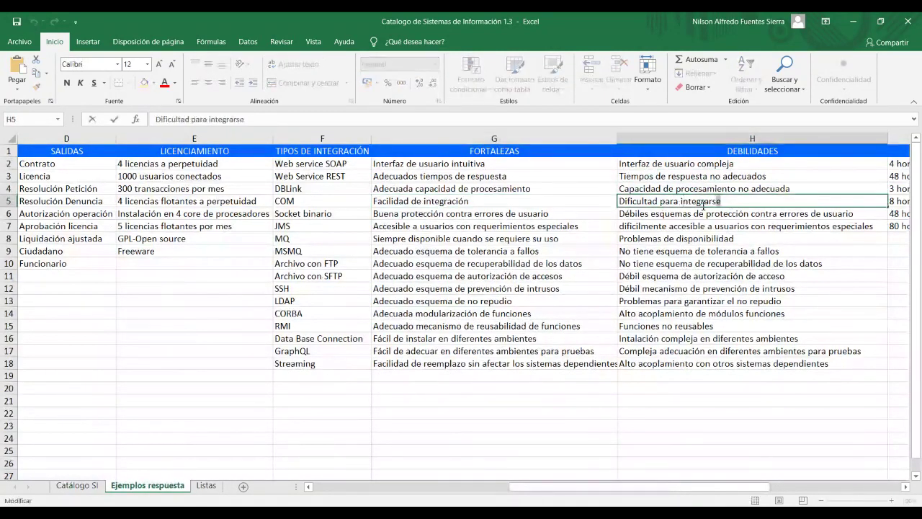
pyautogui.moveTo(722, 201); pyautogui.dragTo(618, 201)
pyautogui.hotkey('ctrl', 'c')
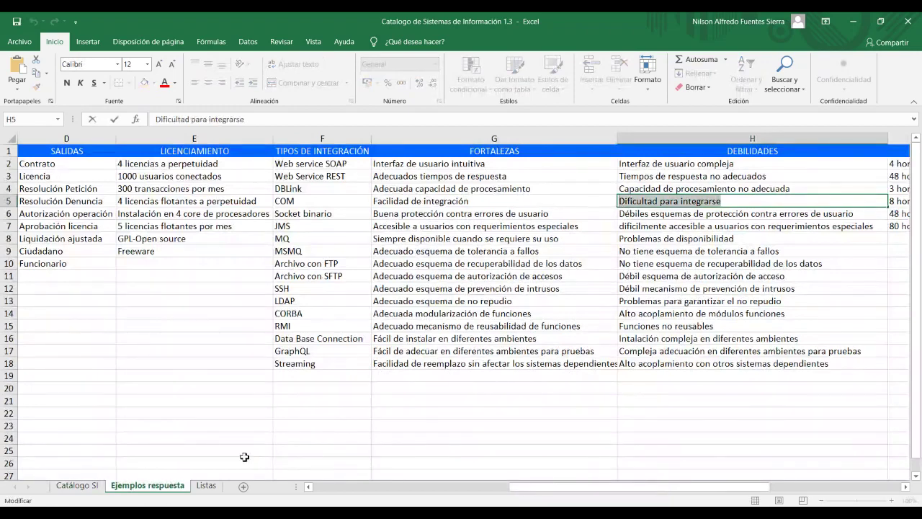
pyautogui.click(77, 485)
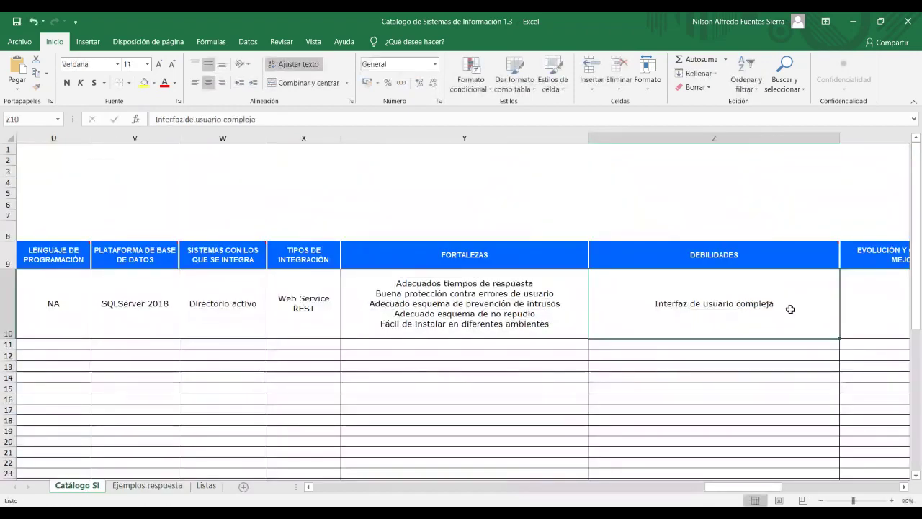
pyautogui.doubleClick(791, 309)
pyautogui.hotkey('alt', 'Return')
pyautogui.hotkey('ctrl', 'v')
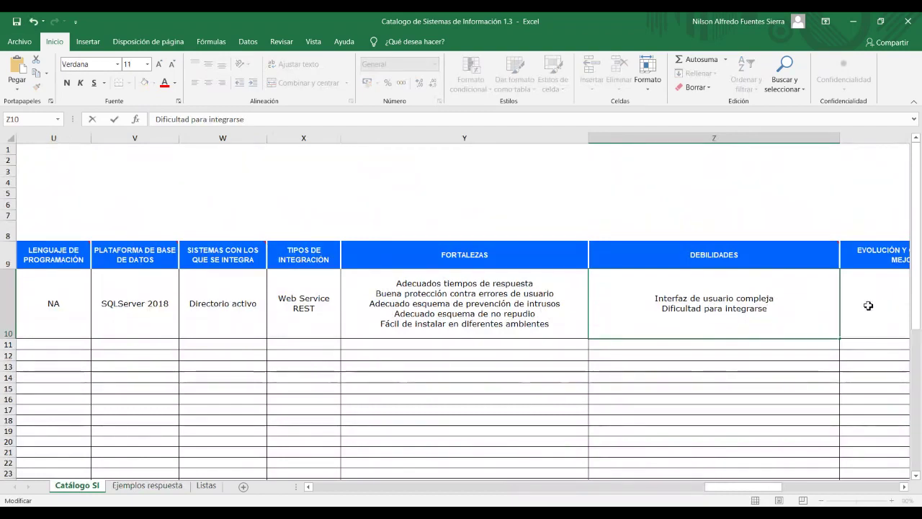
# Add 'Funciones no reusables' from H15 as Z10's third line and commit the cell.
pyautogui.click(157, 487)
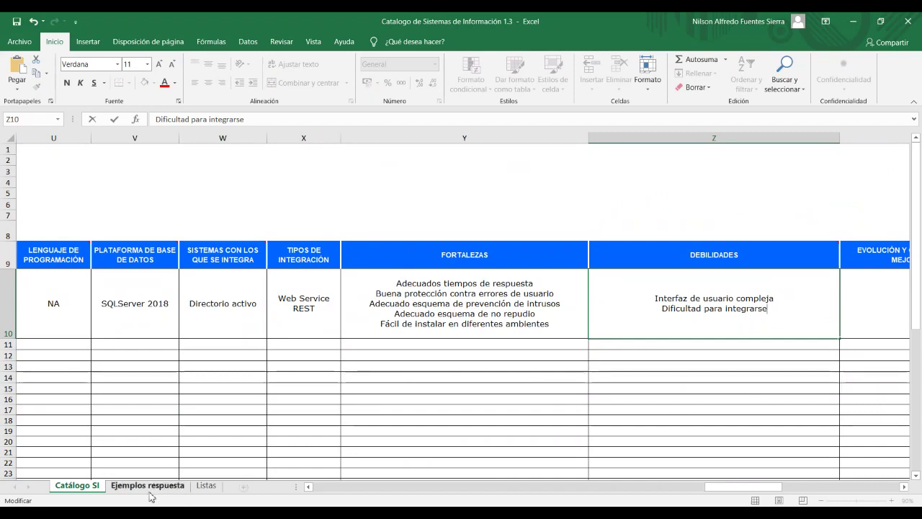
pyautogui.click(813, 243)
pyautogui.click(796, 277)
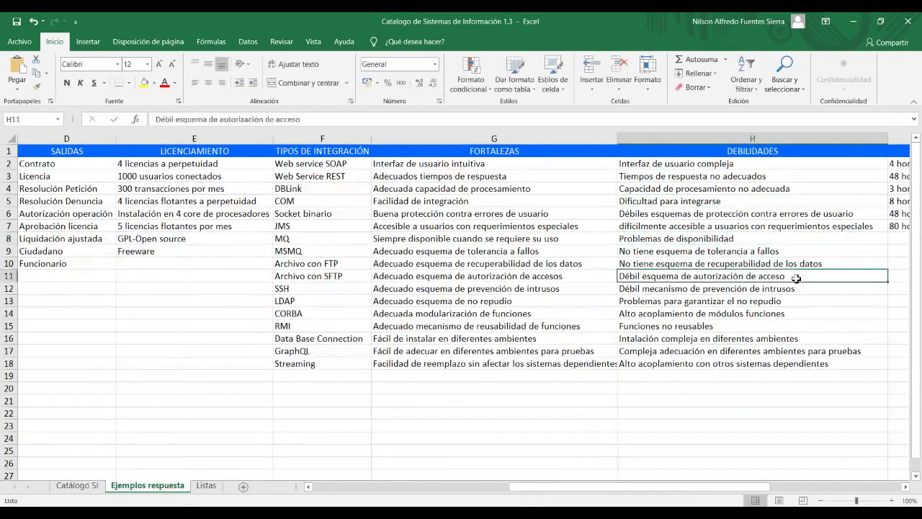
pyautogui.click(784, 351)
pyautogui.doubleClick(742, 328)
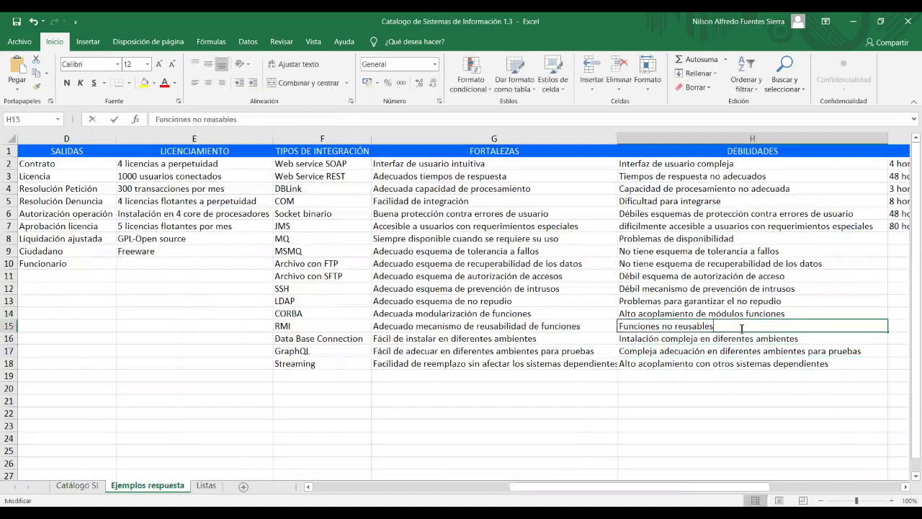
pyautogui.moveTo(742, 328); pyautogui.dragTo(532, 317)
pyautogui.hotkey('ctrl', 'c')
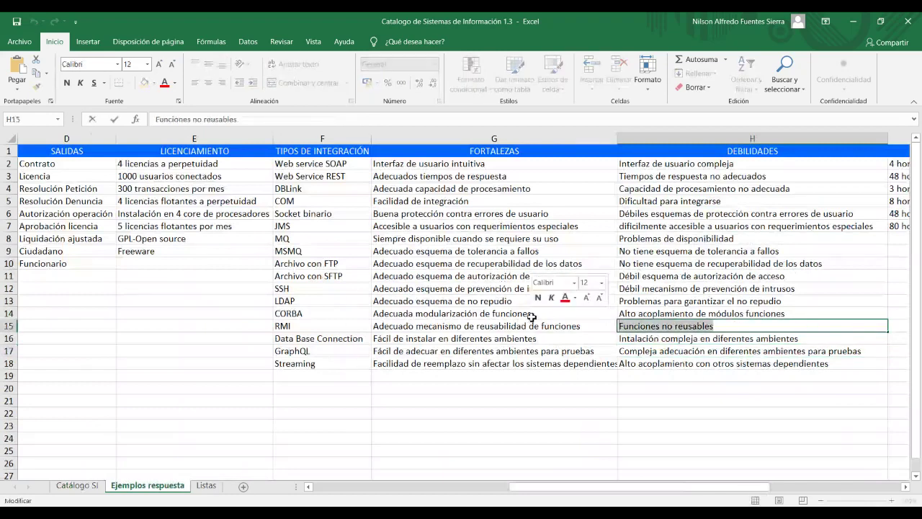
pyautogui.click(77, 485)
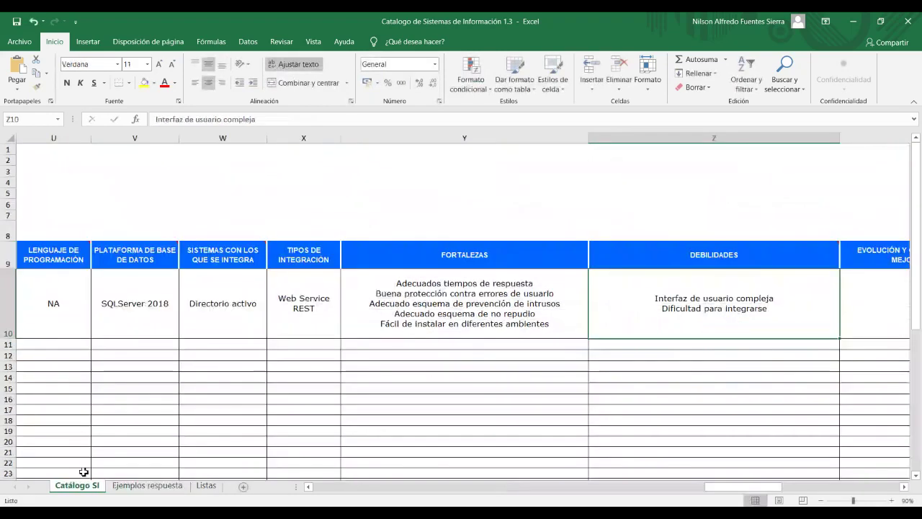
pyautogui.doubleClick(772, 309)
pyautogui.hotkey('alt', 'Return')
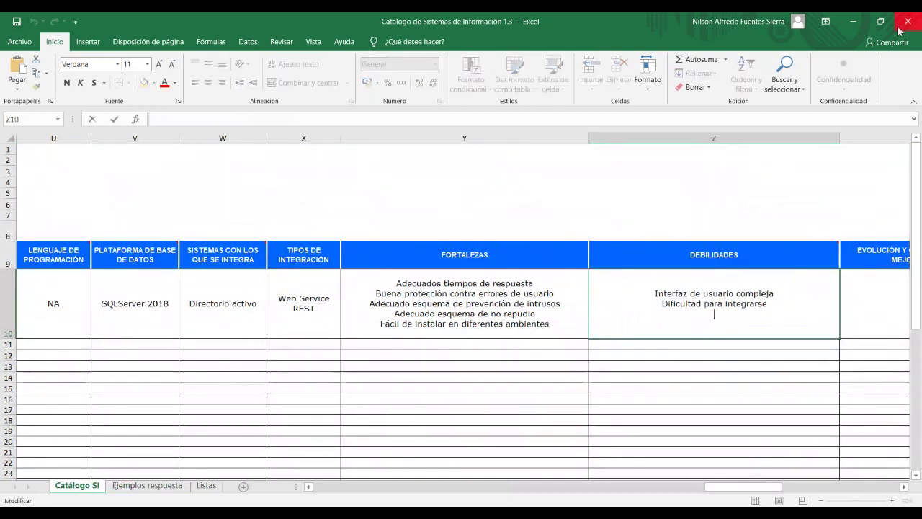
pyautogui.hotkey('ctrl', 'v')
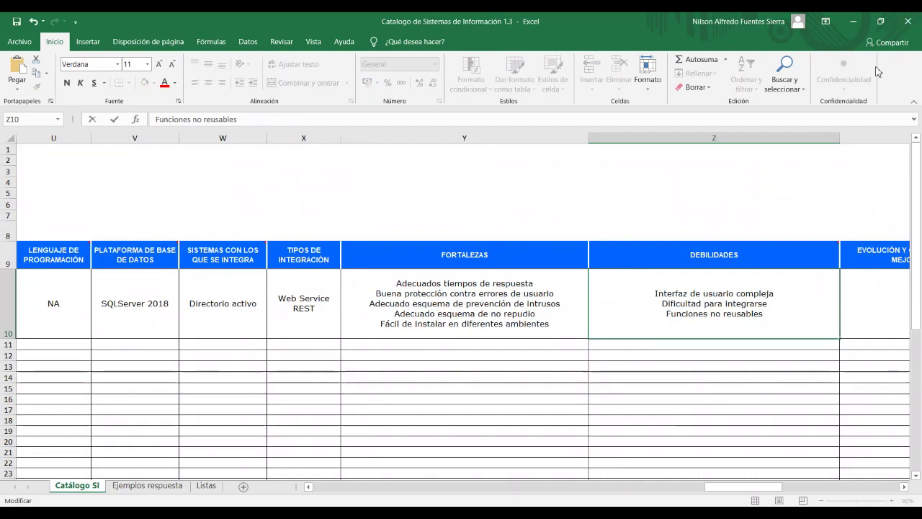
pyautogui.click(700, 354)
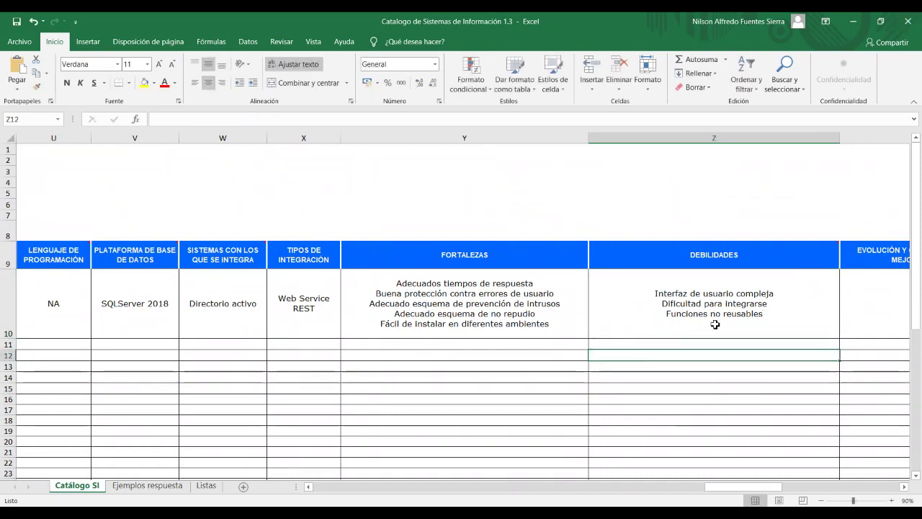
pyautogui.click(716, 324)
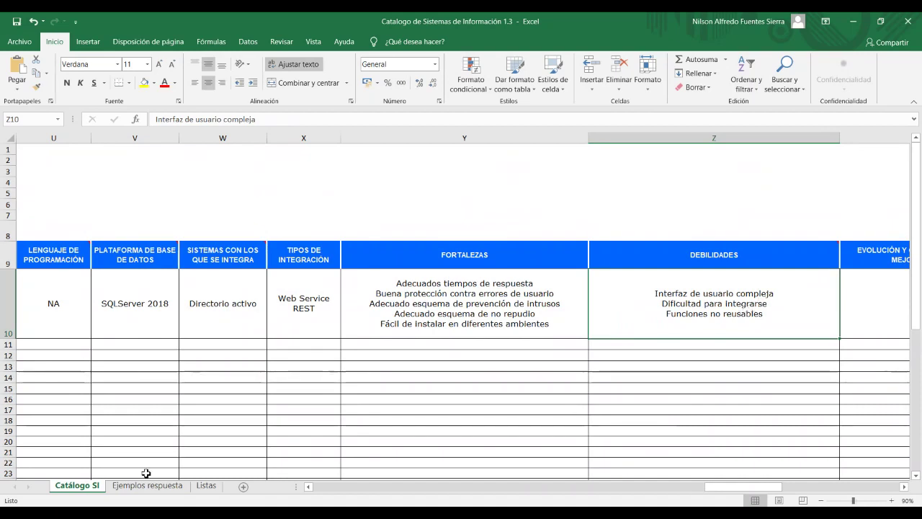
# Review the remaining example weaknesses in H12, H10, H8, H7 and H4, then return to Catálogo SI.
pyautogui.click(147, 485)
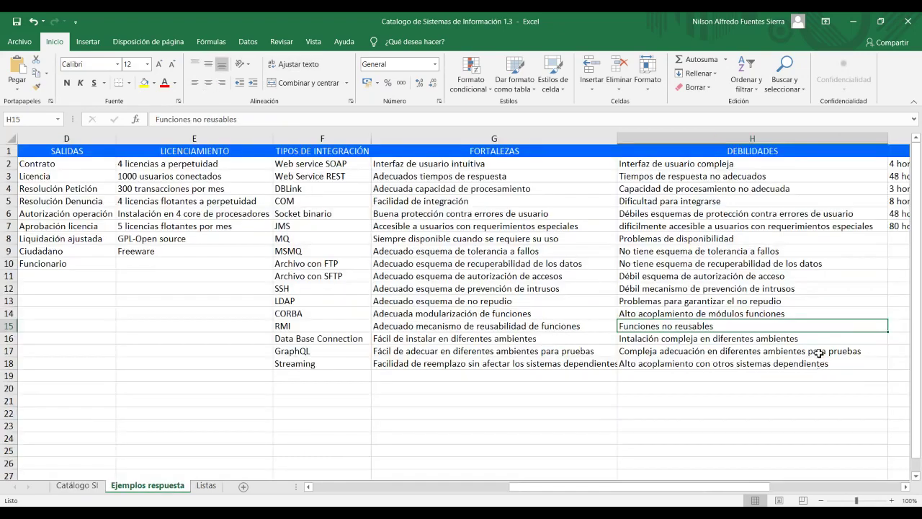
pyautogui.click(764, 289)
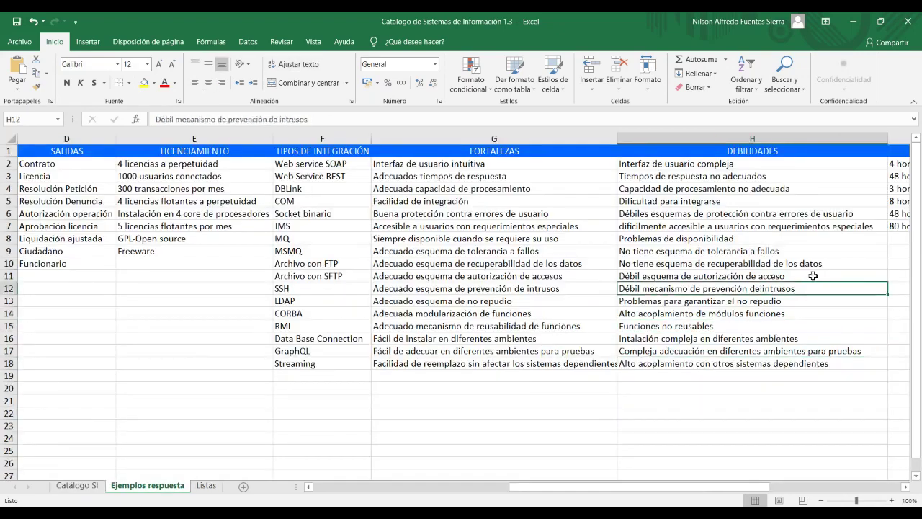
pyautogui.click(813, 264)
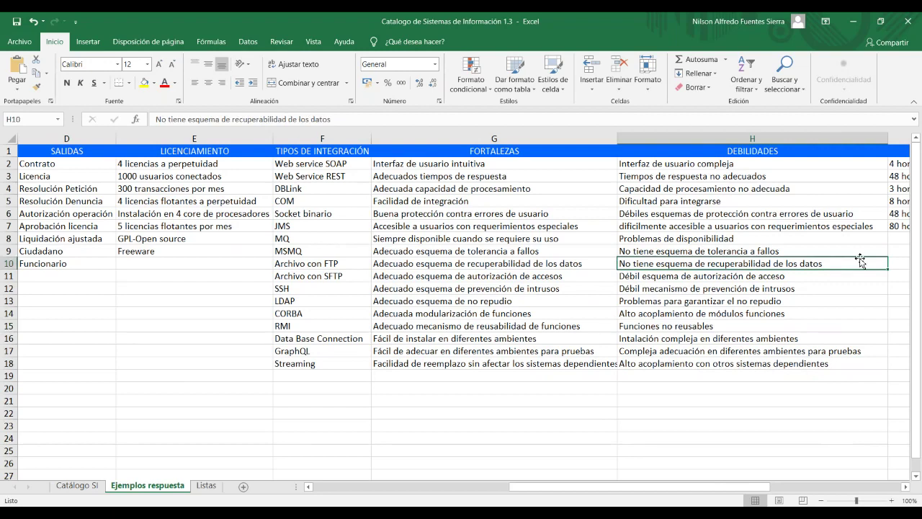
pyautogui.click(771, 239)
pyautogui.click(756, 226)
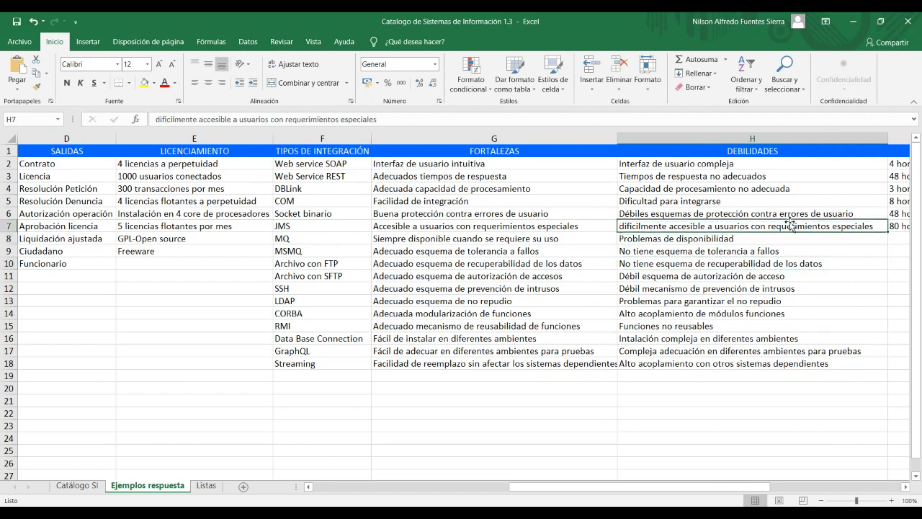
pyautogui.click(754, 189)
pyautogui.click(75, 486)
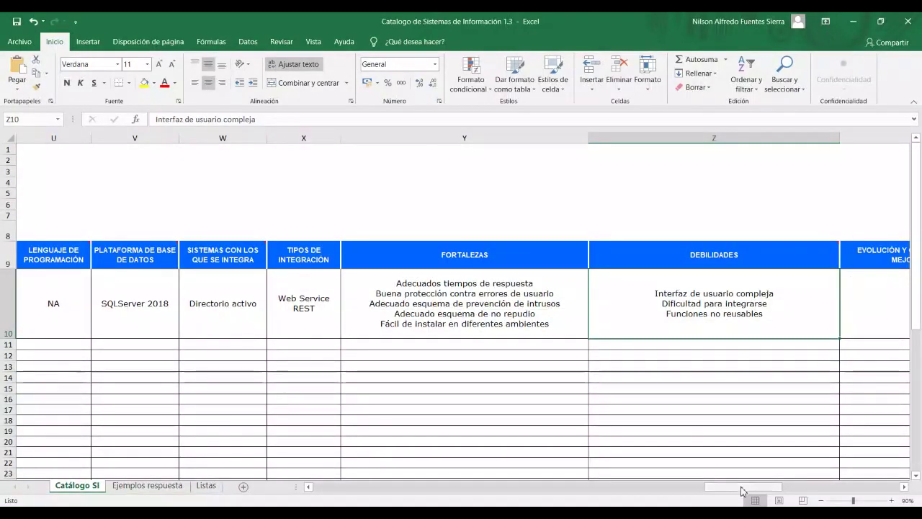
pyautogui.hscroll(1, 703, 344)
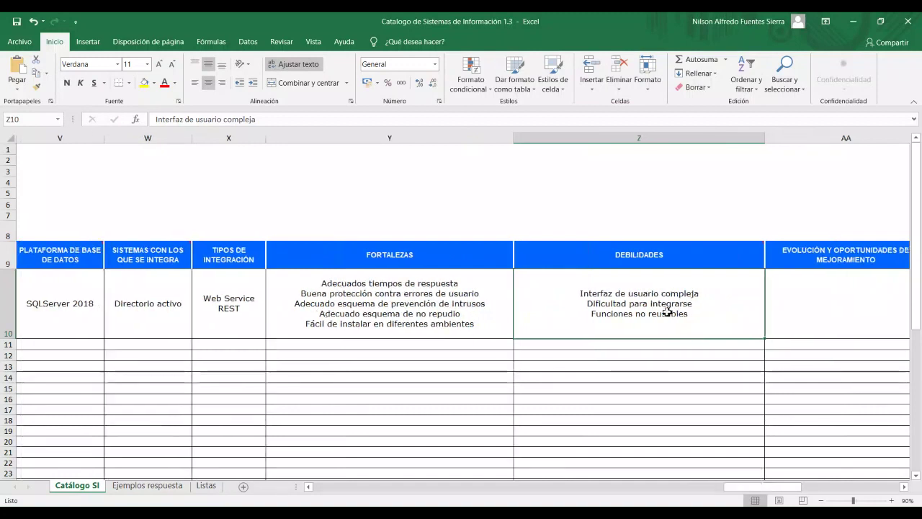
pyautogui.moveTo(742, 487); pyautogui.dragTo(760, 488)
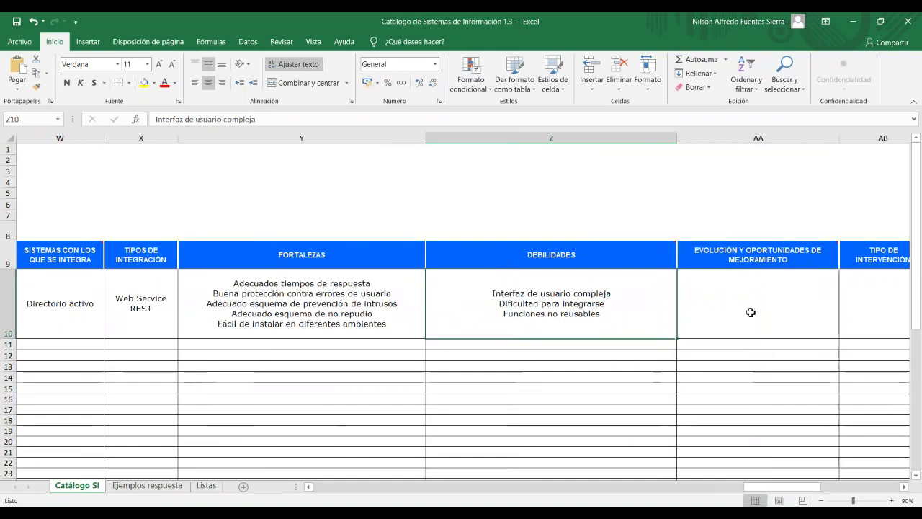
pyautogui.click(751, 312)
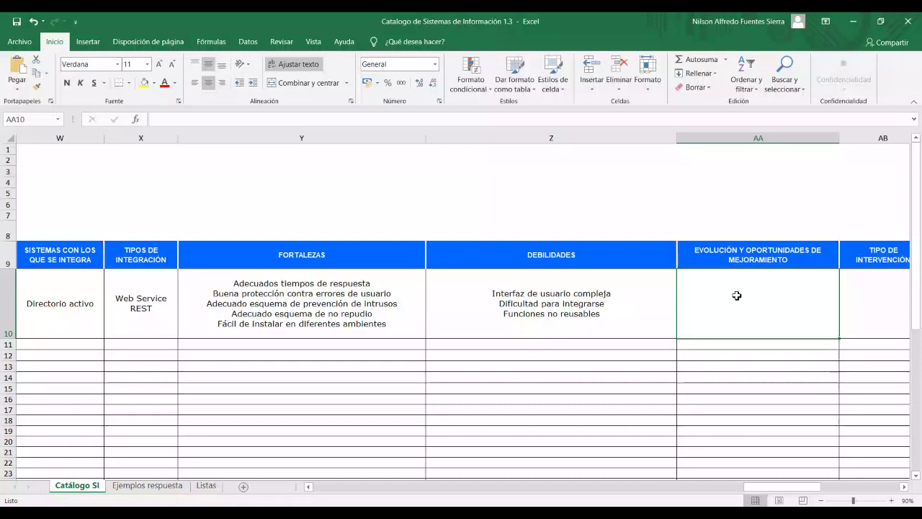
pyautogui.press('Left')
pyautogui.press('Right')
pyautogui.doubleClick(752, 290)
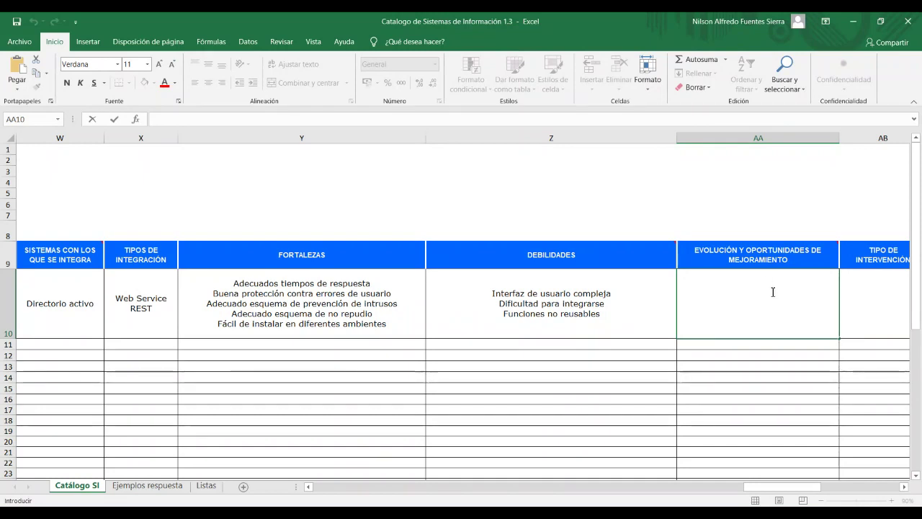
pyautogui.moveTo(779, 271)
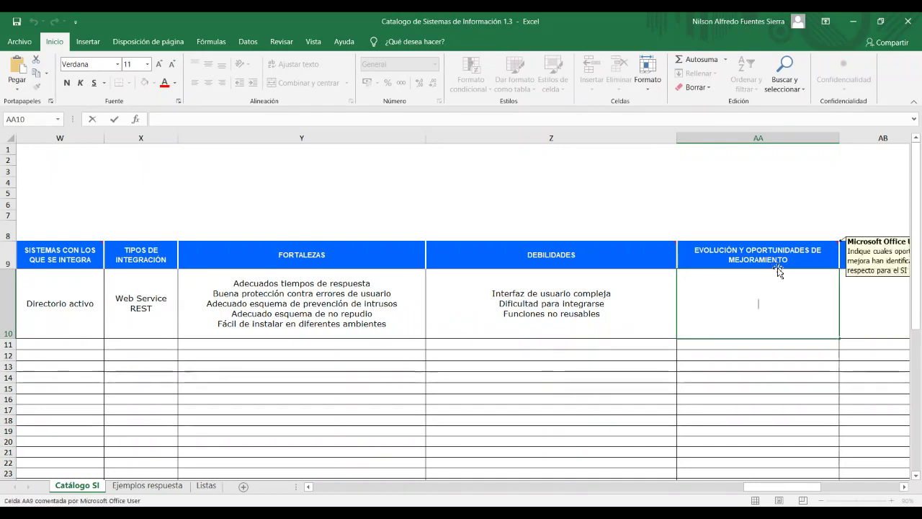
pyautogui.click(549, 299)
pyautogui.click(730, 299)
pyautogui.doubleClick(733, 299)
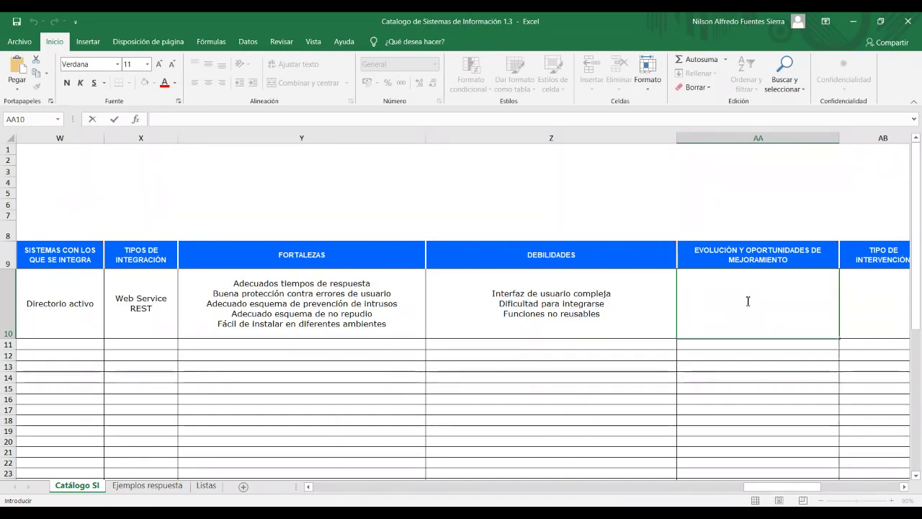
pyautogui.click(586, 321)
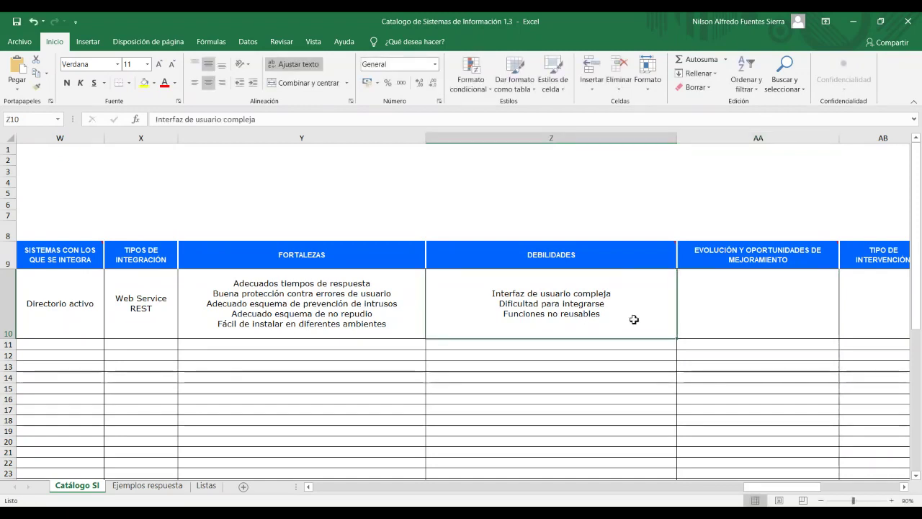
pyautogui.doubleClick(610, 294)
pyautogui.moveTo(610, 295); pyautogui.dragTo(679, 305)
pyautogui.click(702, 305)
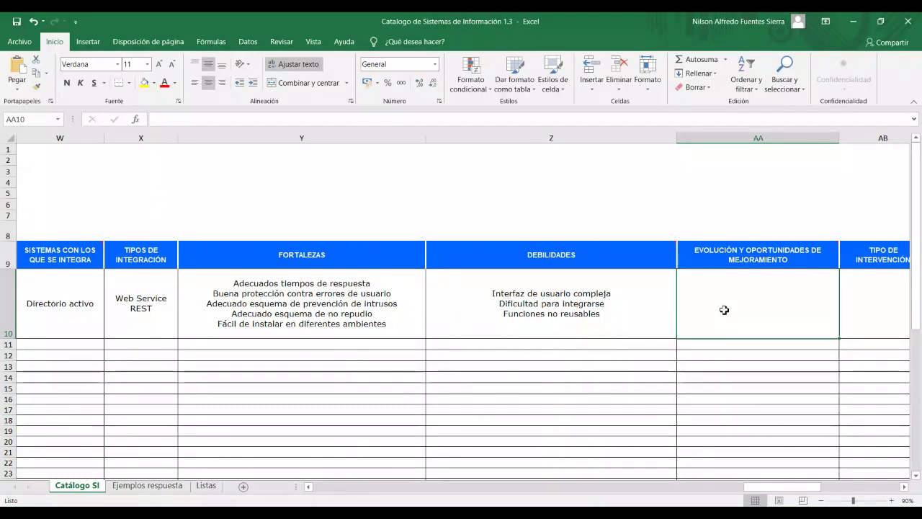
pyautogui.doubleClick(605, 303)
pyautogui.moveTo(605, 303); pyautogui.dragTo(479, 303)
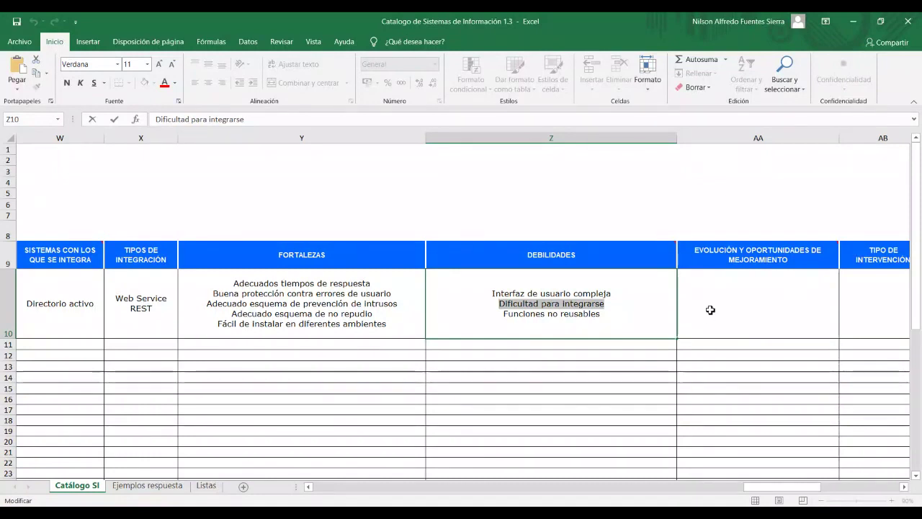
pyautogui.click(712, 310)
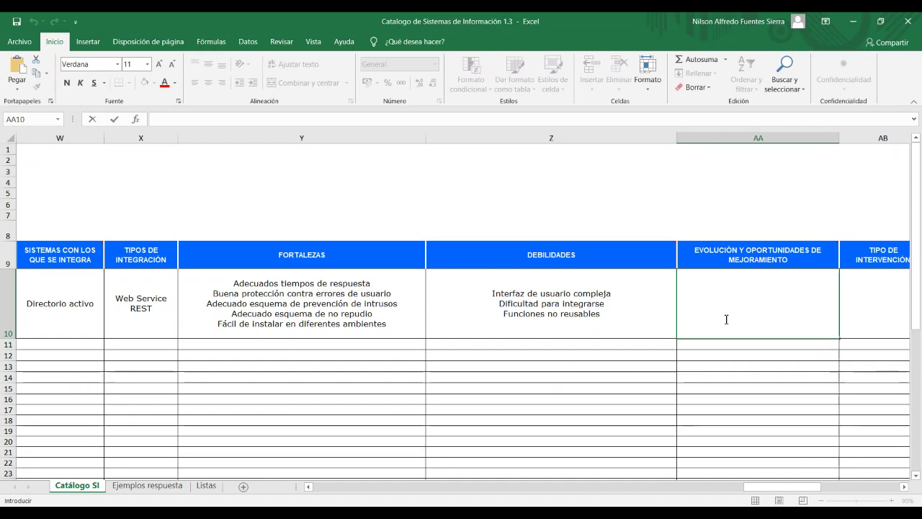
# Enter 'Mejorar el esquema de integración y reusabilidad de las funciones del sistema' in AA10, replacing a false start.
pyautogui.write('implemen')
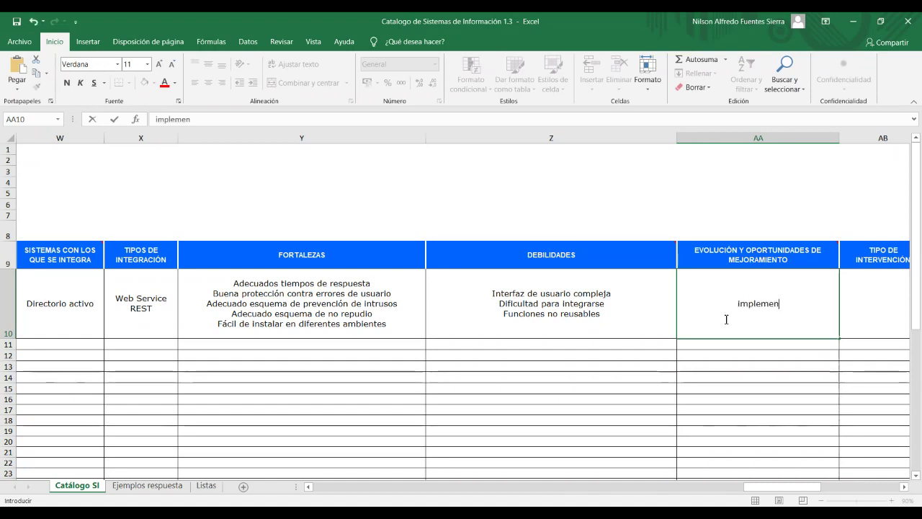
pyautogui.press('Home')
pyautogui.press('Delete')
pyautogui.write('I')
pyautogui.press('End')
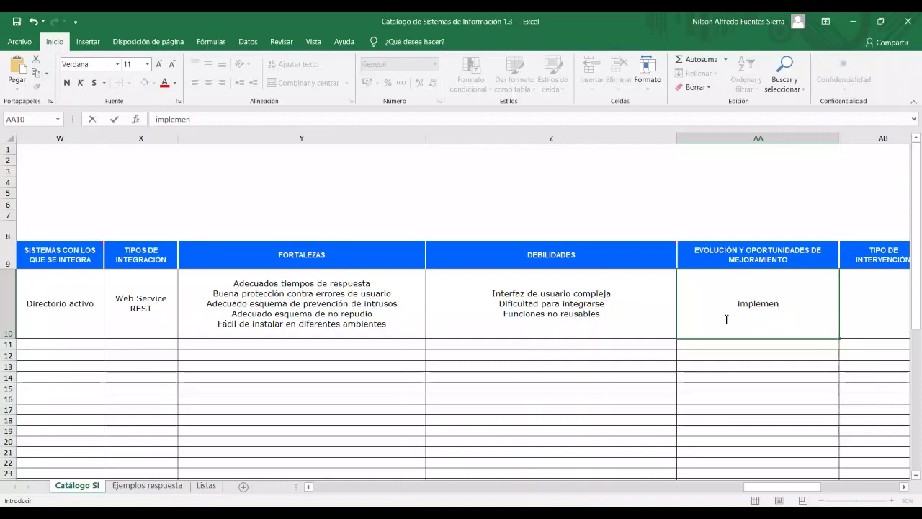
pyautogui.press('BackSpace')
pyautogui.press('BackSpace')
pyautogui.press('BackSpace')
pyautogui.press('BackSpace')
pyautogui.press('BackSpace')
pyautogui.press('BackSpace')
pyautogui.press('BackSpace')
pyautogui.press('BackSpace')
pyautogui.write('mejor')
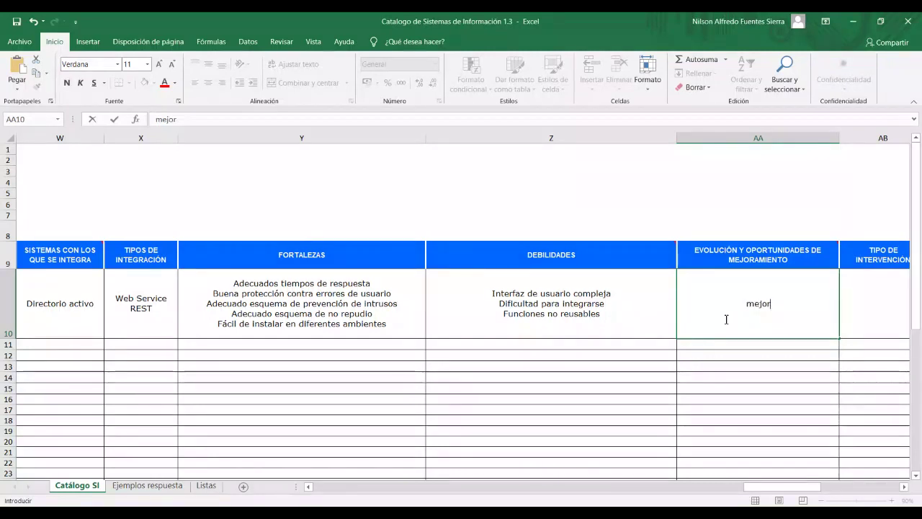
pyautogui.write('ar el esquema')
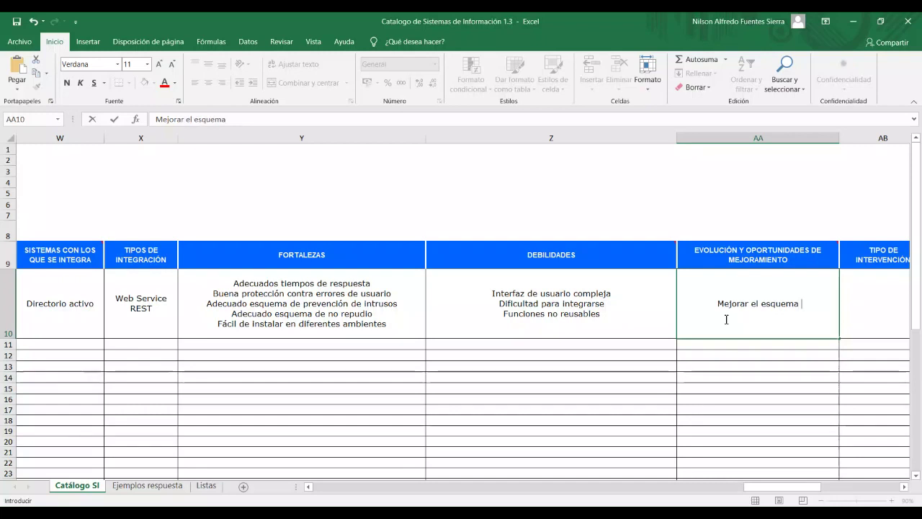
pyautogui.write(' de int')
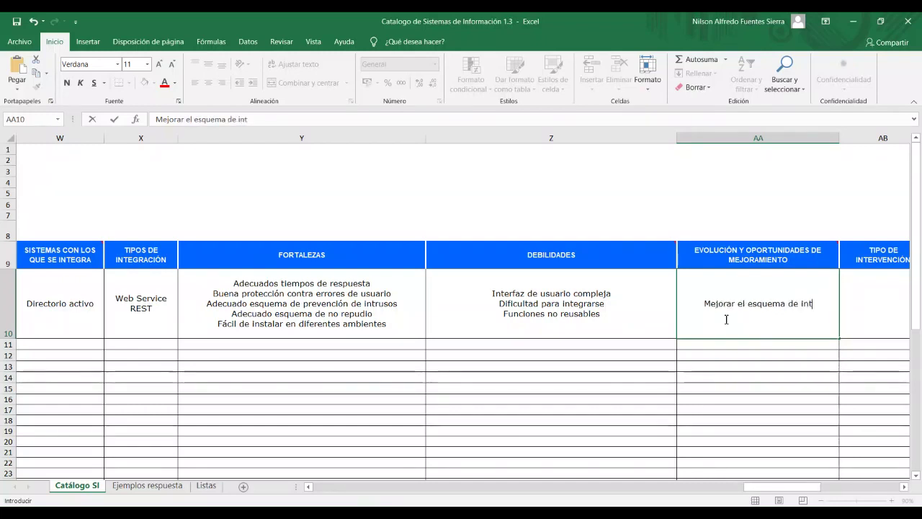
pyautogui.write('egración')
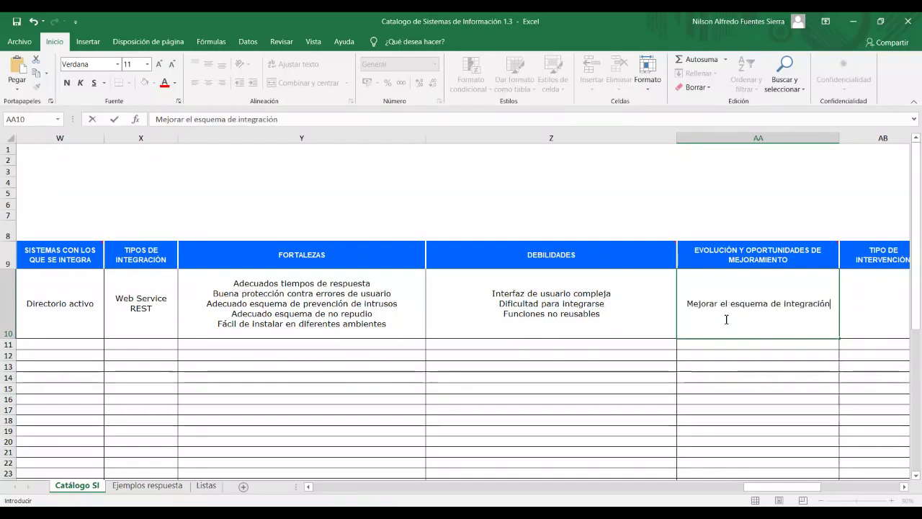
pyautogui.write(' y r')
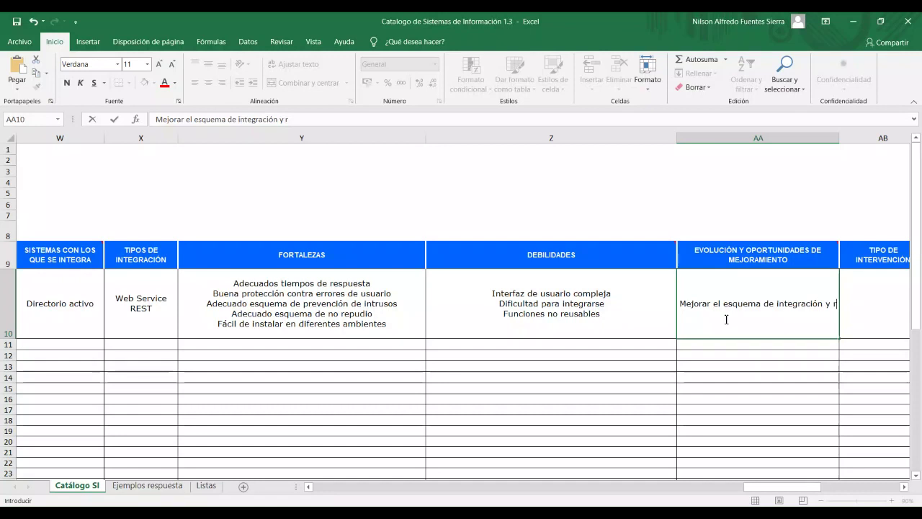
pyautogui.write('eusabilidad')
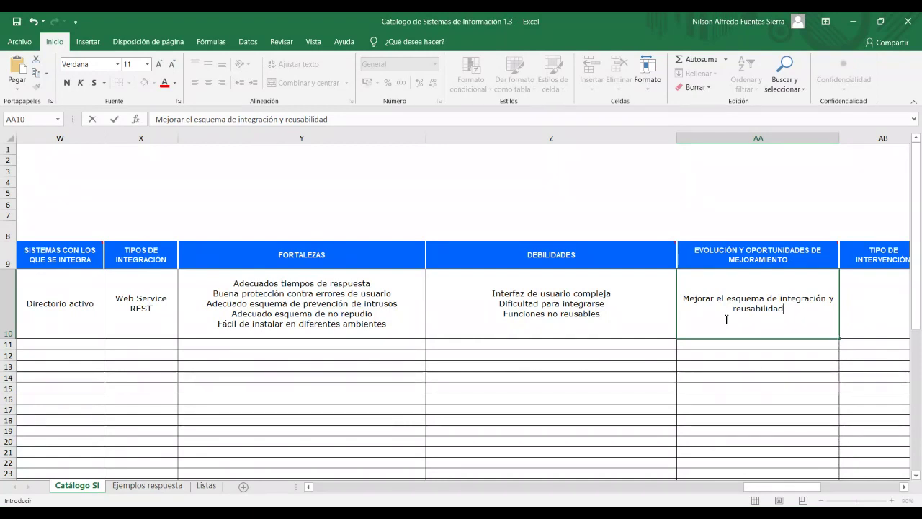
pyautogui.write('de ')
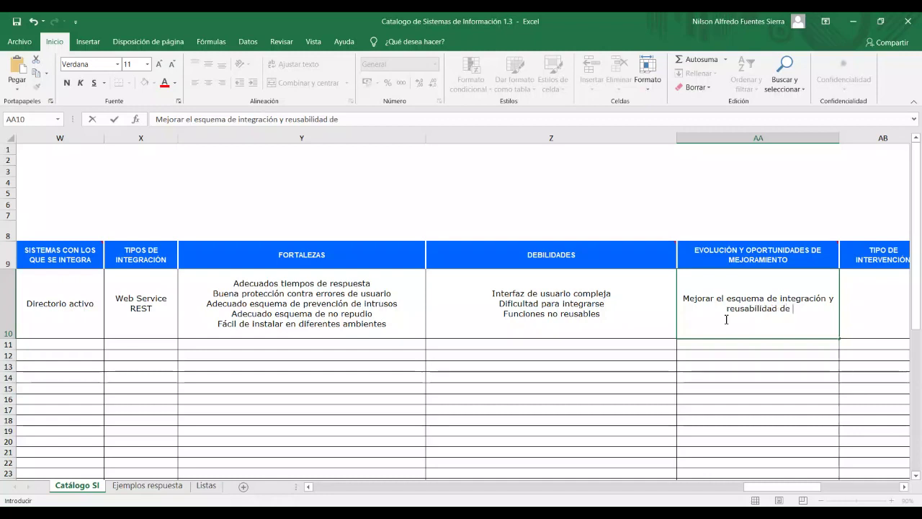
pyautogui.write('las funciones del sistema')
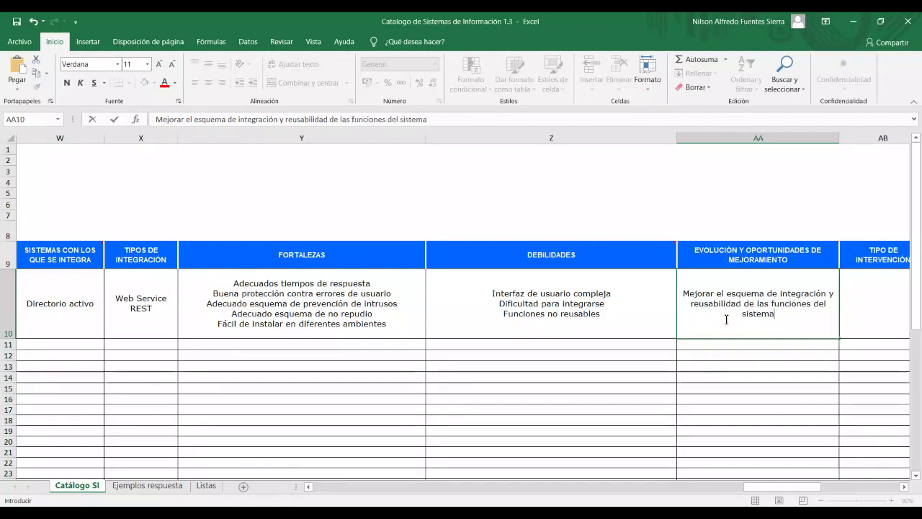
pyautogui.click(678, 400)
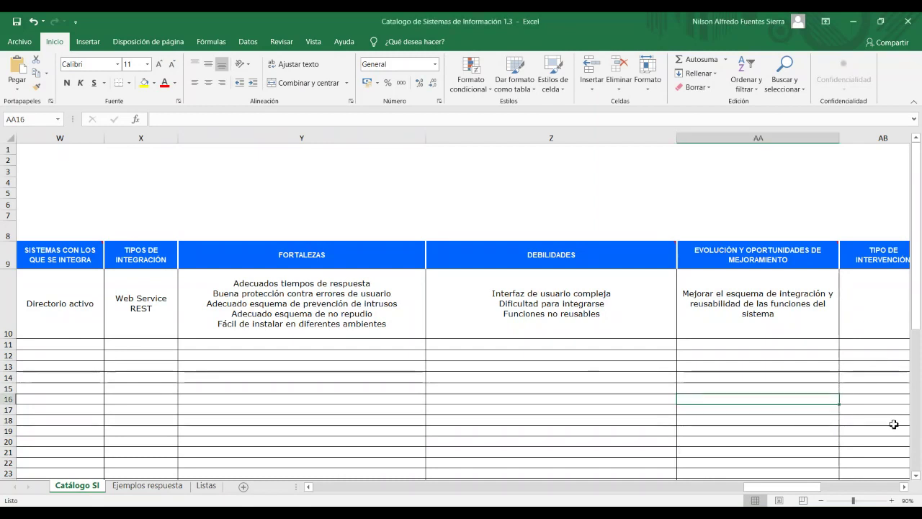
# Pick Mejorar from the validation dropdown in intervention-type cell AB10.
pyautogui.moveTo(767, 490); pyautogui.dragTo(828, 491)
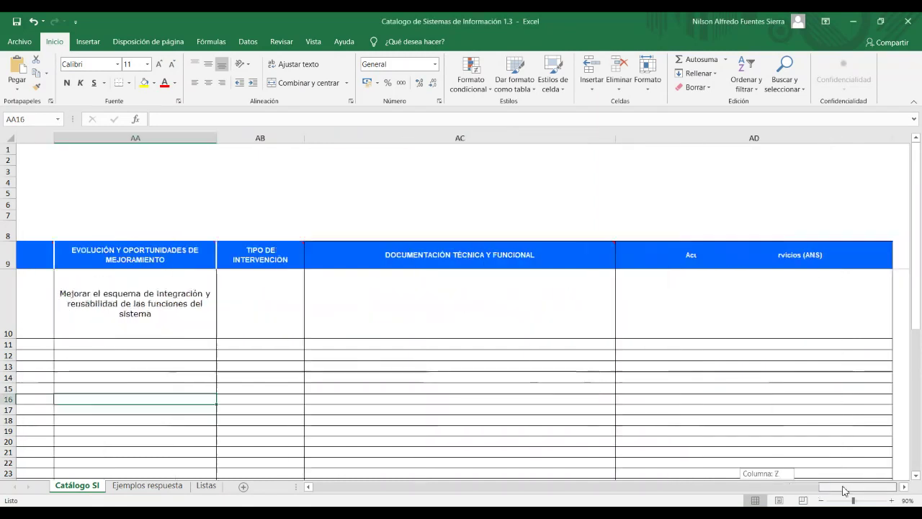
pyautogui.click(244, 319)
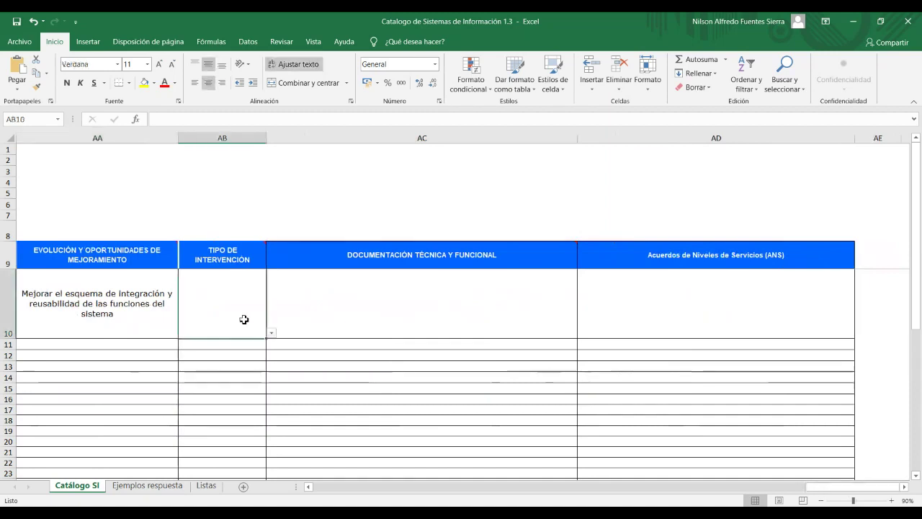
pyautogui.click(271, 333)
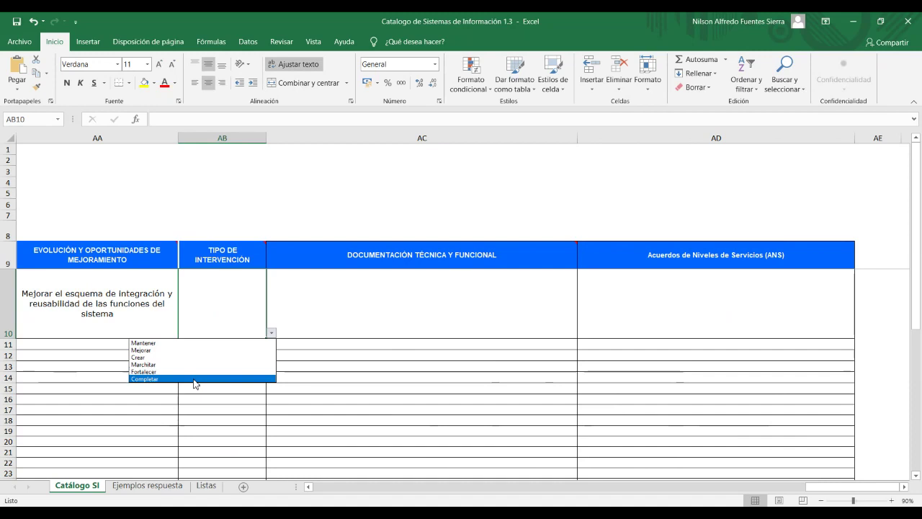
pyautogui.click(189, 350)
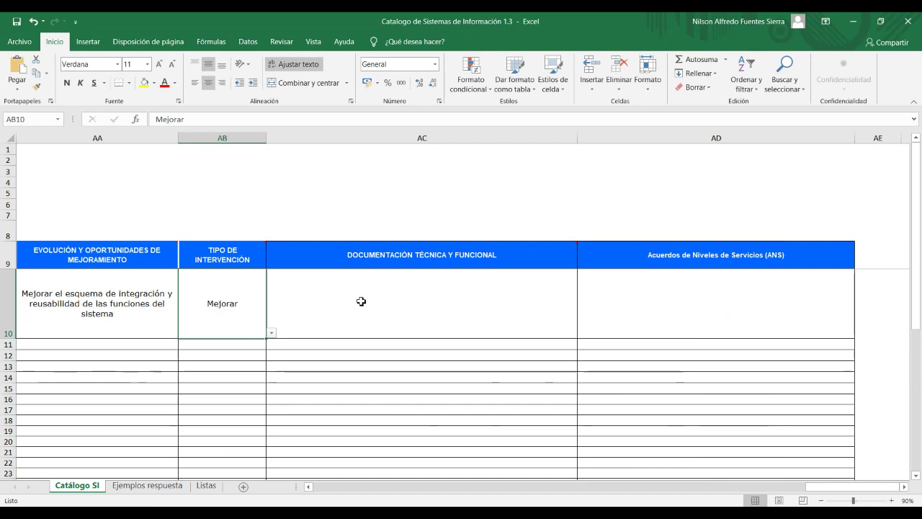
pyautogui.click(362, 302)
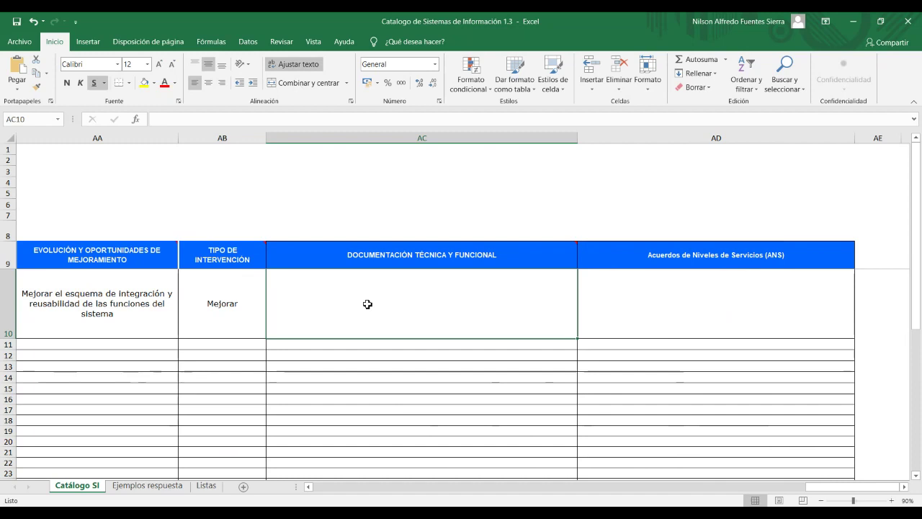
pyautogui.doubleClick(372, 304)
pyautogui.write('Manua')
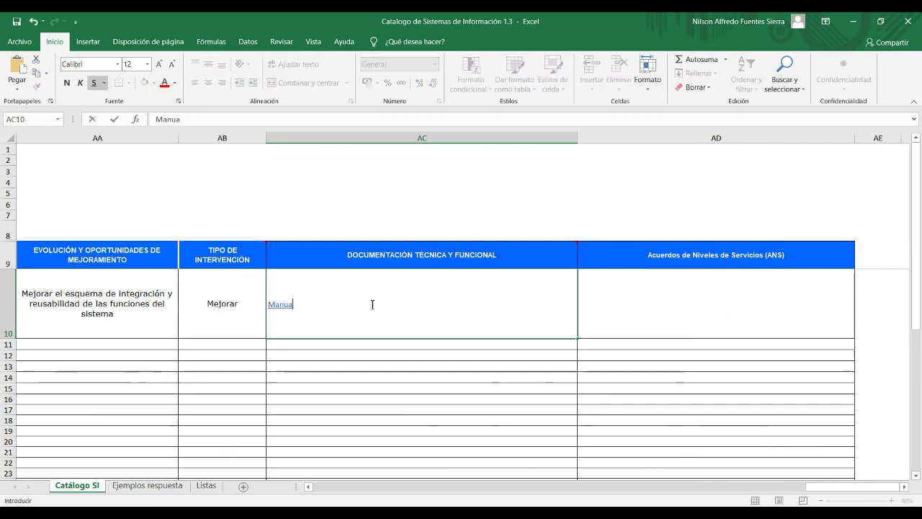
pyautogui.write('l funcional:')
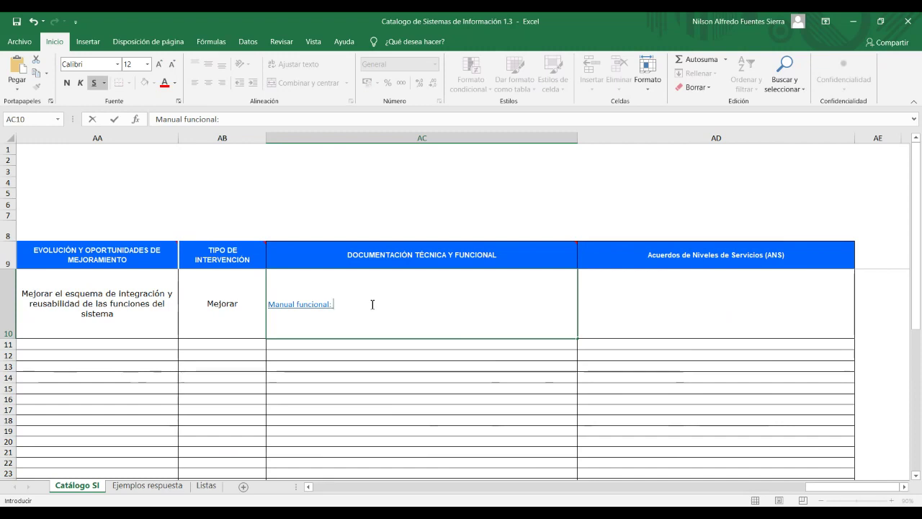
pyautogui.write(' http://')
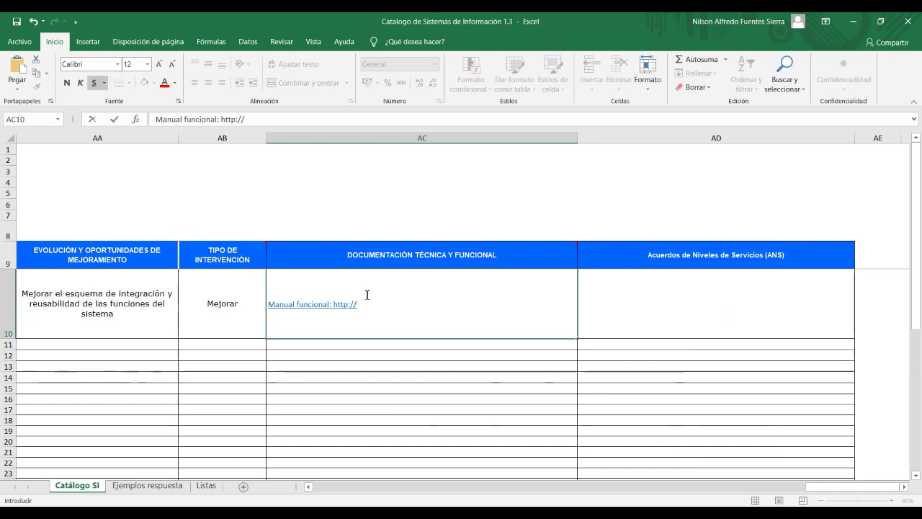
pyautogui.write('docu/manual')
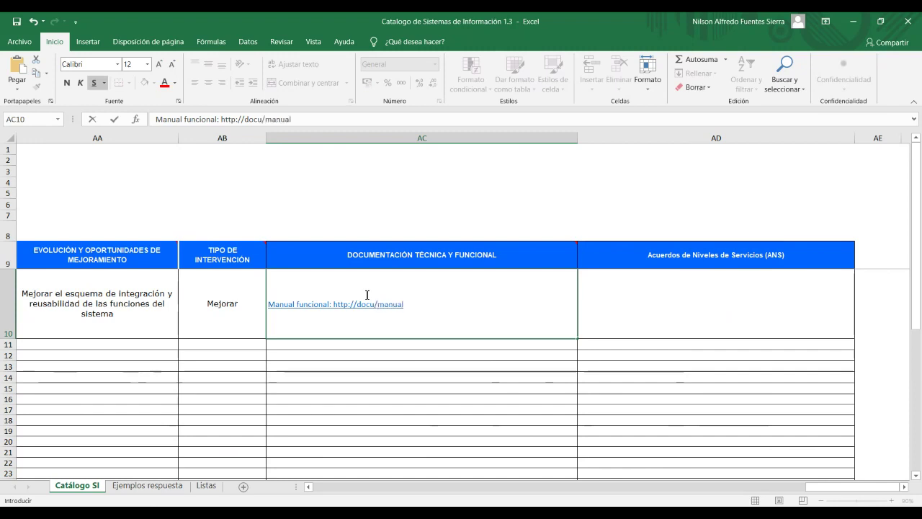
pyautogui.write('funcionalSISCON')
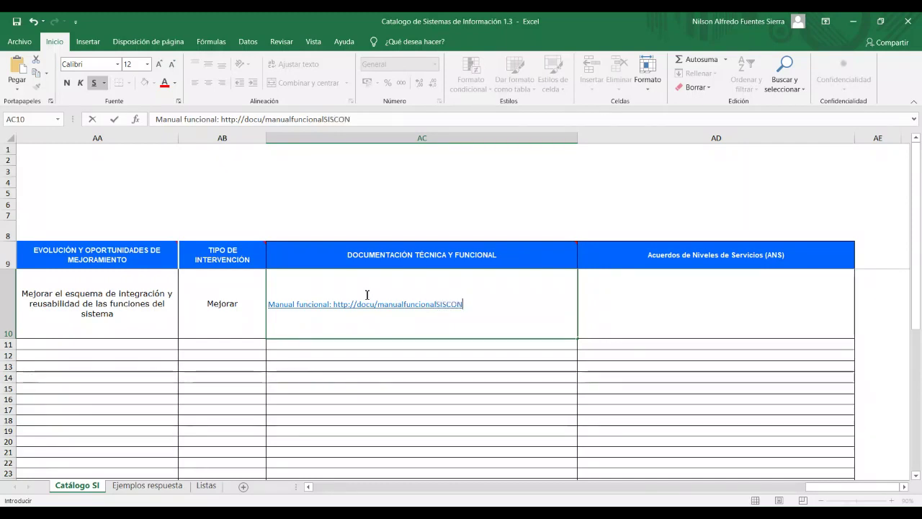
pyautogui.press('Return')
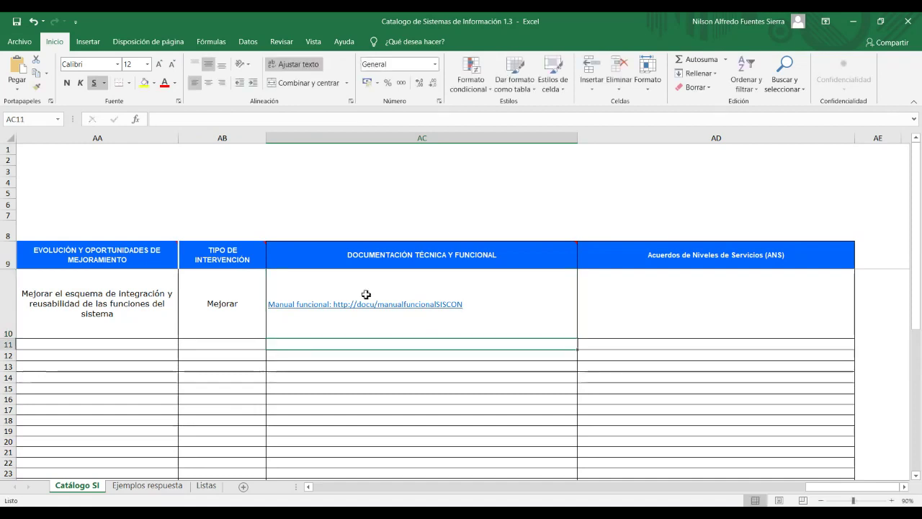
# Duplicate the functional manual link onto a second line in AC10.
pyautogui.click(474, 305)
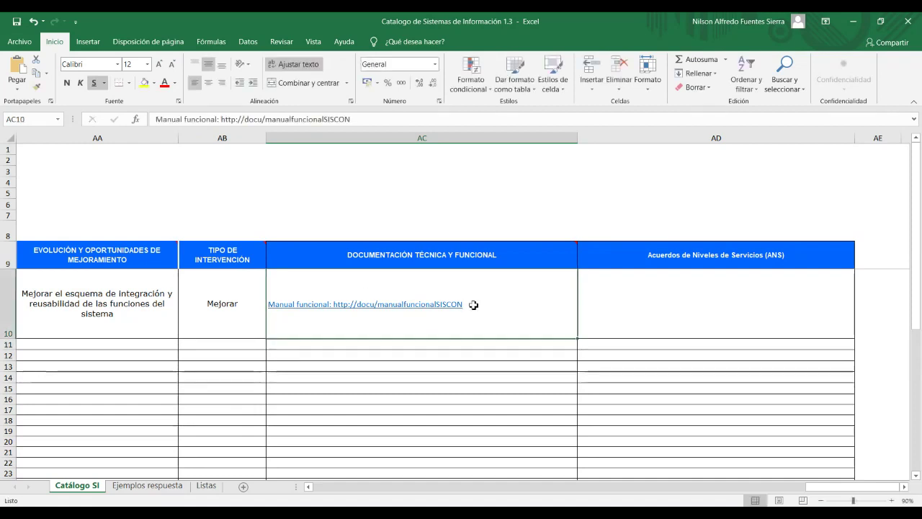
pyautogui.doubleClick(464, 305)
pyautogui.moveTo(465, 305); pyautogui.dragTo(271, 308)
pyautogui.hotkey('ctrl', 'c')
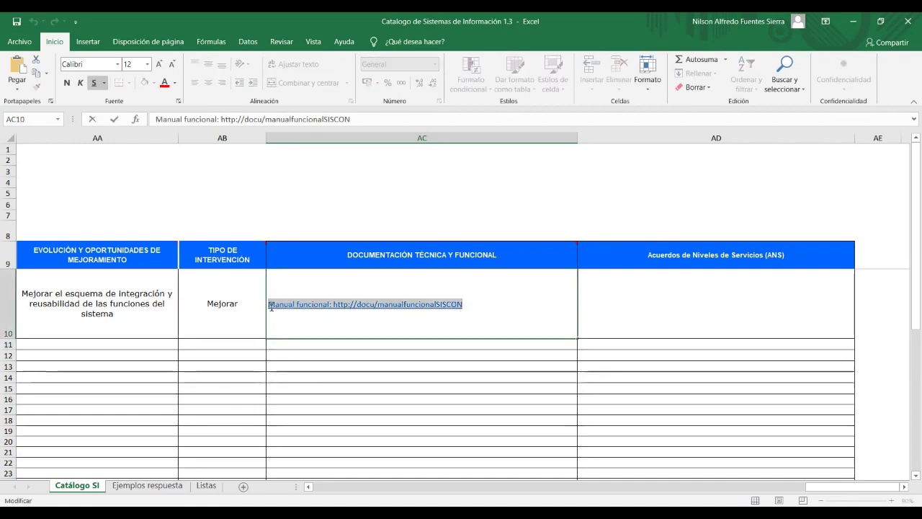
pyautogui.click(473, 309)
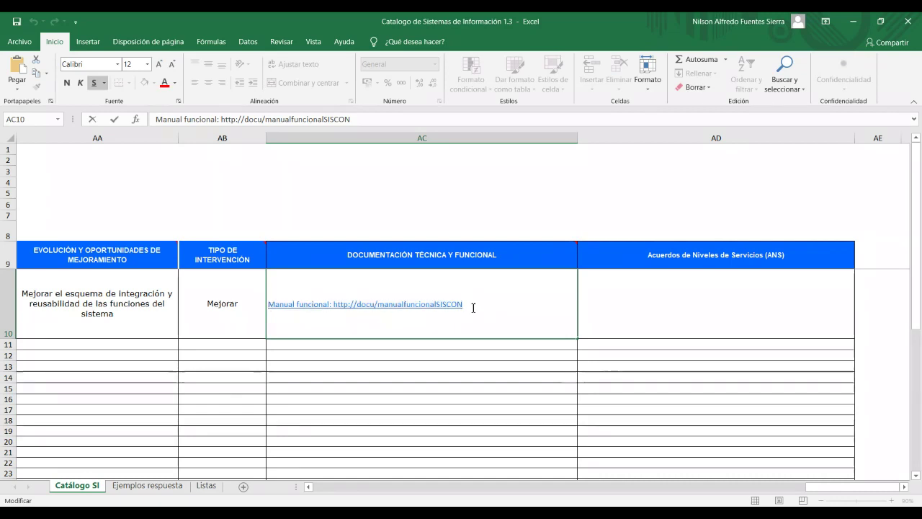
pyautogui.hotkey('alt', 'Return')
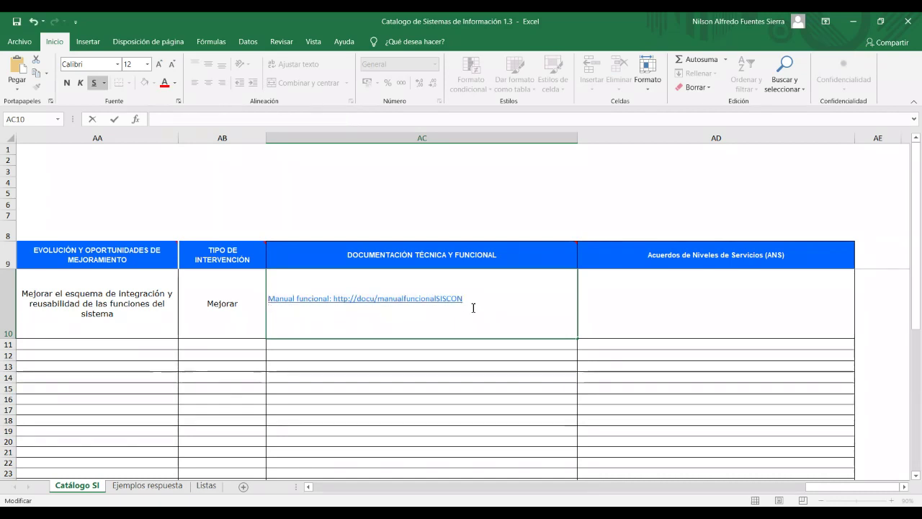
pyautogui.hotkey('ctrl', 'v')
# Change 'funcional' to 'instalcion' in the second line, making the installation manual link.
pyautogui.moveTo(297, 309); pyautogui.dragTo(330, 310)
pyautogui.write('instalación')
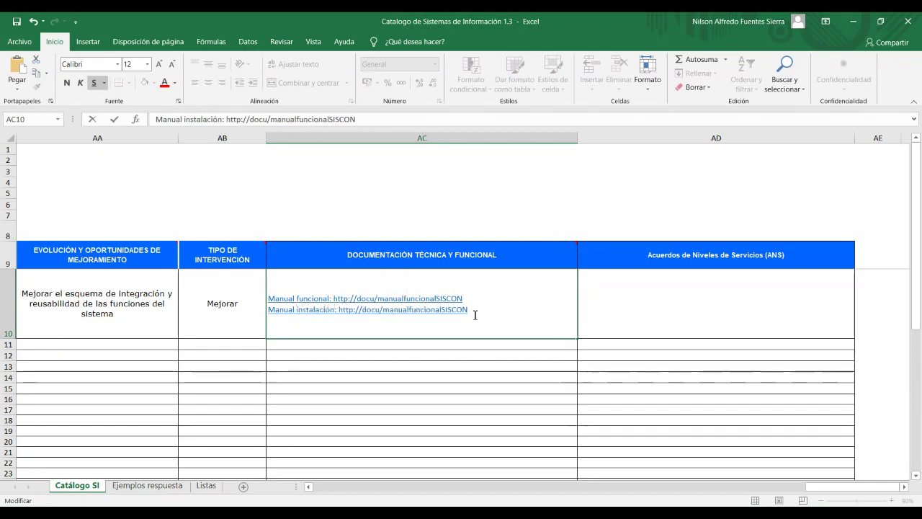
pyautogui.press('BackSpace')
pyautogui.press('BackSpace')
pyautogui.press('BackSpace')
pyautogui.press('BackSpace')
pyautogui.press('BackSpace')
pyautogui.press('BackSpace')
pyautogui.press('BackSpace')
pyautogui.press('BackSpace')
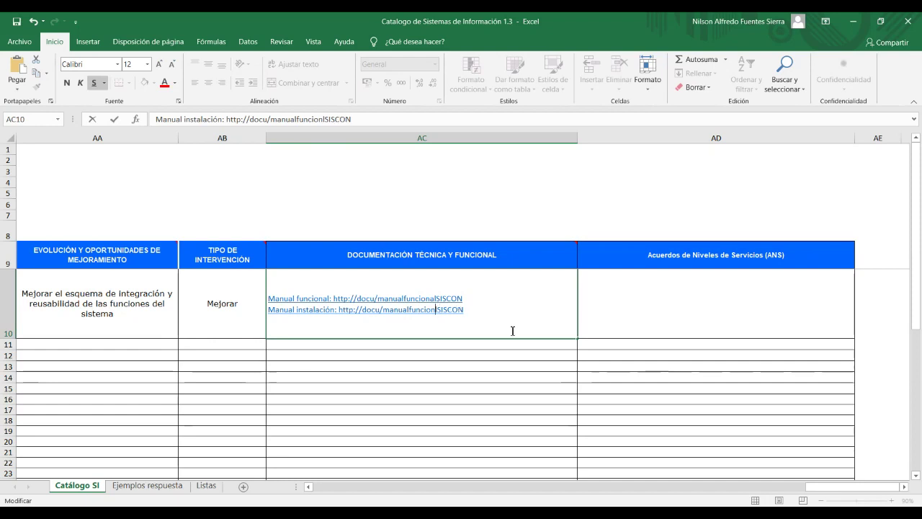
pyautogui.write('in')
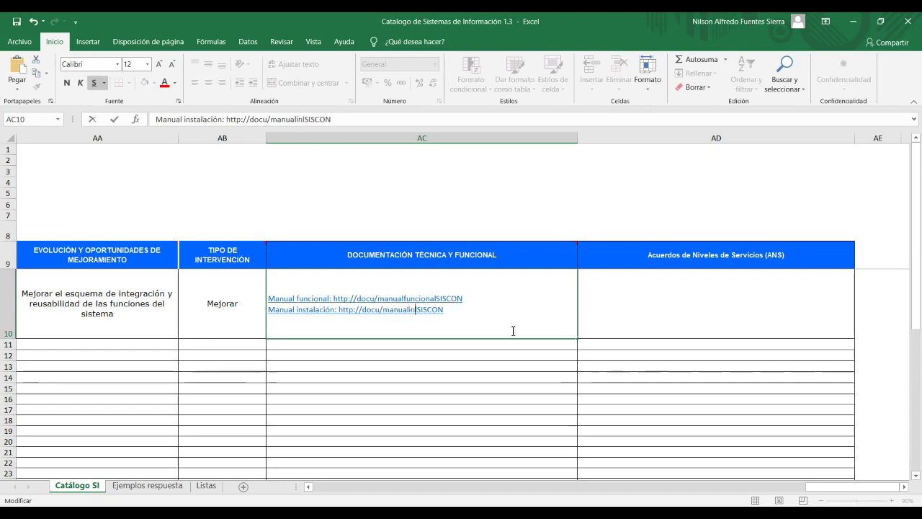
pyautogui.write('stalcion')
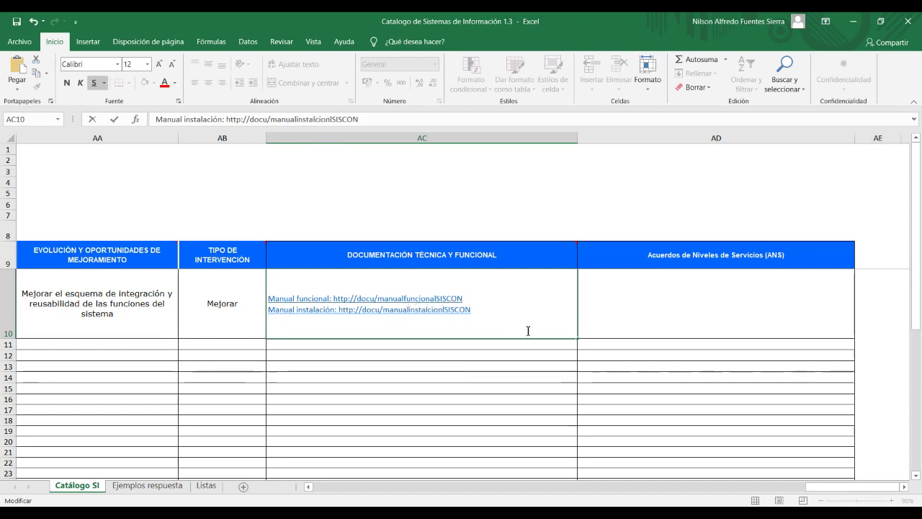
pyautogui.press('alt')
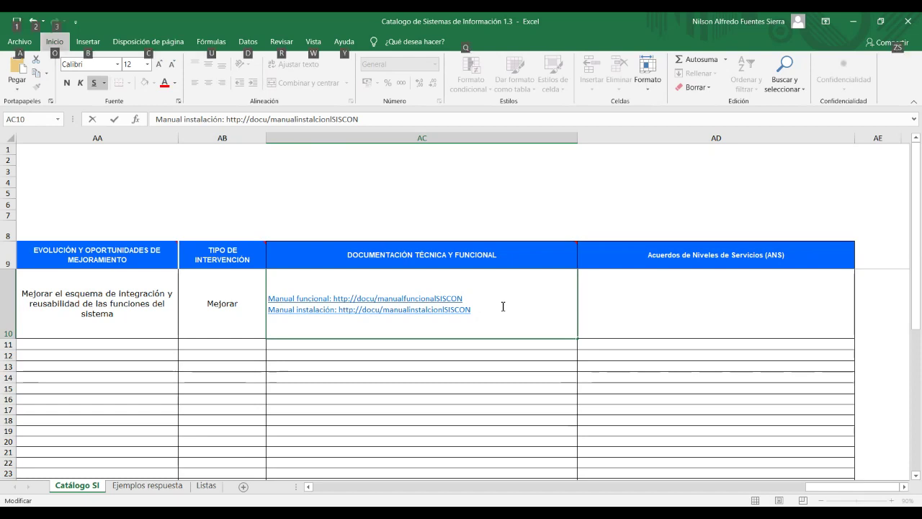
pyautogui.hotkey('shift', 'Home')
pyautogui.hotkey('ctrl', 'shift', 'Right')
pyautogui.hotkey('ctrl', 'shift', 'Right')
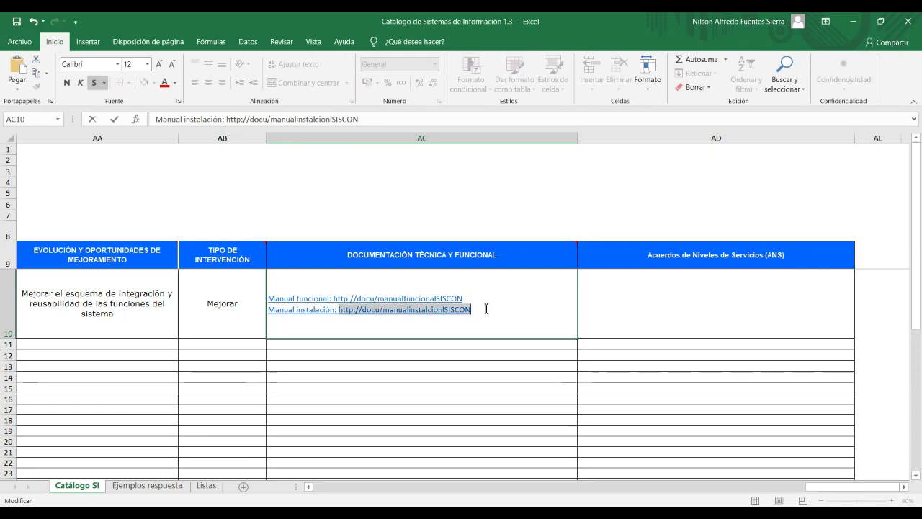
pyautogui.press('End')
pyautogui.hotkey('alt', 'Return')
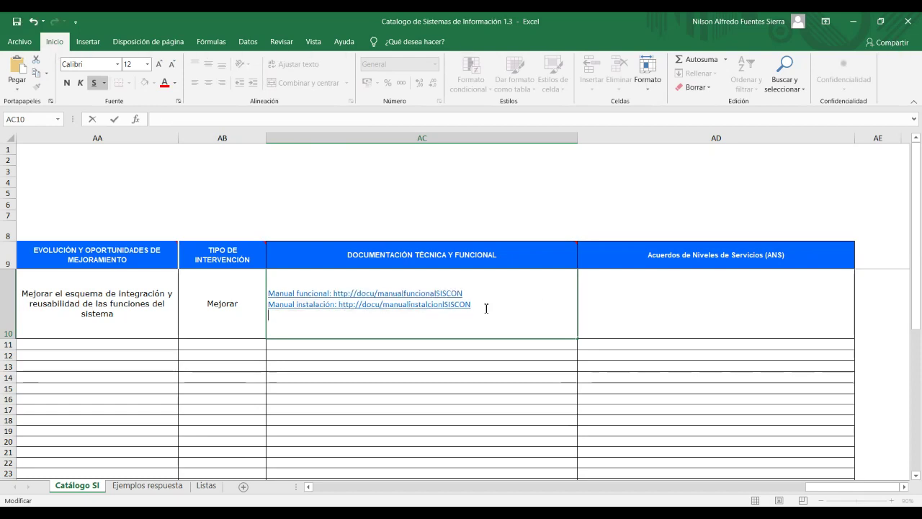
pyautogui.write('Diseño')
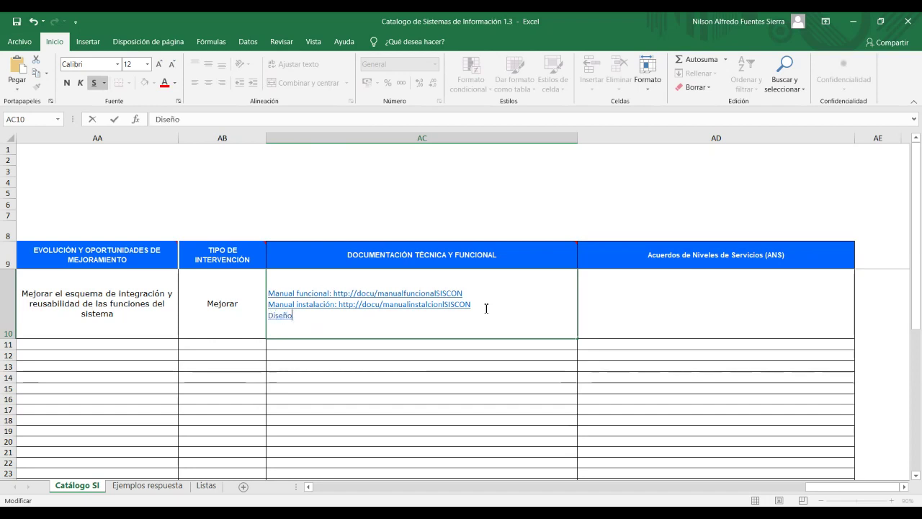
pyautogui.write(': http')
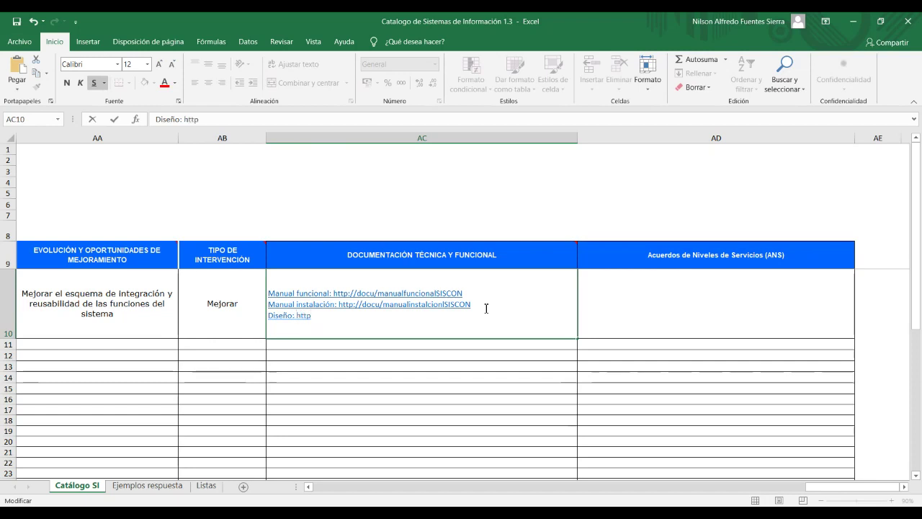
pyautogui.write('://diseño/')
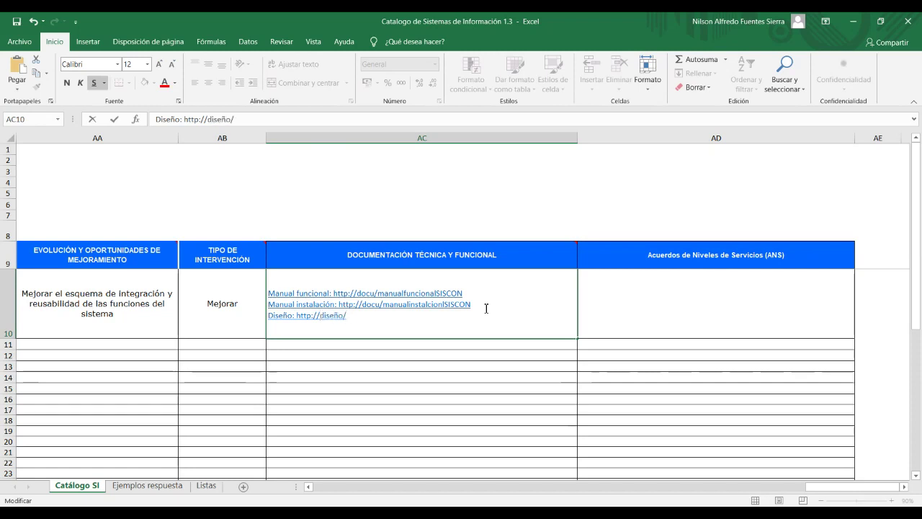
pyautogui.write('arquitectur')
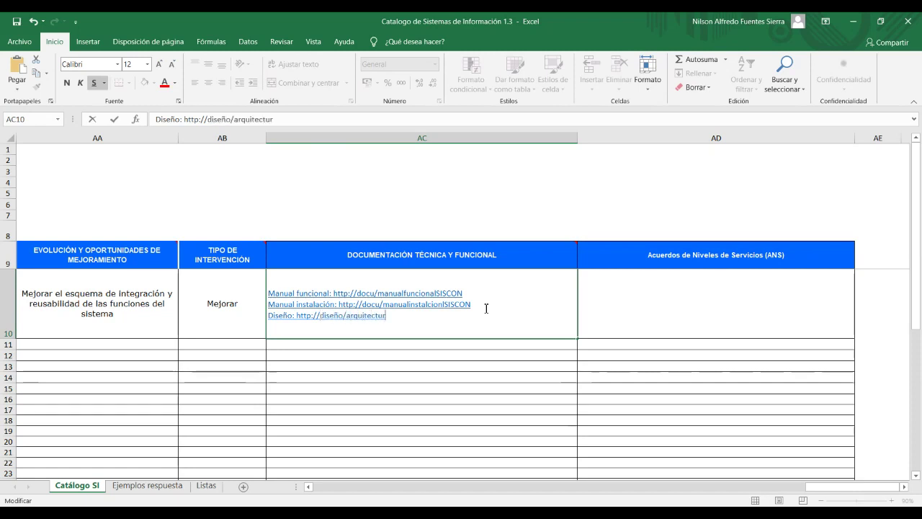
pyautogui.write('asiscon')
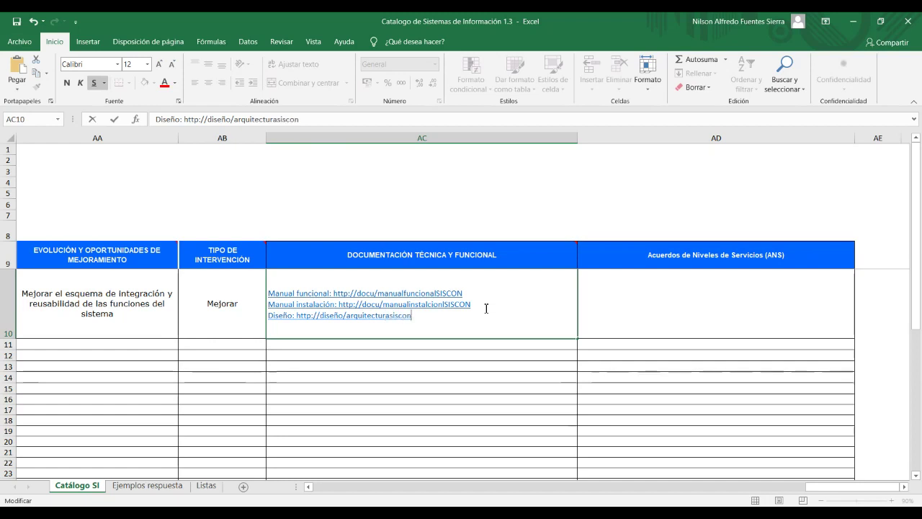
pyautogui.press('Return')
pyautogui.click(526, 367)
pyautogui.click(500, 309)
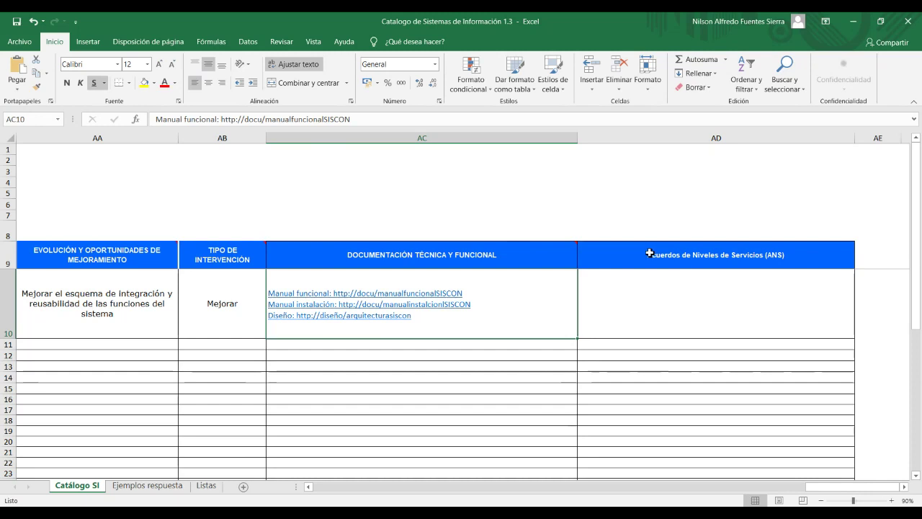
# Enter '8 horas máximo para atención a consultas y soporte básico' in AD10, then show Ejemplos respuesta.
pyautogui.click(657, 283)
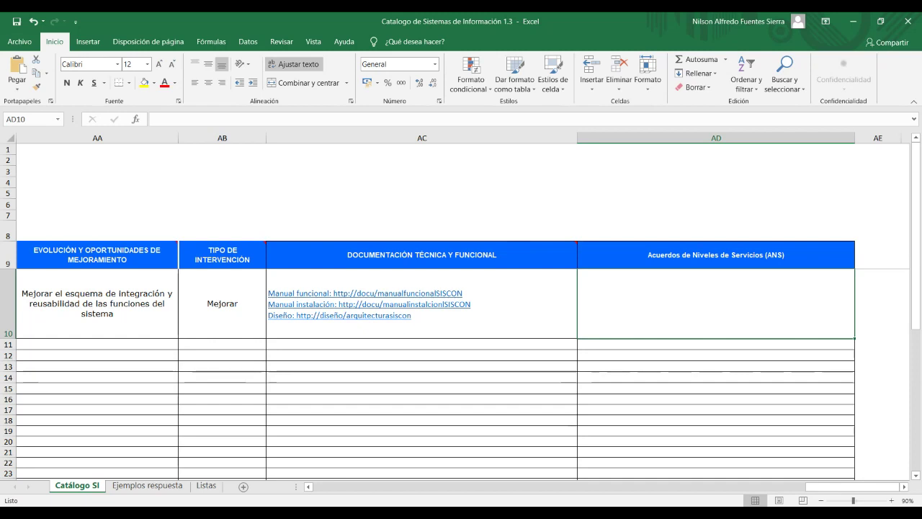
pyautogui.click(133, 354)
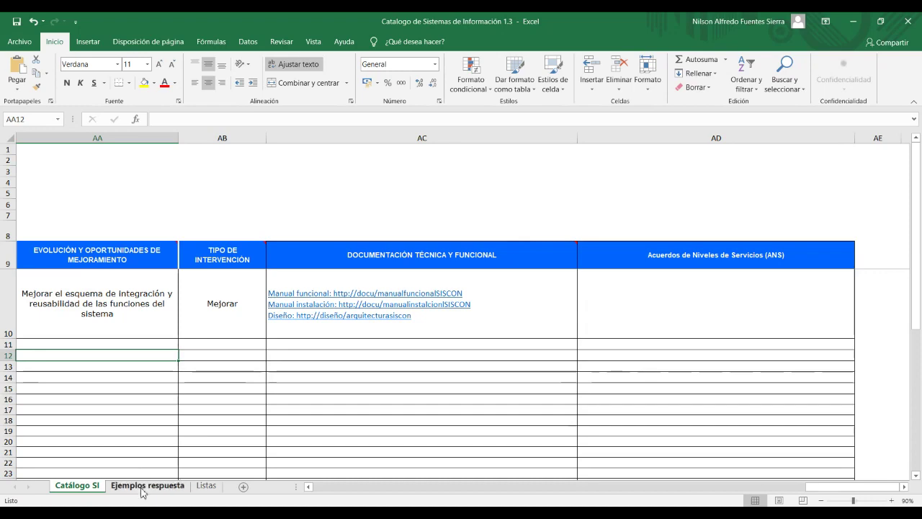
pyautogui.click(142, 486)
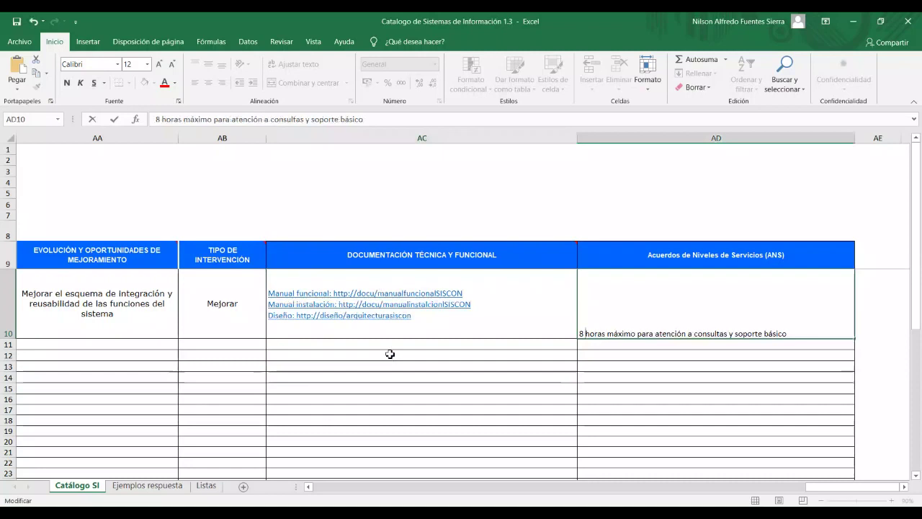
pyautogui.hotkey('ctrl', 'Return')
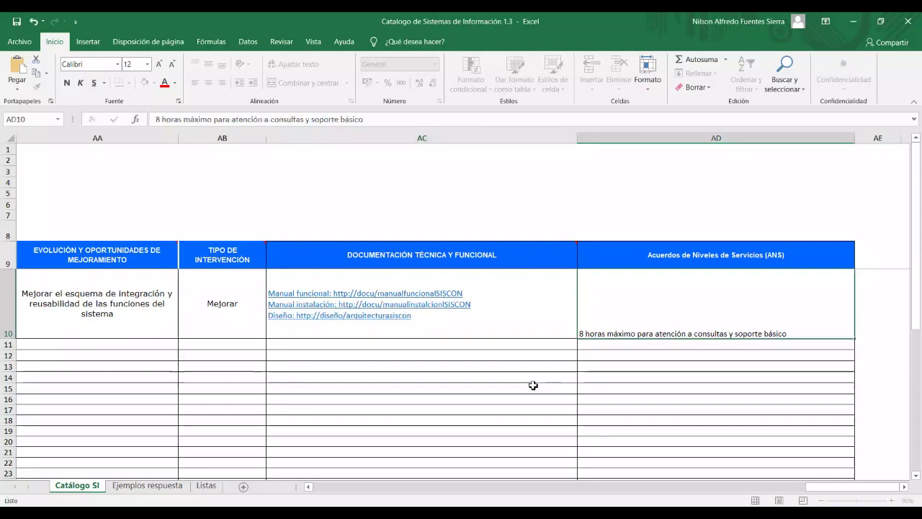
pyautogui.hotkey('ctrl', 'pagedown')
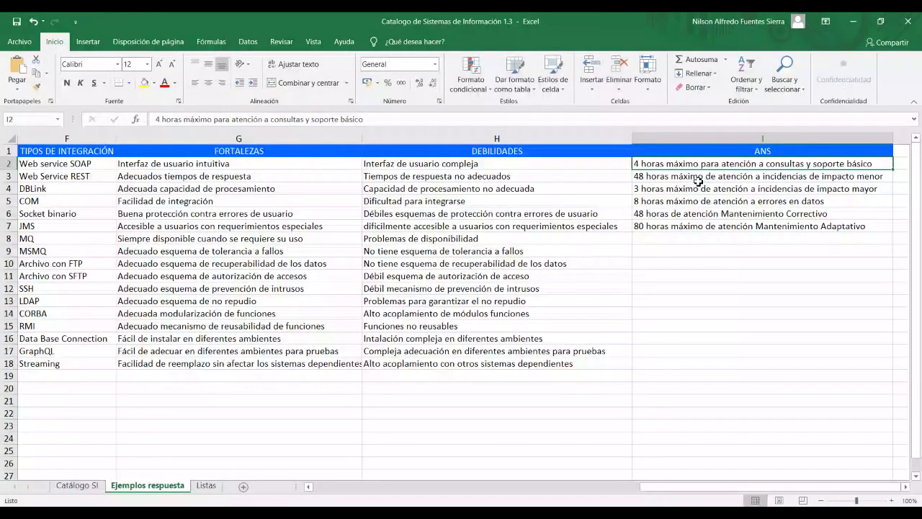
# Copy the minor-incident SLA example and confirm the 48-hour and 3-hour incident lines in AD10.
pyautogui.doubleClick(839, 176)
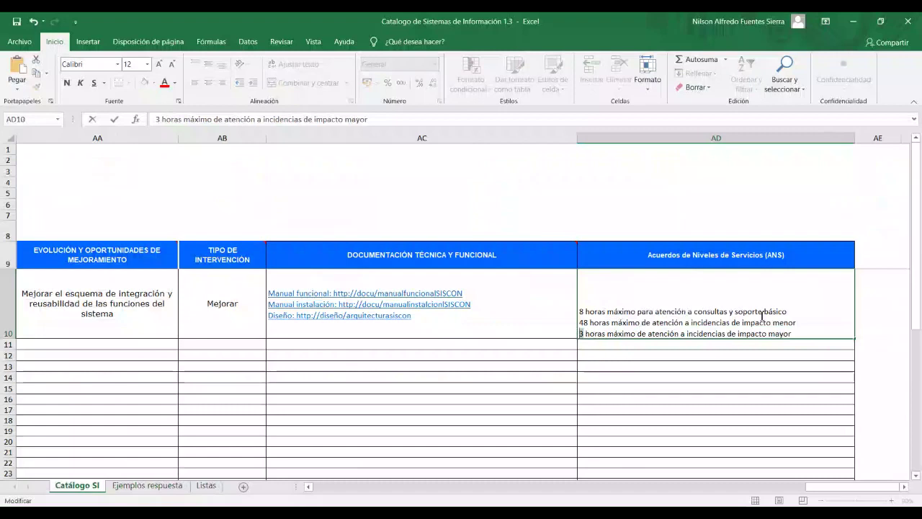
pyautogui.click(678, 353)
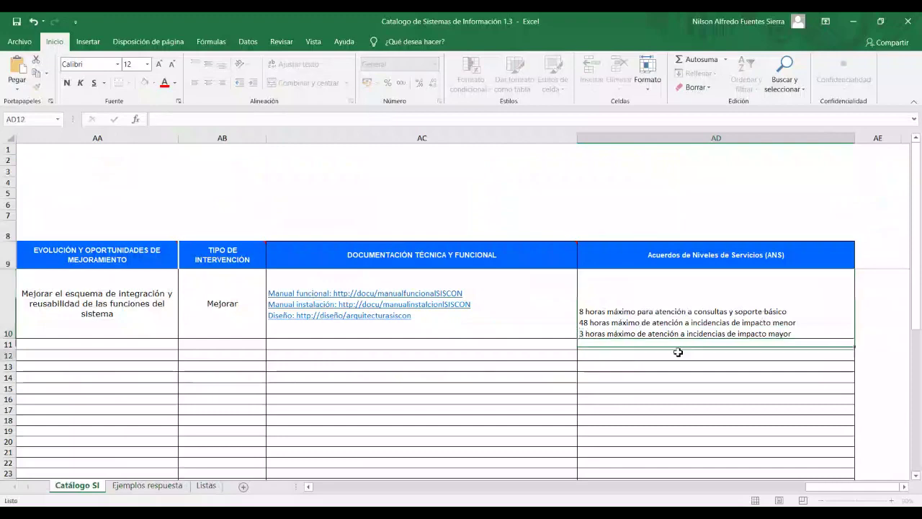
pyautogui.hotkey('ctrl', 'pagedown')
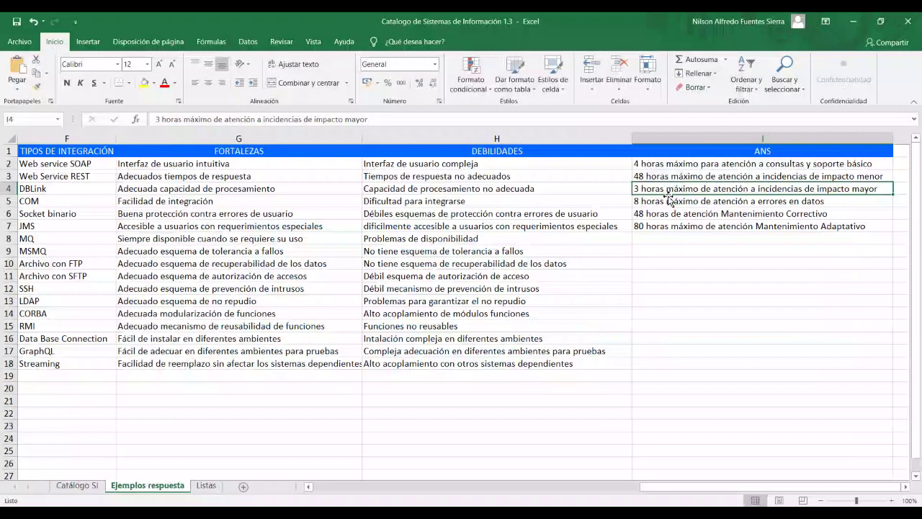
# Add '48 horas de atención Mantenimiento Correctivo' on a new line in AD10.
pyautogui.tripleClick(641, 214)
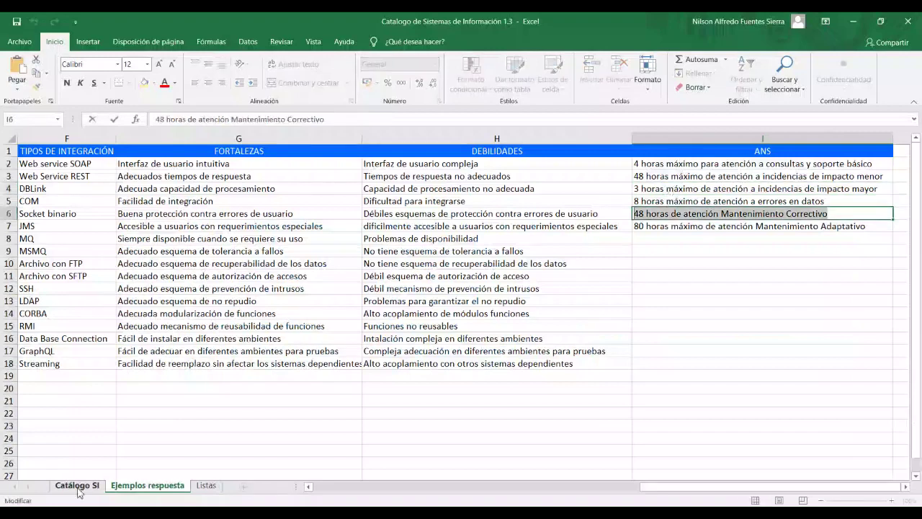
pyautogui.click(79, 490)
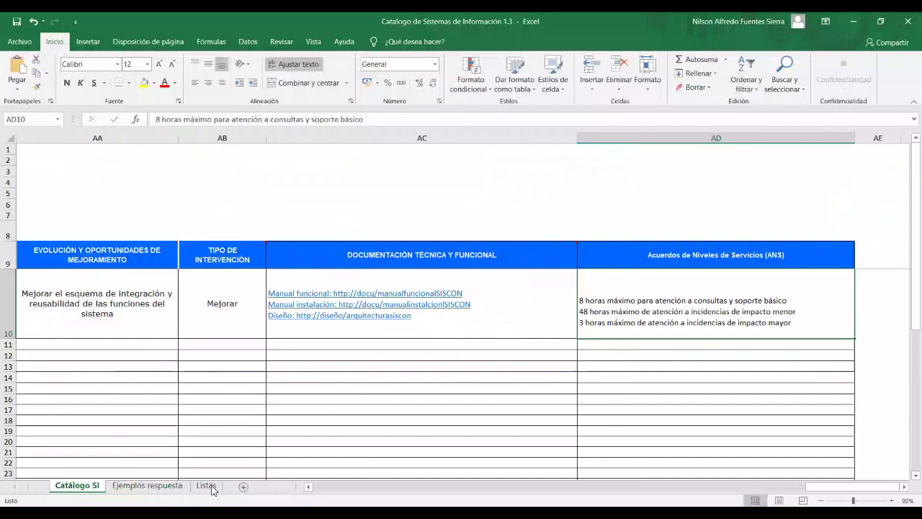
pyautogui.doubleClick(822, 330)
pyautogui.hotkey('alt', 'Return')
pyautogui.write('48 horas de atención Mantenimiento Correctivo')
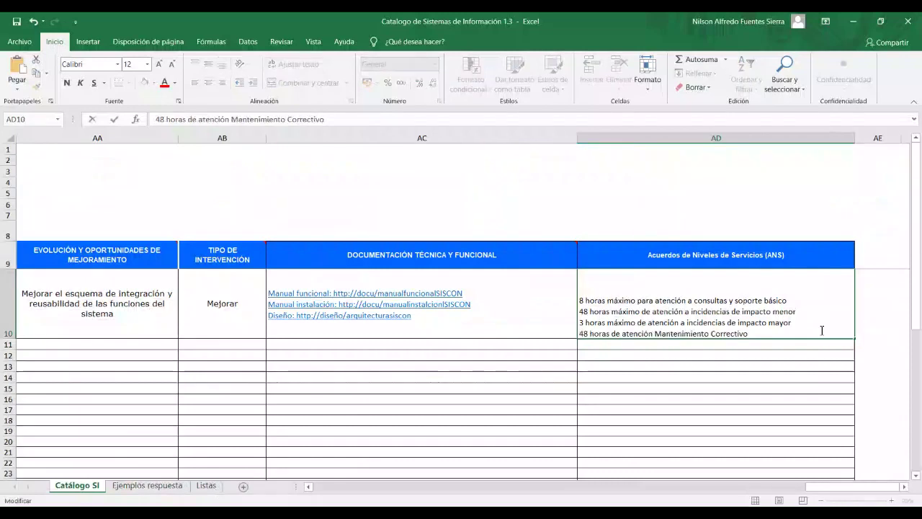
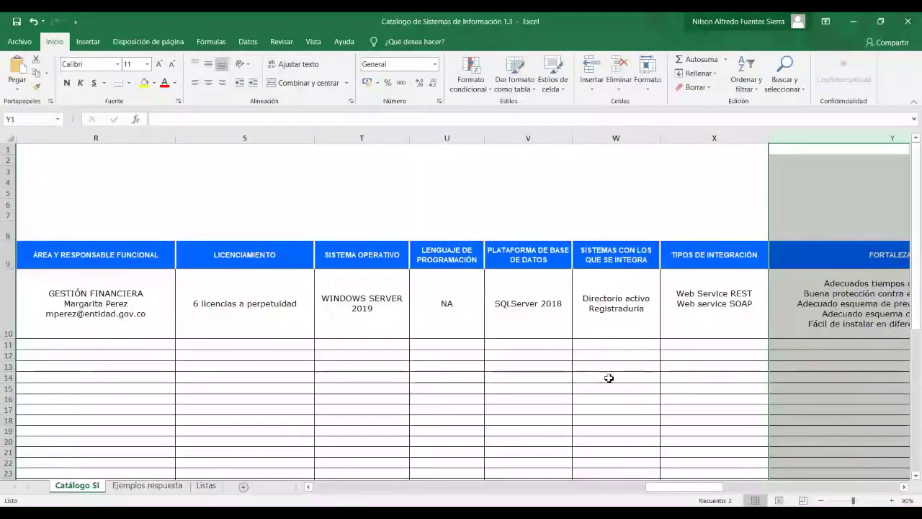
# Commit the Web Service REST and Web service SOAP entry in X10, then scroll back to column A.
pyautogui.click(564, 430)
pyautogui.hscroll(1, 693, 465)
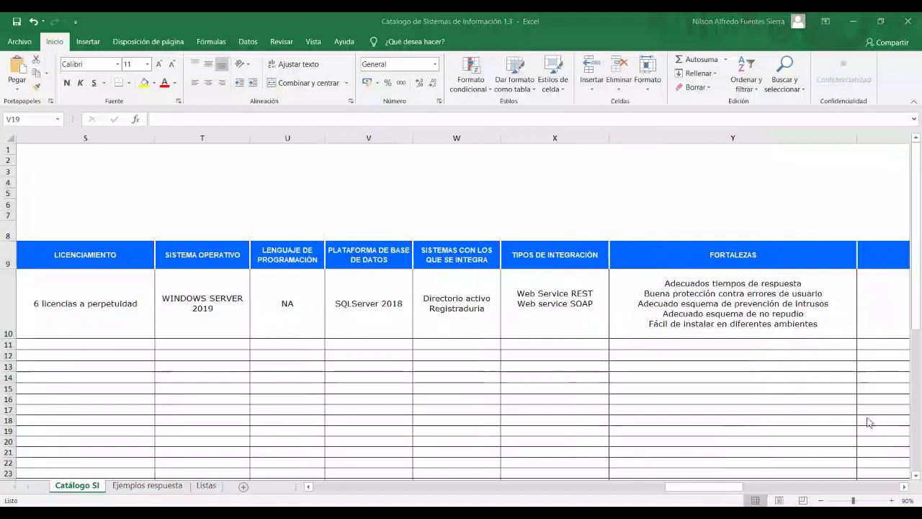
pyautogui.click(559, 320)
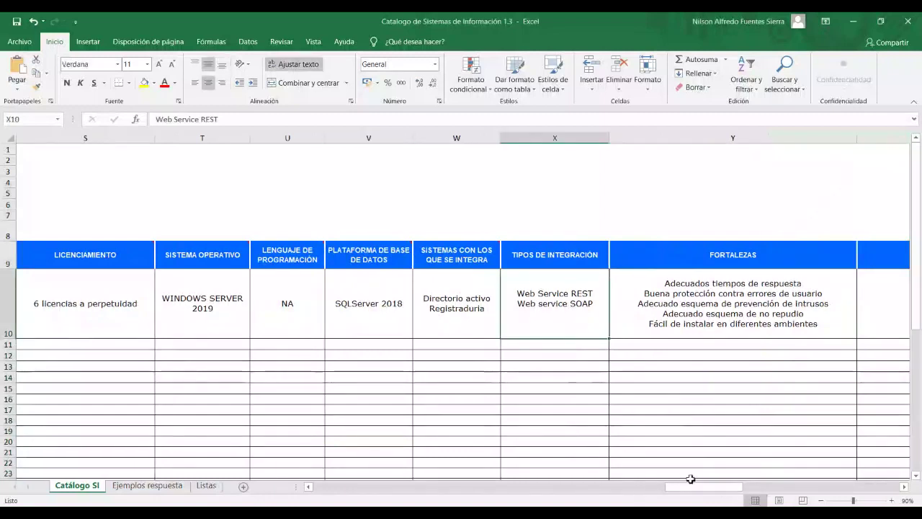
pyautogui.moveTo(690, 479); pyautogui.dragTo(529, 487)
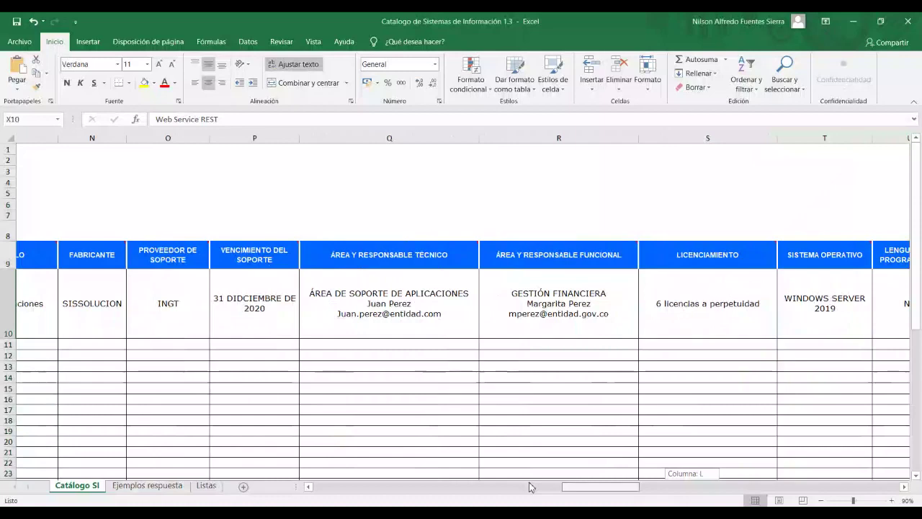
pyautogui.moveTo(530, 487); pyautogui.dragTo(379, 486)
pyautogui.click(529, 410)
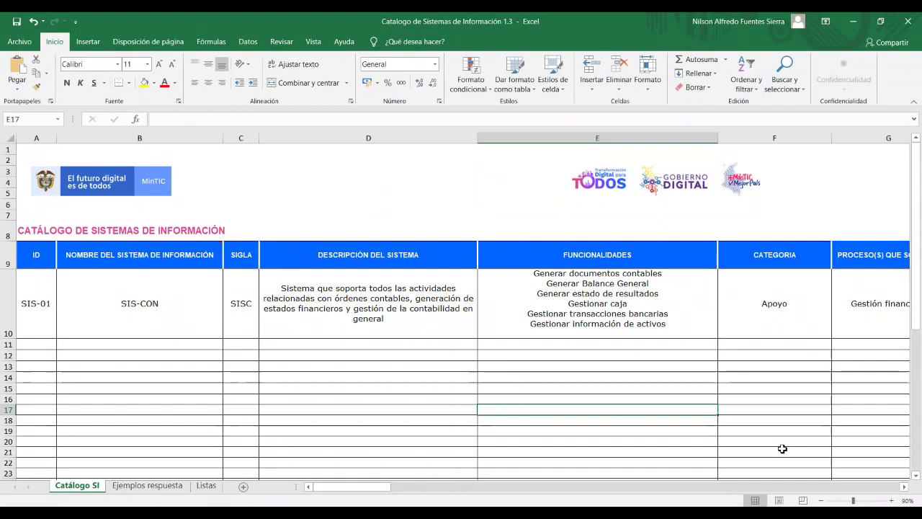
# Bring up the Ejemplos respuesta sheet with its sample integration types, strengths and weaknesses.
pyautogui.moveTo(341, 493); pyautogui.dragTo(342, 495)
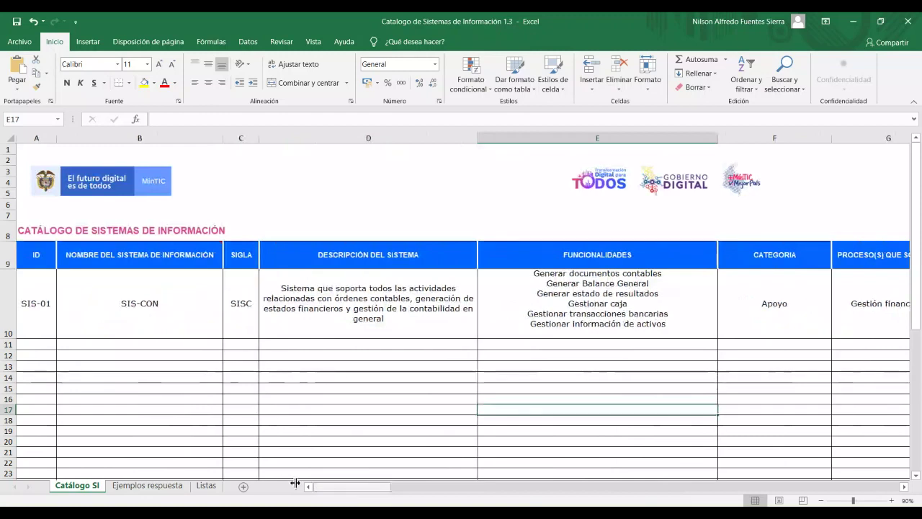
pyautogui.click(154, 489)
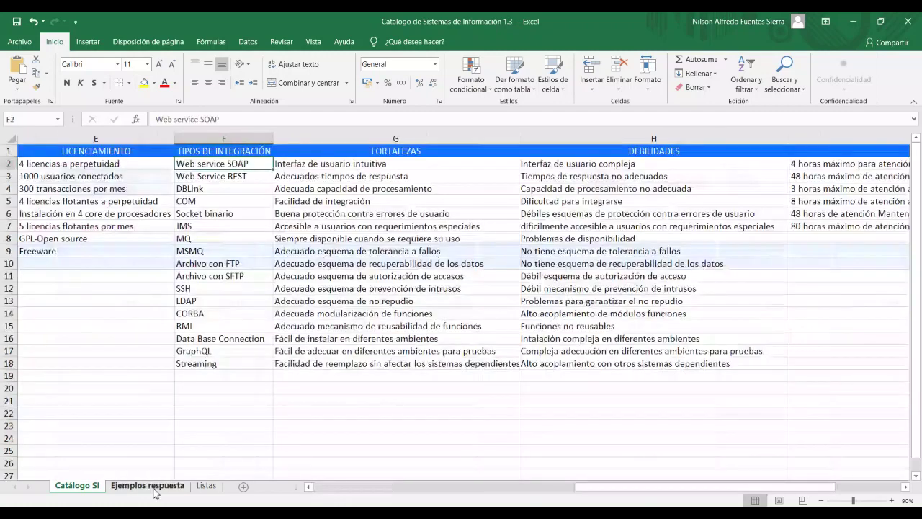
pyautogui.click(153, 487)
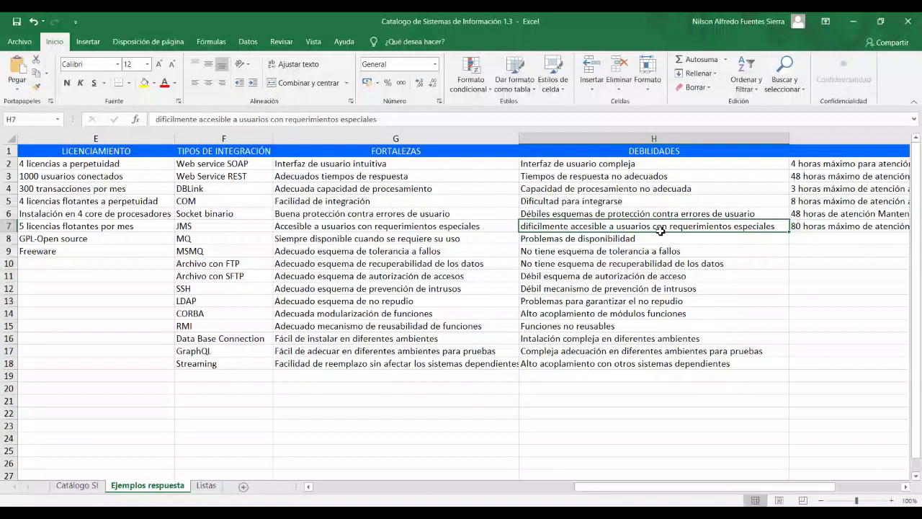
pyautogui.click(421, 191)
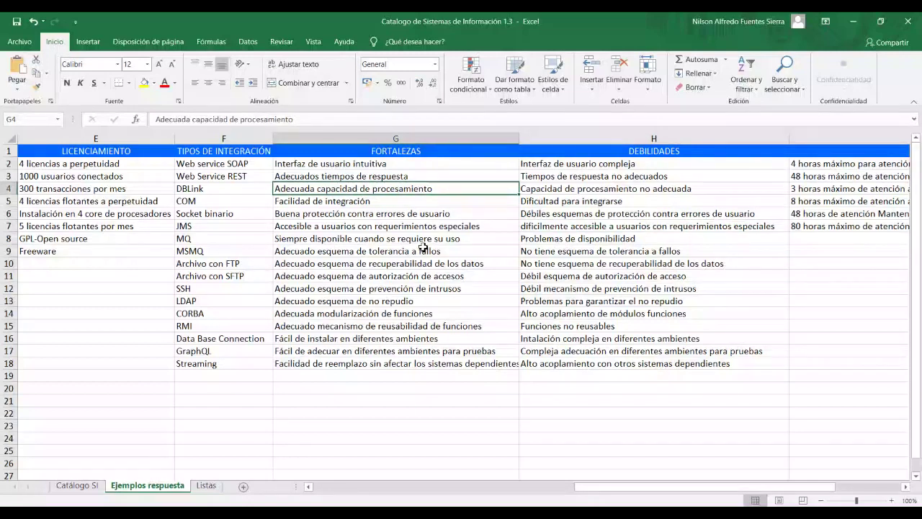
pyautogui.click(347, 241)
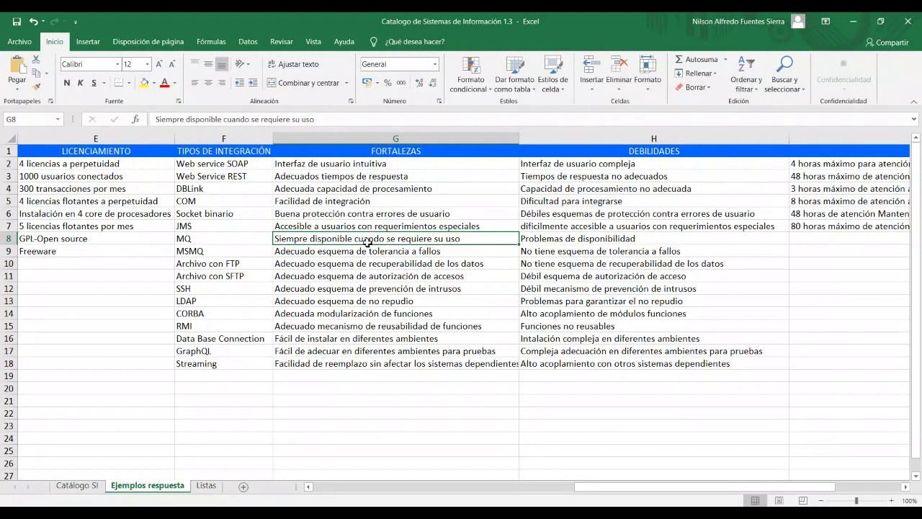
pyautogui.click(366, 252)
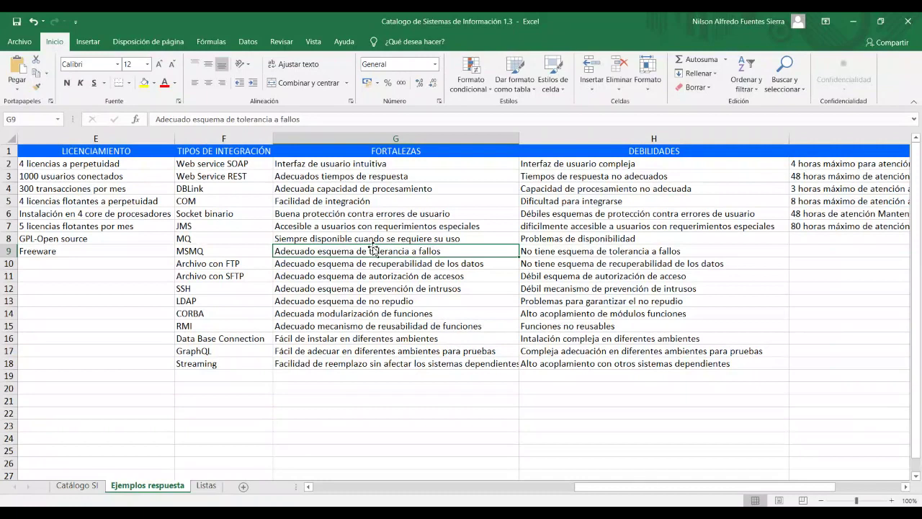
pyautogui.click(375, 262)
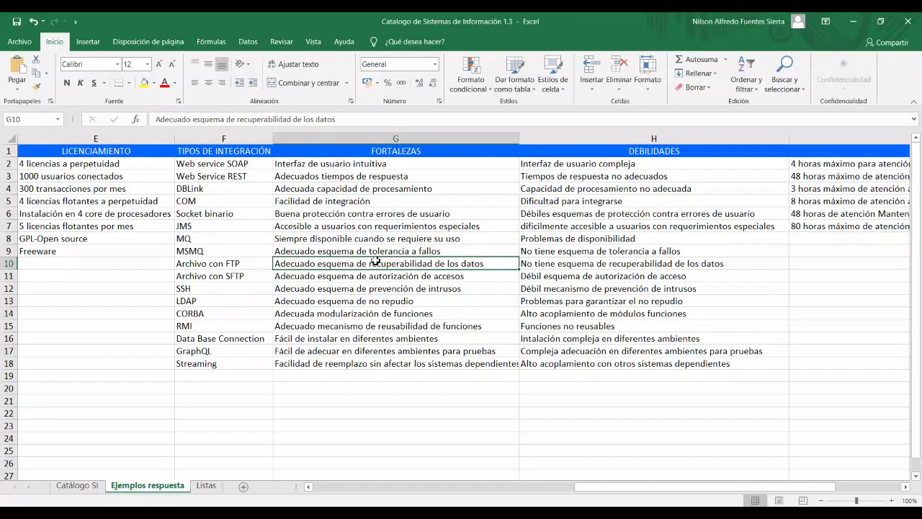
pyautogui.click(597, 237)
pyautogui.click(414, 261)
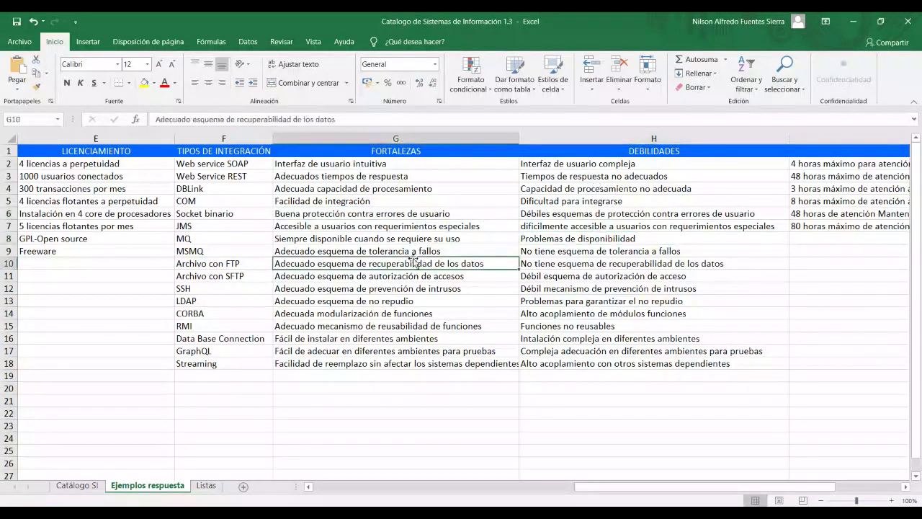
pyautogui.click(530, 250)
pyautogui.click(375, 172)
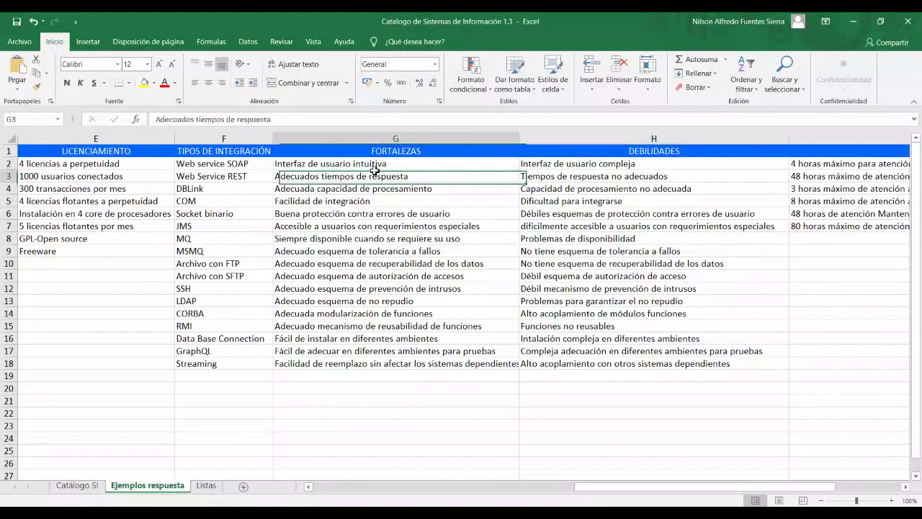
pyautogui.click(371, 164)
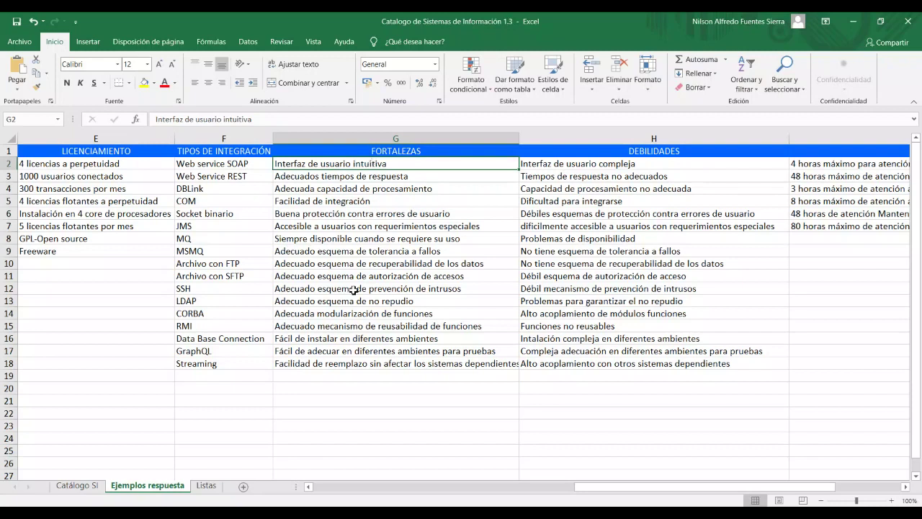
pyautogui.click(360, 213)
pyautogui.click(382, 165)
pyautogui.press('Right')
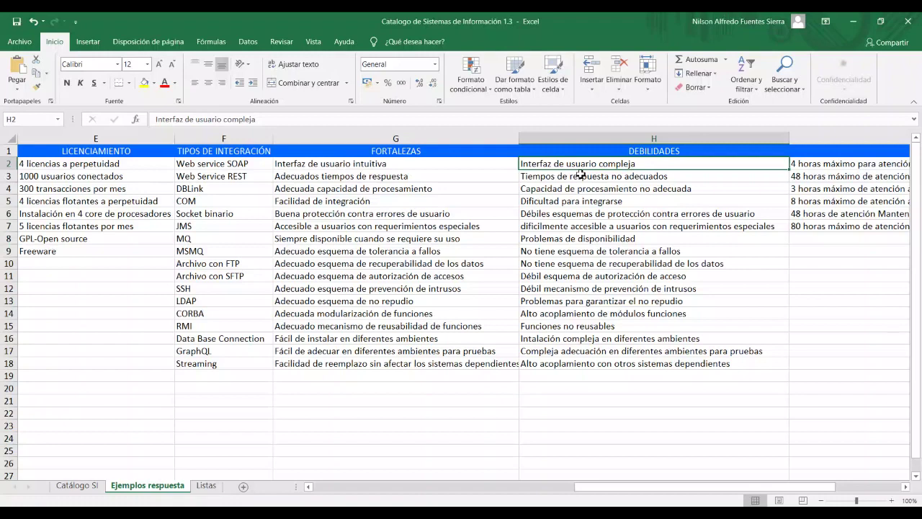
pyautogui.click(426, 175)
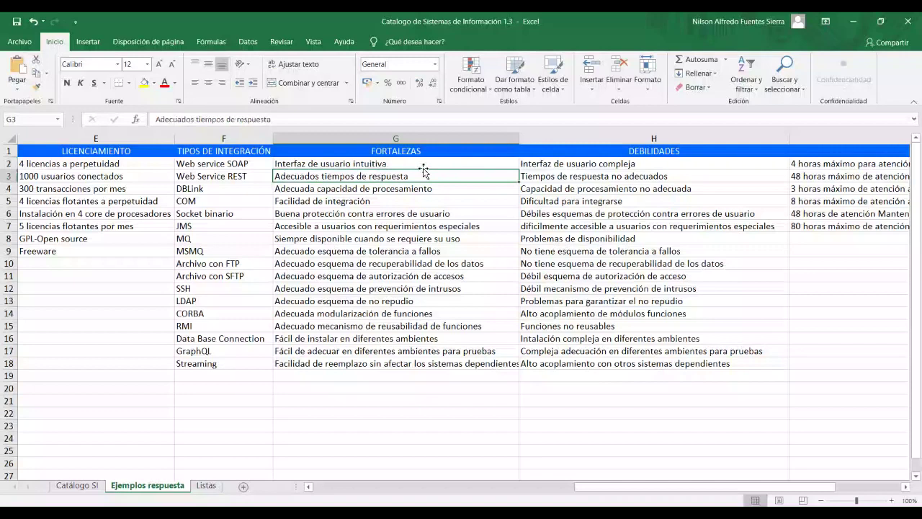
pyautogui.click(424, 165)
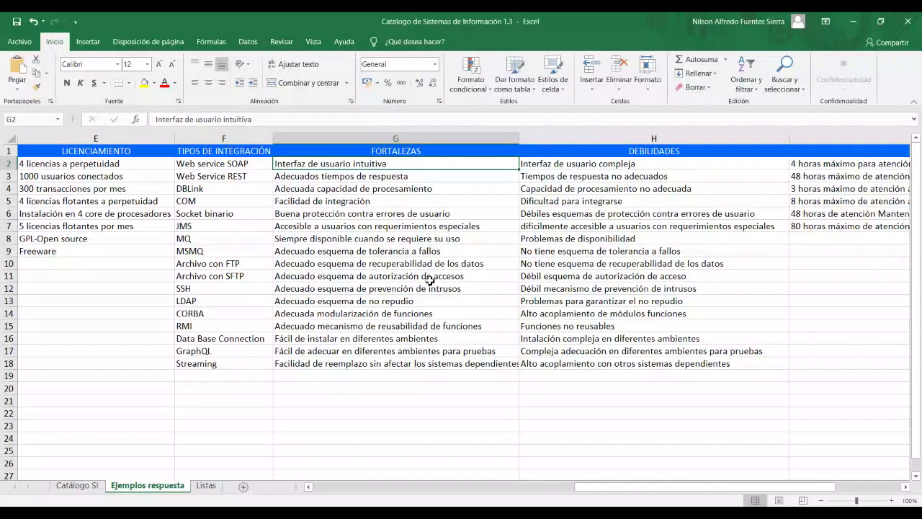
# Review the fault-tolerance, recoverability and access-authorization strengths in G9–G11, then return to Catálogo SI.
pyautogui.click(372, 252)
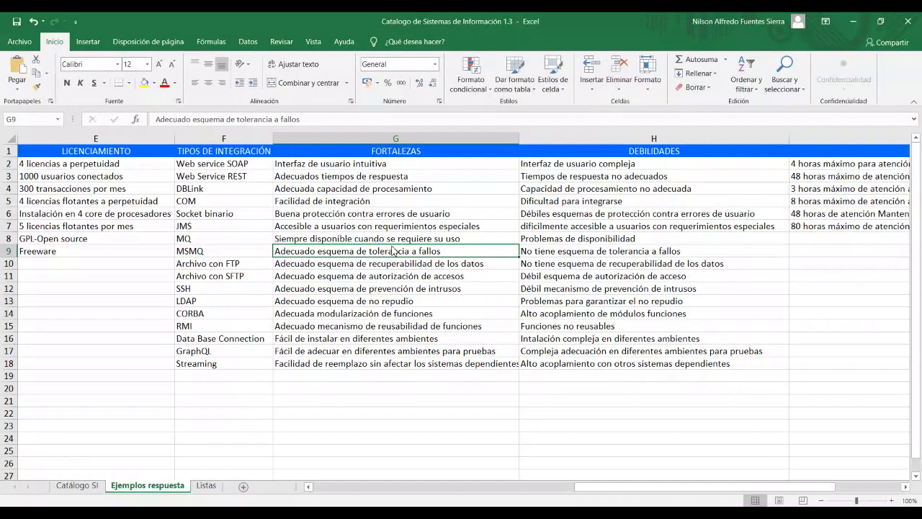
pyautogui.click(396, 263)
pyautogui.click(401, 275)
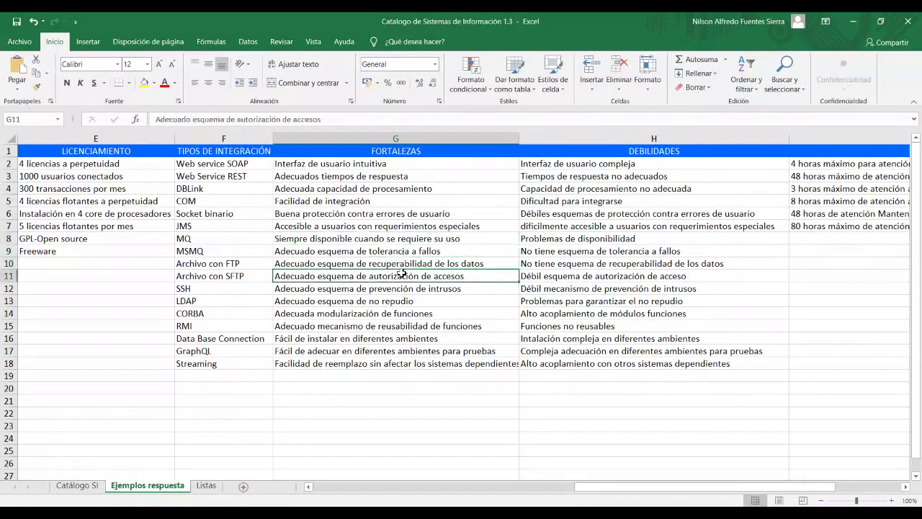
pyautogui.click(400, 263)
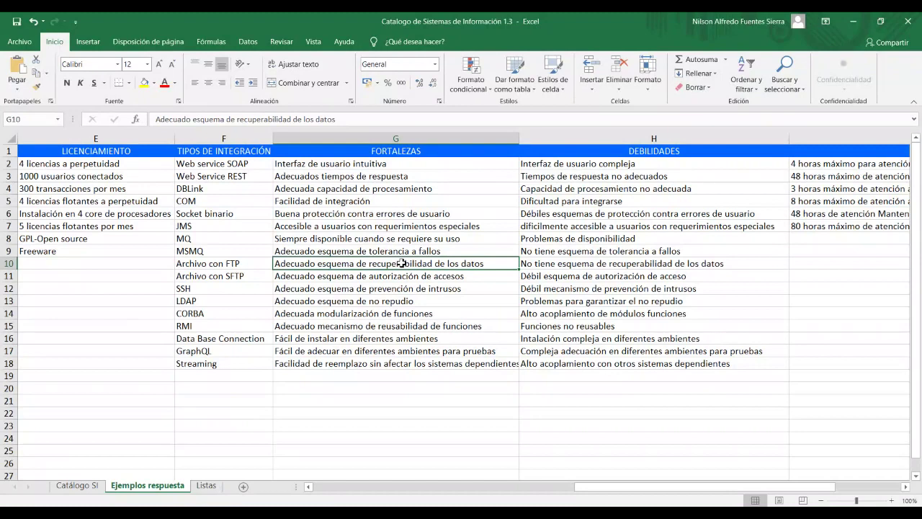
pyautogui.click(400, 275)
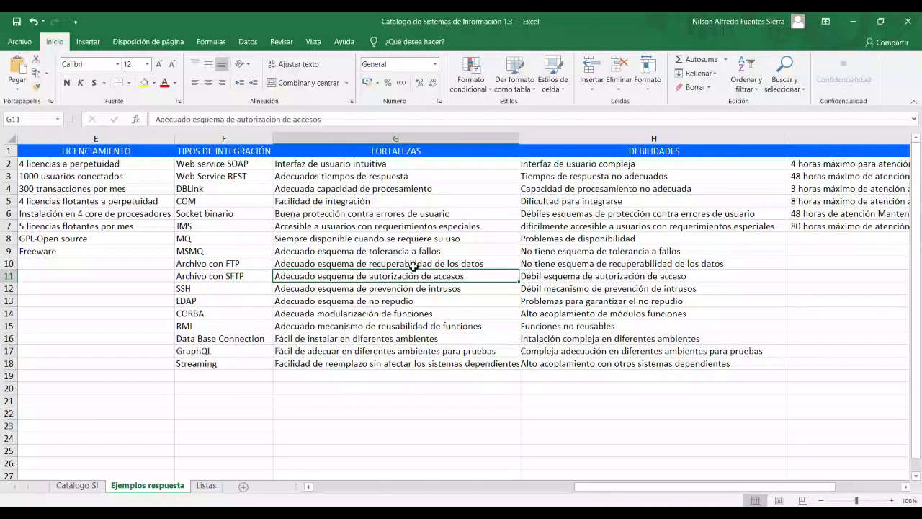
pyautogui.hotkey('ctrl', 'pageup')
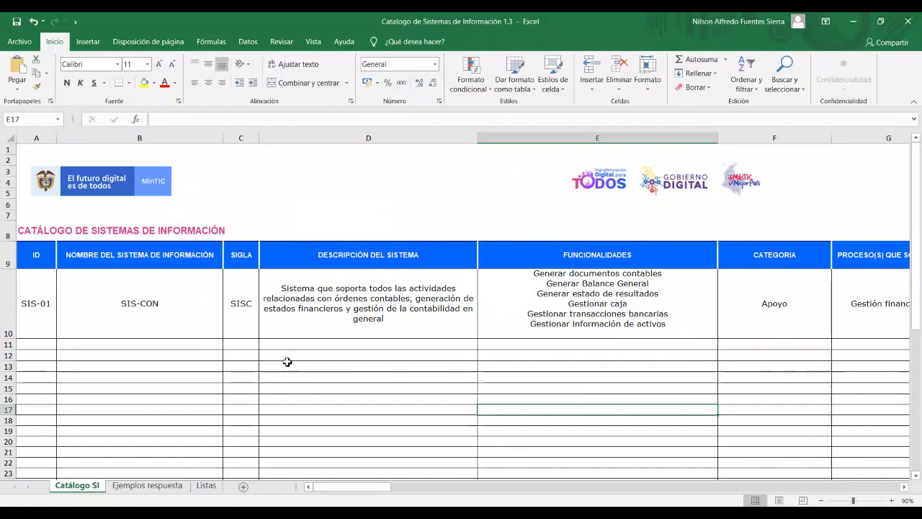
# Check the SIS-01 description in D10 and its strengths in Y10 before returning to Ejemplos respuesta.
pyautogui.click(287, 362)
pyautogui.click(279, 330)
pyautogui.moveTo(345, 487); pyautogui.dragTo(731, 495)
pyautogui.hscroll(1, 710, 457)
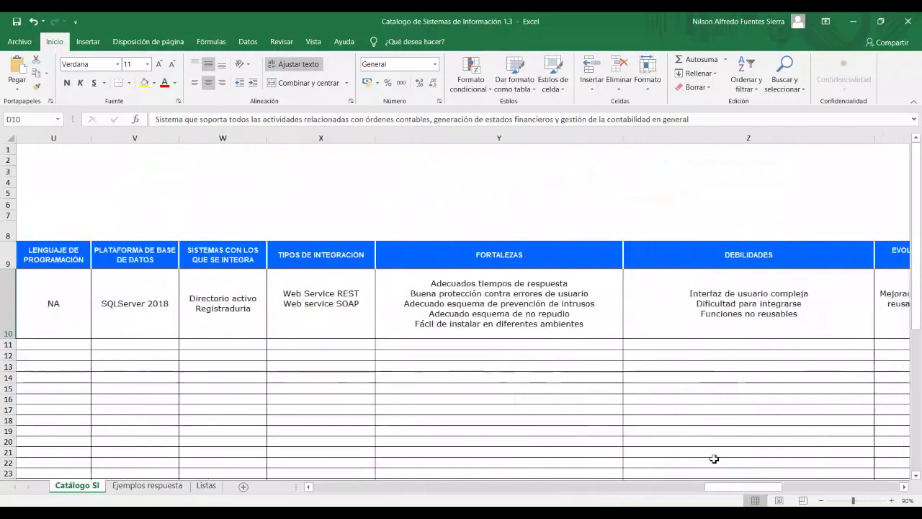
pyautogui.click(535, 310)
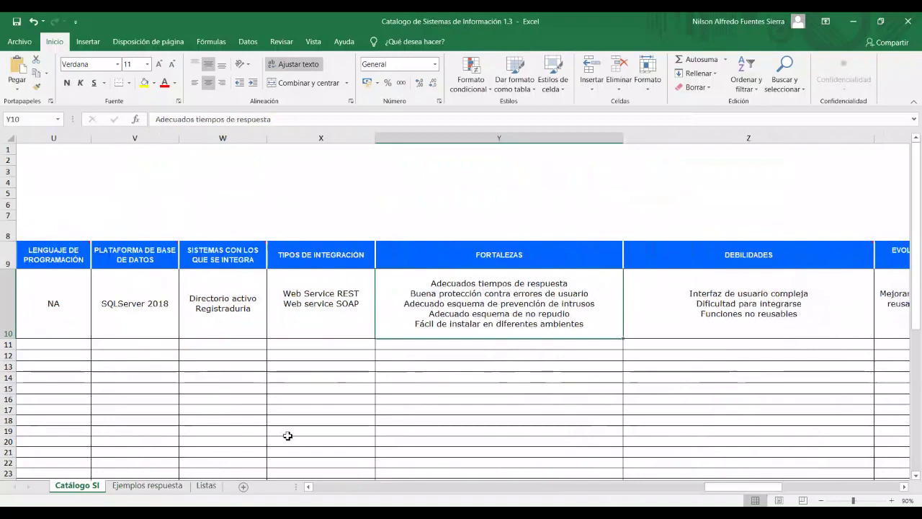
pyautogui.hotkey('ctrl', 'pagedown')
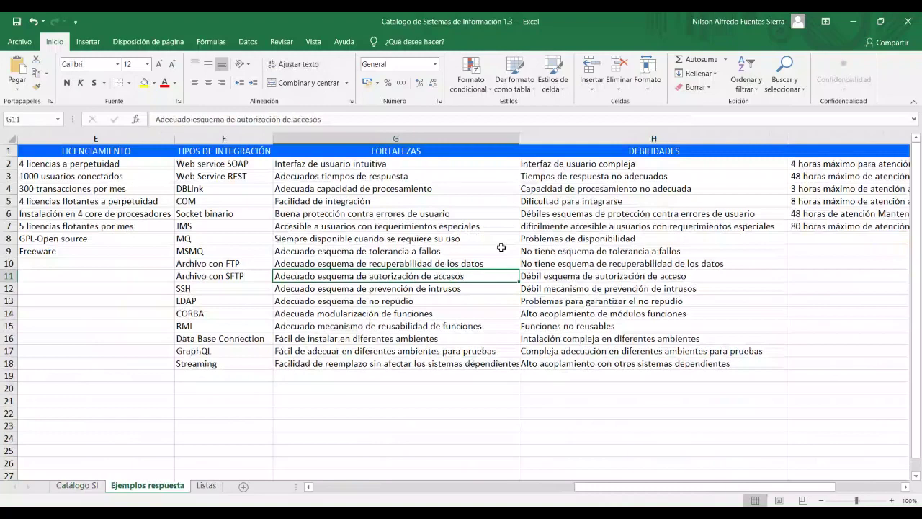
pyautogui.moveTo(331, 164); pyautogui.dragTo(576, 351)
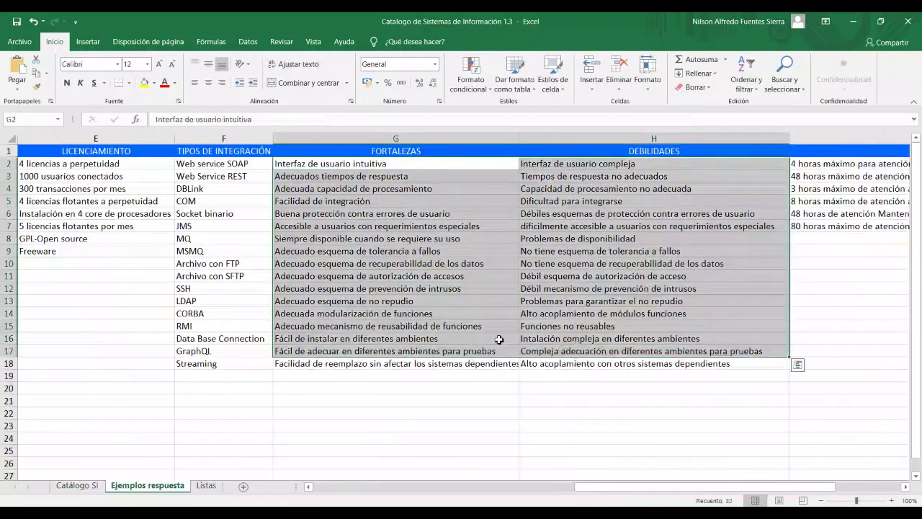
pyautogui.click(476, 326)
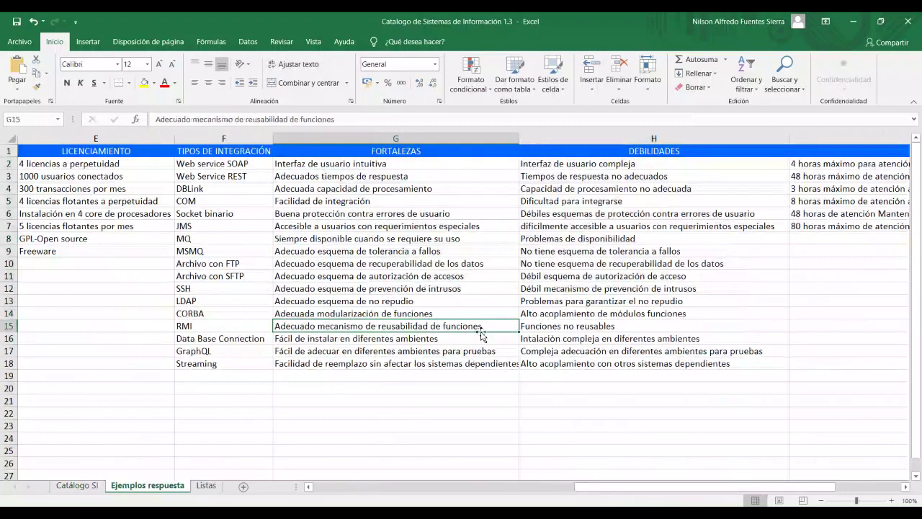
pyautogui.click(488, 351)
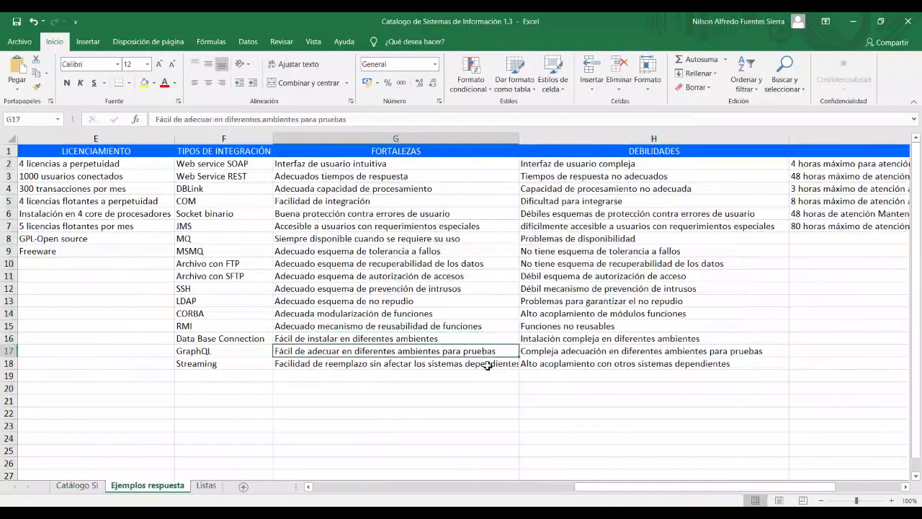
pyautogui.click(477, 403)
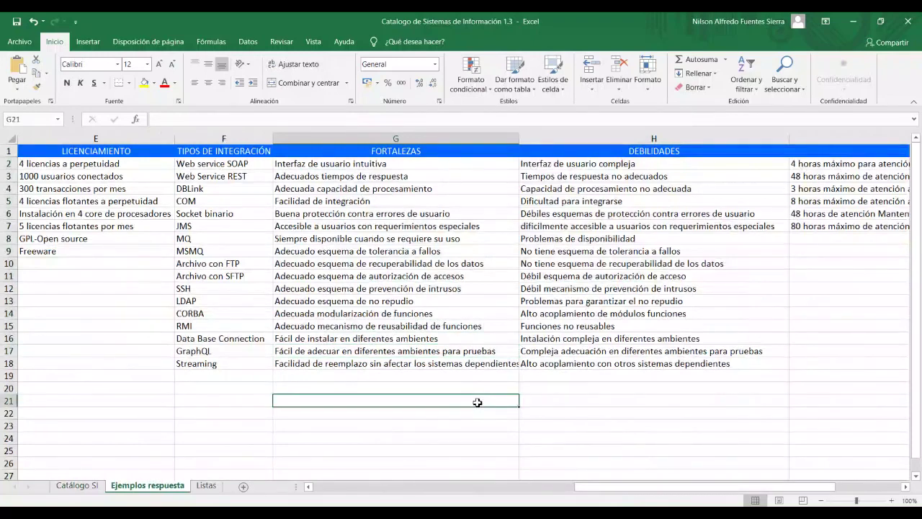
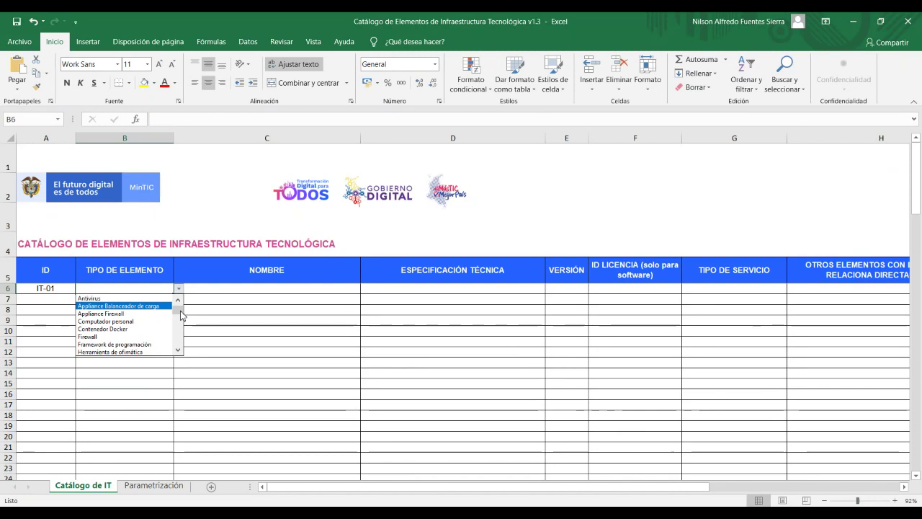
# Choose Servidor de aplicaciones from the B6 dropdown as IT-01's element type.
pyautogui.moveTo(181, 315); pyautogui.dragTo(186, 348)
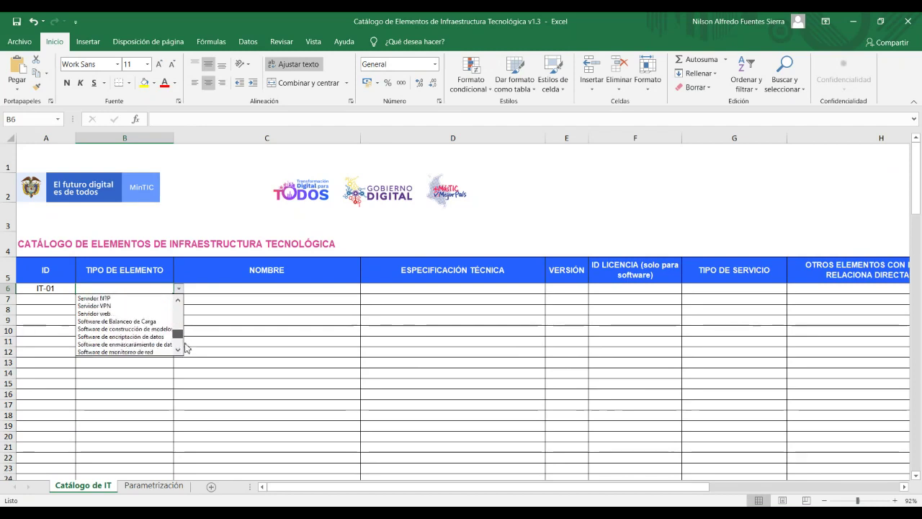
pyautogui.scroll(-2, 180, 337)
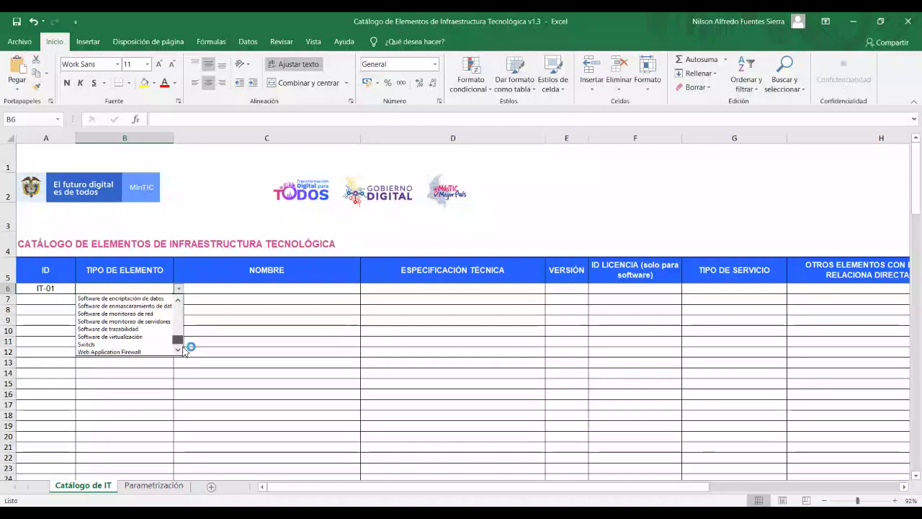
pyautogui.scroll(1, 126, 324)
pyautogui.click(119, 298)
pyautogui.click(144, 320)
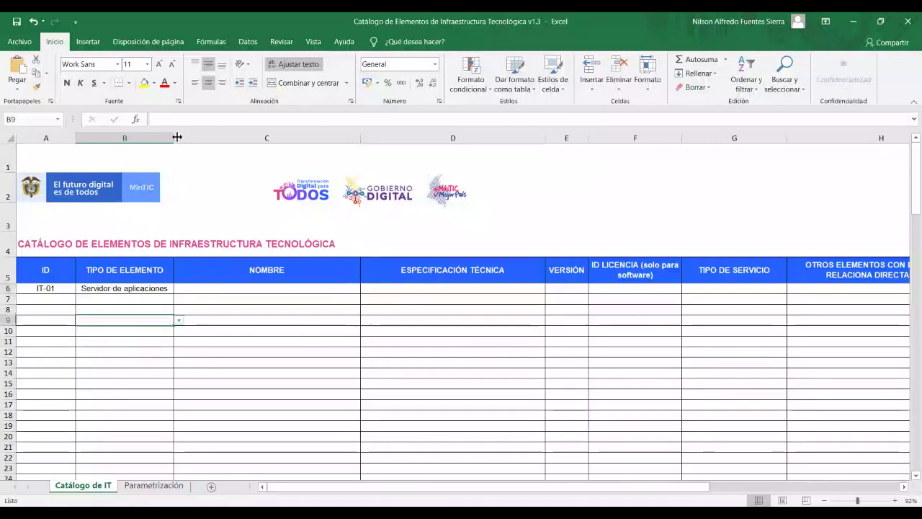
# Enter 'IT-01 Internet Information Server 6' as the name in cell C6.
pyautogui.click(240, 292)
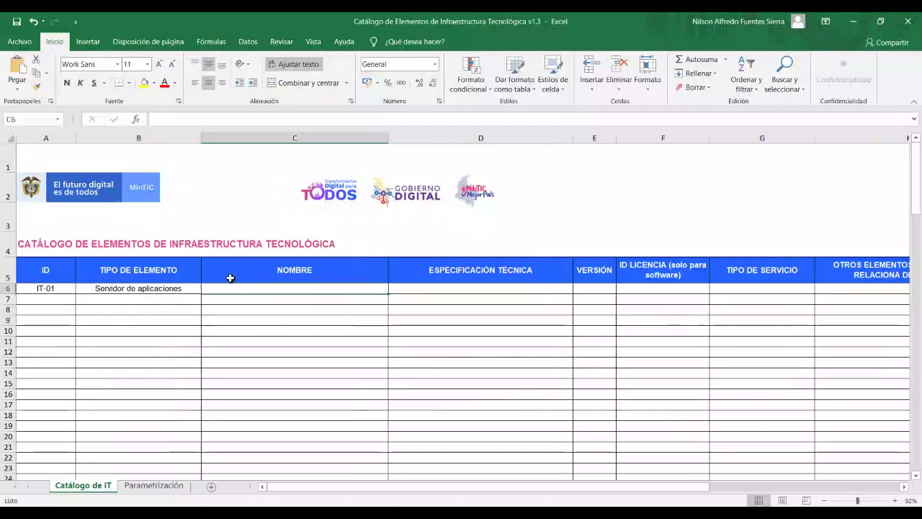
pyautogui.write('T')
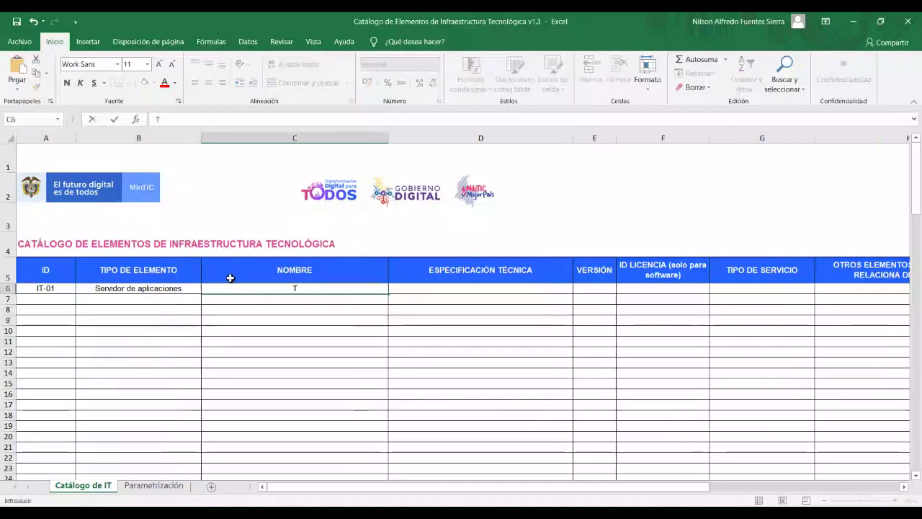
pyautogui.press('BackSpace')
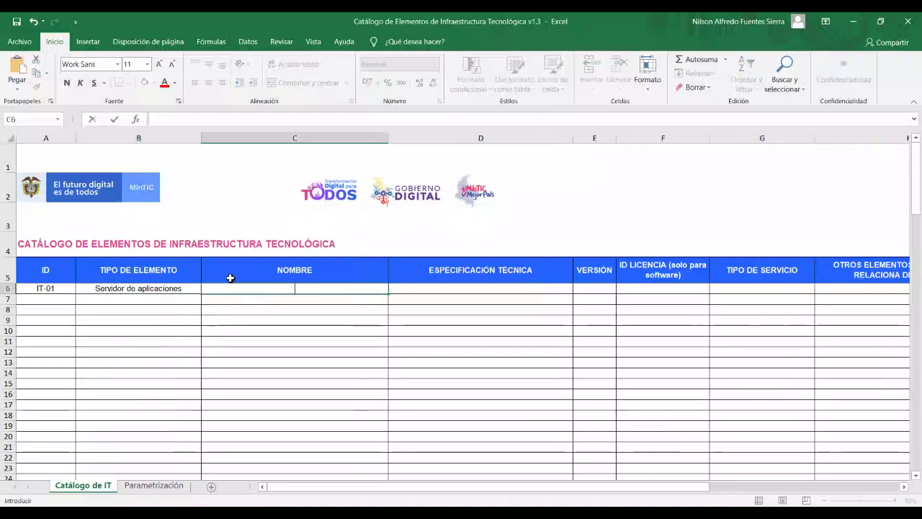
pyautogui.write('IT')
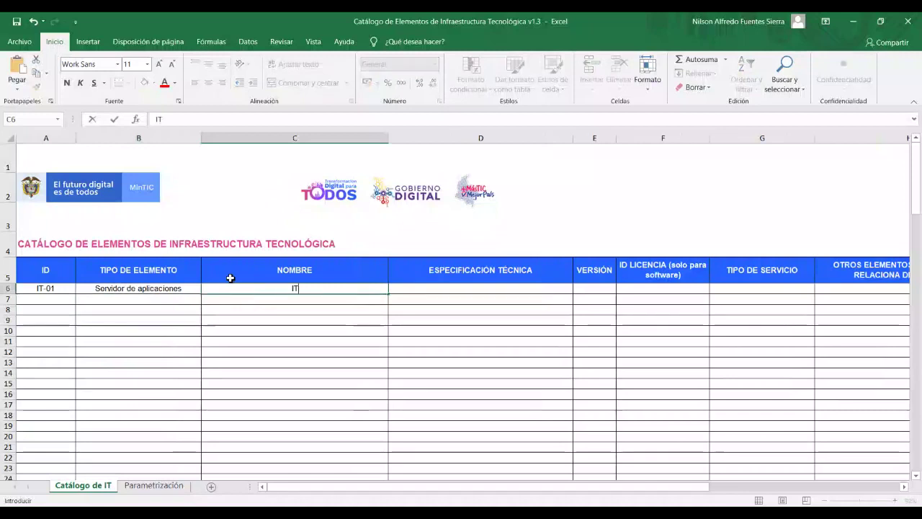
pyautogui.write('-01')
pyautogui.click(338, 288)
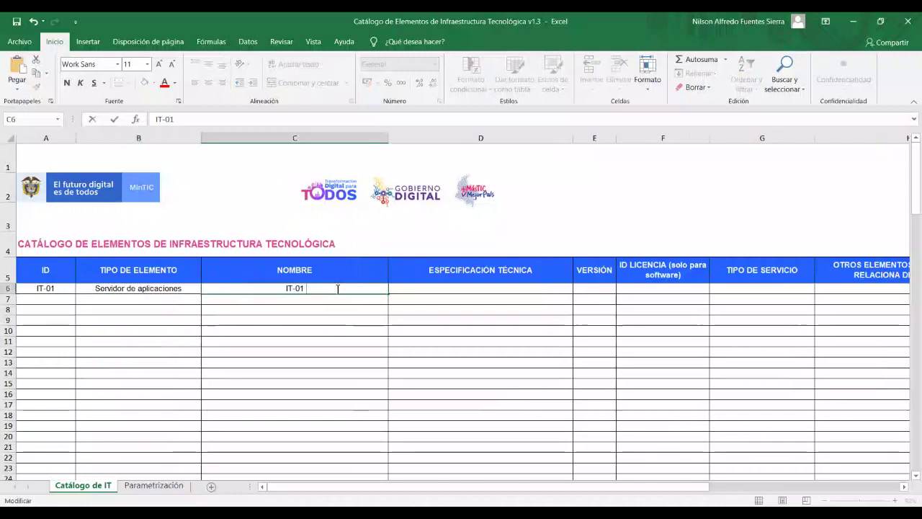
pyautogui.write('Internet I')
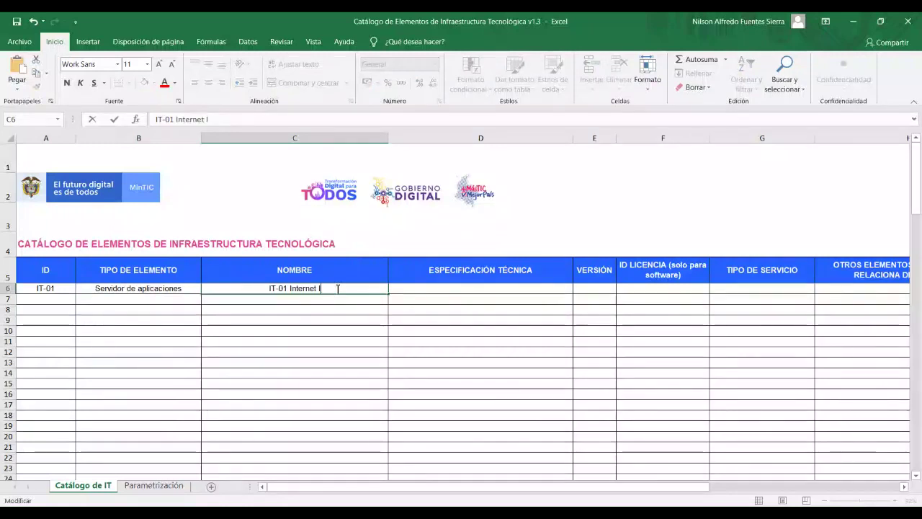
pyautogui.write('nformation Ser')
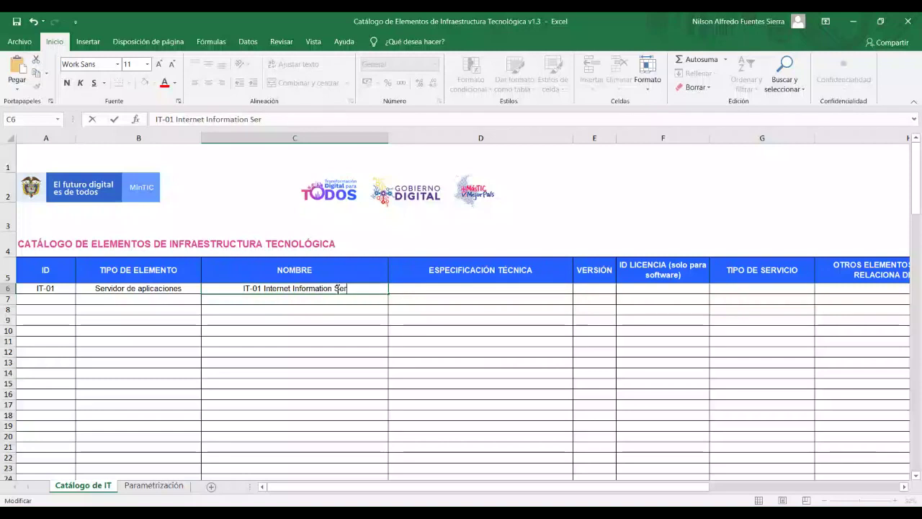
pyautogui.write('ver 6')
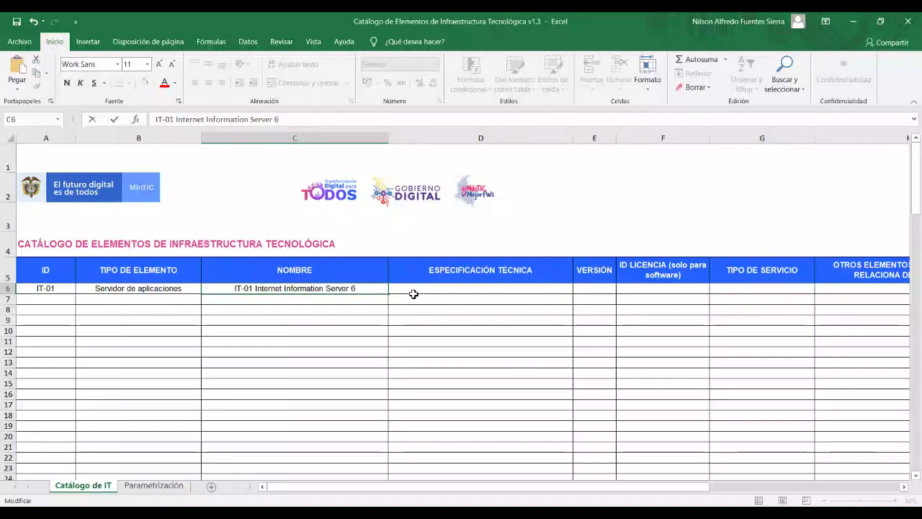
pyautogui.click(441, 288)
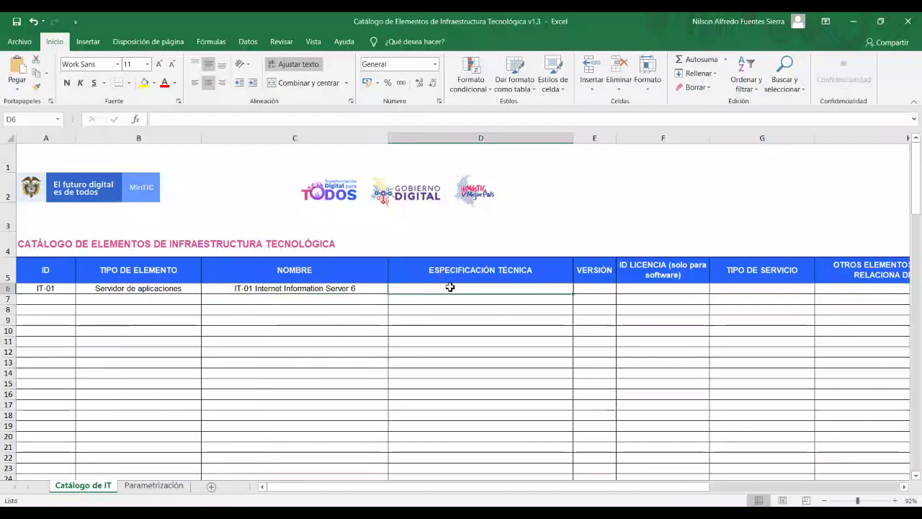
# Fill IT-01's technical spec with NA, version with 6, and enter its licence ID.
pyautogui.write('NA')
pyautogui.press('Tab')
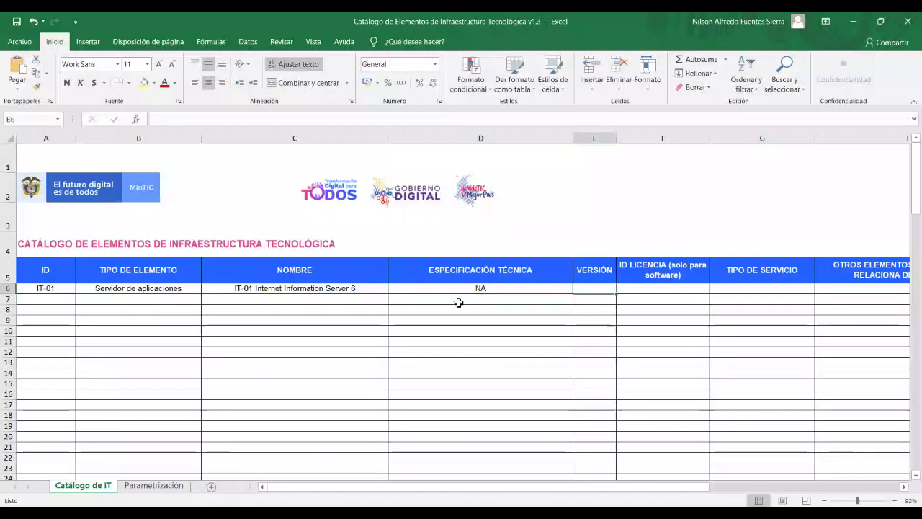
pyautogui.write('6')
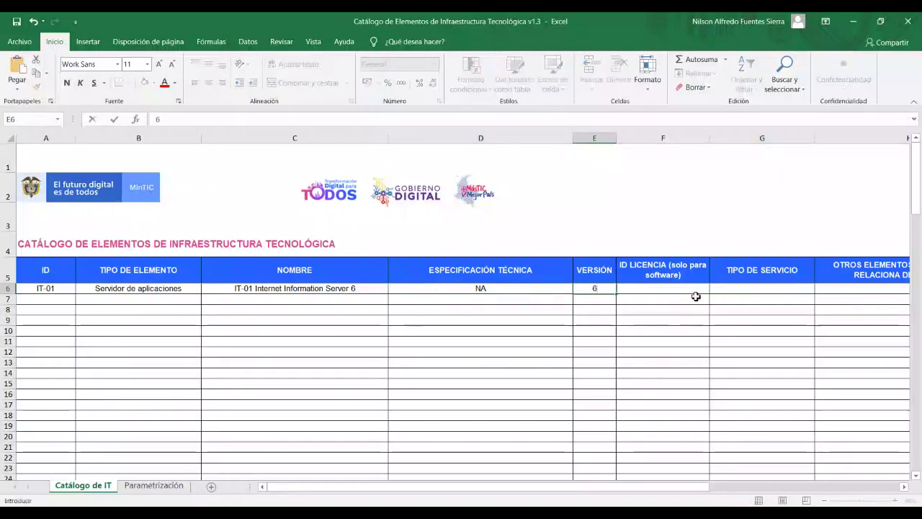
pyautogui.press('Tab')
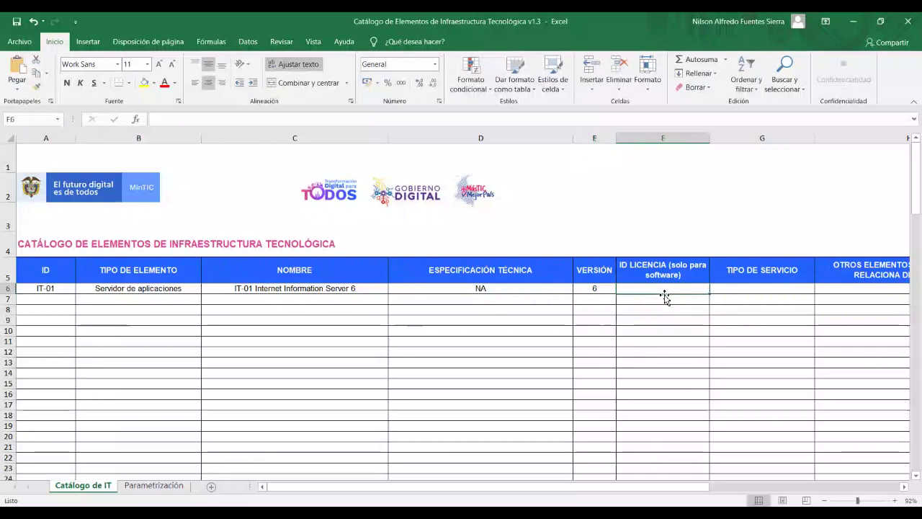
pyautogui.write('HYTTRRE')
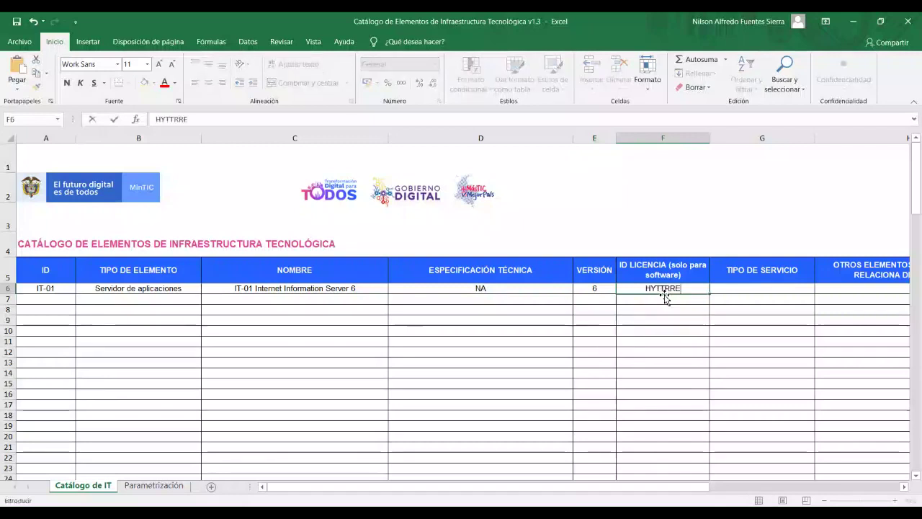
pyautogui.write('E')
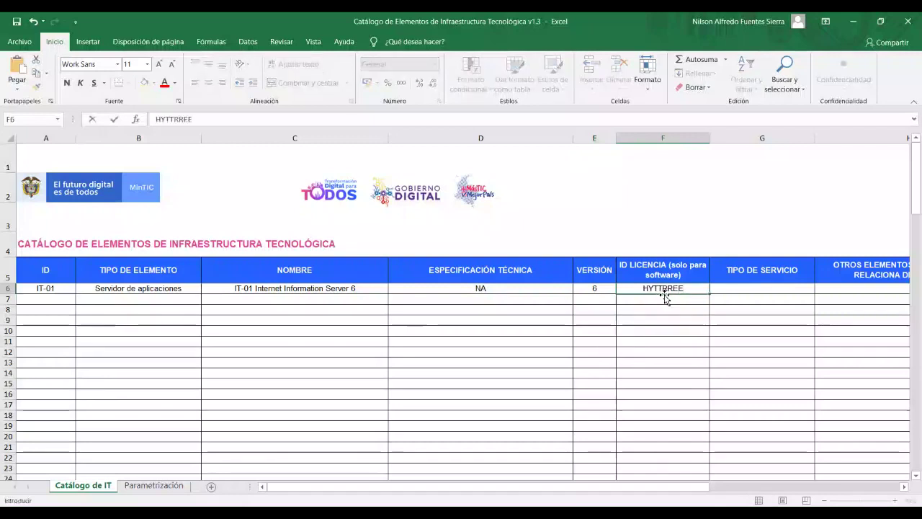
pyautogui.write('000')
pyautogui.press('Return')
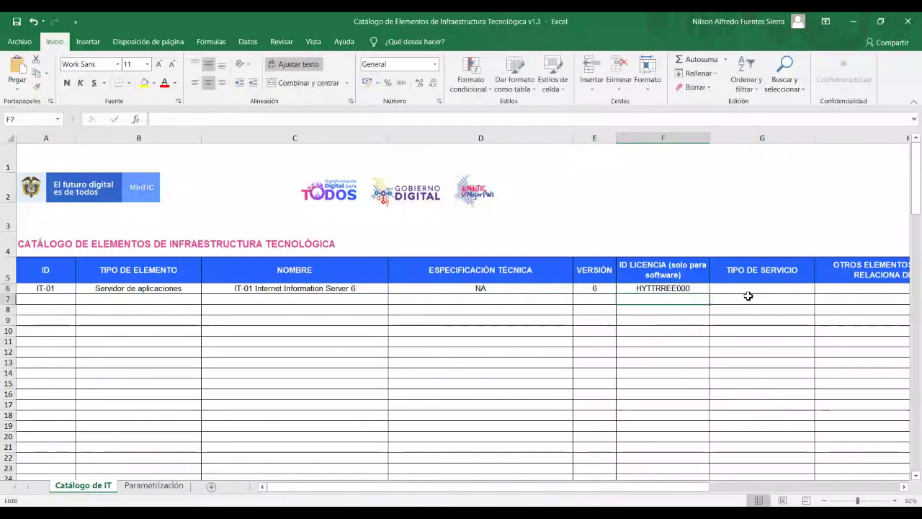
# Set IT-01's service type to Instalado en sitio from the G6 dropdown.
pyautogui.click(750, 291)
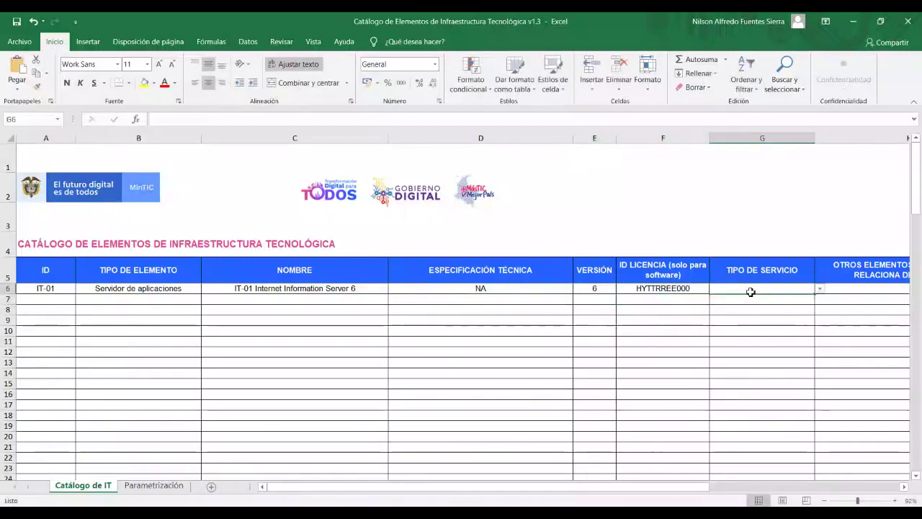
pyautogui.click(819, 288)
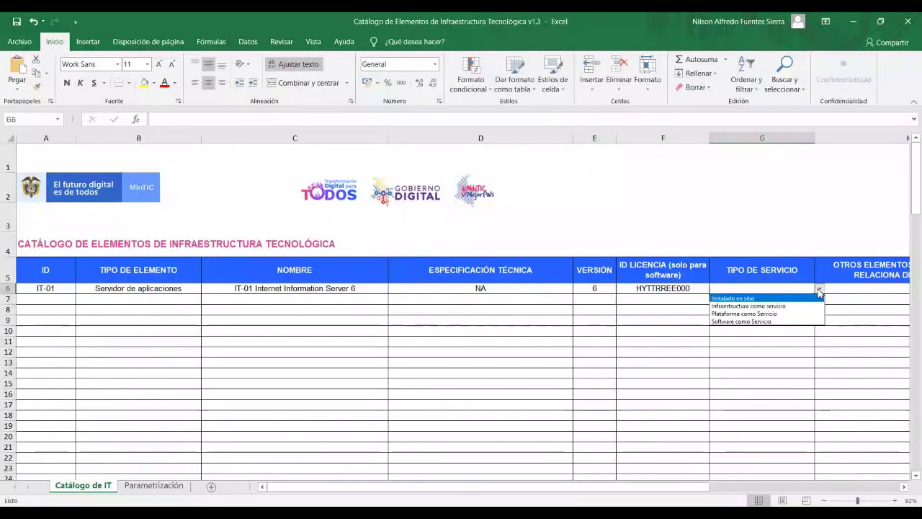
pyautogui.click(819, 289)
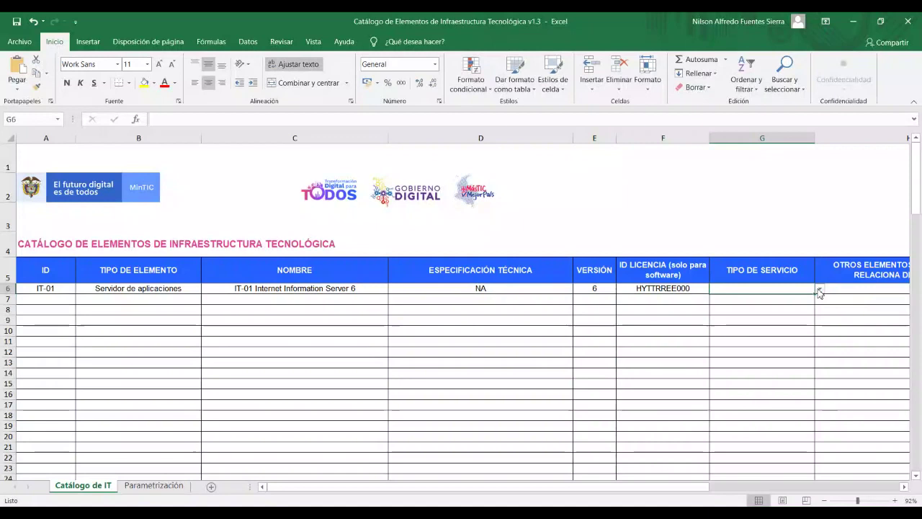
pyautogui.click(820, 291)
pyautogui.click(819, 291)
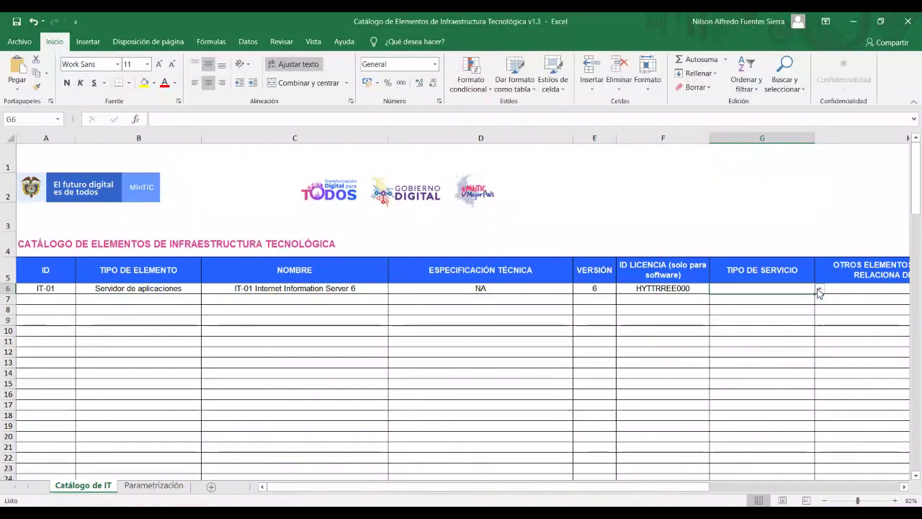
pyautogui.click(819, 291)
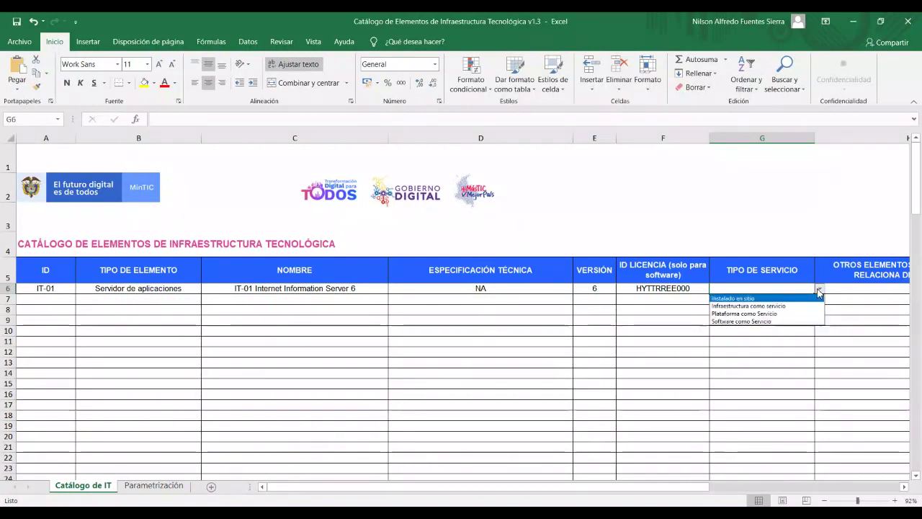
pyautogui.click(819, 289)
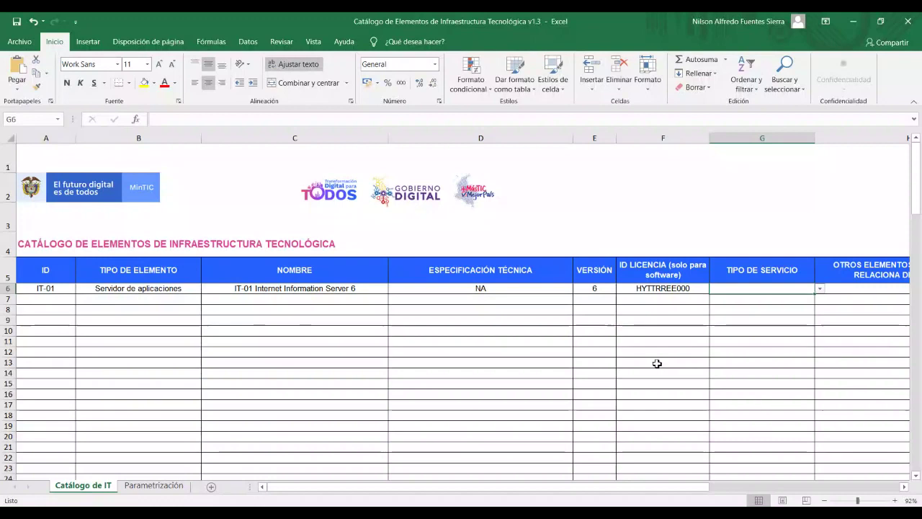
pyautogui.click(820, 288)
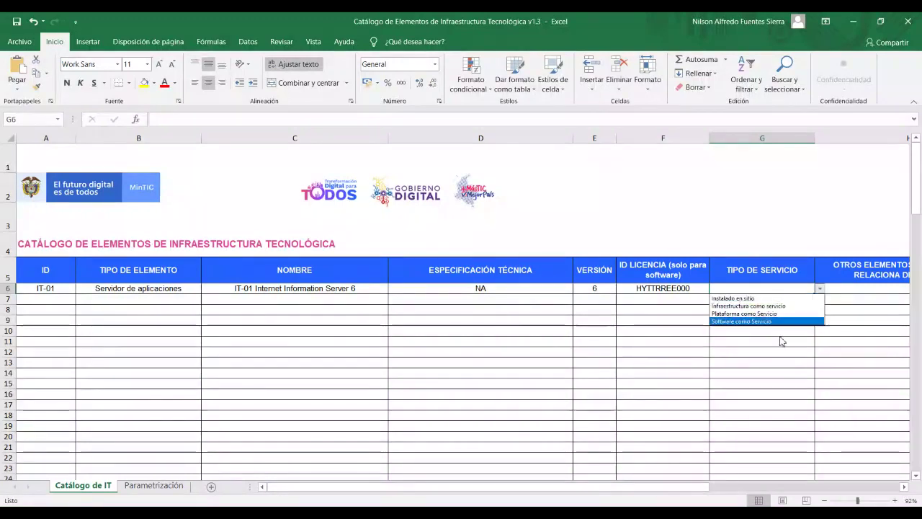
pyautogui.click(761, 298)
pyautogui.click(663, 340)
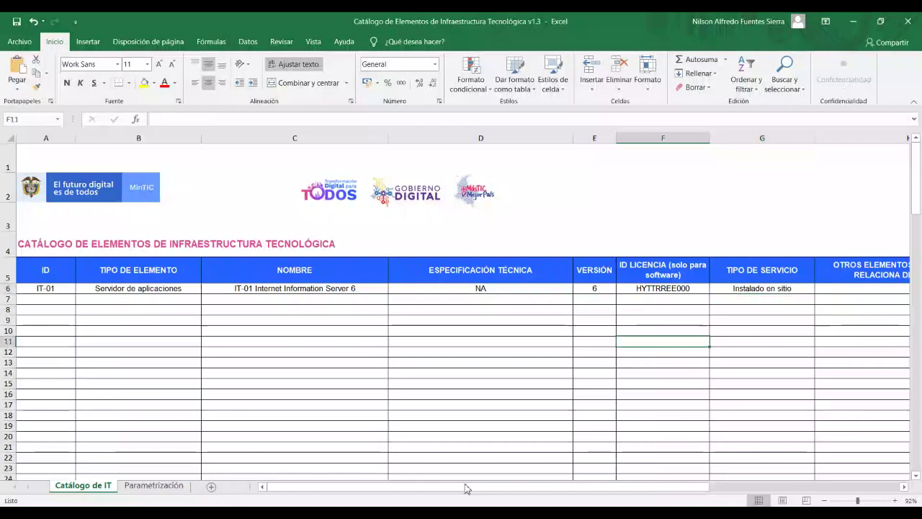
# Enter SIS-CON as IT-01's impacted information system.
pyautogui.moveTo(422, 490); pyautogui.dragTo(552, 504)
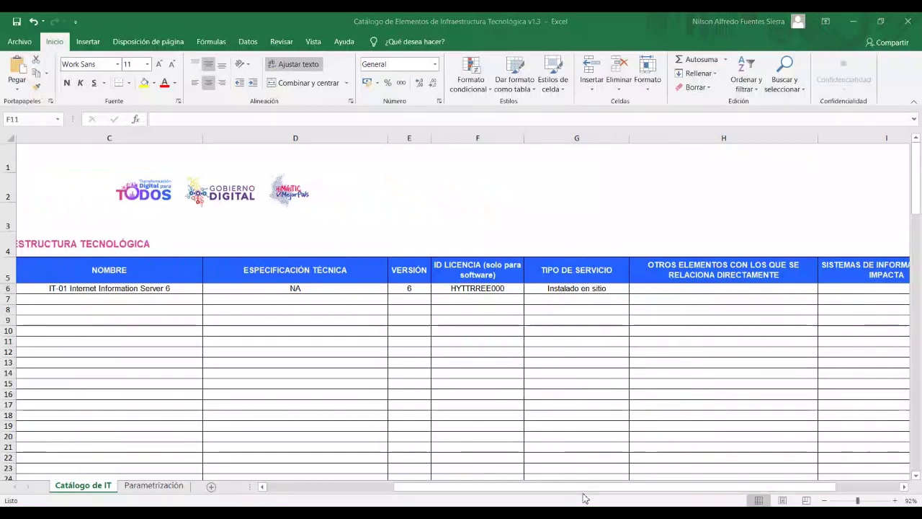
pyautogui.click(704, 298)
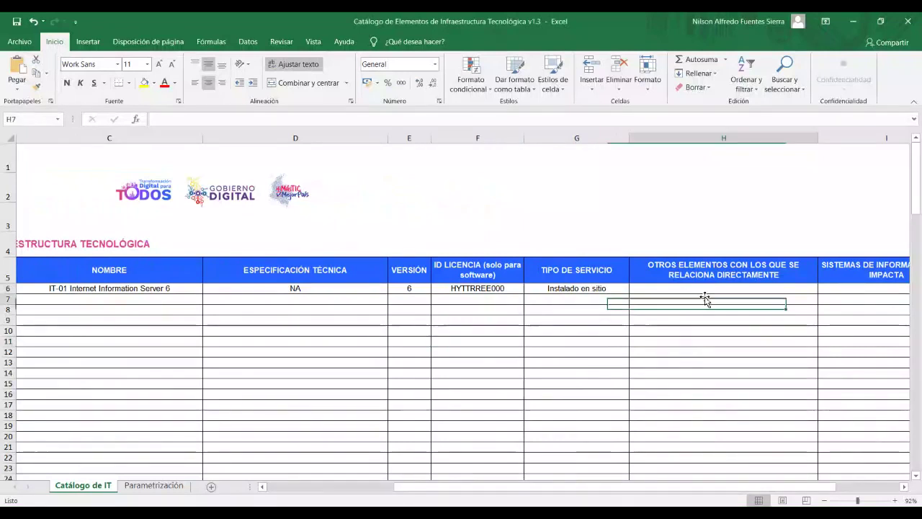
pyautogui.click(703, 290)
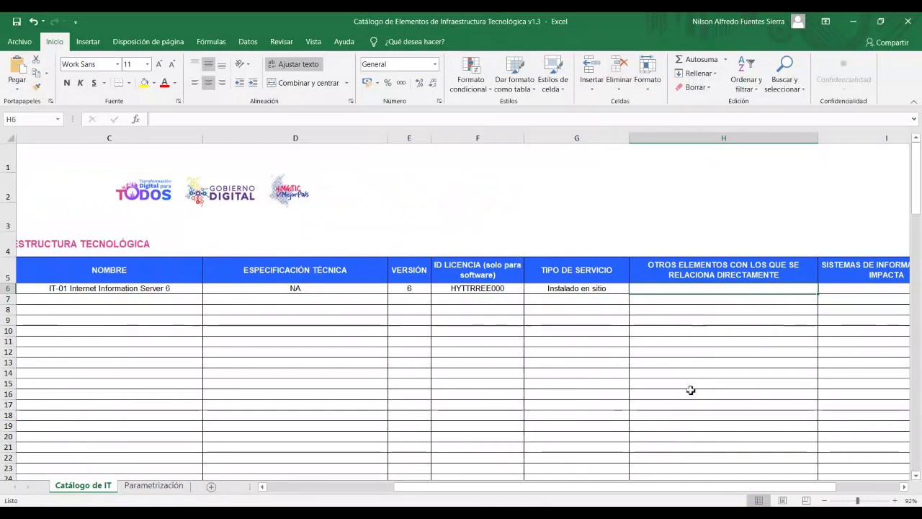
pyautogui.moveTo(690, 389); pyautogui.dragTo(881, 385)
pyautogui.click(876, 291)
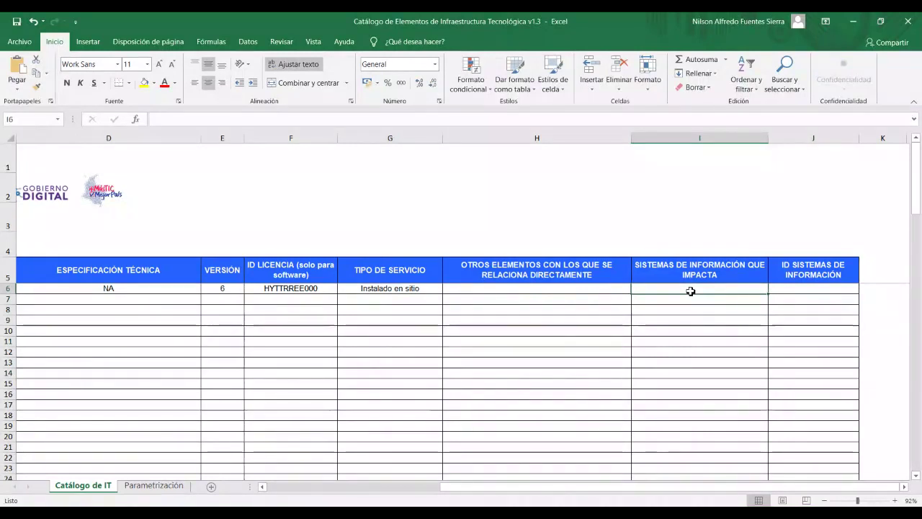
pyautogui.write('S')
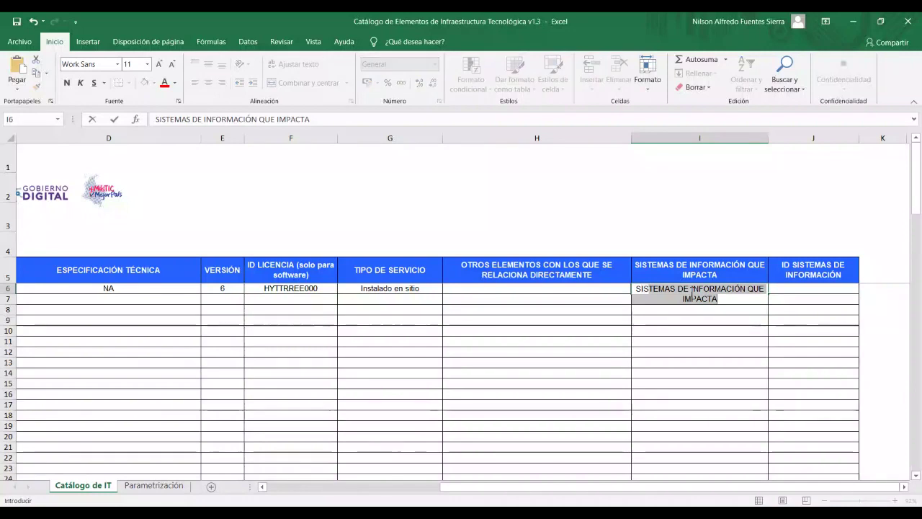
pyautogui.write('IS-CON')
pyautogui.press('Return')
# Record SIS-01 in J6 as IT-01's information-system ID and verify it.
pyautogui.click(817, 290)
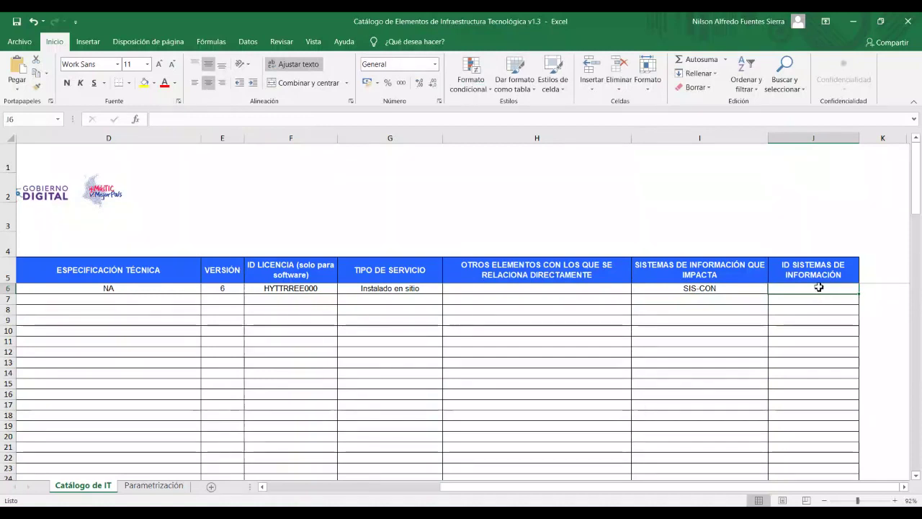
pyautogui.write('SIS-01')
pyautogui.click(794, 319)
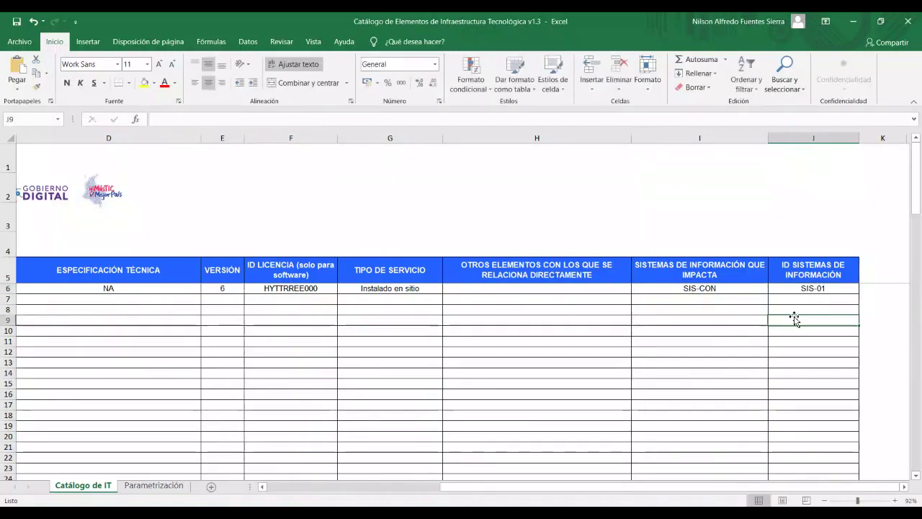
pyautogui.click(168, 296)
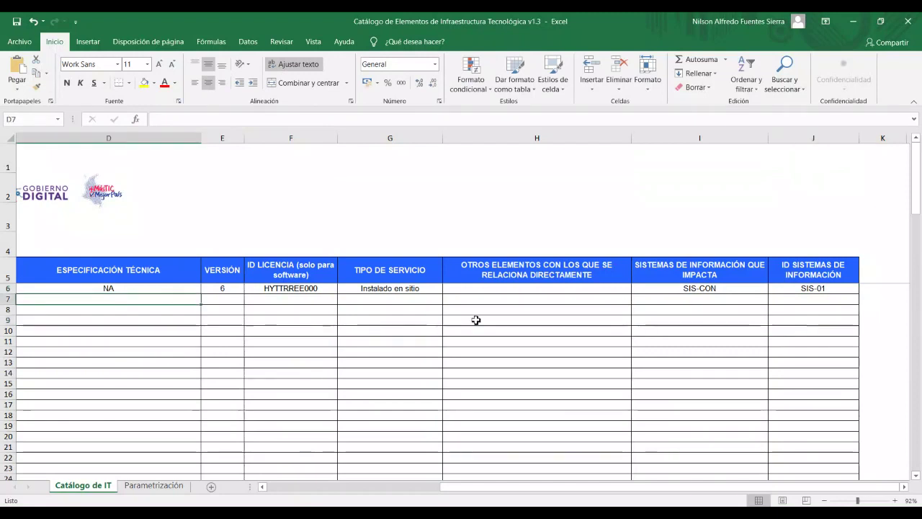
pyautogui.click(833, 289)
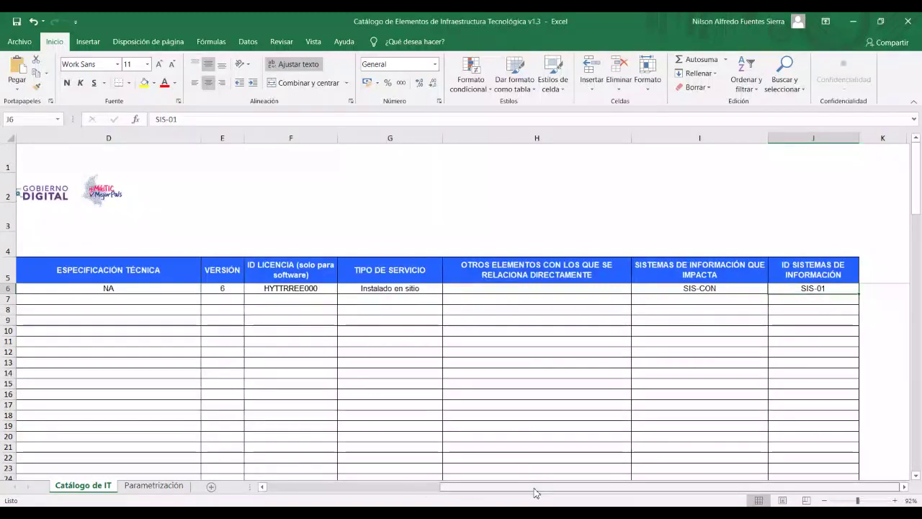
pyautogui.hscroll(-3, 536, 490)
pyautogui.hscroll(3, 535, 490)
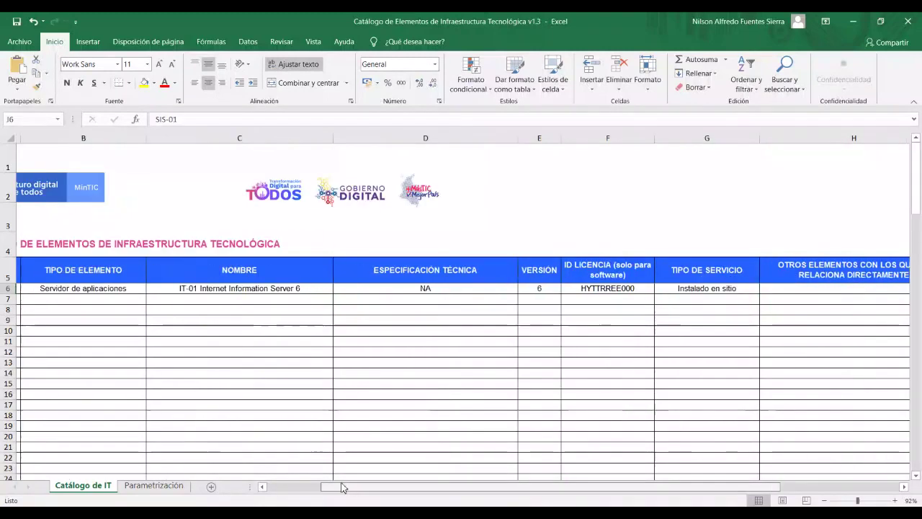
# Add ID IT-02 in A7 and choose Nodo virtual as its element type.
pyautogui.moveTo(446, 487); pyautogui.dragTo(273, 487)
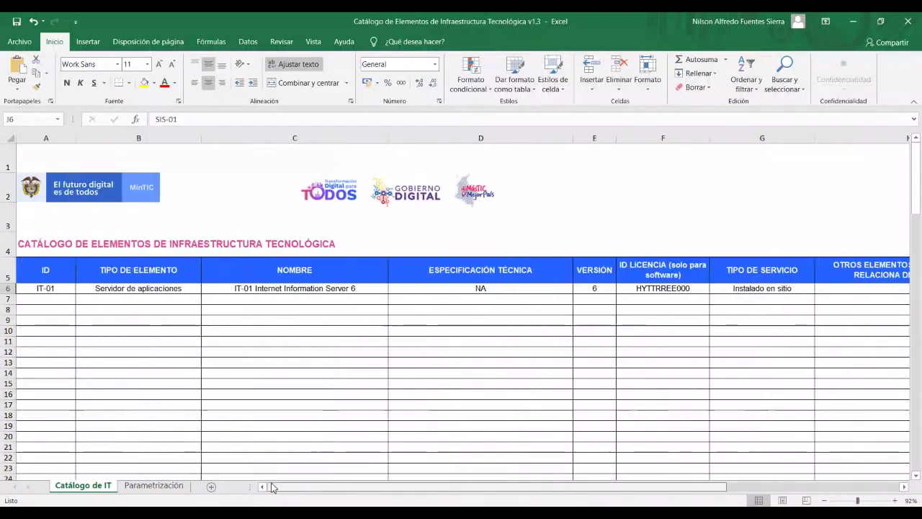
pyautogui.click(40, 300)
pyautogui.write('I')
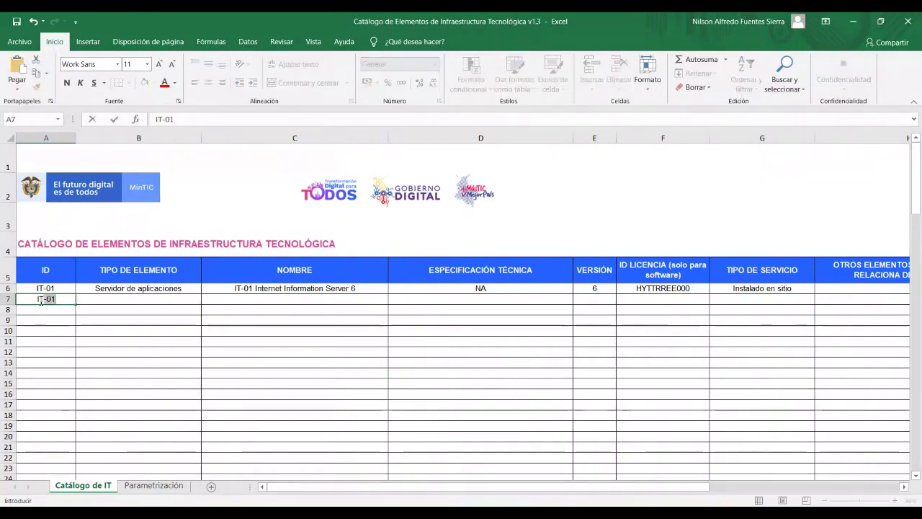
pyautogui.write('T-02')
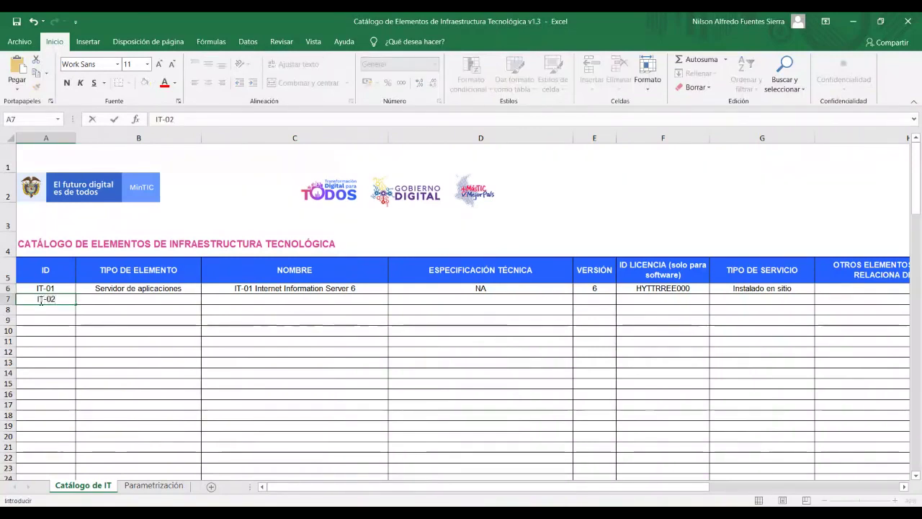
pyautogui.press('Tab')
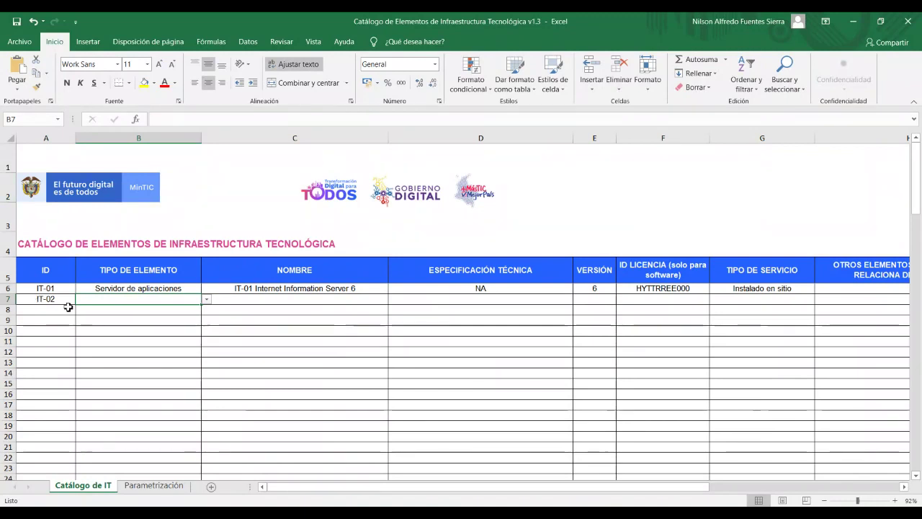
pyautogui.click(207, 300)
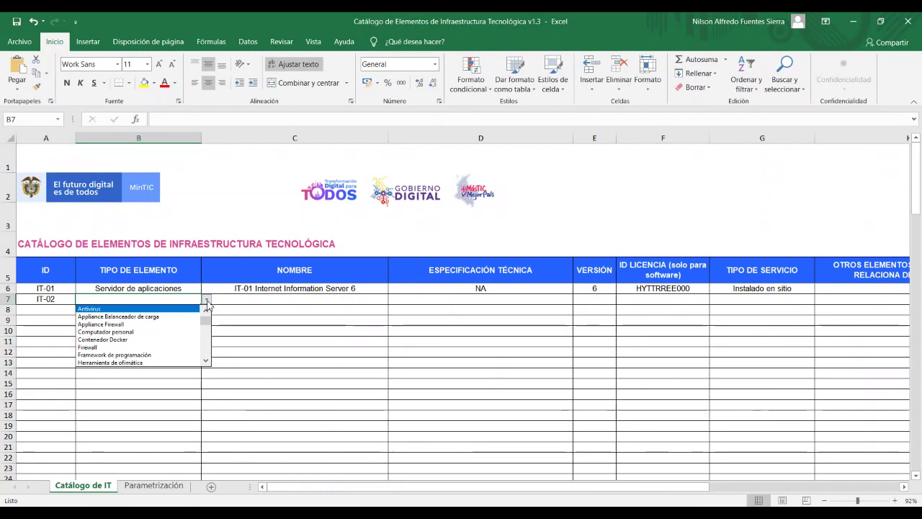
pyautogui.scroll(-4, 208, 305)
pyautogui.scroll(4, 211, 311)
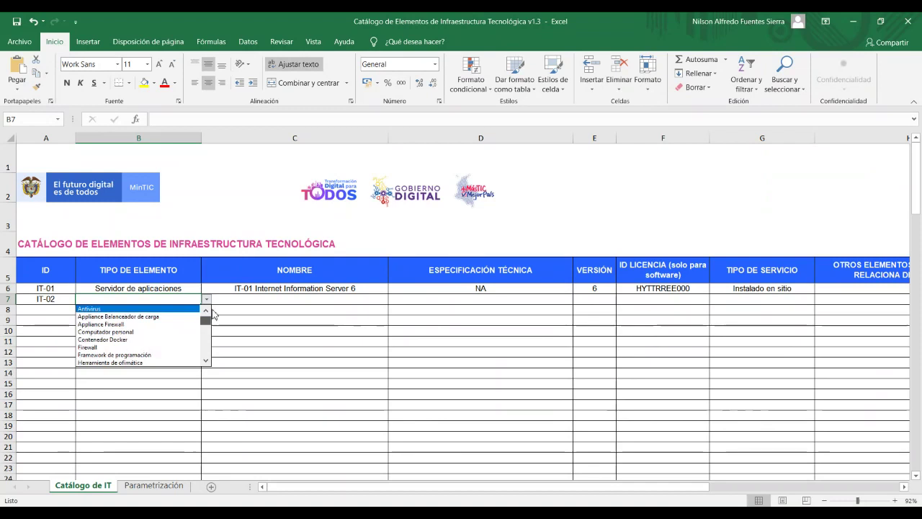
pyautogui.scroll(-3, 108, 329)
pyautogui.click(107, 329)
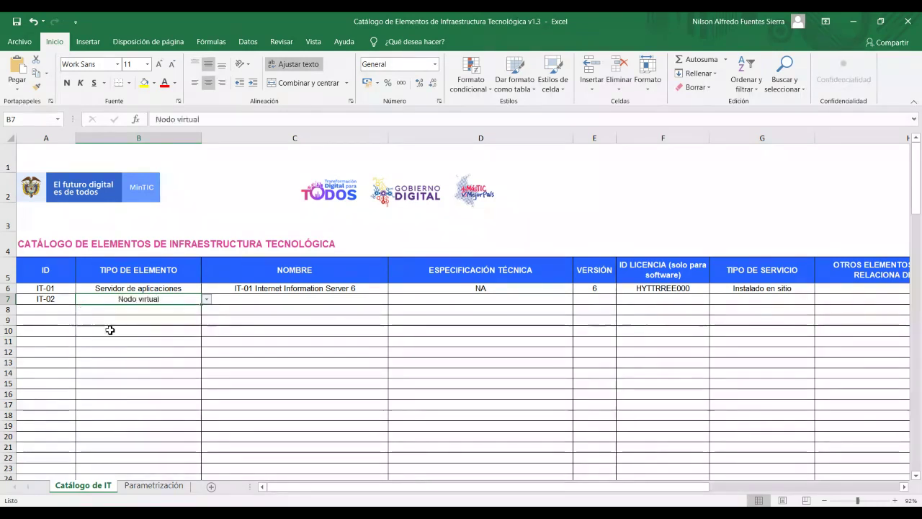
# Name IT-02 'IT-02 Dell powerEdge virtual' in cell C7.
pyautogui.click(242, 302)
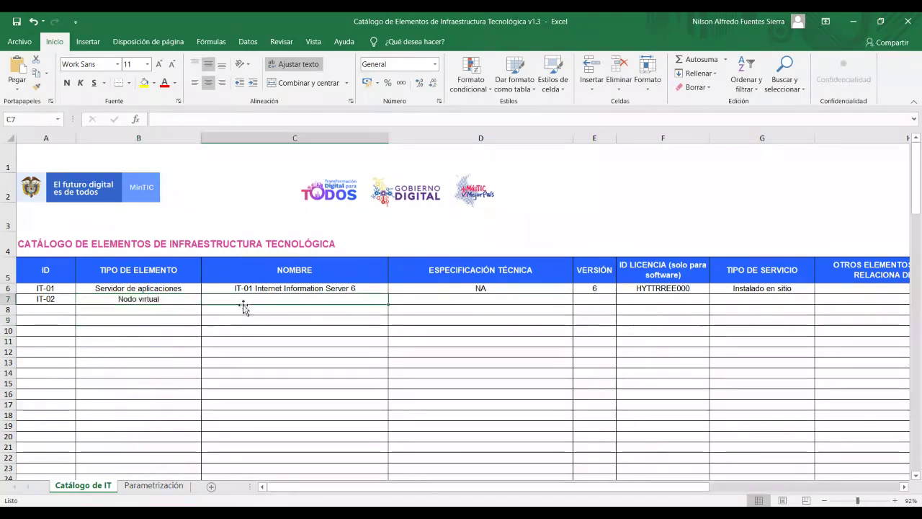
pyautogui.doubleClick(343, 299)
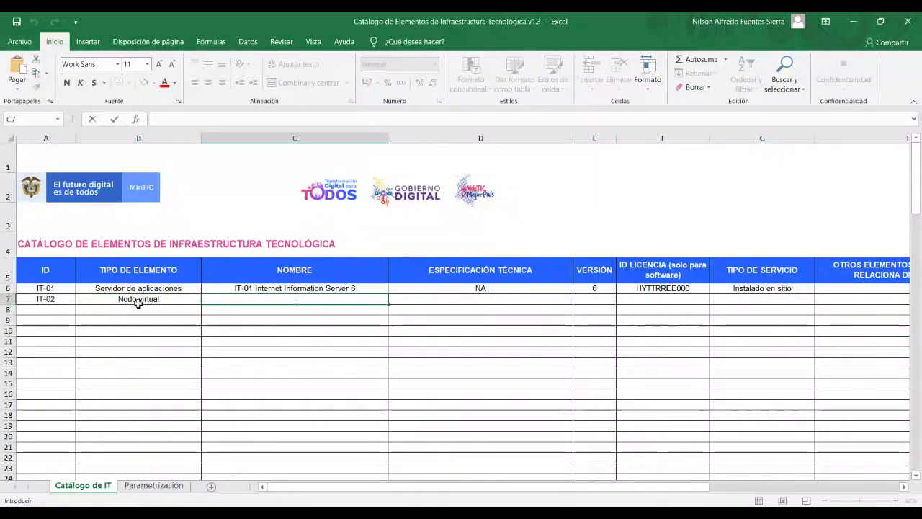
pyautogui.write('IT-0')
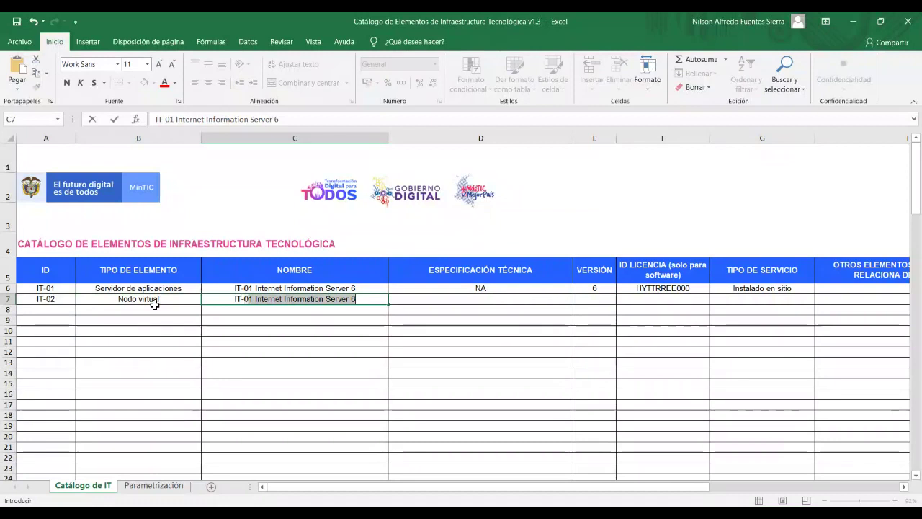
pyautogui.write('2')
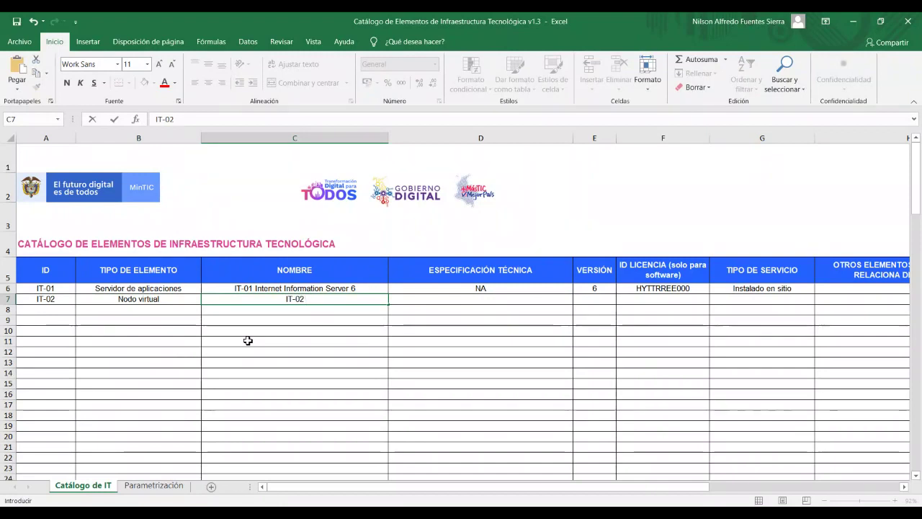
pyautogui.write('Del')
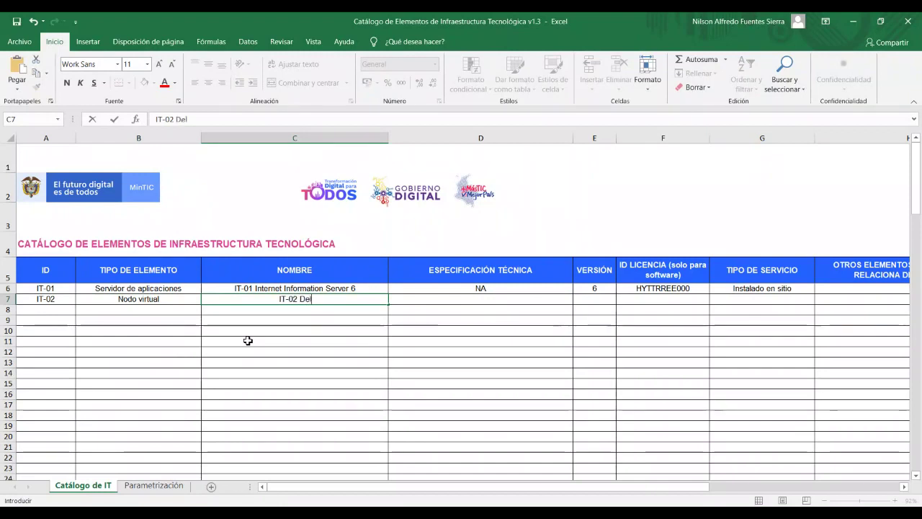
pyautogui.write('l power')
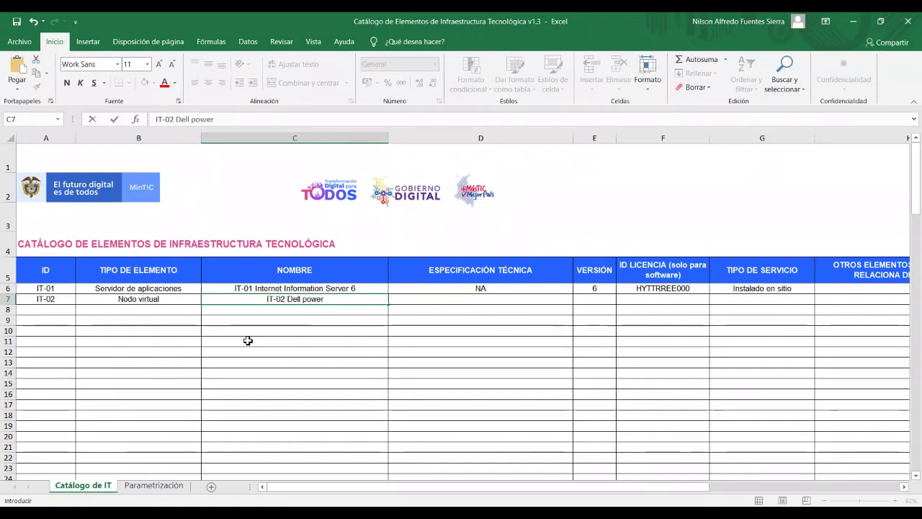
pyautogui.write('Edge')
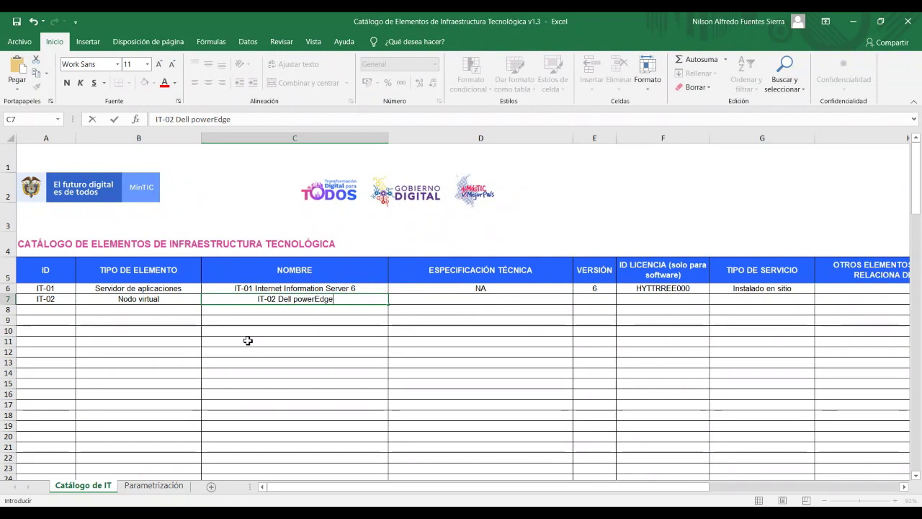
pyautogui.write('virtual')
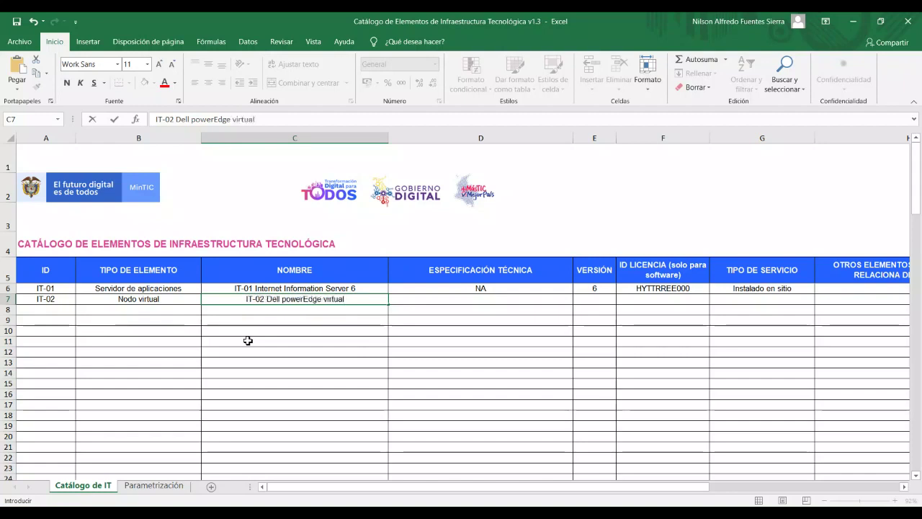
pyautogui.click(433, 302)
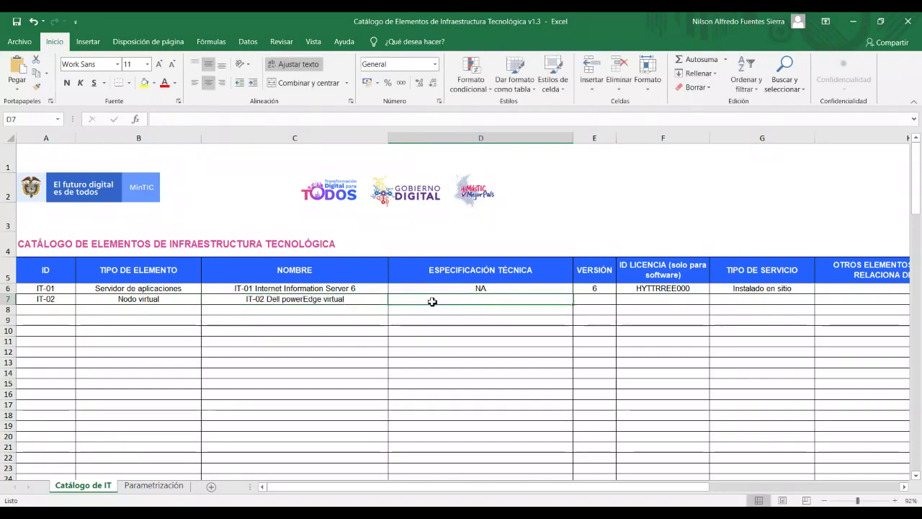
# Start D7's spec with lines 'Linux red hat 7' and '2 core de procesador a 3.0 GHZ'.
pyautogui.doubleClick(533, 301)
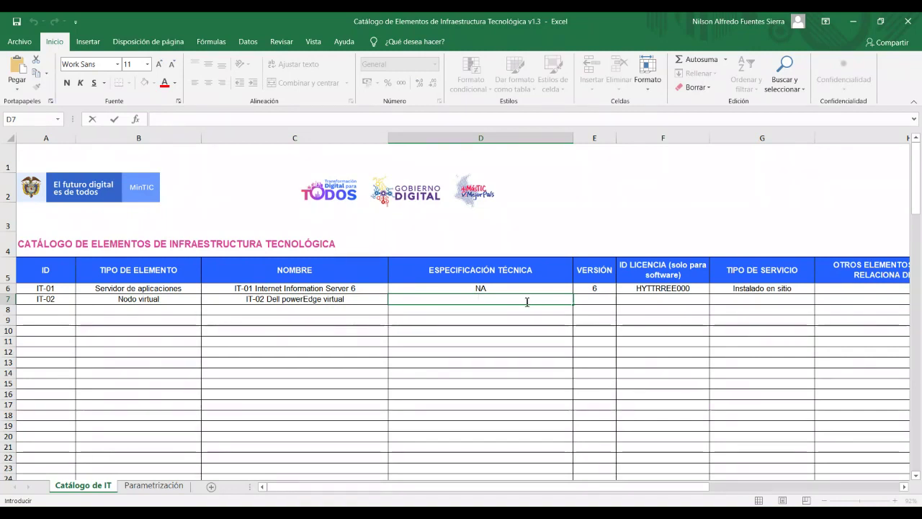
pyautogui.write('Linux ')
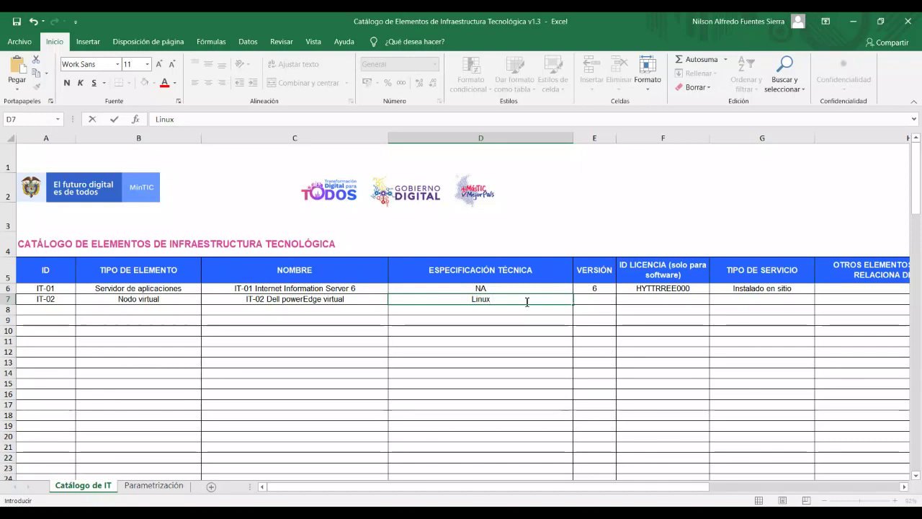
pyautogui.write('red')
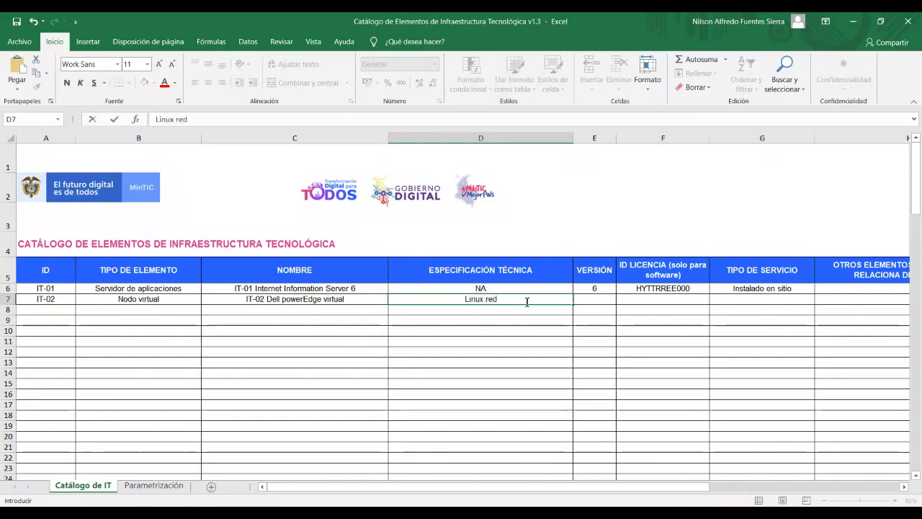
pyautogui.write(' hat')
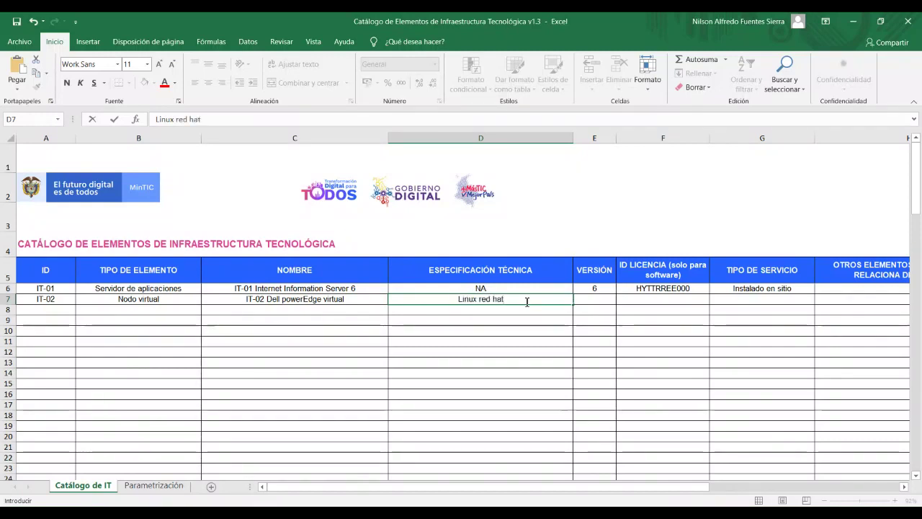
pyautogui.write(' 7')
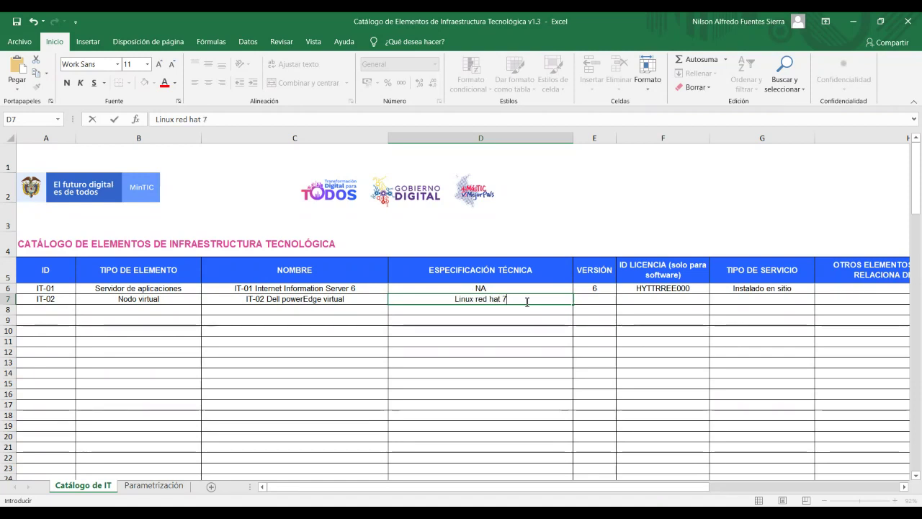
pyautogui.hotkey('alt', 'Return')
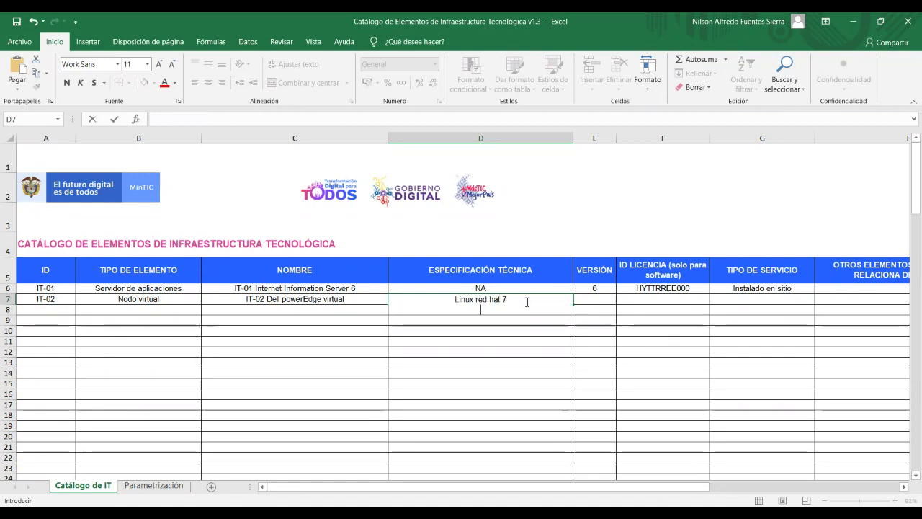
pyautogui.write('2 core de p')
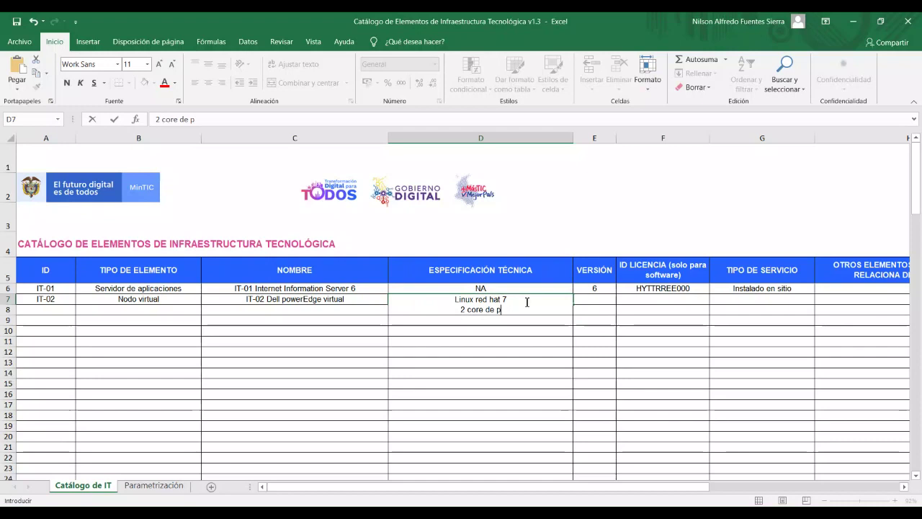
pyautogui.write('rocesador a 2')
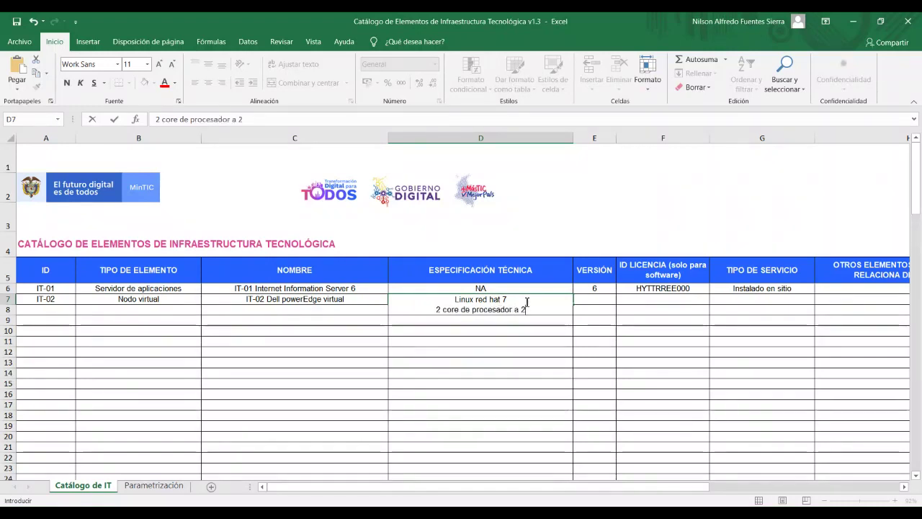
pyautogui.press('BackSpace')
pyautogui.write('3.0')
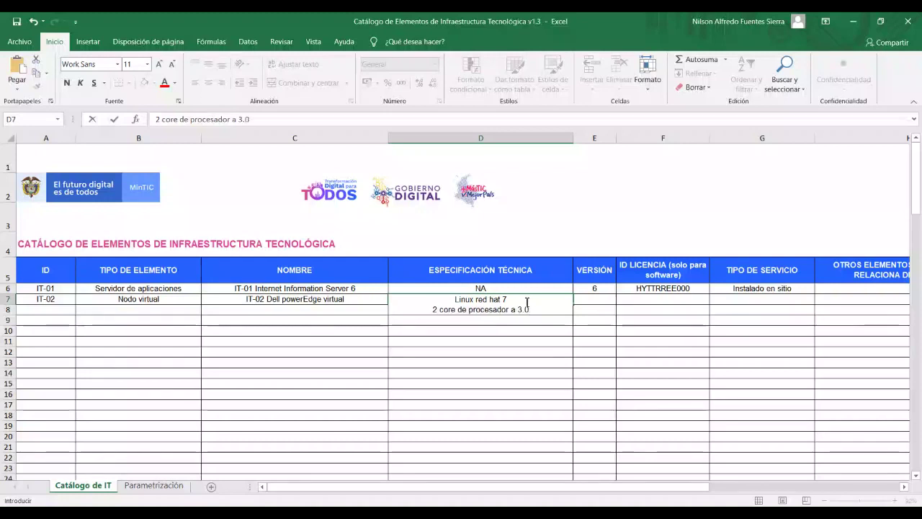
pyautogui.write(' GHZ')
# Add spec lines '16 GB memoria RAM' and '250 GB espacio en disco' and confirm.
pyautogui.hotkey('alt', 'Return')
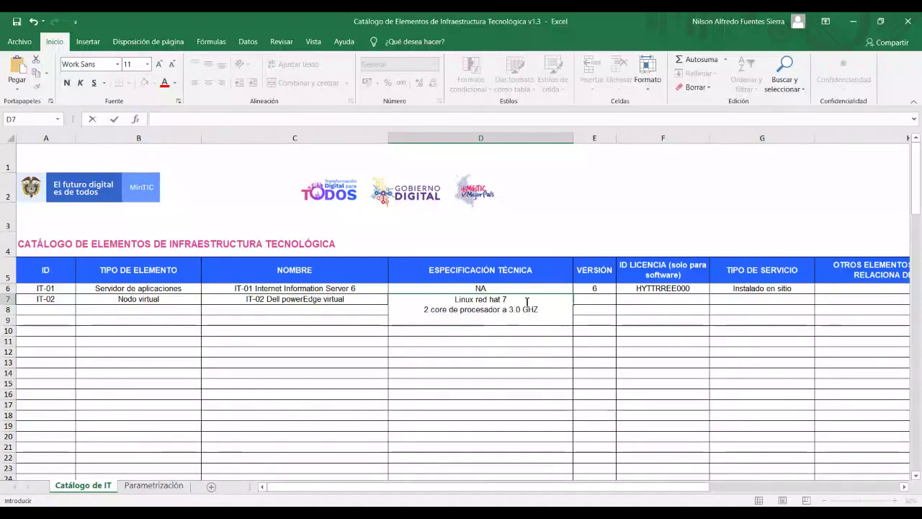
pyautogui.write('16')
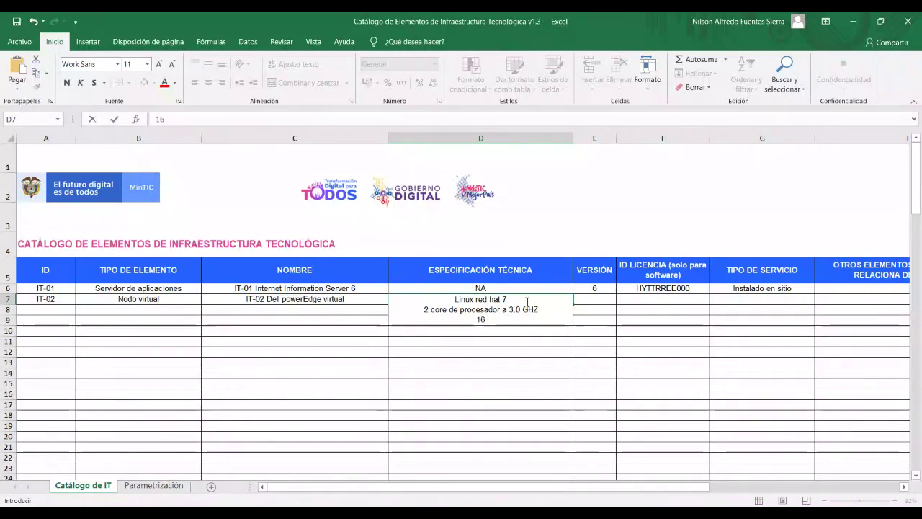
pyautogui.write(' GB Ra')
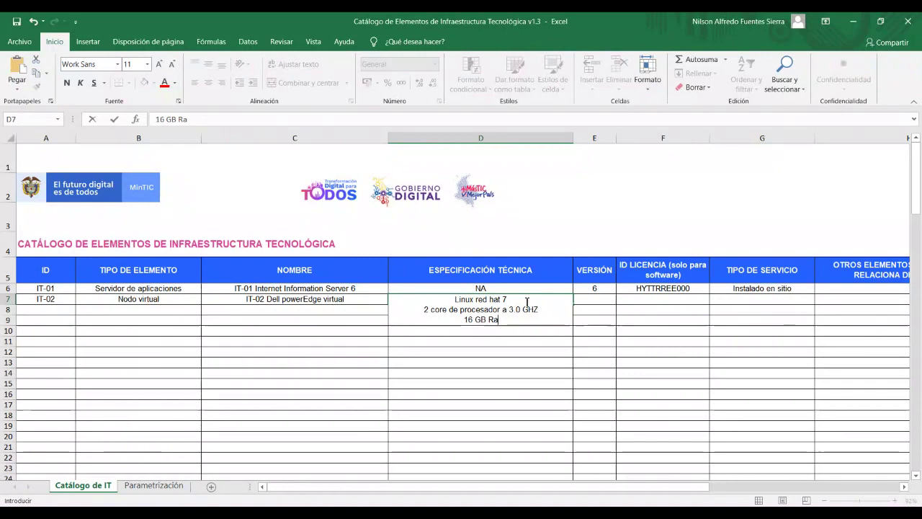
pyautogui.press('BackSpace')
pyautogui.press('BackSpace')
pyautogui.write('me')
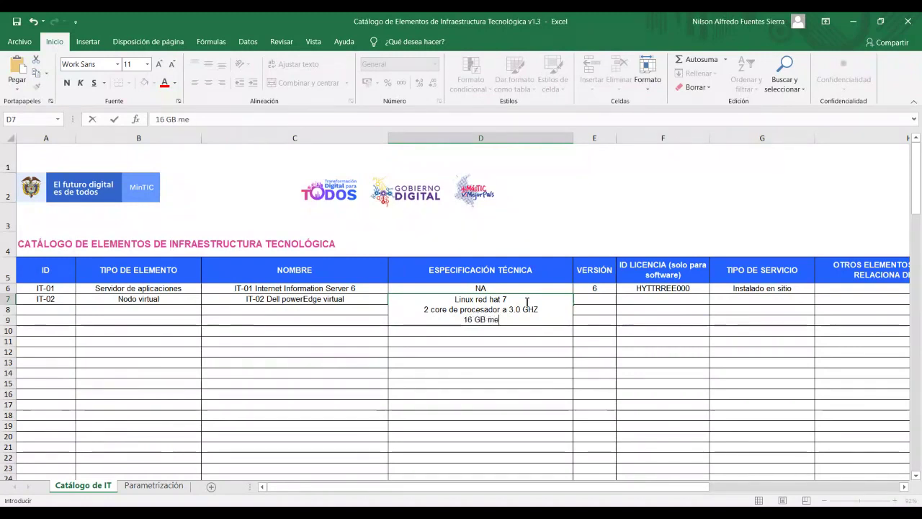
pyautogui.write('moria R')
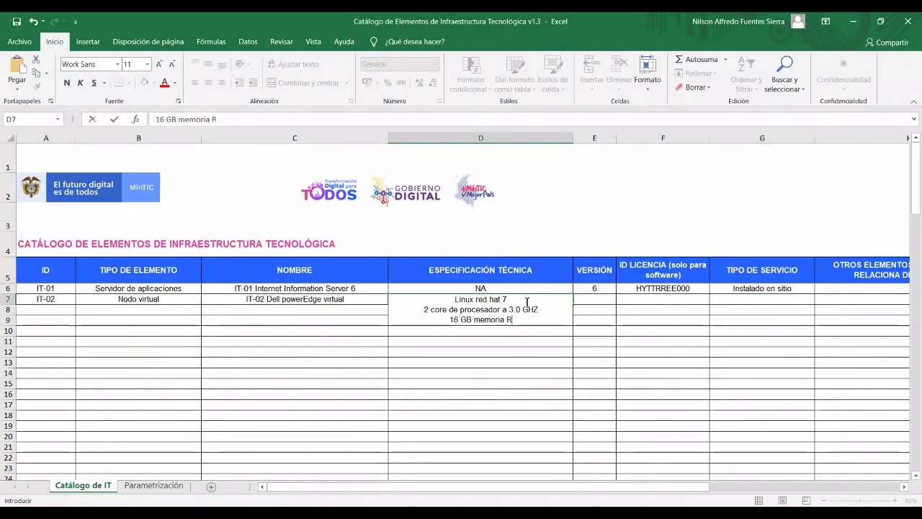
pyautogui.write('AM')
pyautogui.hotkey('alt', 'Return')
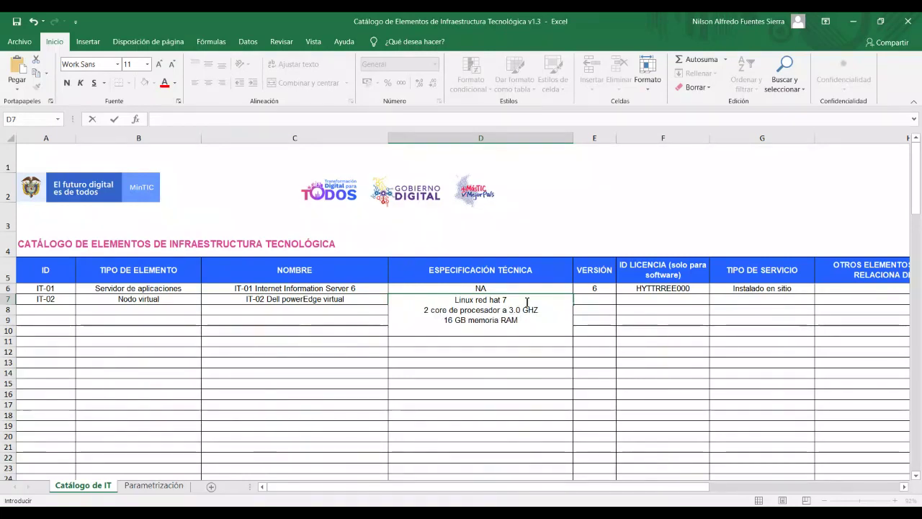
pyautogui.write('250')
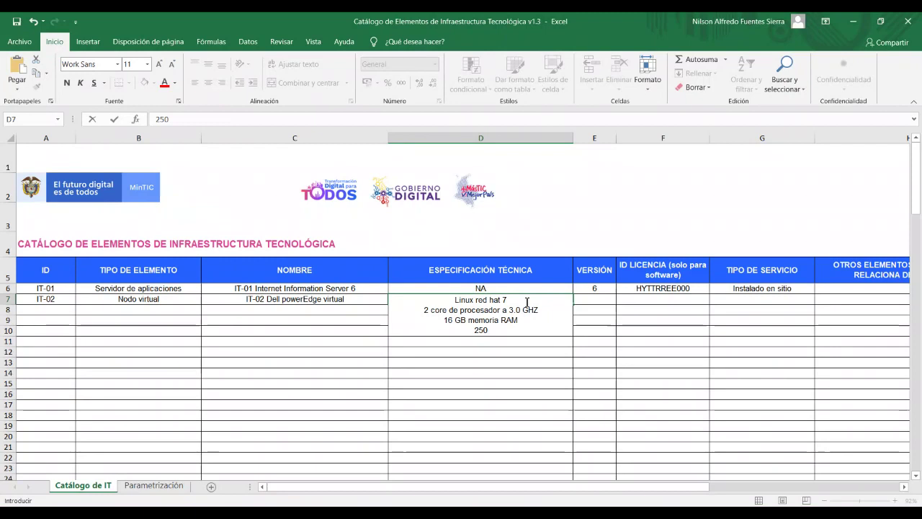
pyautogui.write('GB espacio en disco')
pyautogui.hotkey('ctrl', 'Return')
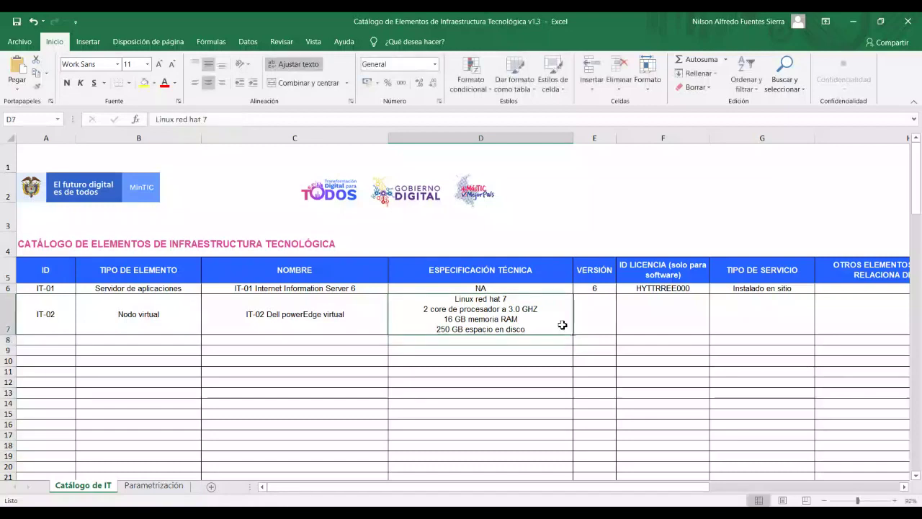
# Set IT-02's version to 8 in cell E7.
pyautogui.click(595, 310)
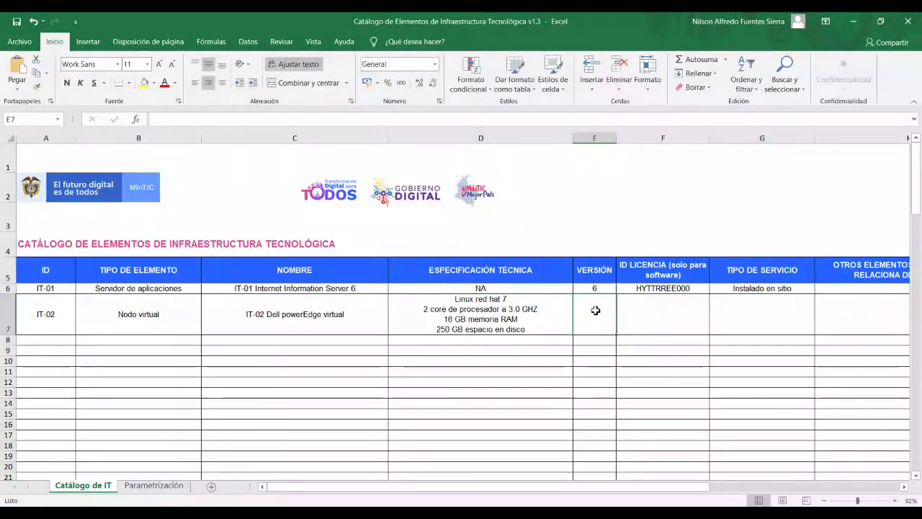
pyautogui.write('8')
pyautogui.click(648, 325)
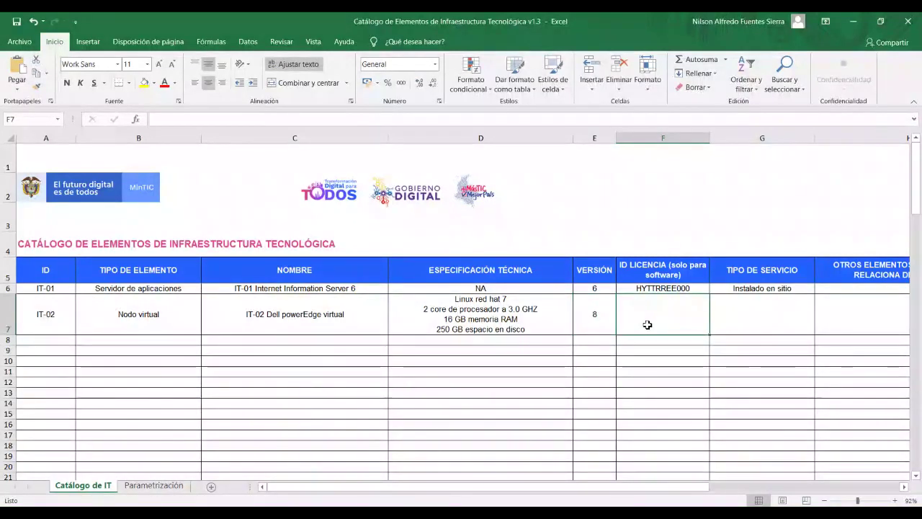
# Copy IT-01's licence ID into F7 and replace it with IT-02's own licence ID.
pyautogui.doubleClick(683, 289)
pyautogui.doubleClick(683, 288)
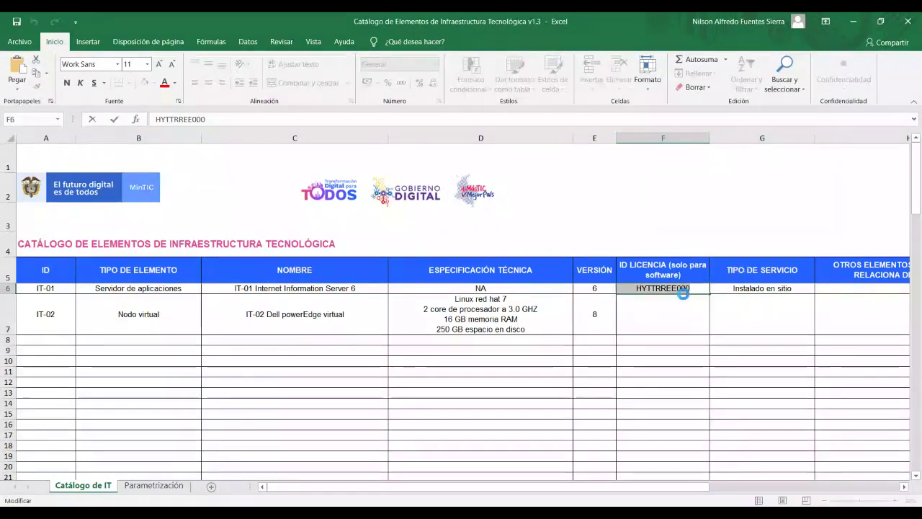
pyautogui.hotkey('ctrl', 'c')
pyautogui.doubleClick(662, 314)
pyautogui.hotkey('ctrl', 'v')
pyautogui.doubleClick(662, 314)
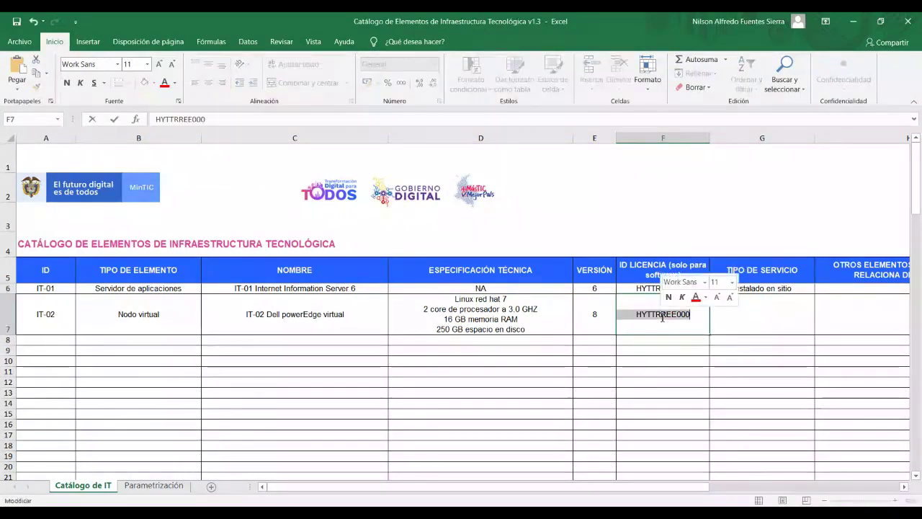
pyautogui.write('juyytreww')
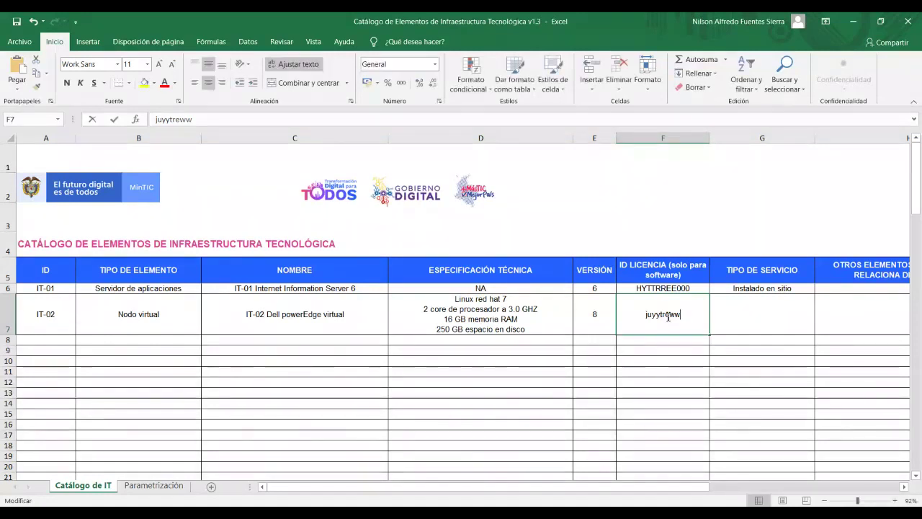
pyautogui.doubleClick(668, 314)
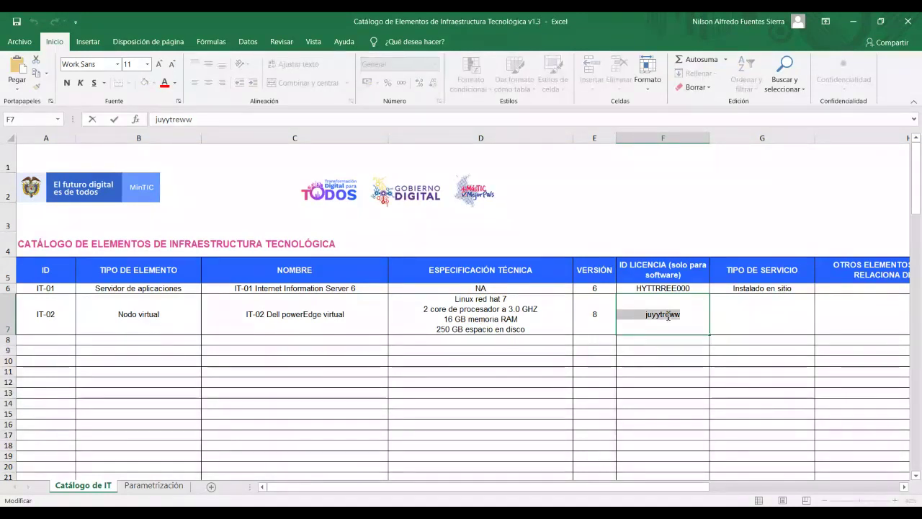
pyautogui.write('UYTRRESLLO')
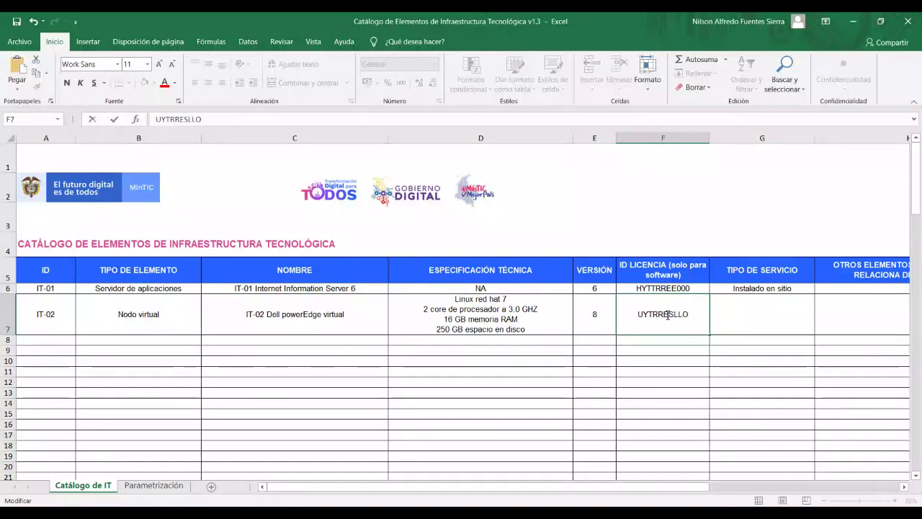
# Set IT-02's service type to Instalado en sitio from the G7 dropdown.
pyautogui.click(731, 316)
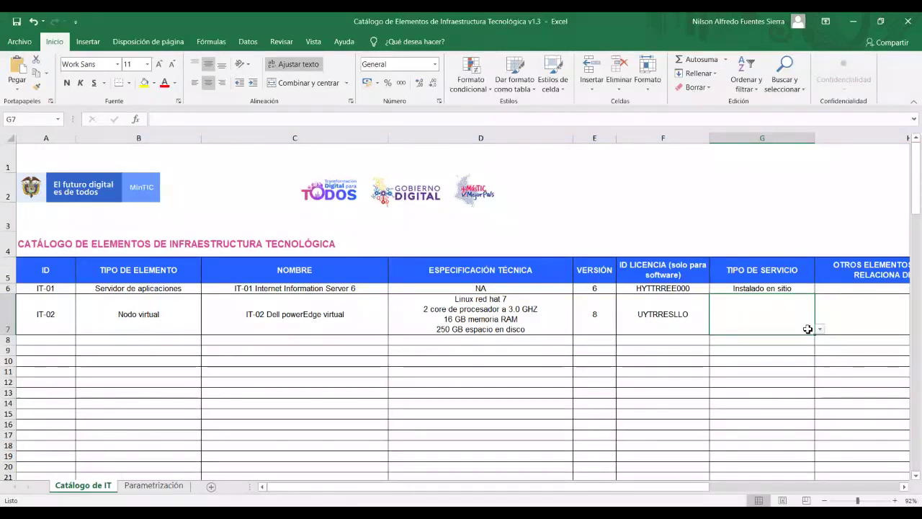
pyautogui.click(820, 328)
pyautogui.click(742, 337)
pyautogui.click(662, 393)
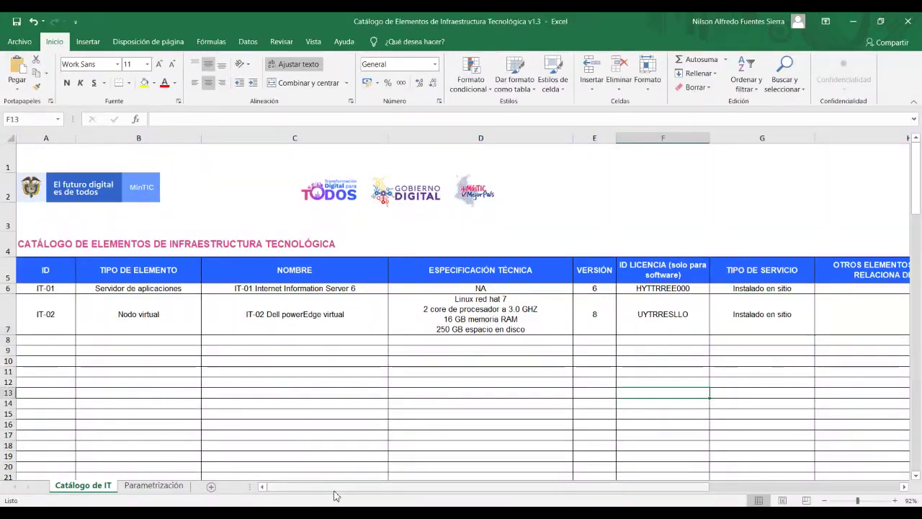
# Copy IT-01's name and paste it as IT-02's related element in H7.
pyautogui.hscroll(3, 335, 495)
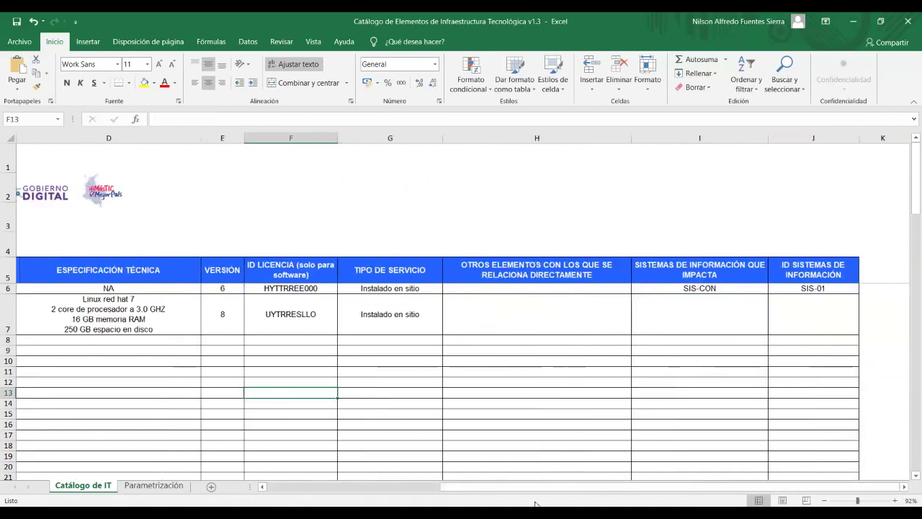
pyautogui.click(517, 312)
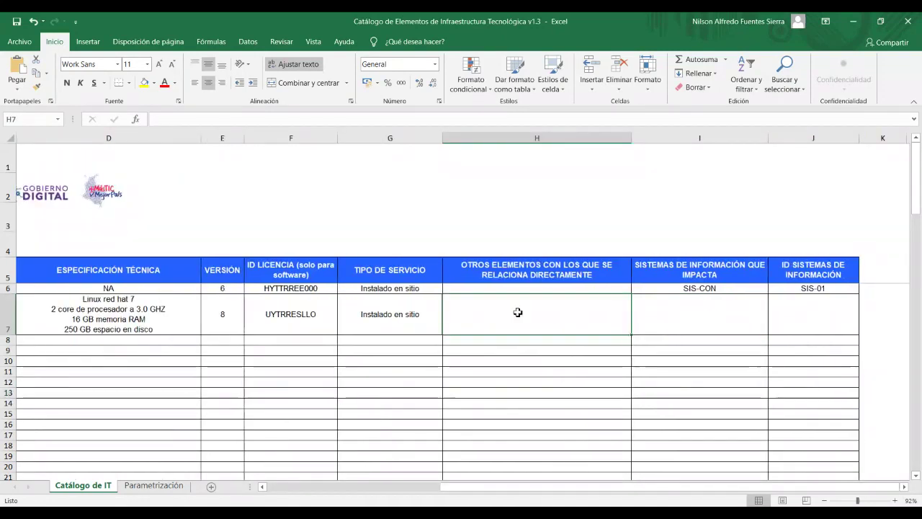
pyautogui.click(303, 325)
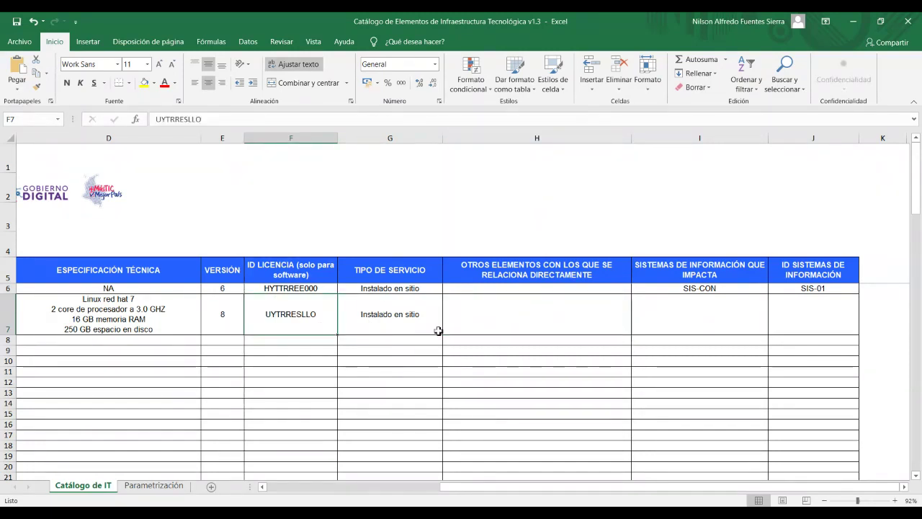
pyautogui.hscroll(-5, 576, 490)
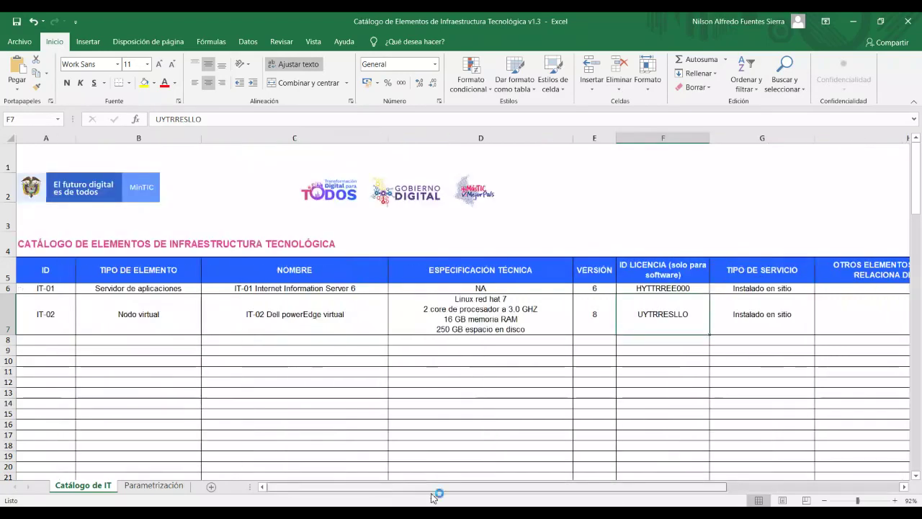
pyautogui.hscroll(5, 434, 497)
pyautogui.press('Right')
pyautogui.press('Right')
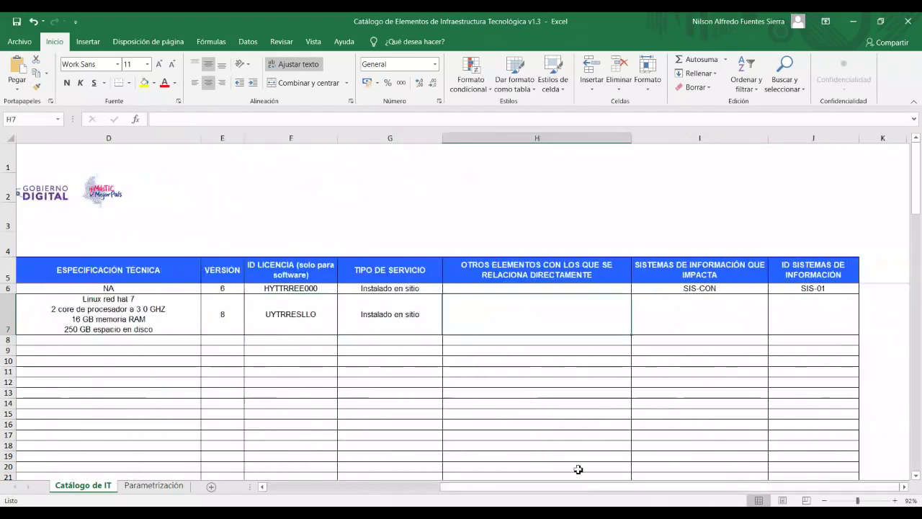
pyautogui.hscroll(-5, 384, 489)
pyautogui.click(354, 296)
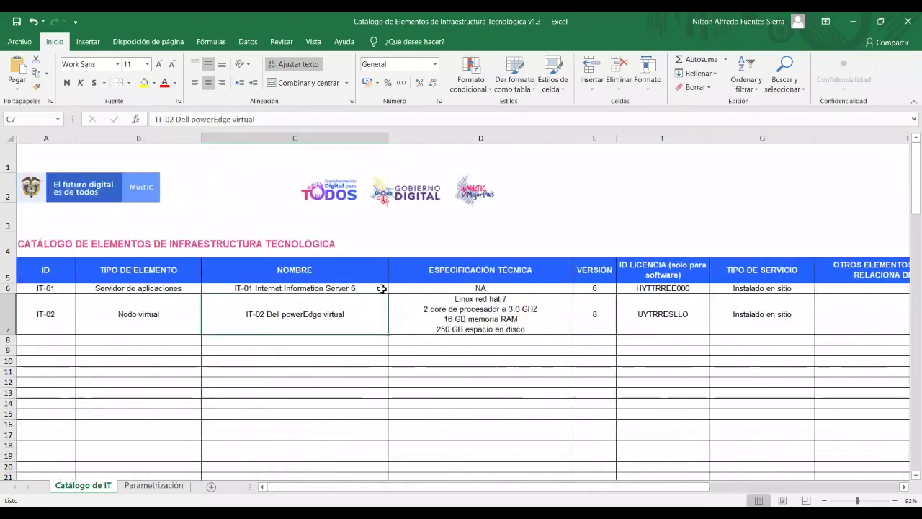
pyautogui.doubleClick(382, 288)
pyautogui.moveTo(358, 288); pyautogui.dragTo(237, 294)
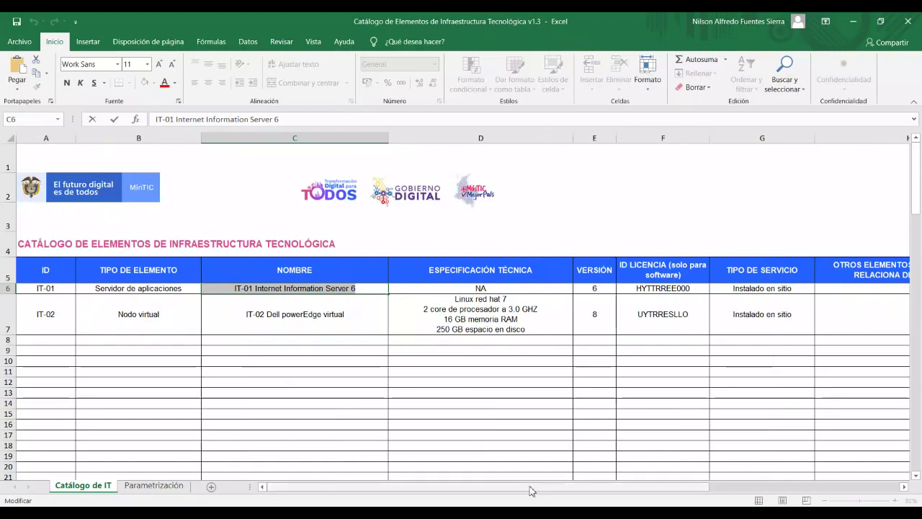
pyautogui.moveTo(531, 490); pyautogui.dragTo(708, 471)
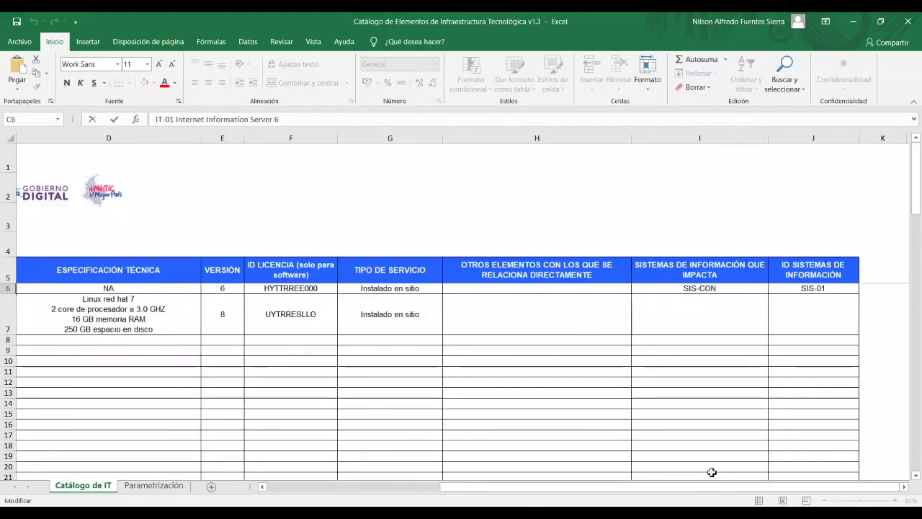
pyautogui.click(552, 322)
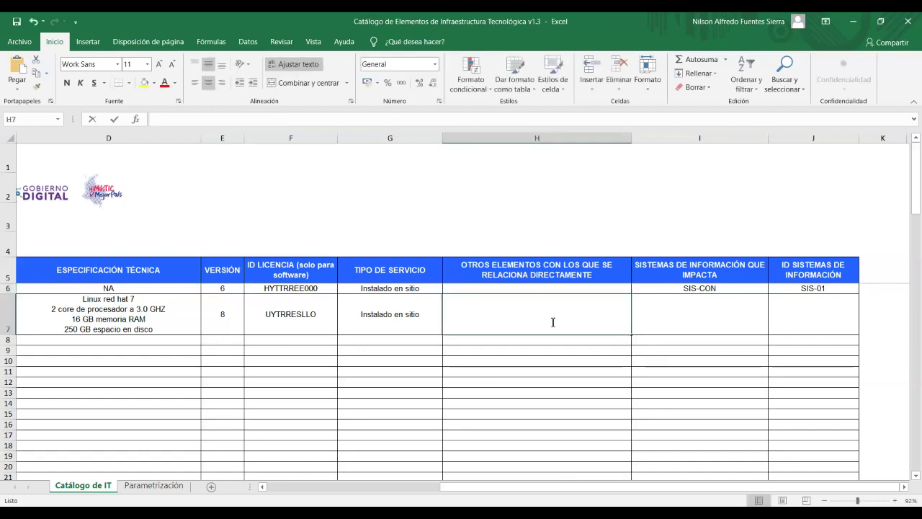
pyautogui.hotkey('ctrl', 'v')
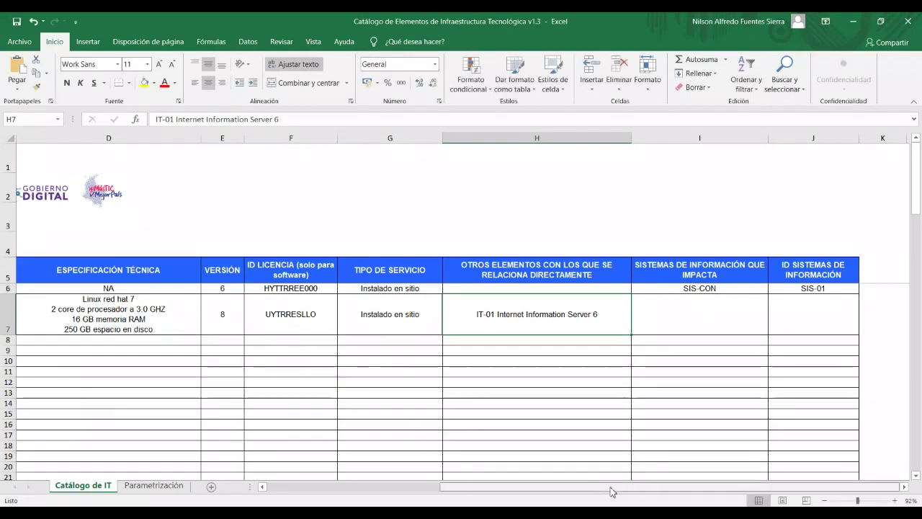
# Copy IT-02's name into H6 as IT-01's related element and check both cells.
pyautogui.moveTo(522, 487); pyautogui.dragTo(410, 488)
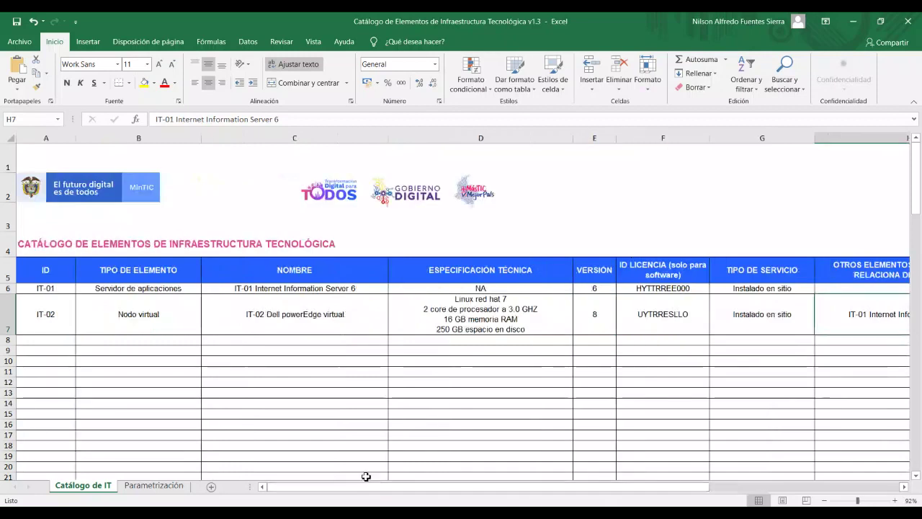
pyautogui.doubleClick(350, 315)
pyautogui.moveTo(350, 315); pyautogui.dragTo(235, 312)
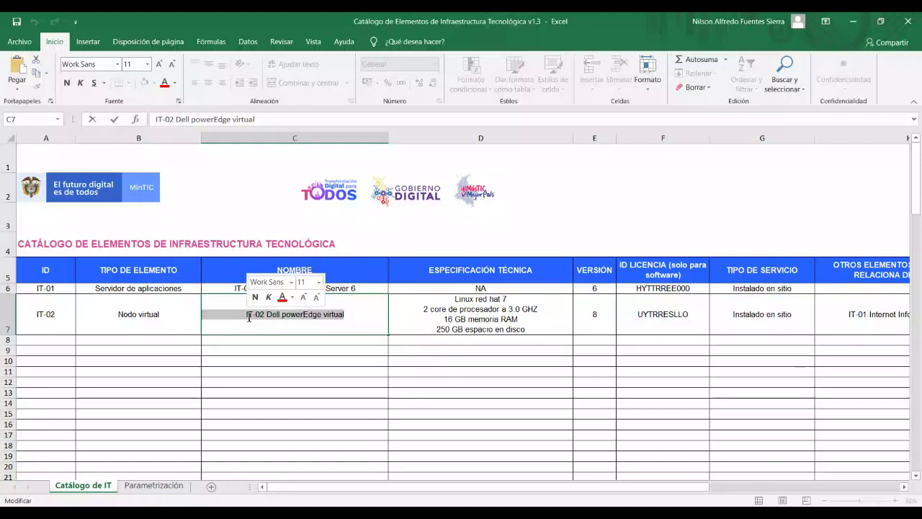
pyautogui.moveTo(507, 488); pyautogui.dragTo(547, 488)
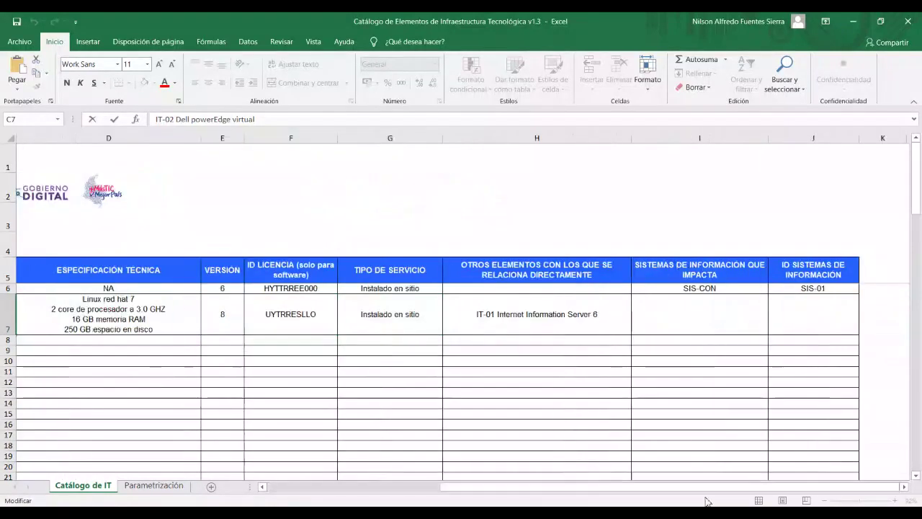
pyautogui.click(519, 287)
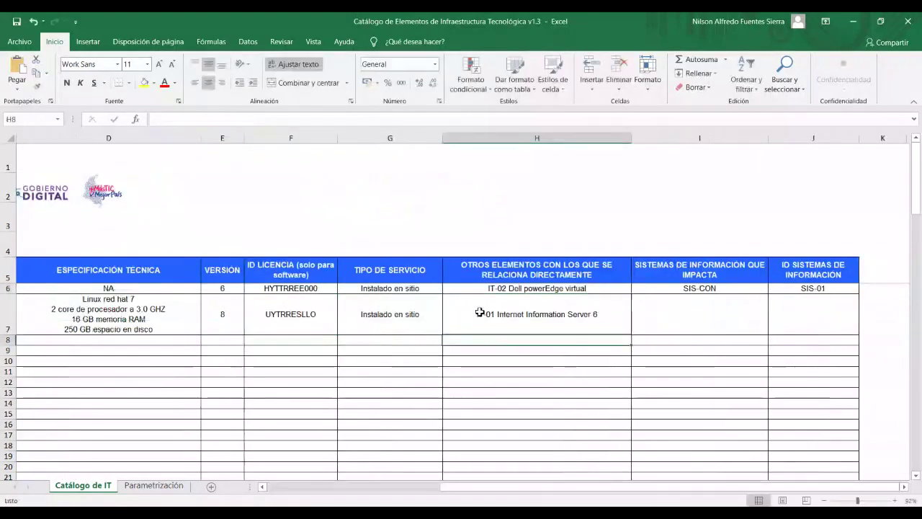
pyautogui.click(440, 288)
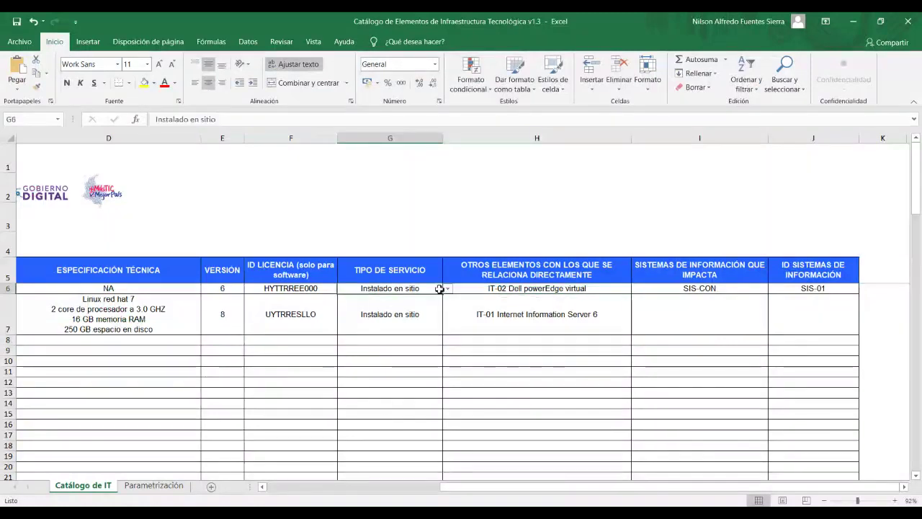
pyautogui.click(470, 291)
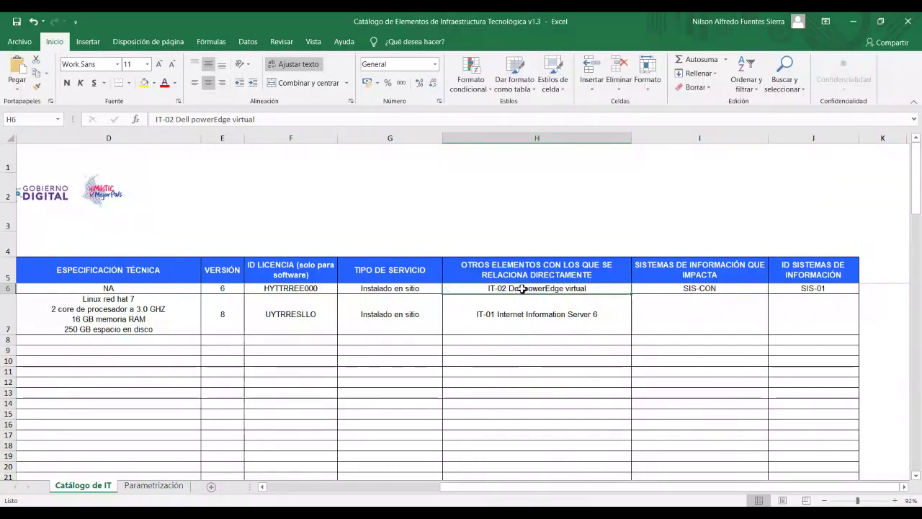
pyautogui.click(499, 329)
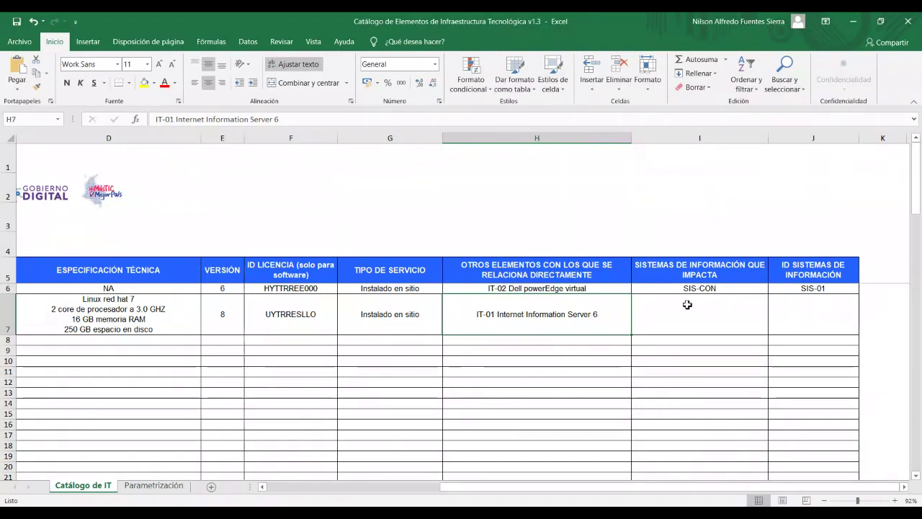
pyautogui.click(693, 308)
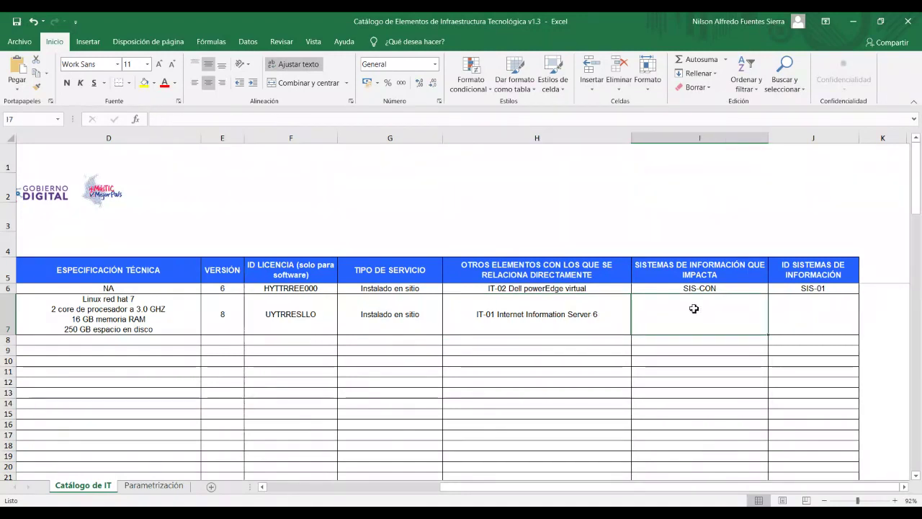
# Accept SIS-CON via AutoComplete in I7 and paste SIS-01 from J6 into J7.
pyautogui.write('SIS-')
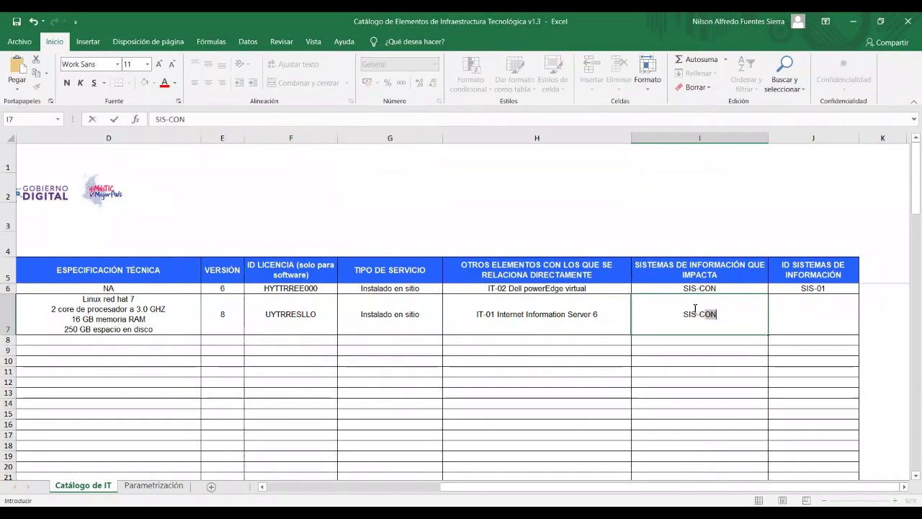
pyautogui.click(792, 289)
pyautogui.hotkey('ctrl', 'c')
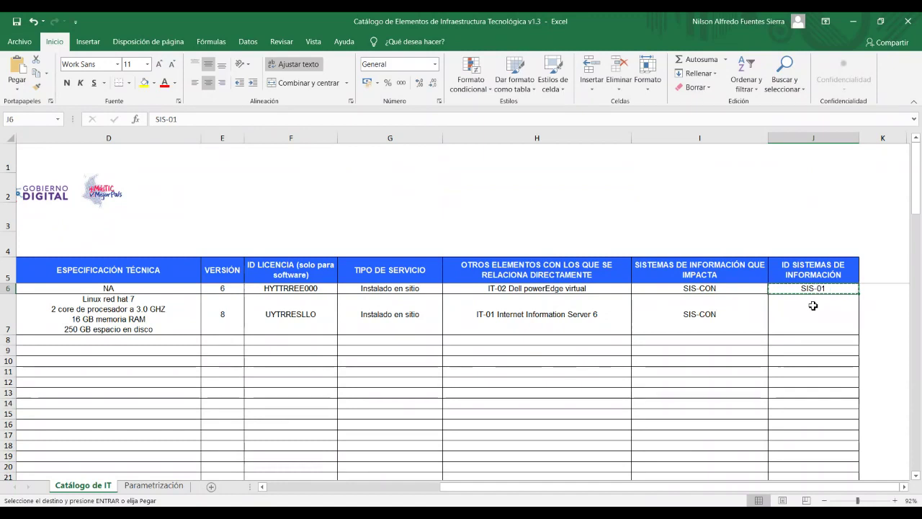
pyautogui.click(812, 306)
pyautogui.hotkey('ctrl', 'v')
pyautogui.click(747, 365)
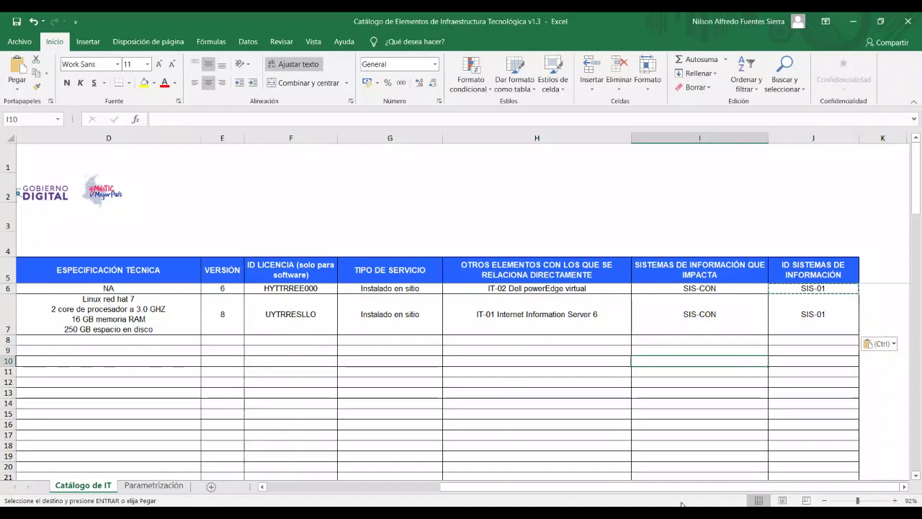
pyautogui.click(564, 303)
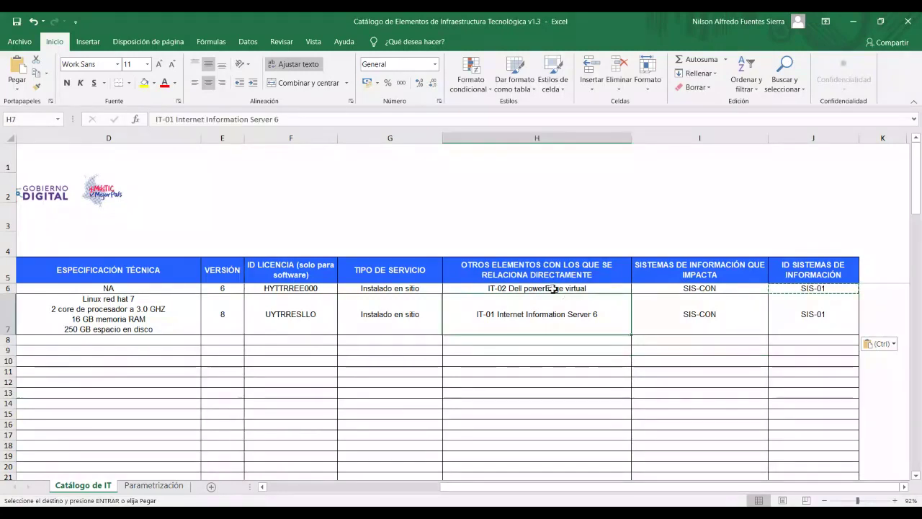
pyautogui.moveTo(346, 487); pyautogui.dragTo(351, 485)
# Enter IT-03 in cell A8 as the new row's ID.
pyautogui.click(112, 349)
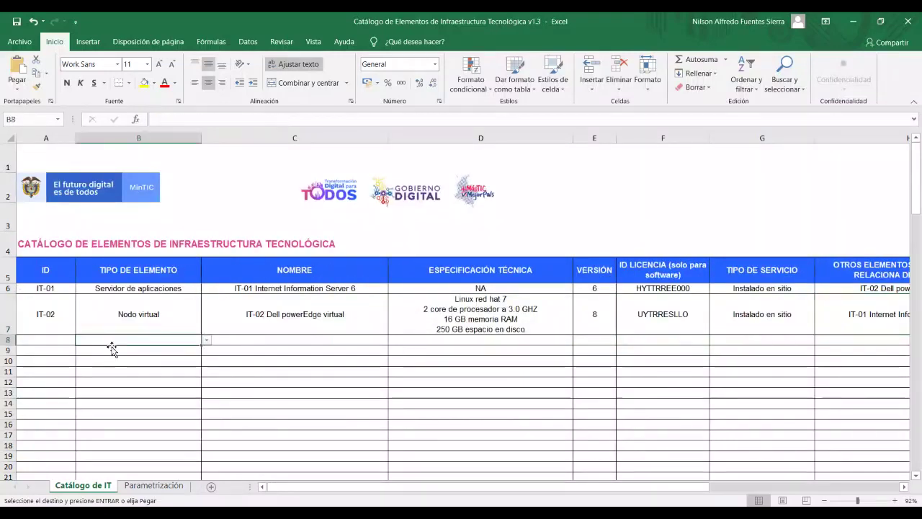
pyautogui.press('Left')
pyautogui.press('Up')
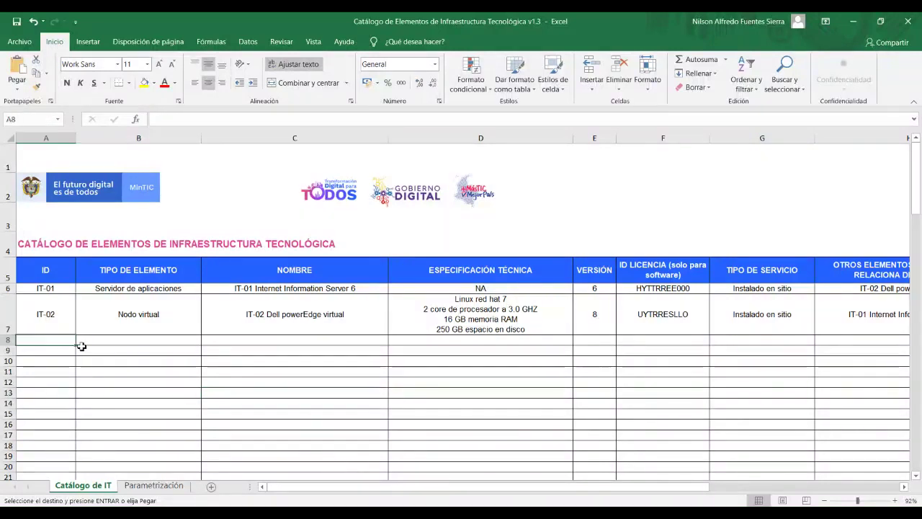
pyautogui.press('Down')
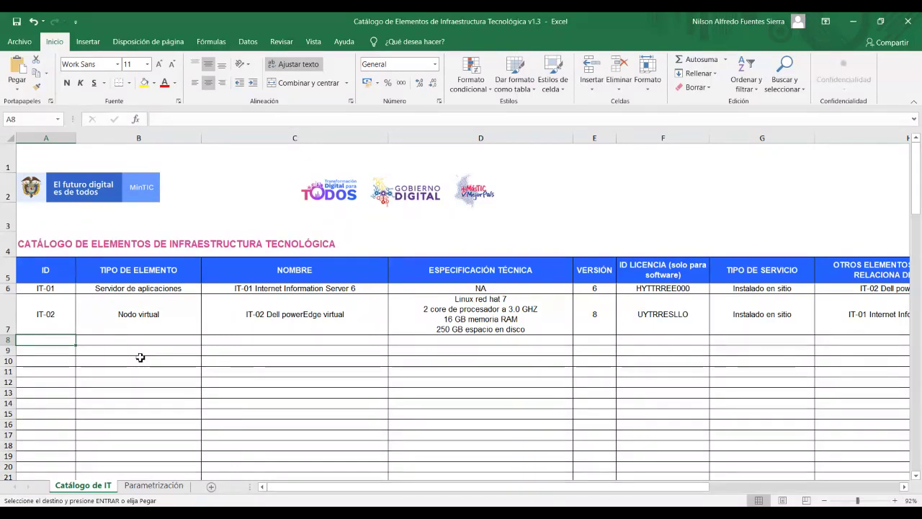
pyautogui.write('IT-03')
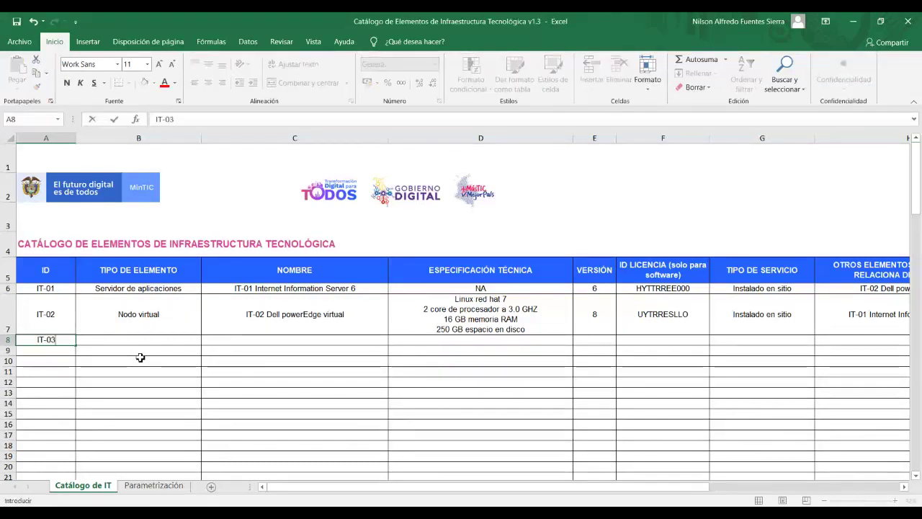
pyautogui.press('Tab')
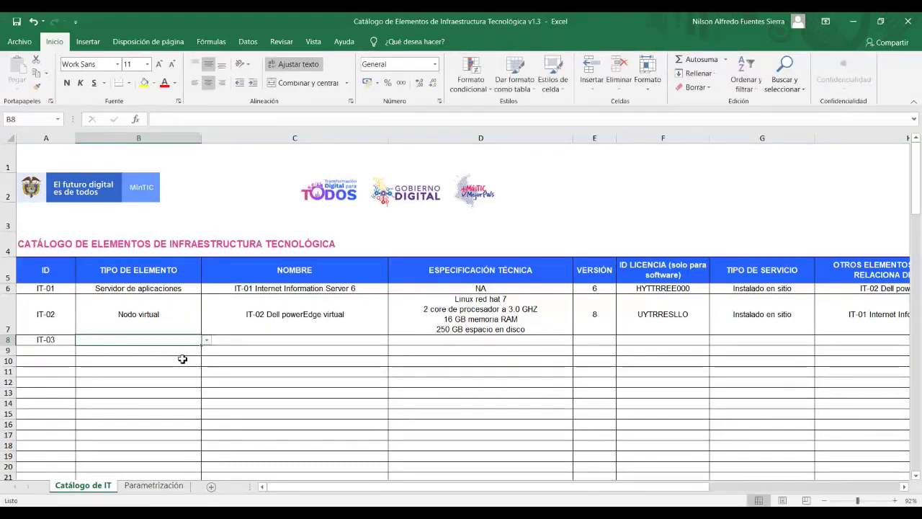
# Choose Software de virtualización from the B8 dropdown as the element type.
pyautogui.click(207, 339)
pyautogui.scroll(-3, 137, 375)
pyautogui.click(137, 380)
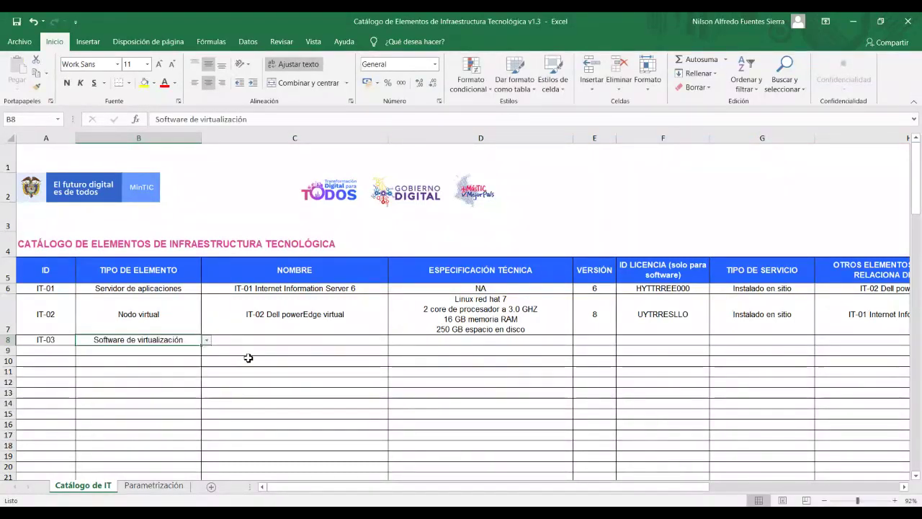
pyautogui.click(280, 340)
pyautogui.doubleClick(280, 340)
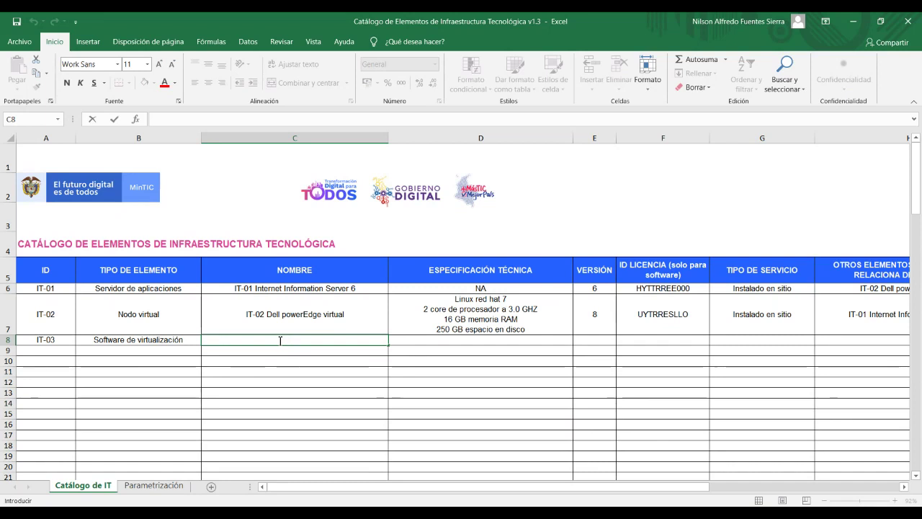
# Type 'IT-03 VMWARE DL400' into C8 as IT-03's element name, correcting the typos.
pyautogui.write('vma')
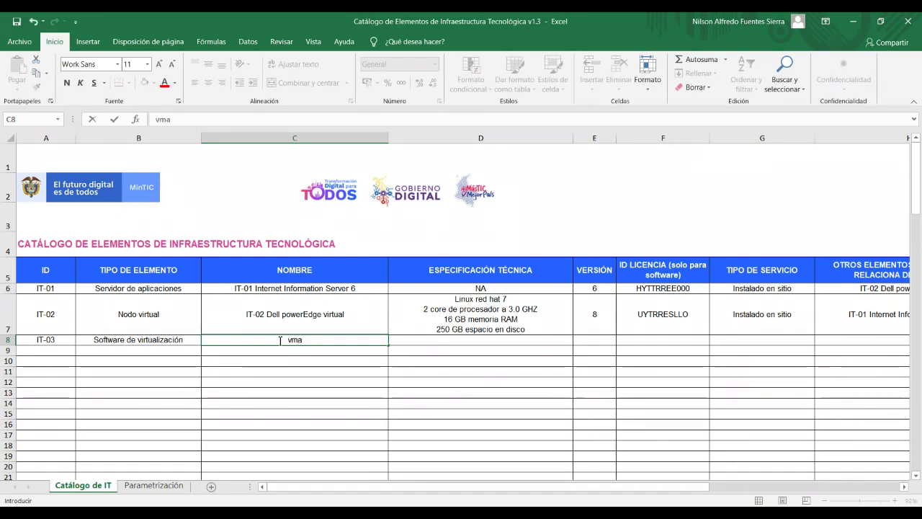
pyautogui.write('WA')
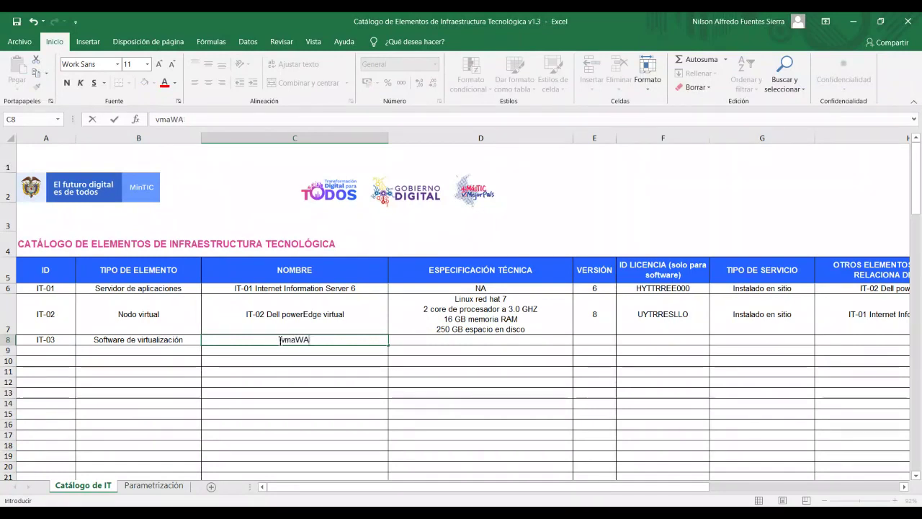
pyautogui.press('BackSpace')
pyautogui.press('BackSpace')
pyautogui.press('BackSpace')
pyautogui.press('BackSpace')
pyautogui.press('BackSpace')
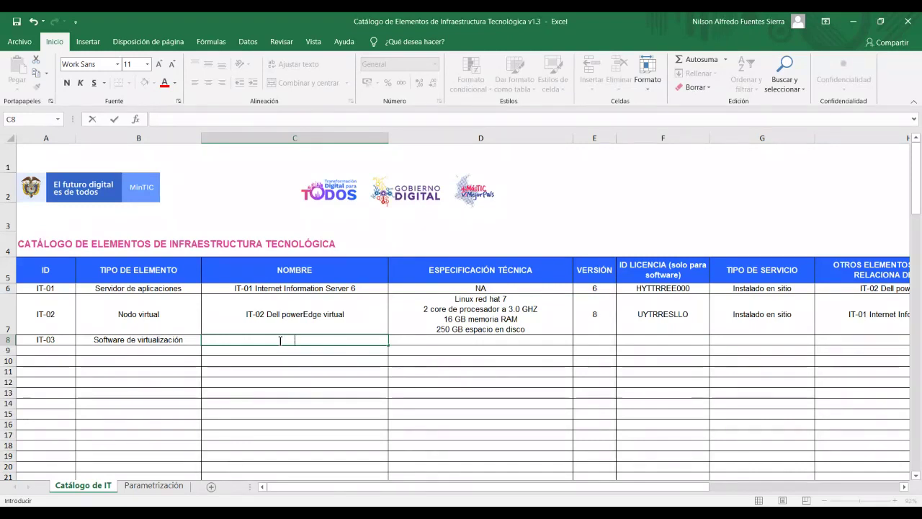
pyautogui.write('it')
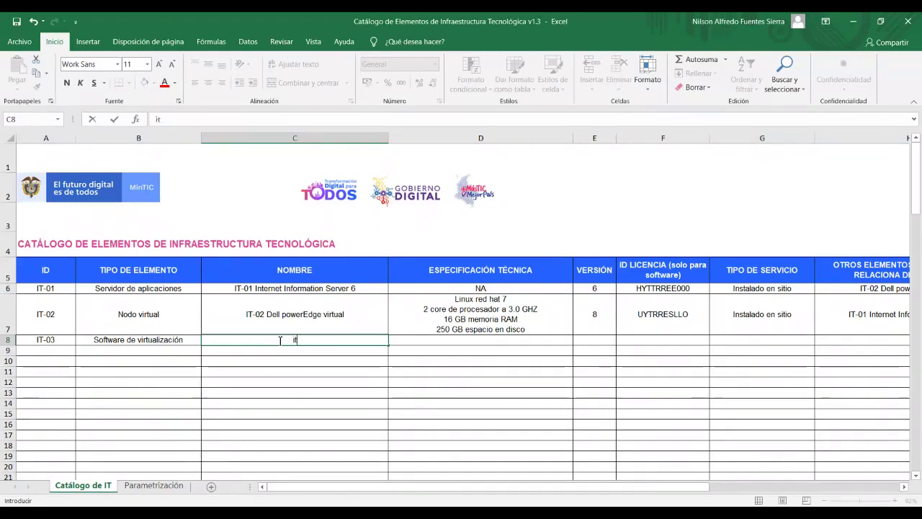
pyautogui.write('-0')
pyautogui.press('BackSpace')
pyautogui.press('BackSpace')
pyautogui.press('BackSpace')
pyautogui.press('BackSpace')
pyautogui.write('I')
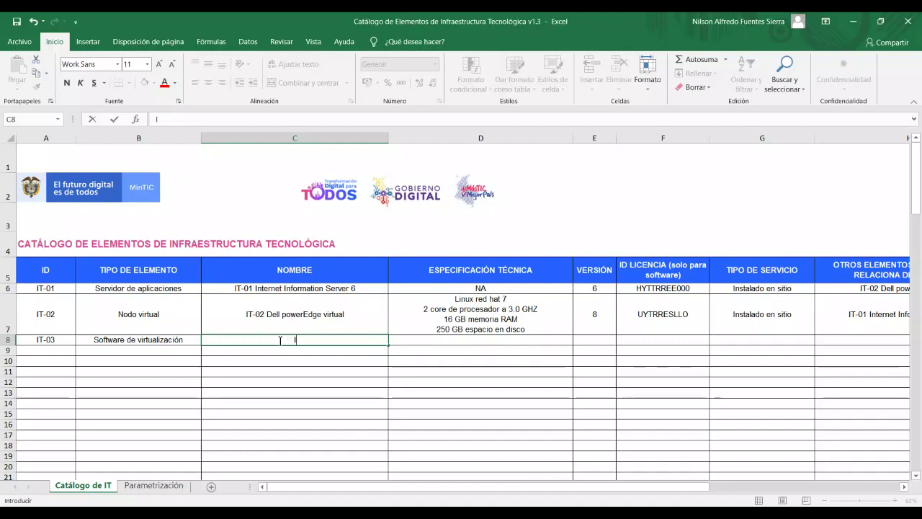
pyautogui.write('T-03 V')
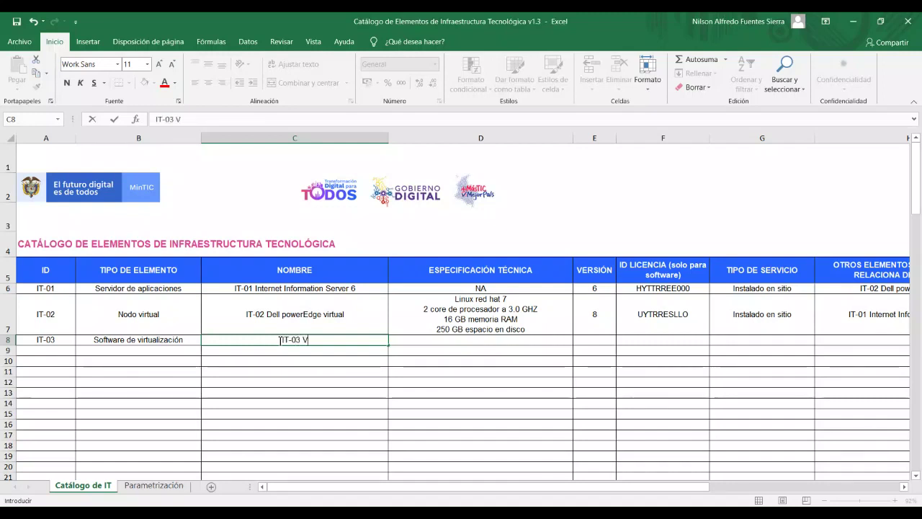
pyautogui.write('MWARE')
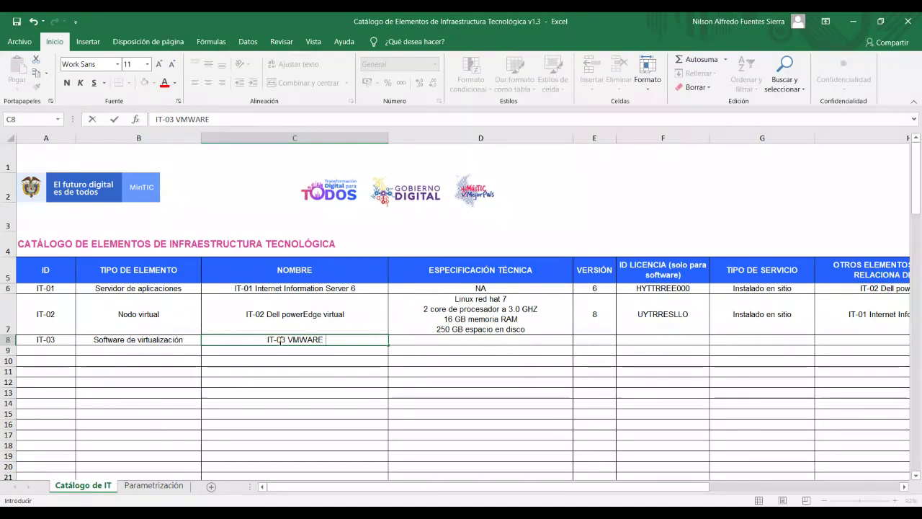
pyautogui.write('gx')
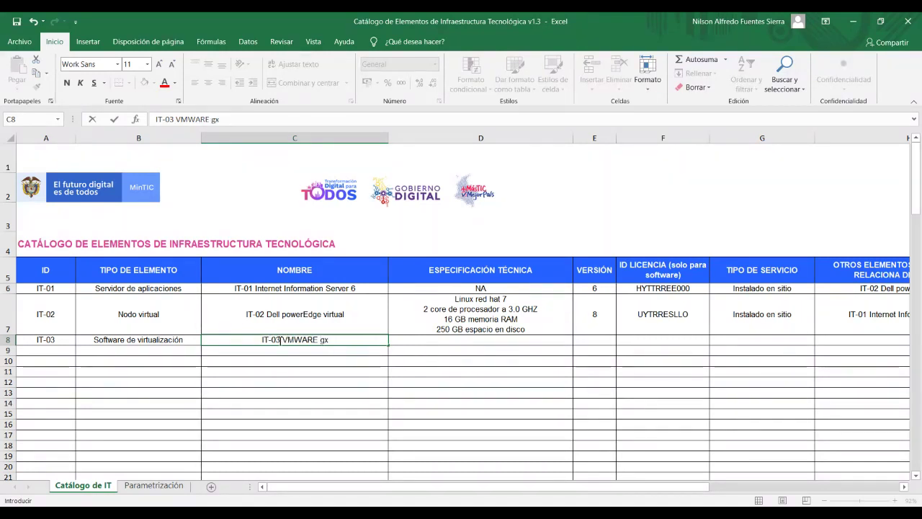
pyautogui.press('BackSpace')
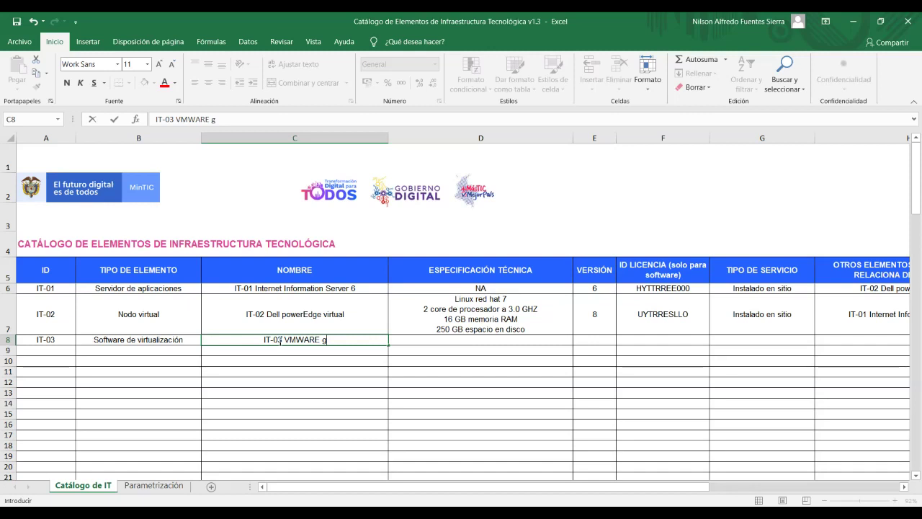
pyautogui.press('BackSpace')
pyautogui.write('DL400')
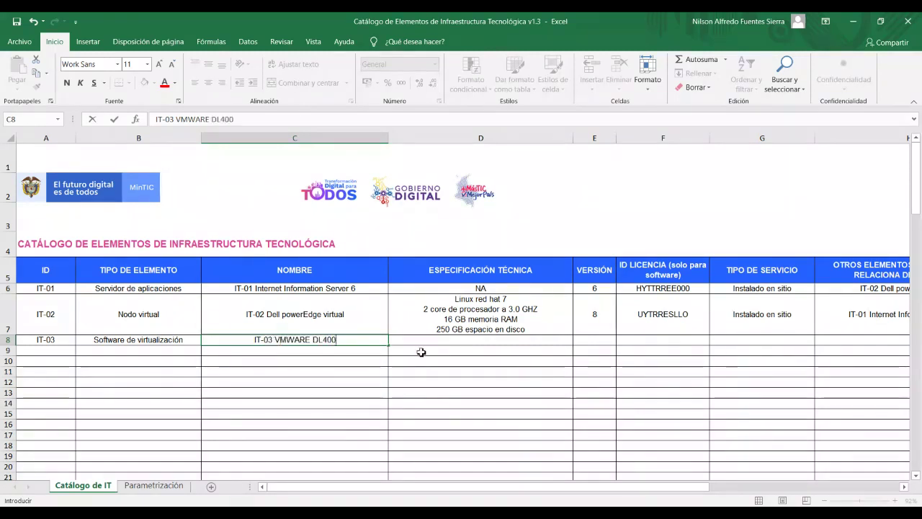
# Enter specification NA, version DL400 and the licence ID in D8 to F8.
pyautogui.click(457, 343)
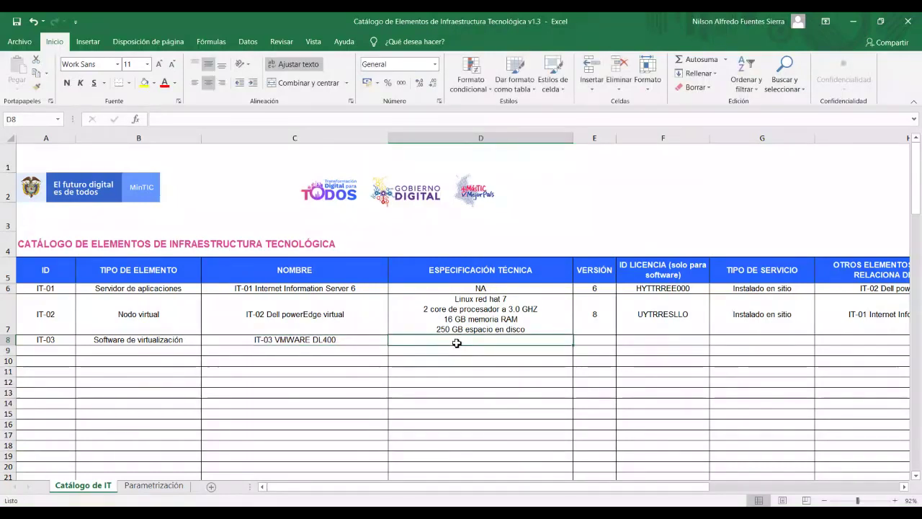
pyautogui.write('NA')
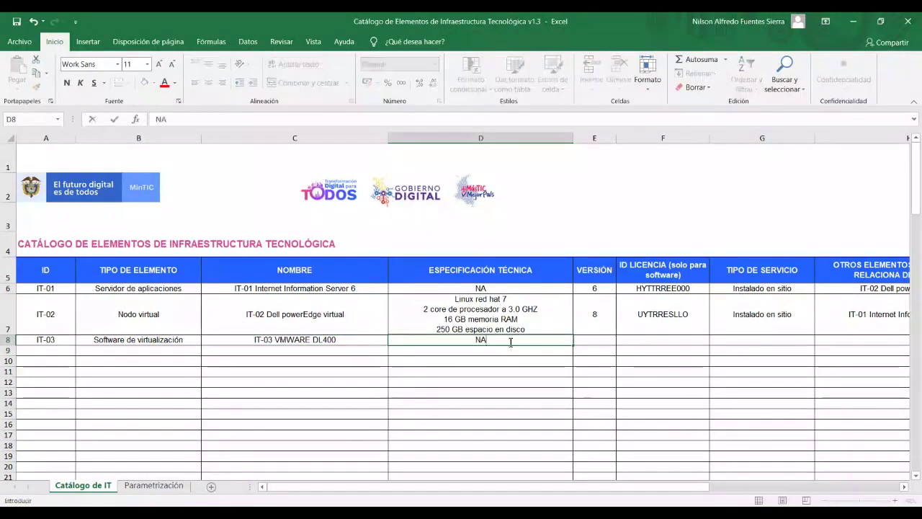
pyautogui.press('Tab')
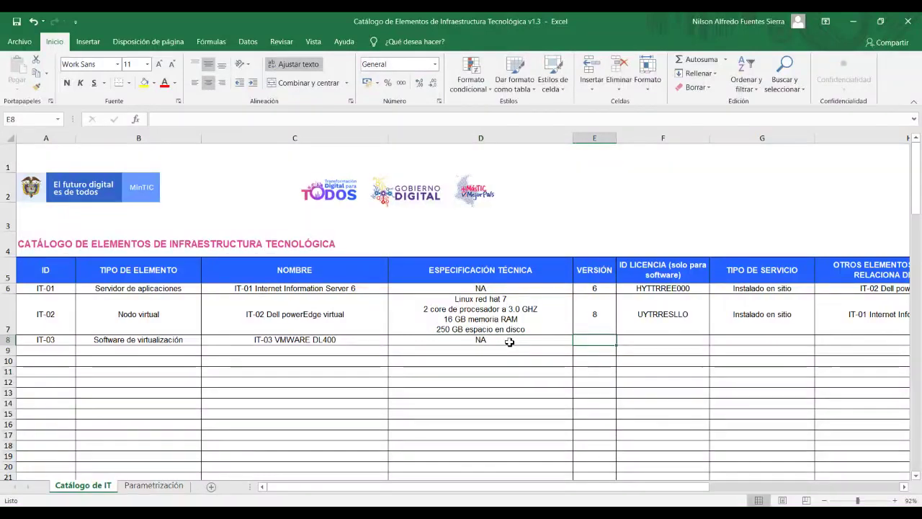
pyautogui.write('DL400')
pyautogui.press('Tab')
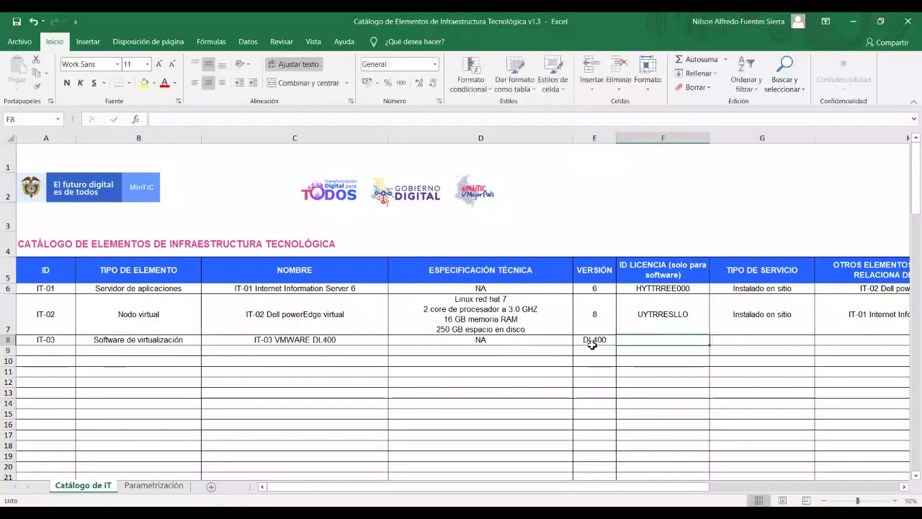
pyautogui.write('RTYB66')
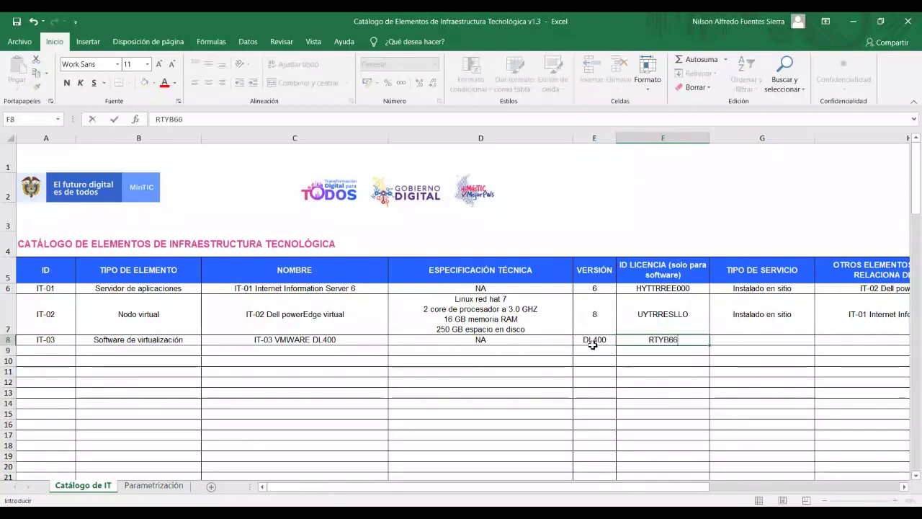
pyautogui.write('6')
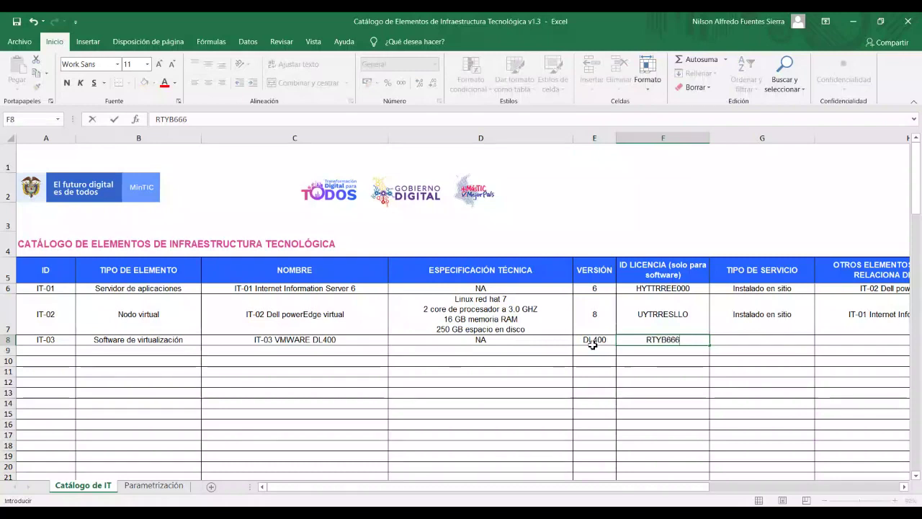
pyautogui.write('00')
# Set IT-03's service type in G8 to 'Instalado en sitio'.
pyautogui.click(754, 340)
pyautogui.click(820, 340)
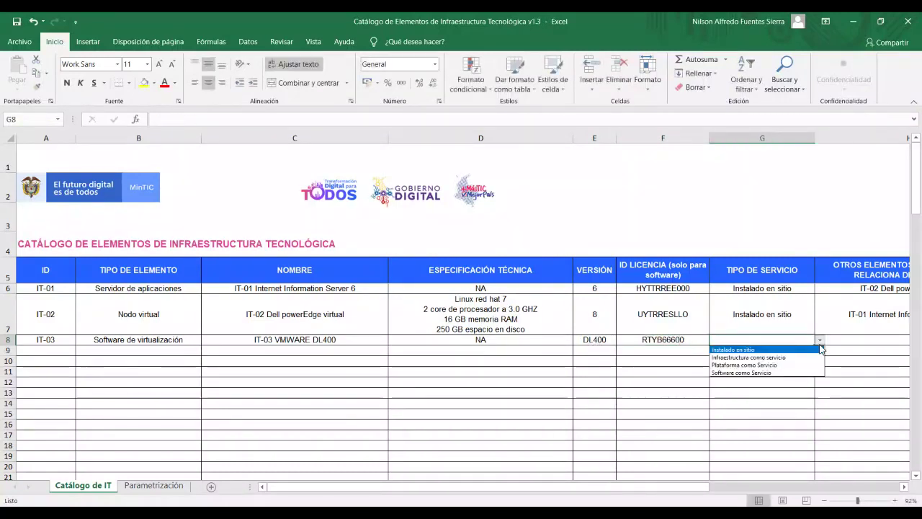
pyautogui.click(822, 350)
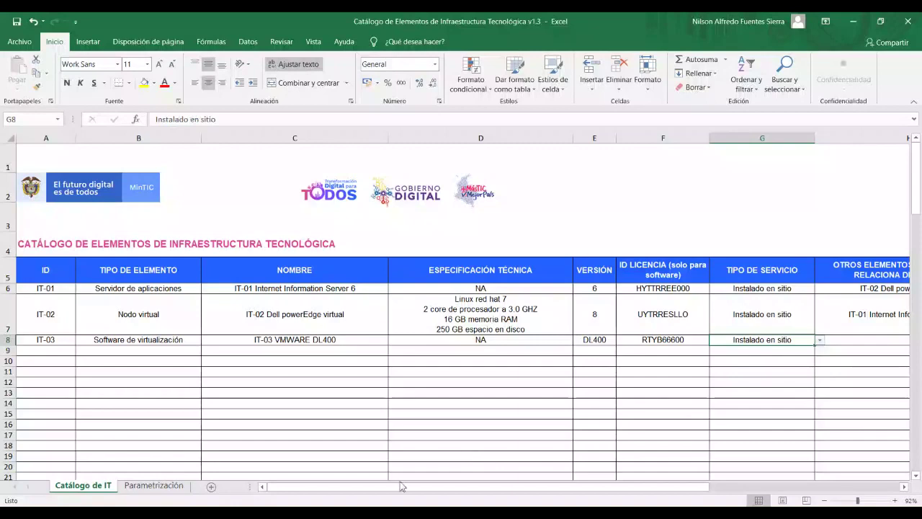
pyautogui.moveTo(402, 487); pyautogui.dragTo(622, 433)
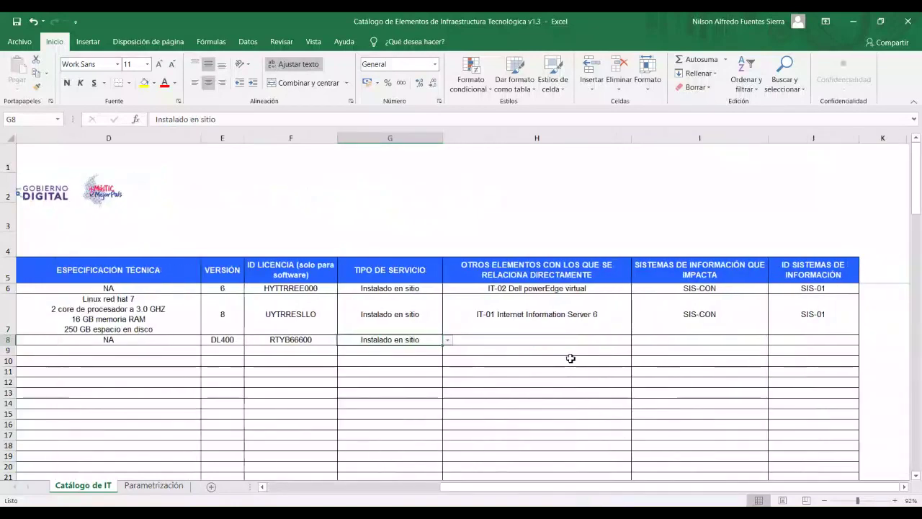
# Copy the element name 'IT-02 Dell powerEdge virtual' from C7.
pyautogui.click(544, 340)
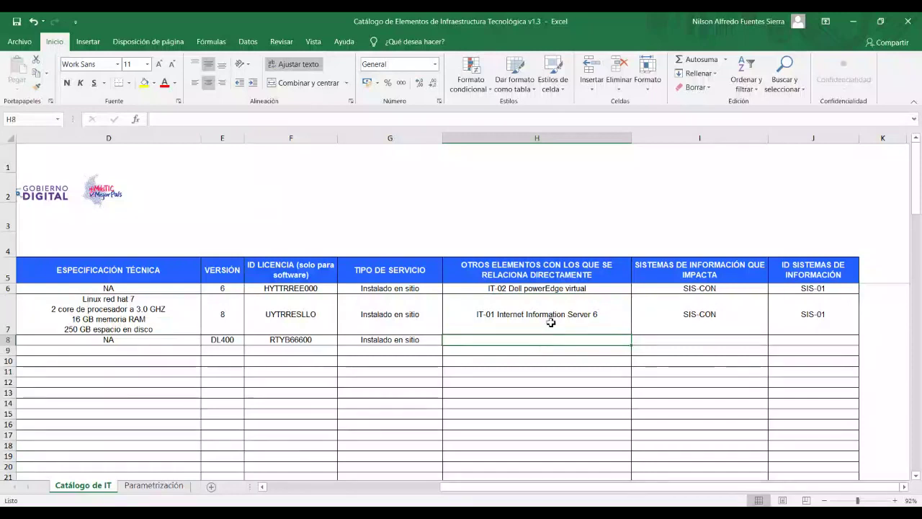
pyautogui.click(554, 326)
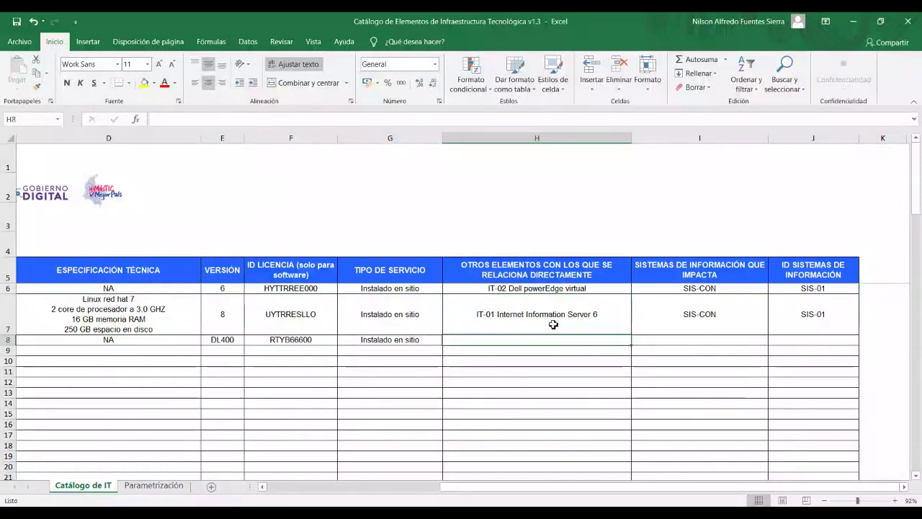
pyautogui.click(567, 290)
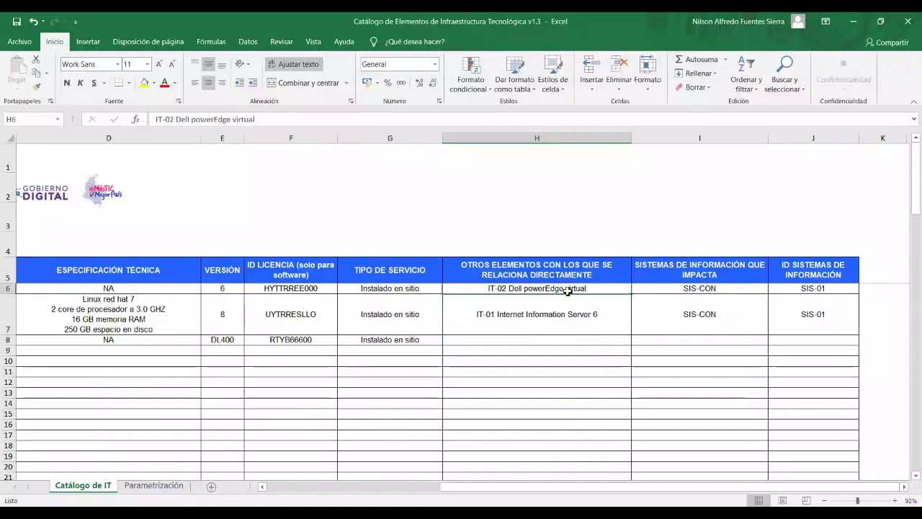
pyautogui.doubleClick(600, 287)
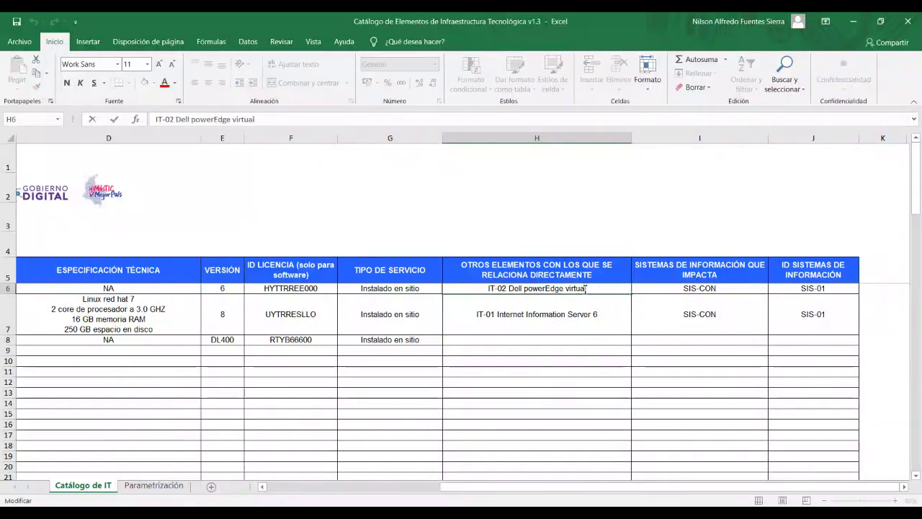
pyautogui.moveTo(600, 287); pyautogui.dragTo(503, 288)
pyautogui.click(508, 382)
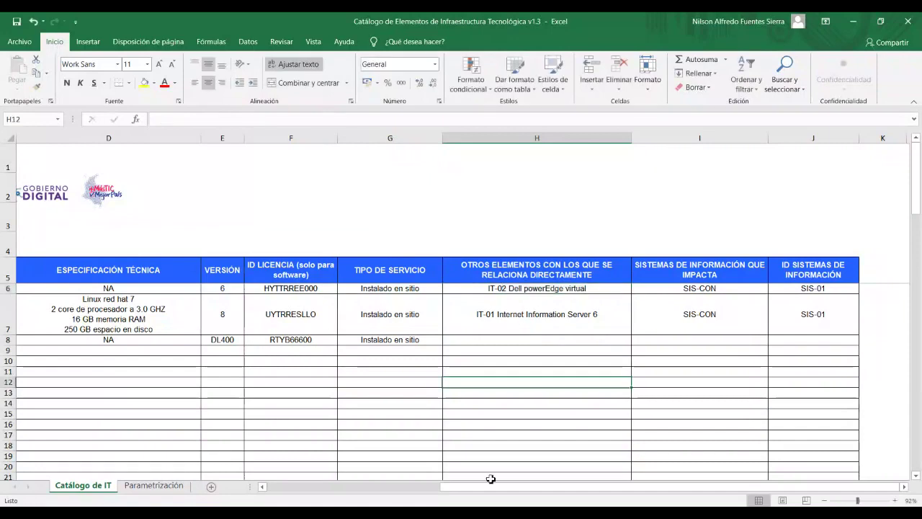
pyautogui.moveTo(488, 492); pyautogui.dragTo(309, 492)
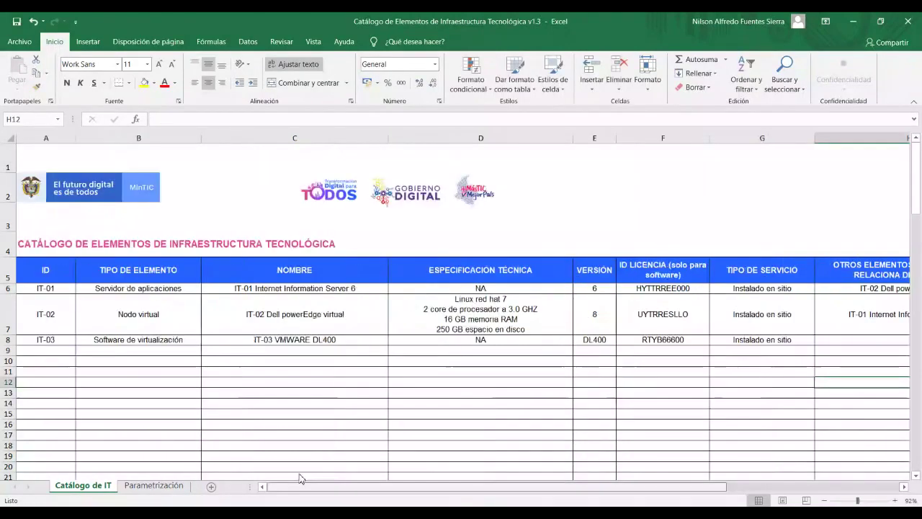
pyautogui.click(138, 315)
pyautogui.doubleClick(345, 317)
pyautogui.moveTo(345, 314); pyautogui.dragTo(253, 314)
pyautogui.hotkey('ctrl', 'c')
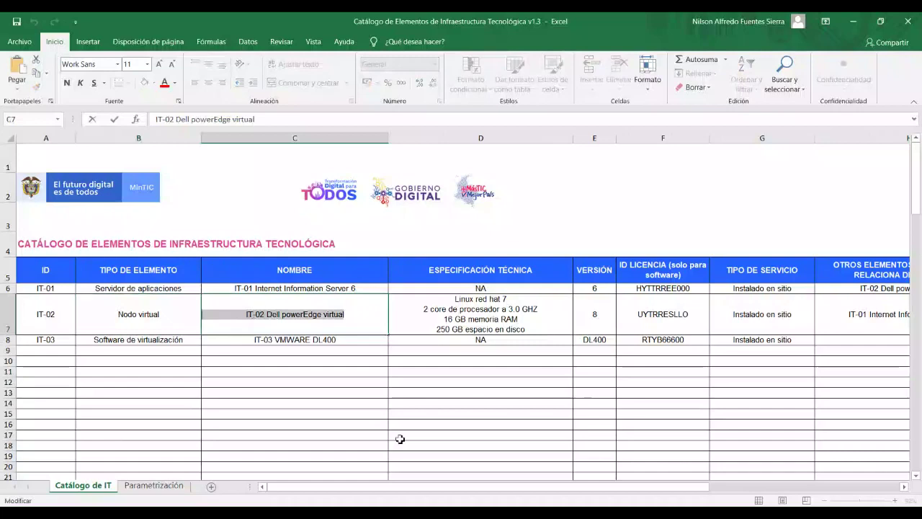
# Paste 'IT-02 Dell powerEdge virtual' into H8 and add an 'IT-20 Dell powerEdge virtual' line.
pyautogui.hscroll(3, 443, 495)
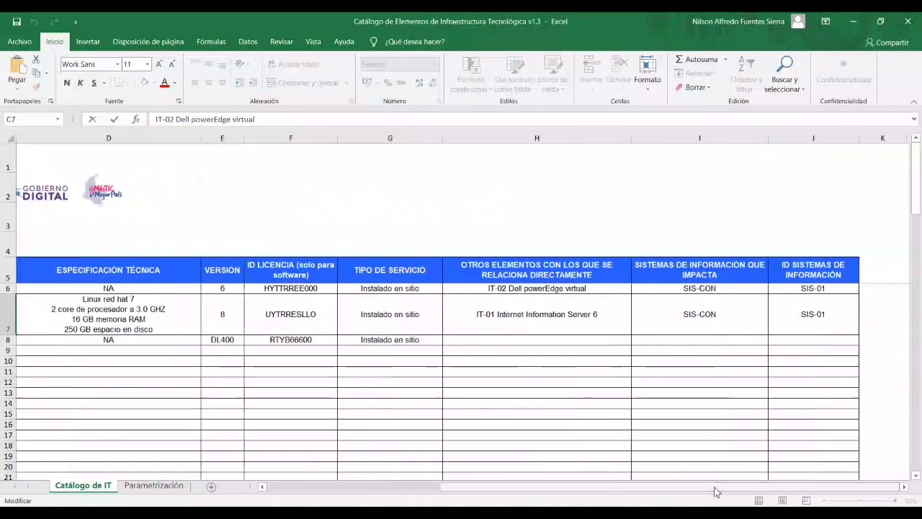
pyautogui.doubleClick(519, 340)
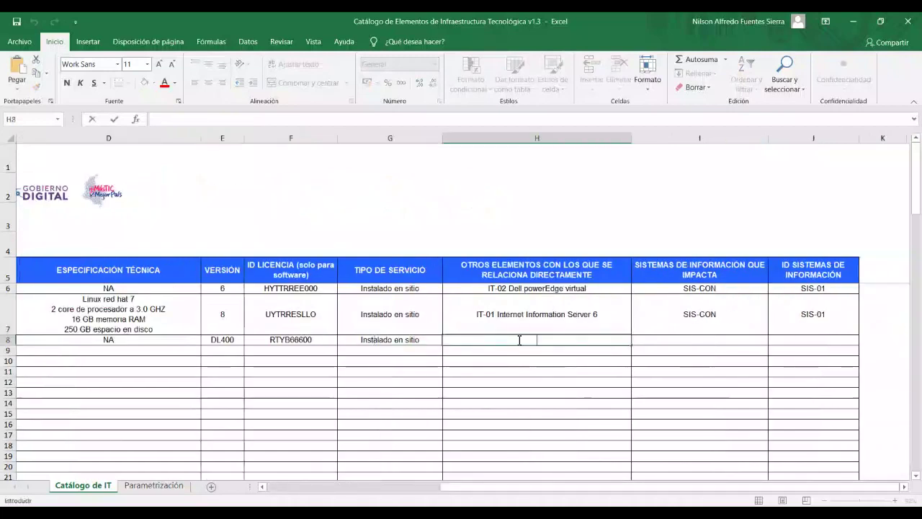
pyautogui.hotkey('ctrl', 'v')
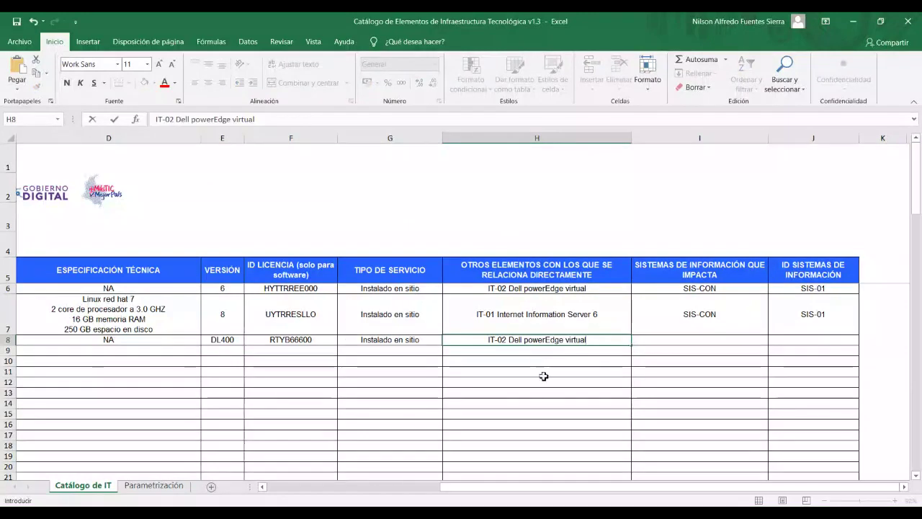
pyautogui.hotkey('ctrl', 'Return')
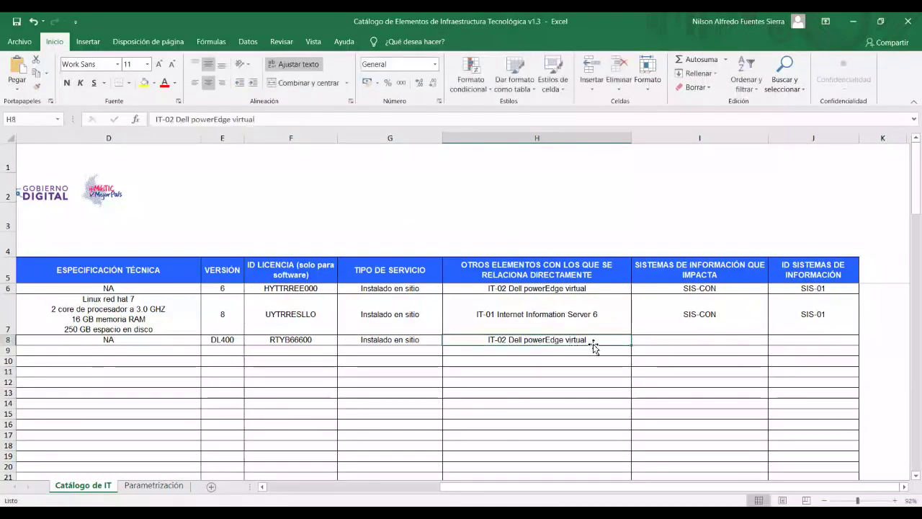
pyautogui.doubleClick(594, 340)
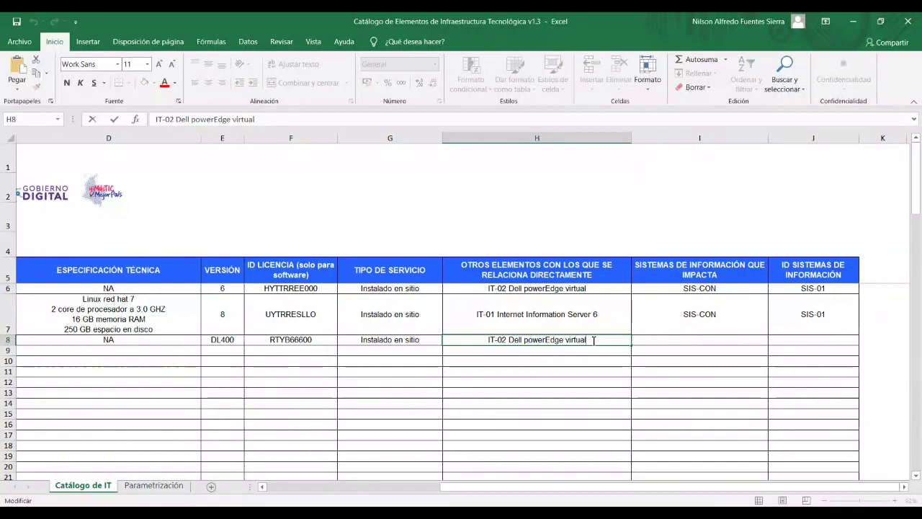
pyautogui.hotkey('alt', 'Return')
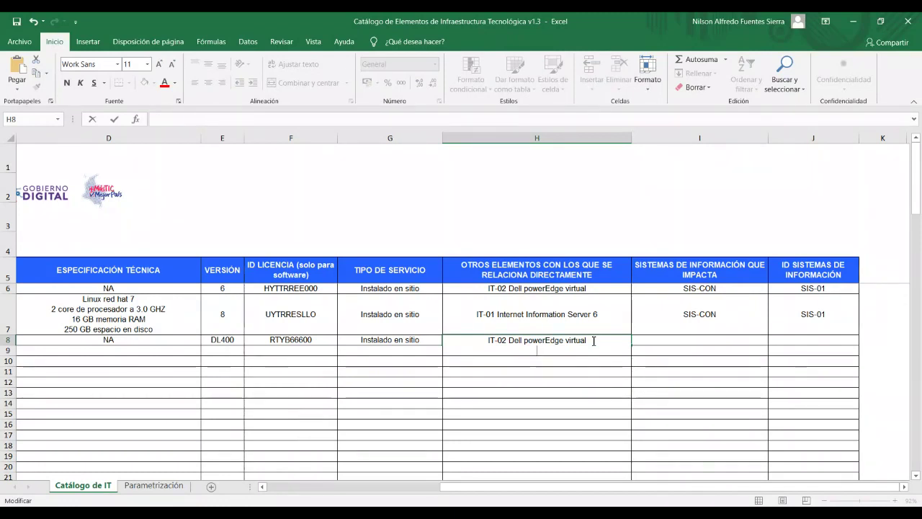
pyautogui.write('T-')
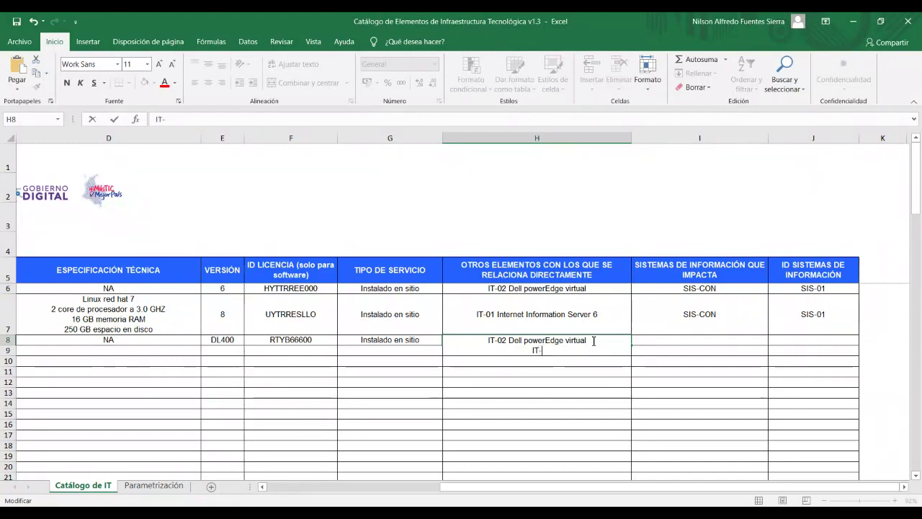
pyautogui.write('20')
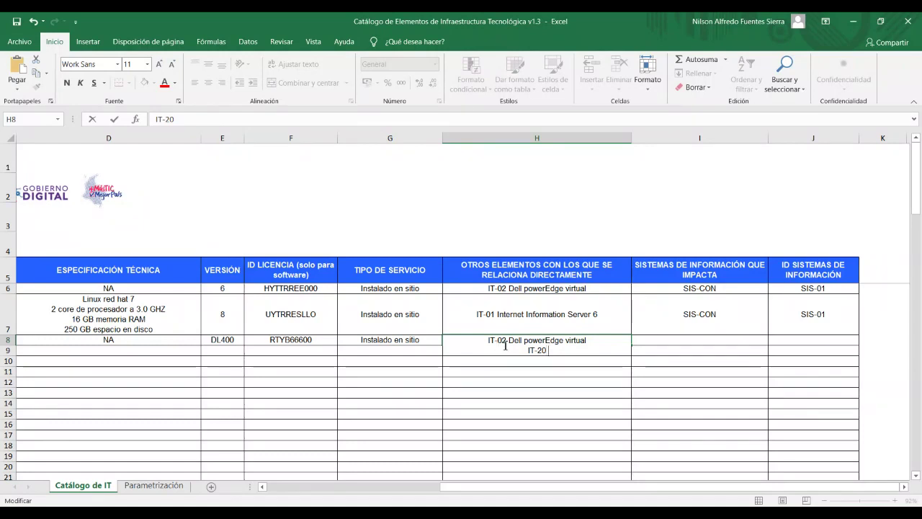
pyautogui.moveTo(507, 343); pyautogui.dragTo(588, 343)
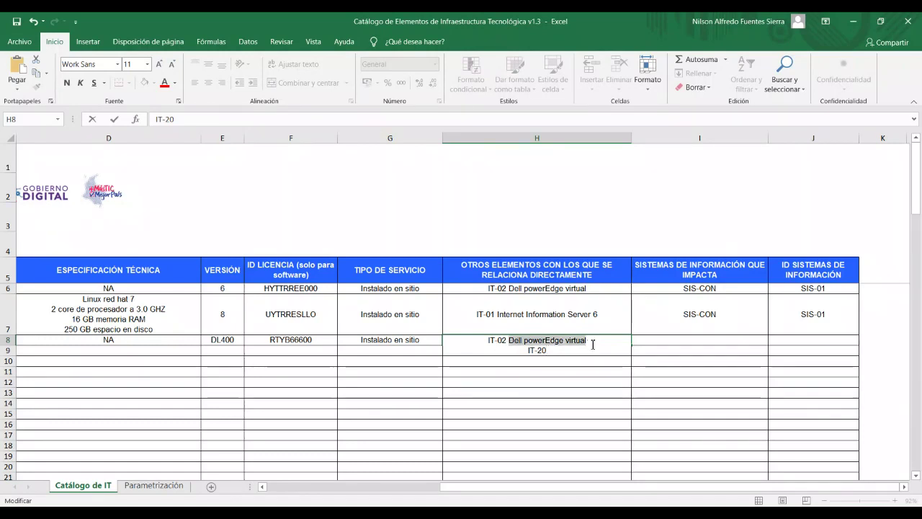
pyautogui.click(567, 351)
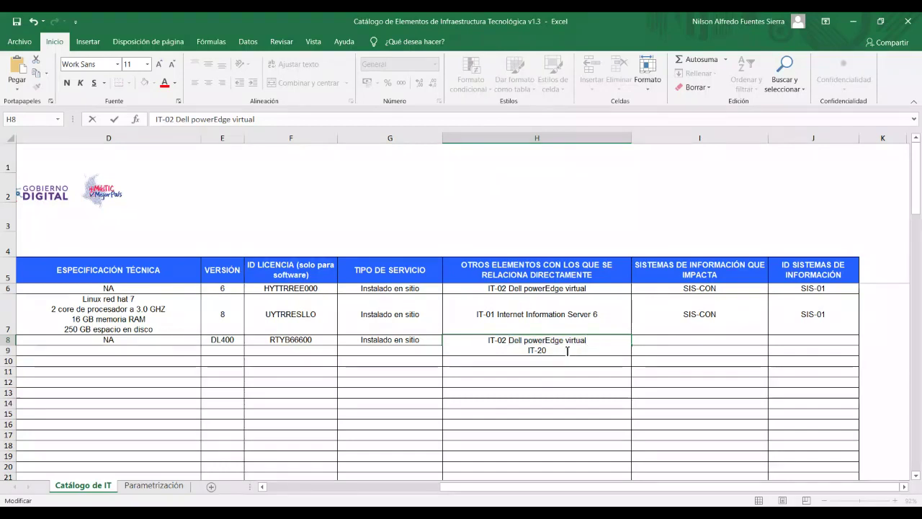
pyautogui.click(567, 350)
pyautogui.hotkey('ctrl', 'v')
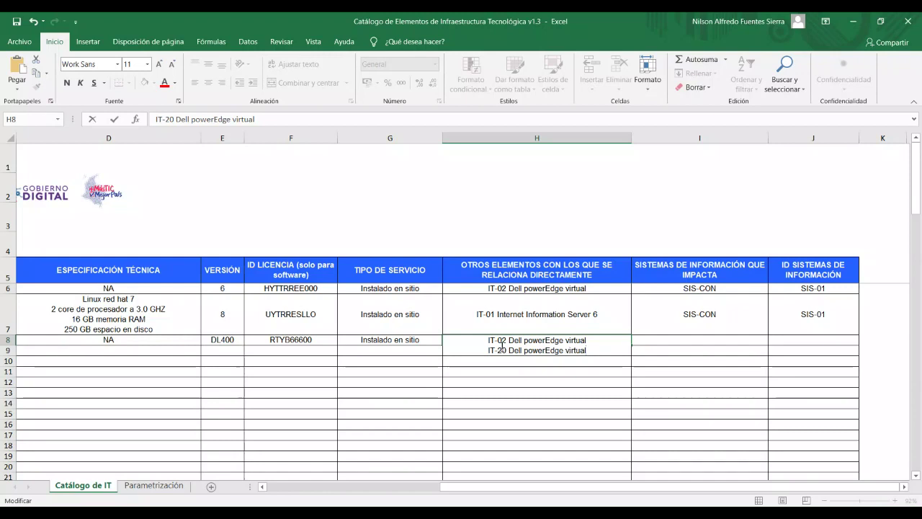
pyautogui.hotkey('ctrl', 'Return')
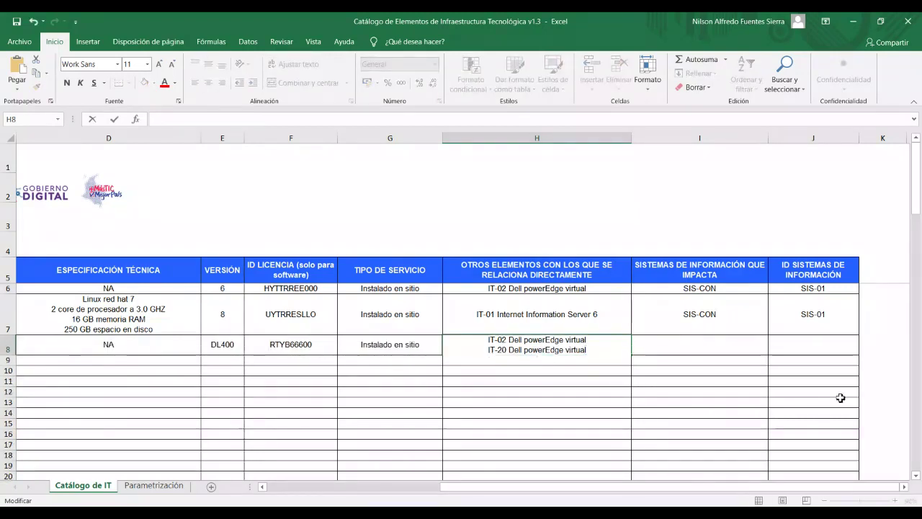
# Add a third line 'IT-21 Dell powerEdge virtual' to H8.
pyautogui.press('F2')
pyautogui.hotkey('alt', 'Return')
pyautogui.hotkey('ctrl', 'v')
pyautogui.press('Home')
pyautogui.press('Right')
pyautogui.press('Right')
pyautogui.press('Right')
pyautogui.press('Right')
pyautogui.press('Right')
pyautogui.press('BackSpace')
pyautogui.write('1')
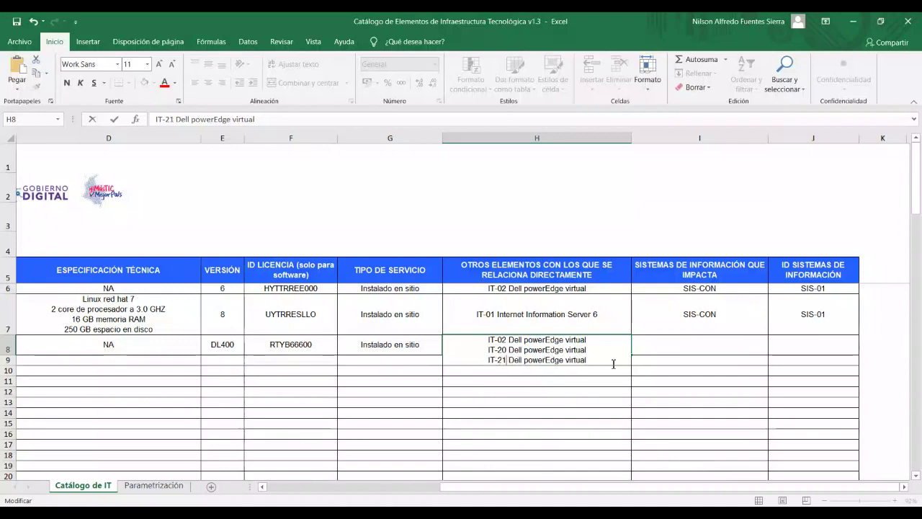
pyautogui.press('End')
# Add 'IT-22' and 'IT-23 Dell powerEdge virtual' lines to H8 and finish editing.
pyautogui.hotkey('alt', 'Return')
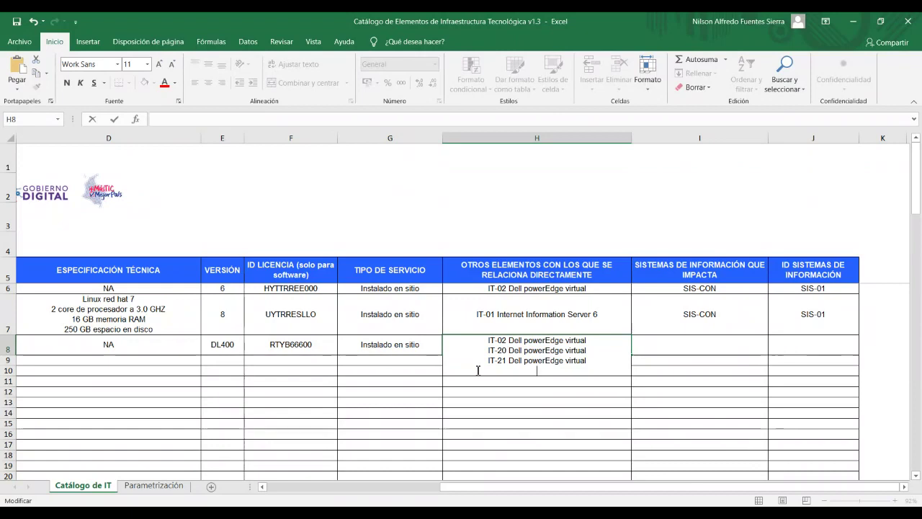
pyautogui.hotkey('ctrl', 'v')
pyautogui.press('Left')
pyautogui.press('Left')
pyautogui.press('Left')
pyautogui.press('Left')
pyautogui.press('Left')
pyautogui.press('Left')
pyautogui.press('Left')
pyautogui.press('Left')
pyautogui.press('Left')
pyautogui.press('Left')
pyautogui.press('Left')
pyautogui.press('Left')
pyautogui.press('Left')
pyautogui.press('Left')
pyautogui.press('Left')
pyautogui.press('Left')
pyautogui.press('Left')
pyautogui.press('Left')
pyautogui.press('Left')
pyautogui.press('Left')
pyautogui.press('BackSpace')
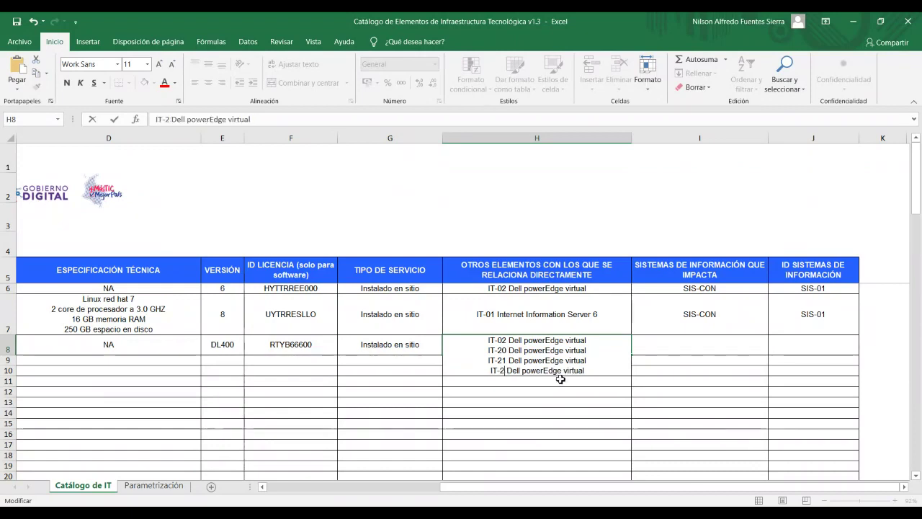
pyautogui.write('2')
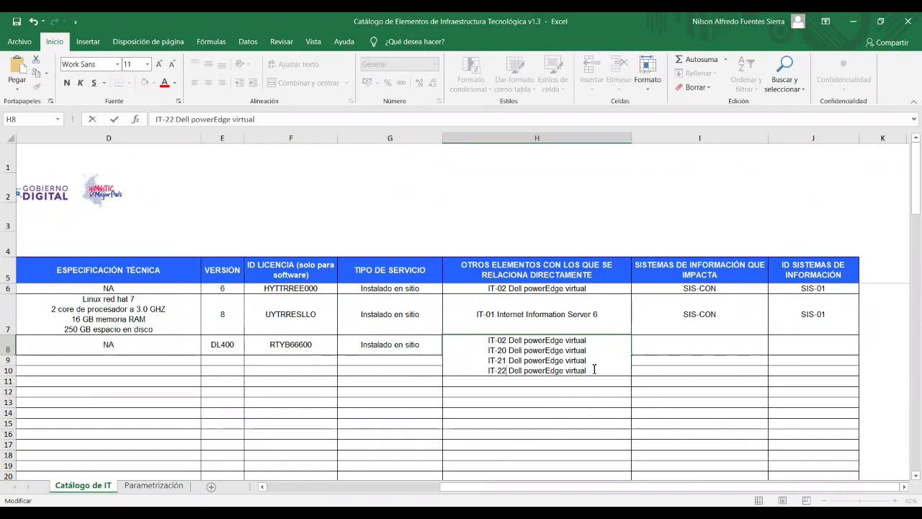
pyautogui.click(595, 350)
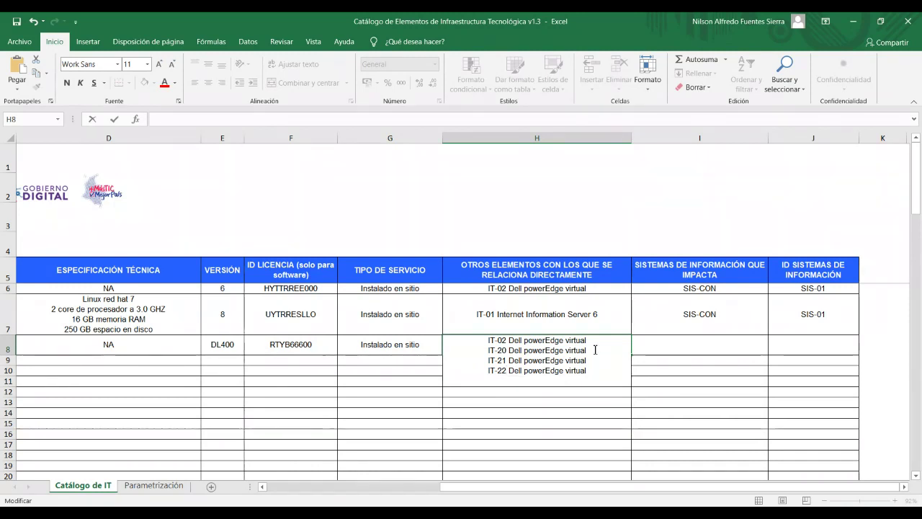
pyautogui.write('IT-20 Dell powerEdge virtual')
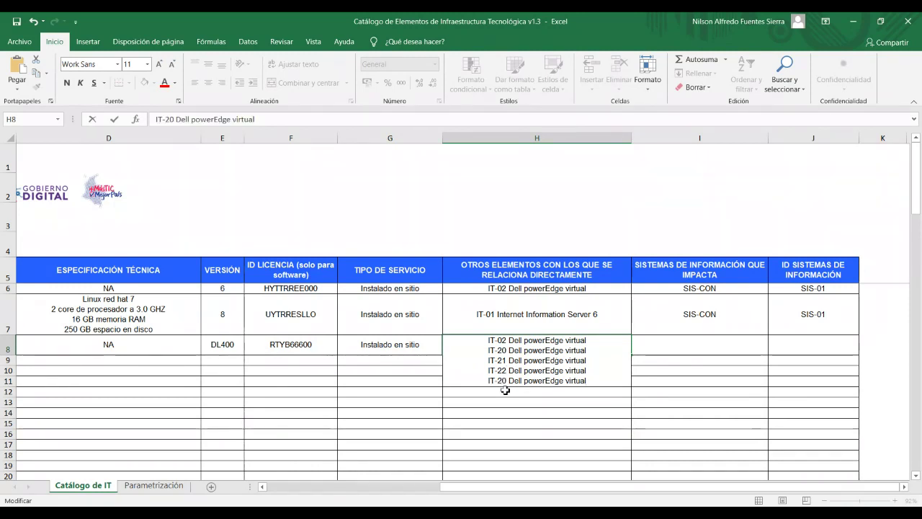
pyautogui.click(506, 380)
pyautogui.press('BackSpace')
pyautogui.write('3')
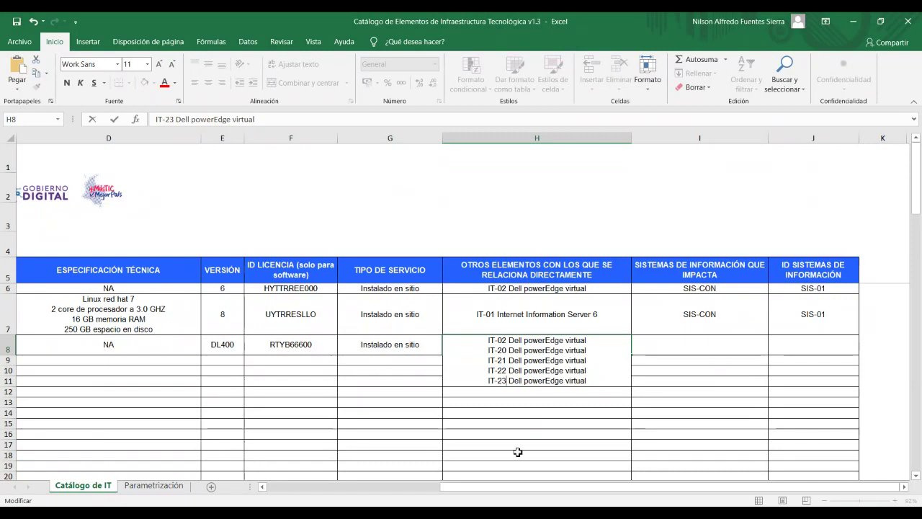
pyautogui.moveTo(518, 433); pyautogui.dragTo(522, 430)
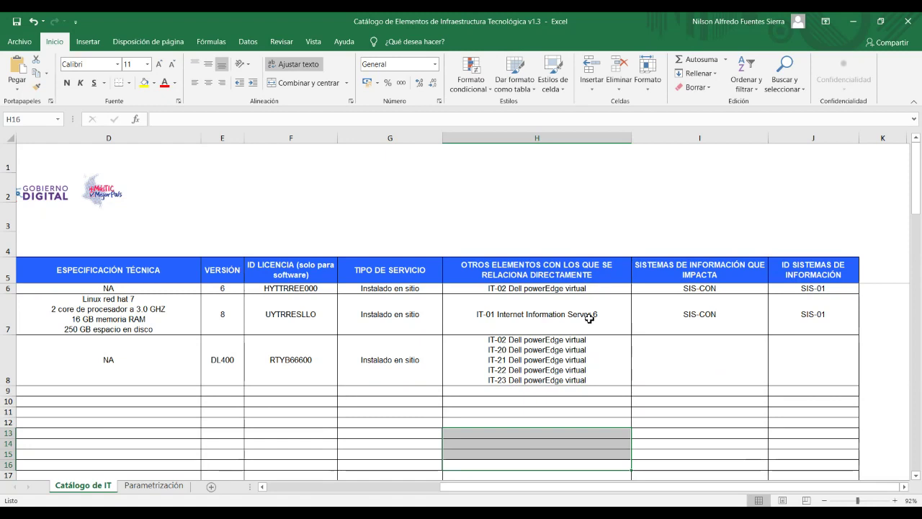
# Enter SIS-CON in IT-03's impacted information systems cell I8.
pyautogui.click(547, 376)
pyautogui.click(663, 380)
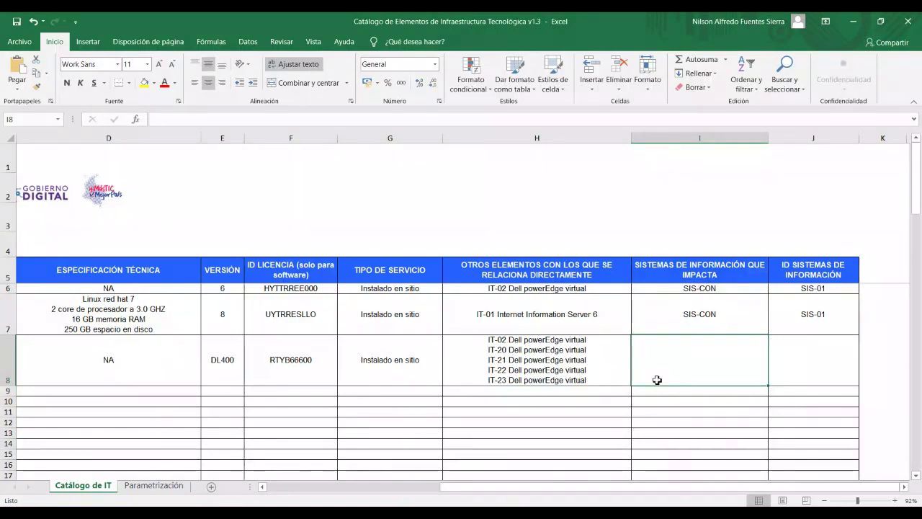
pyautogui.write('SIS-CON')
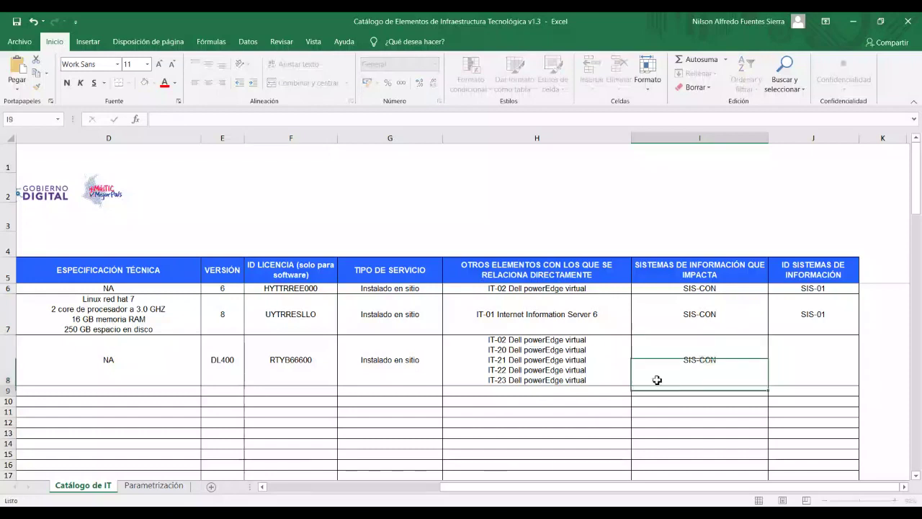
pyautogui.press('Return')
# Add INTRANET, PORTAL CIUDADANO and SISCPACITACION as separate lines in I8.
pyautogui.click(657, 380)
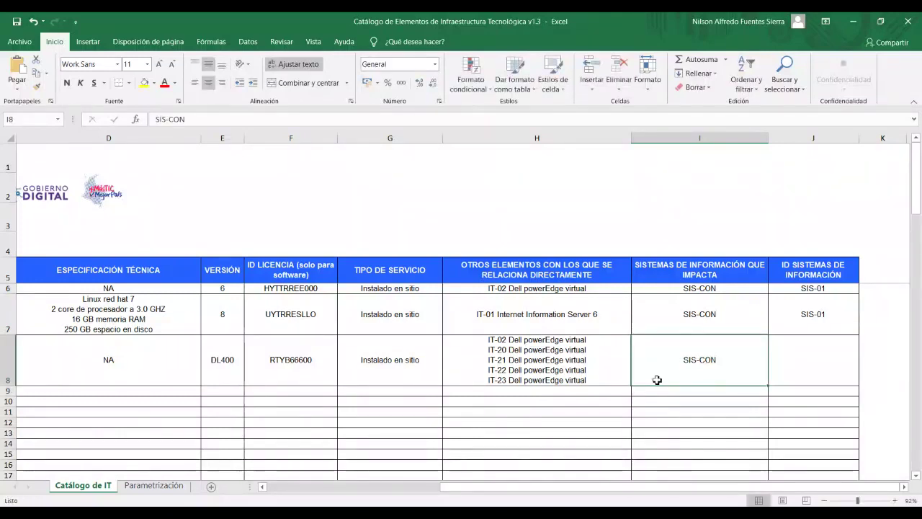
pyautogui.doubleClick(733, 363)
pyautogui.hotkey('alt', 'Return')
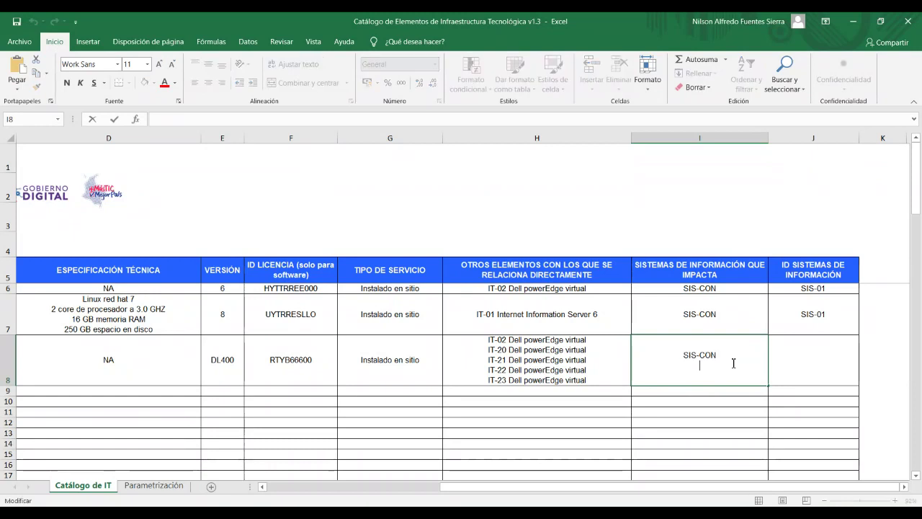
pyautogui.write('INTRA')
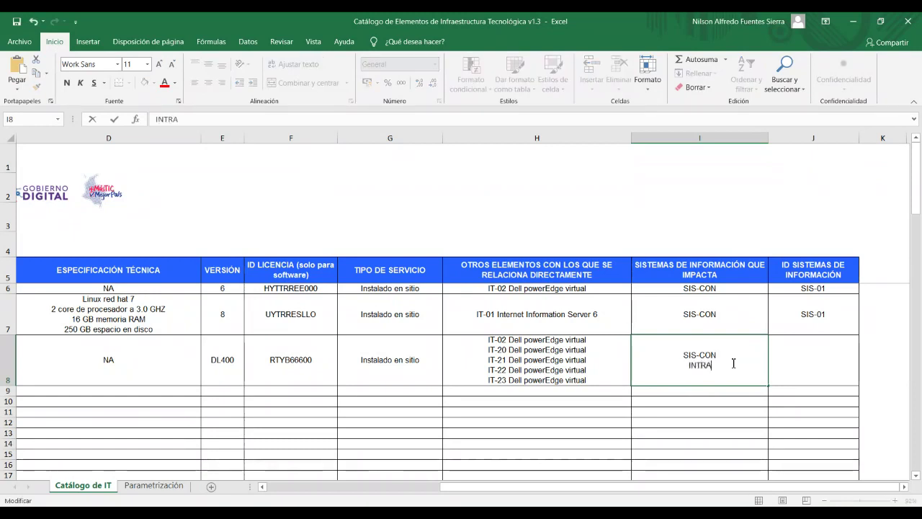
pyautogui.write('NET')
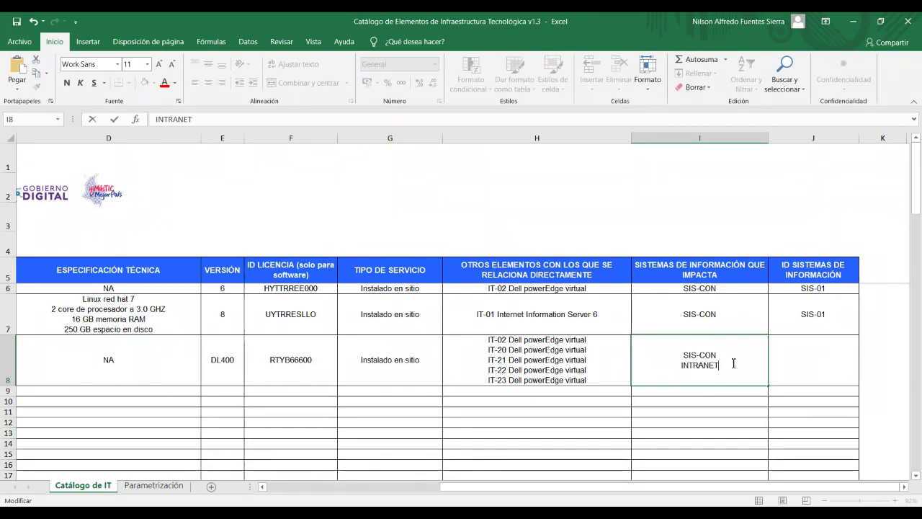
pyautogui.hotkey('alt', 'Return')
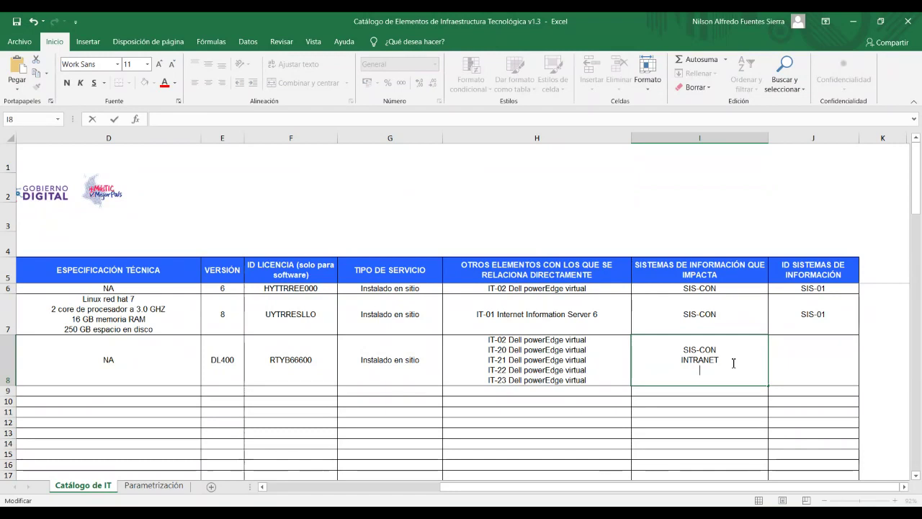
pyautogui.write('PORTA')
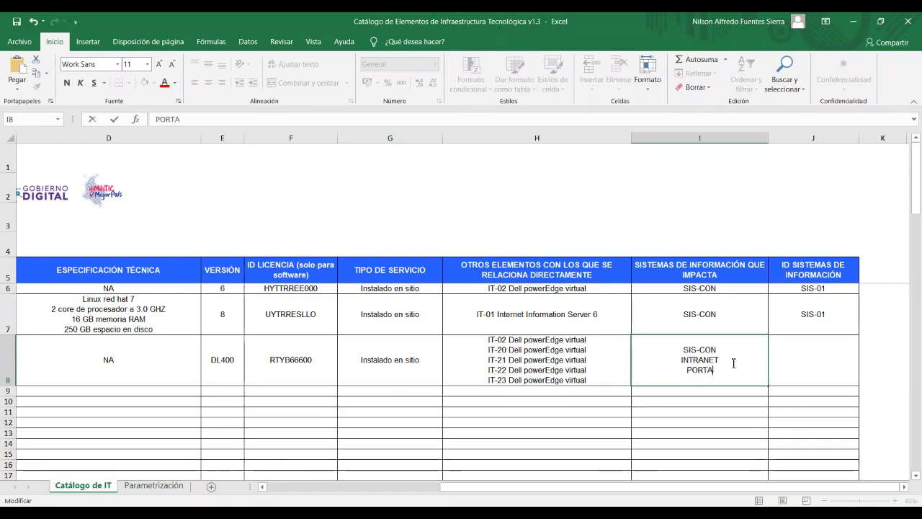
pyautogui.write('L CIUDA')
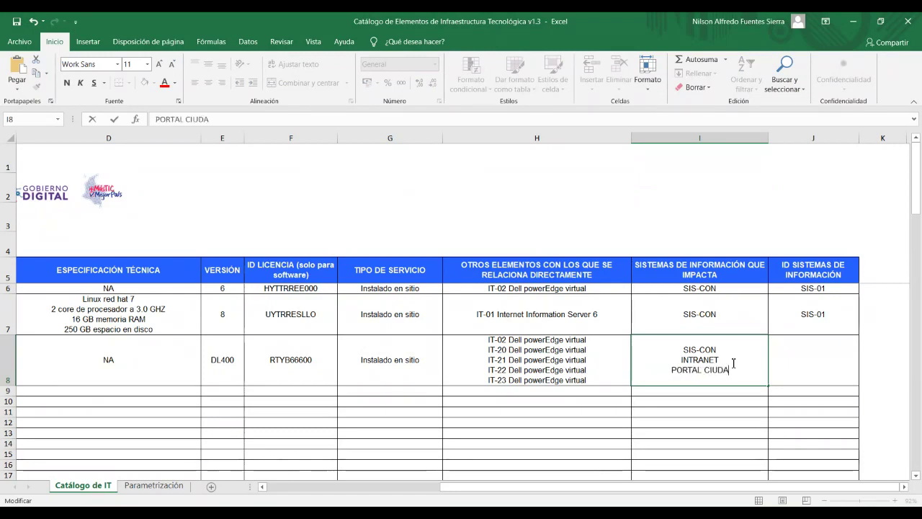
pyautogui.write('DANO')
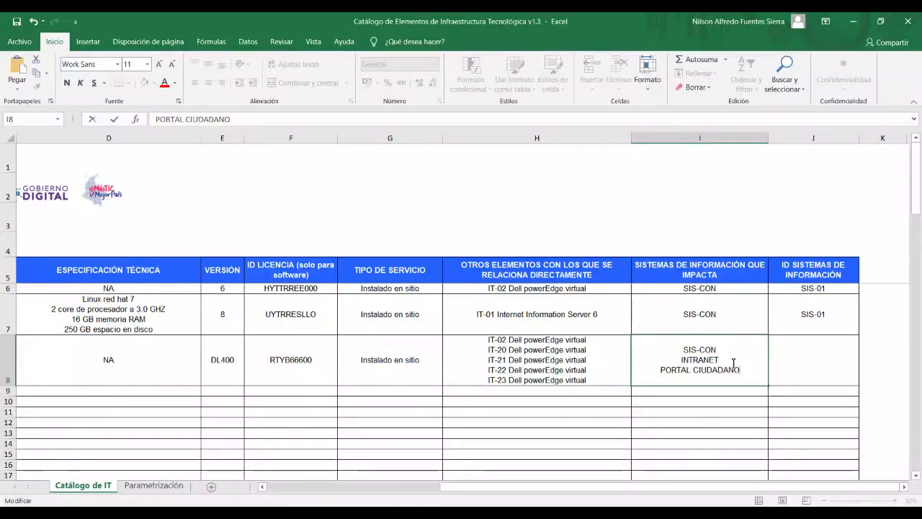
pyautogui.press('Return')
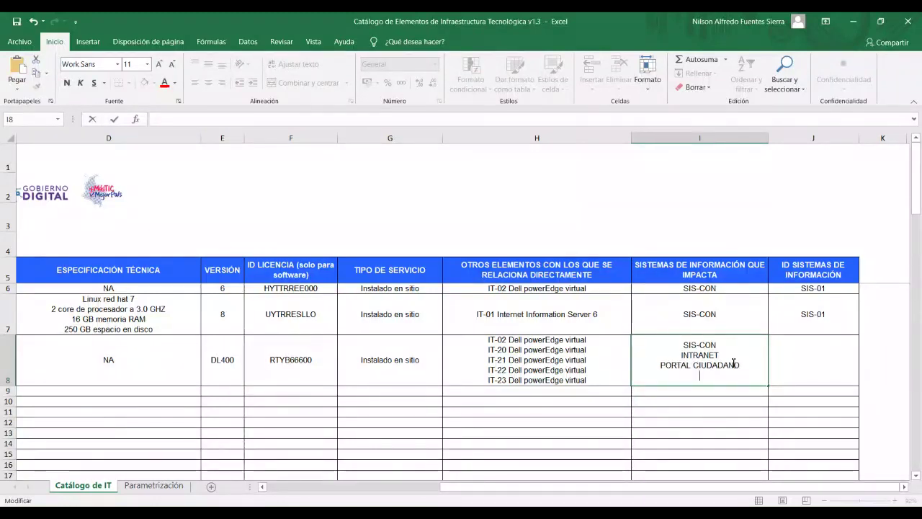
pyautogui.write('CAPACITACI')
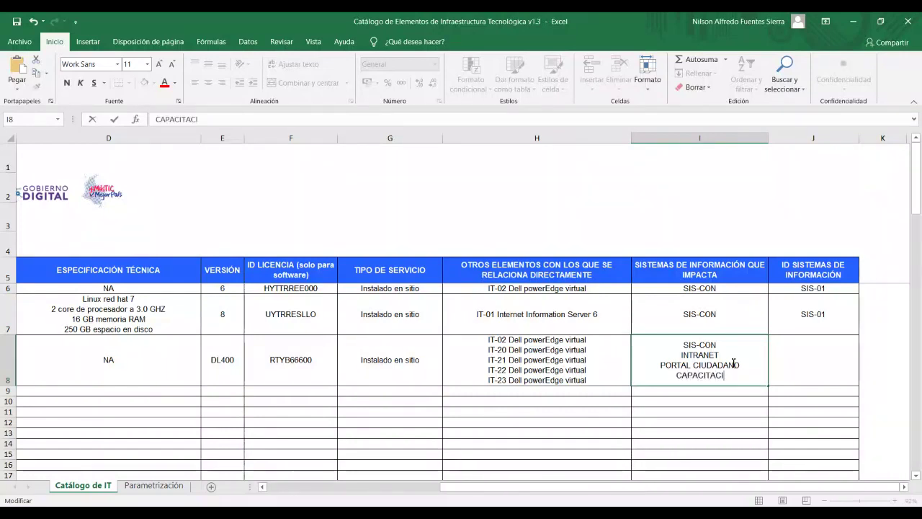
pyautogui.press('BackSpace')
pyautogui.press('BackSpace')
pyautogui.press('BackSpace')
pyautogui.press('BackSpace')
pyautogui.press('BackSpace')
pyautogui.press('BackSpace')
pyautogui.press('BackSpace')
pyautogui.press('BackSpace')
pyautogui.press('BackSpace')
pyautogui.press('BackSpace')
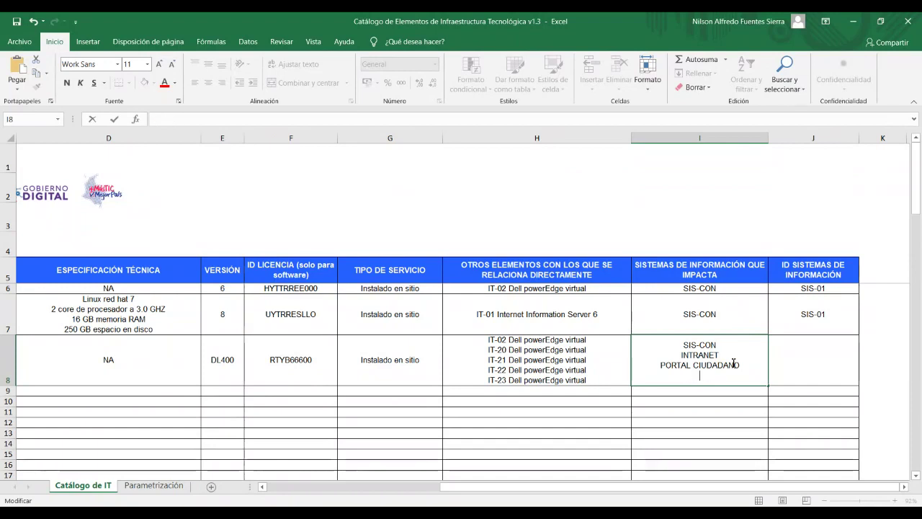
pyautogui.write('SISCPACI')
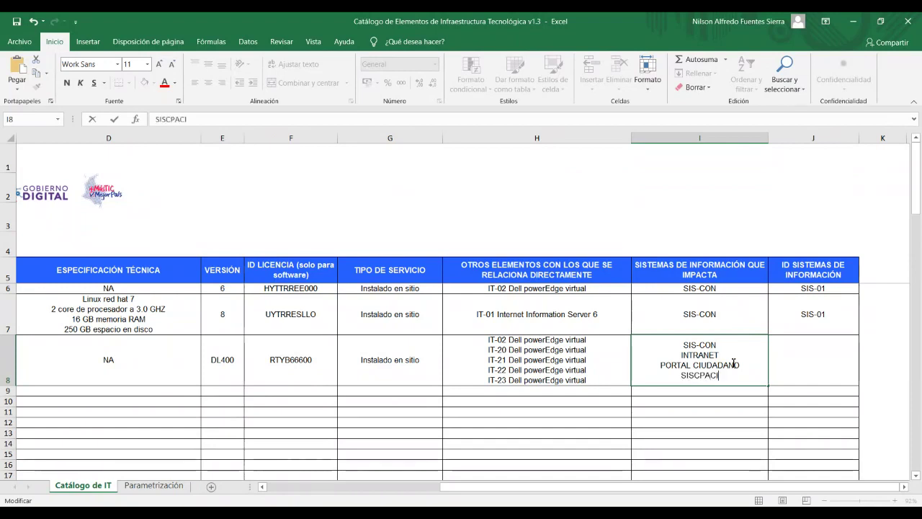
pyautogui.write('TA')
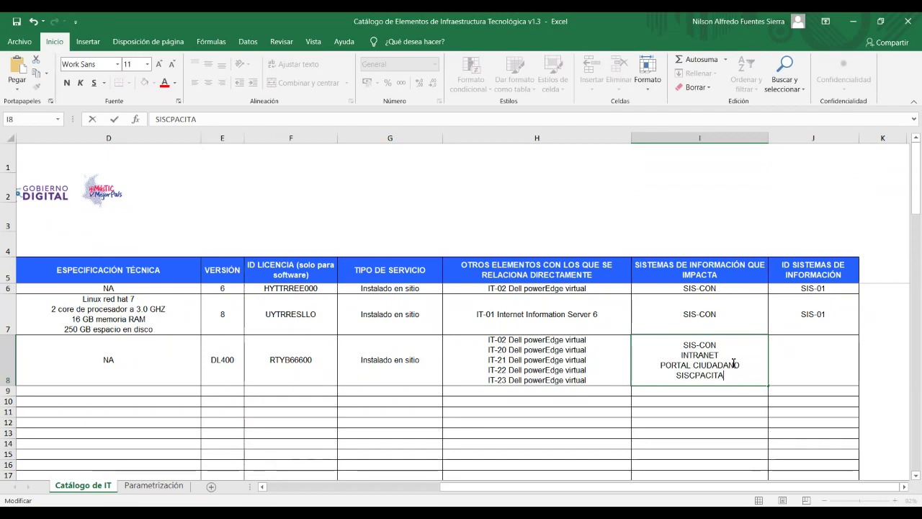
pyautogui.write('CION')
# Enter SIS-01, SIS-02, SIS-03 and SIS-04 on separate lines in J8.
pyautogui.click(847, 355)
pyautogui.write('SIS-01')
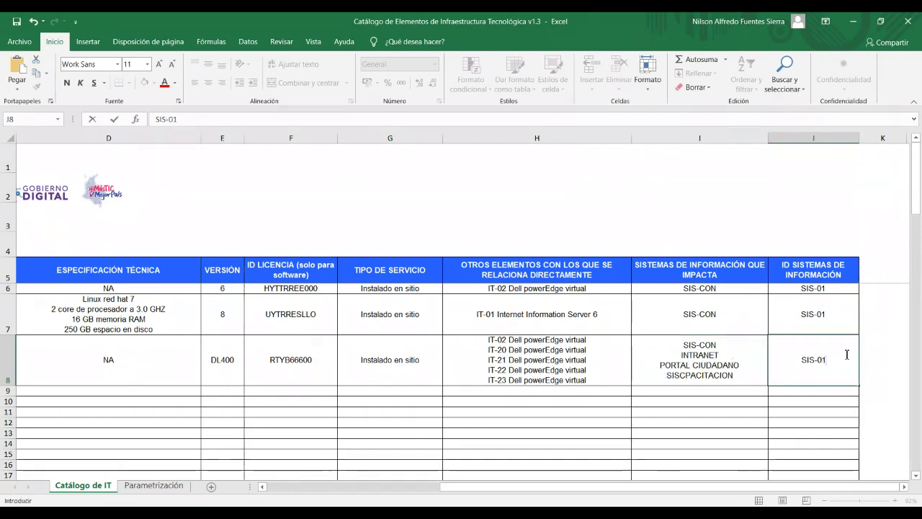
pyautogui.hotkey('alt', 'Return')
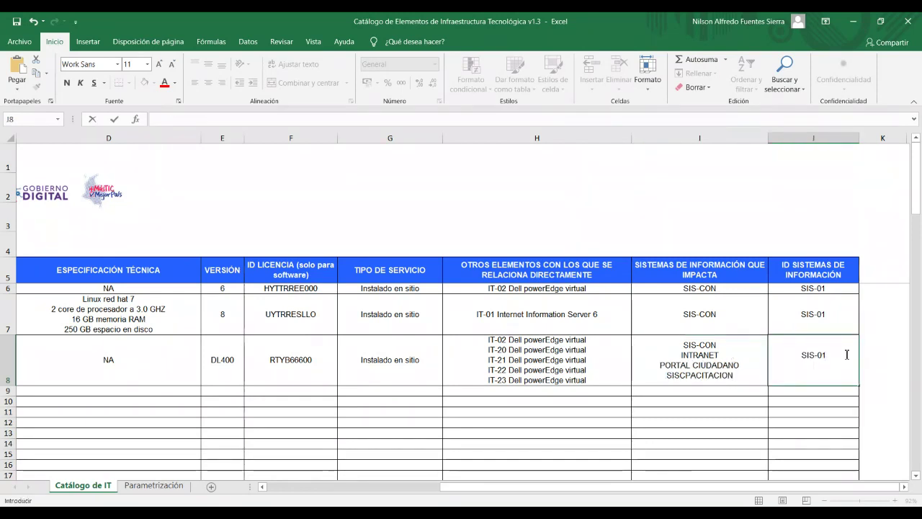
pyautogui.write('SIS-02')
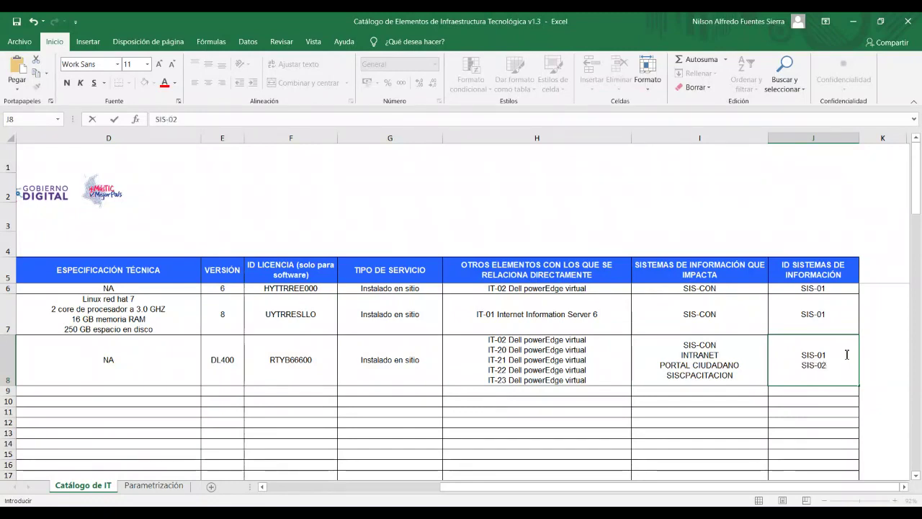
pyautogui.hotkey('alt', 'Return')
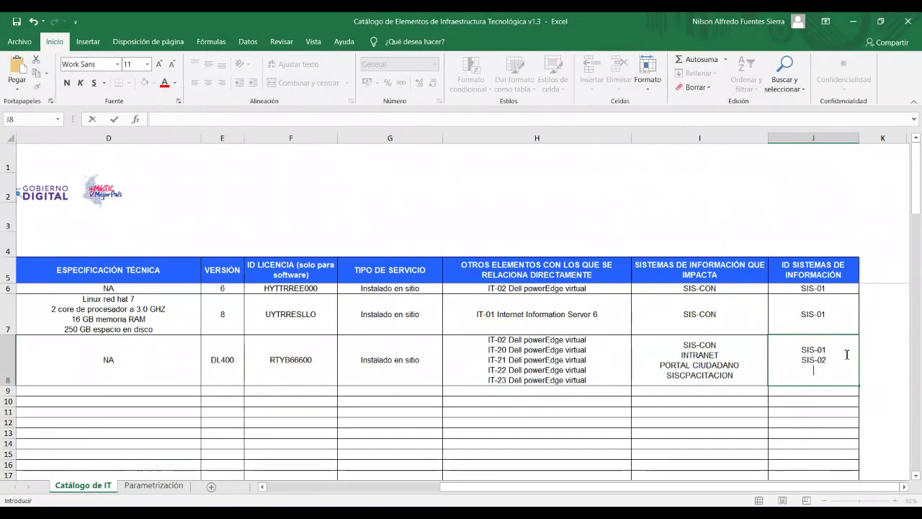
pyautogui.write('SIS-03')
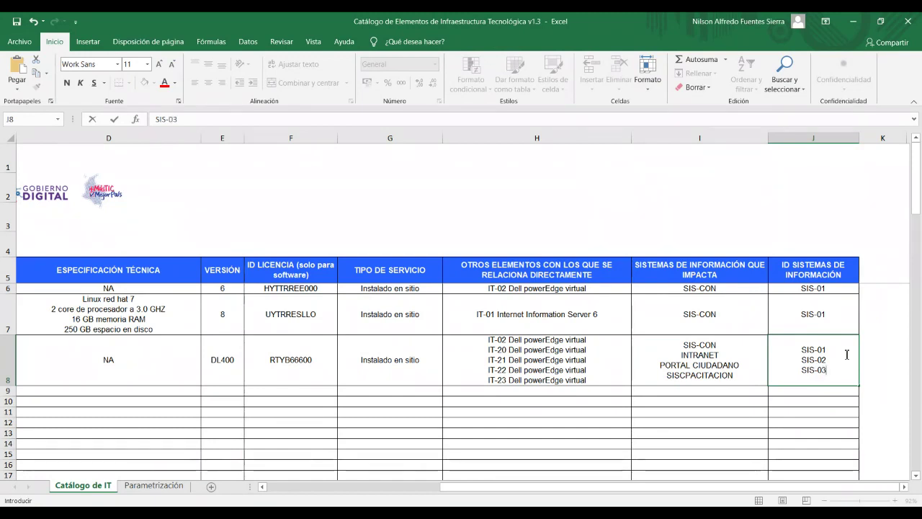
pyautogui.hotkey('alt', 'Return')
pyautogui.write('S')
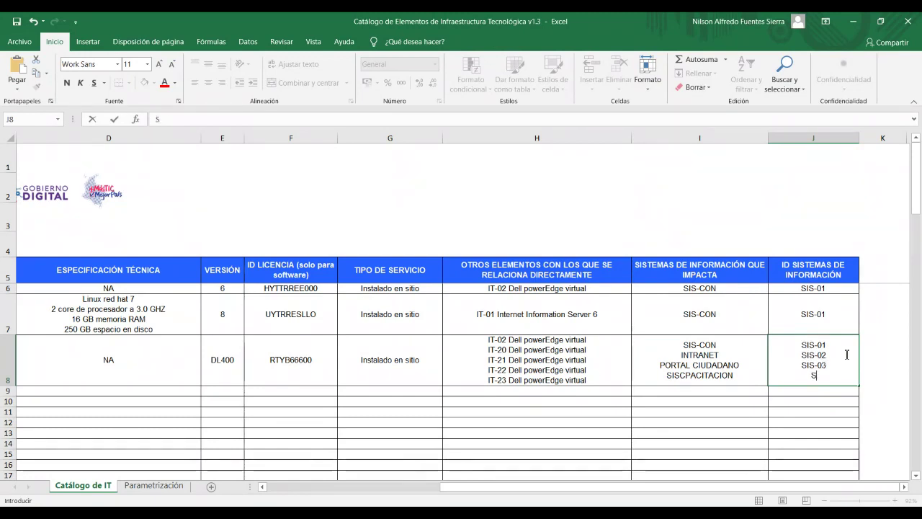
pyautogui.write('IS-04')
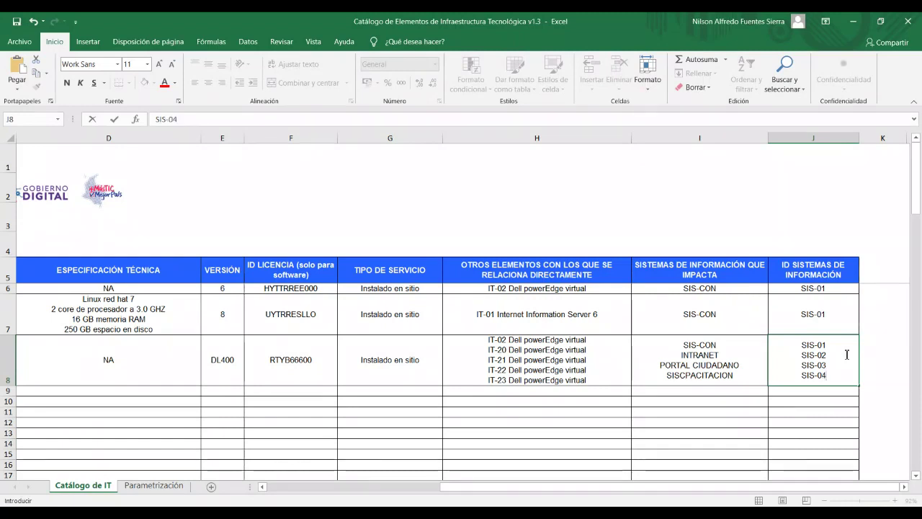
pyautogui.click(694, 371)
pyautogui.click(702, 391)
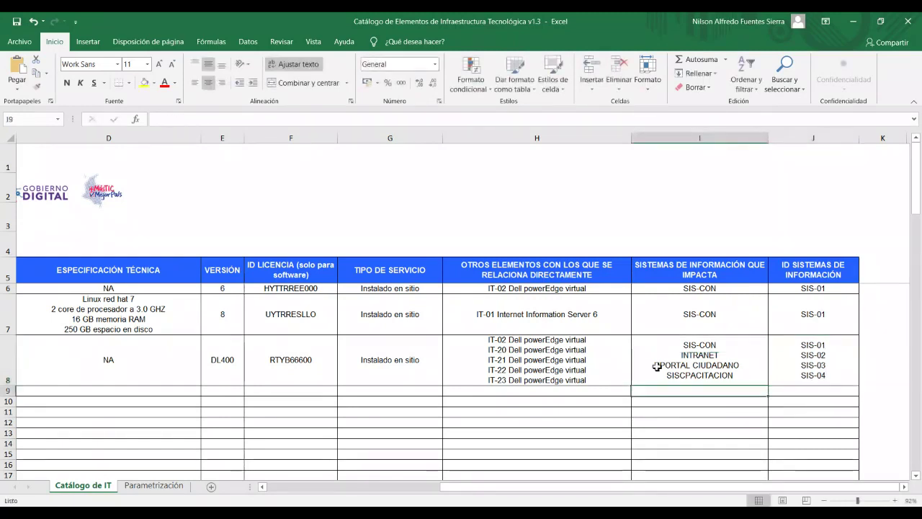
pyautogui.click(652, 365)
pyautogui.click(624, 362)
pyautogui.click(636, 364)
pyautogui.click(524, 353)
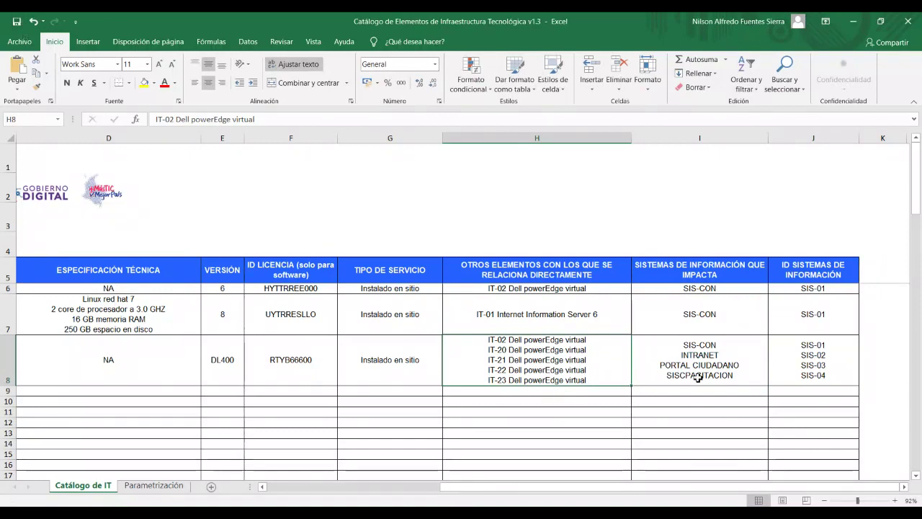
pyautogui.click(796, 355)
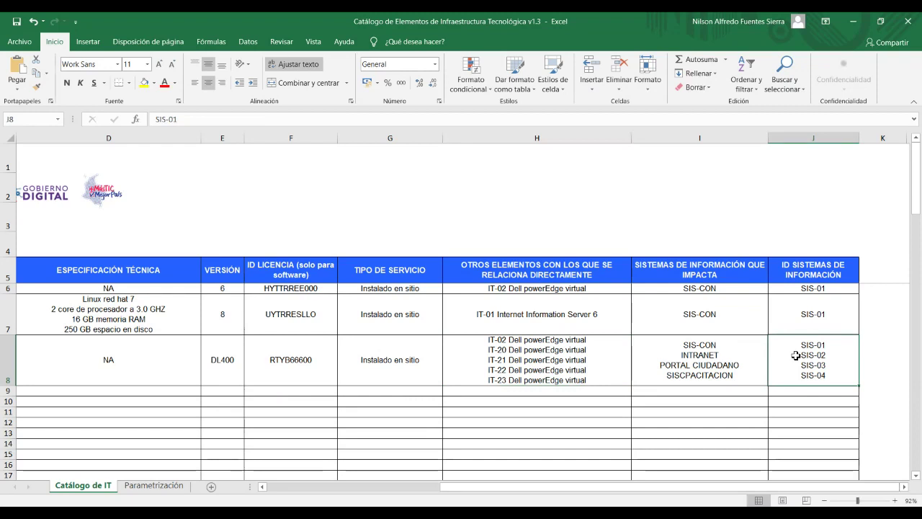
pyautogui.click(691, 369)
pyautogui.click(601, 370)
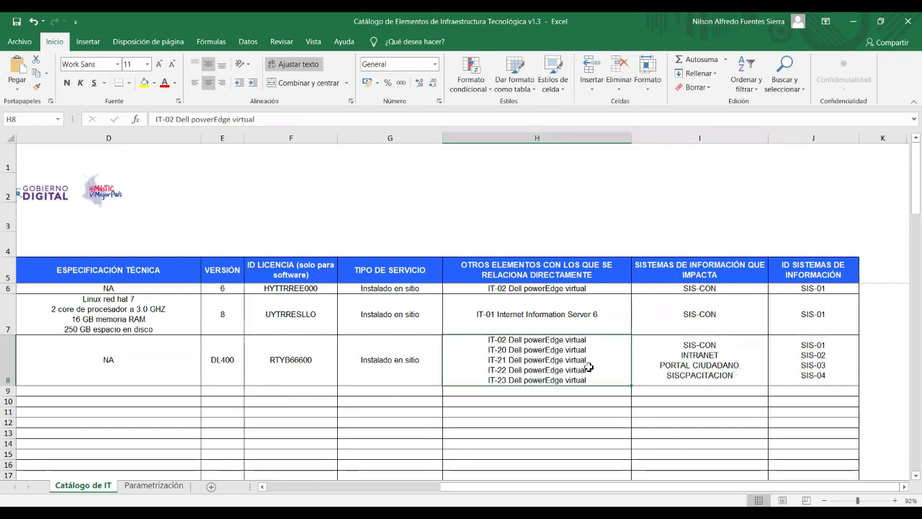
pyautogui.click(671, 367)
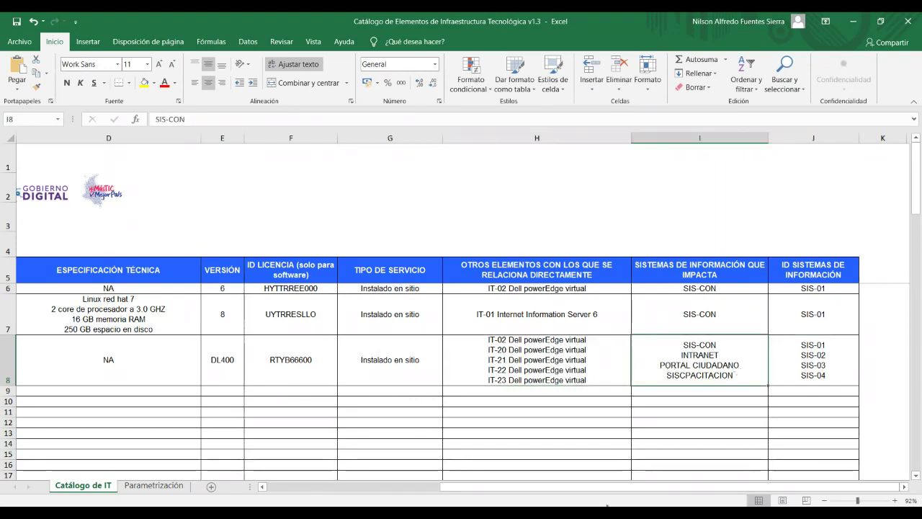
pyautogui.press('Left')
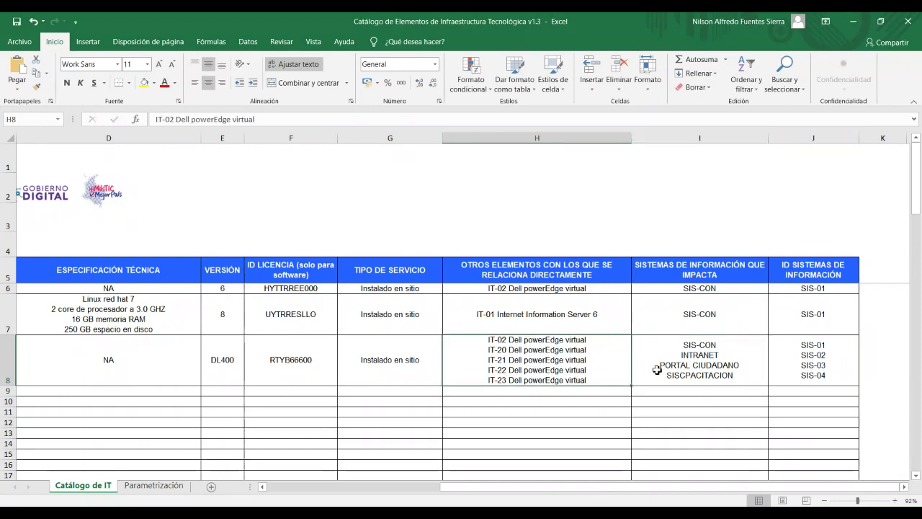
pyautogui.click(657, 370)
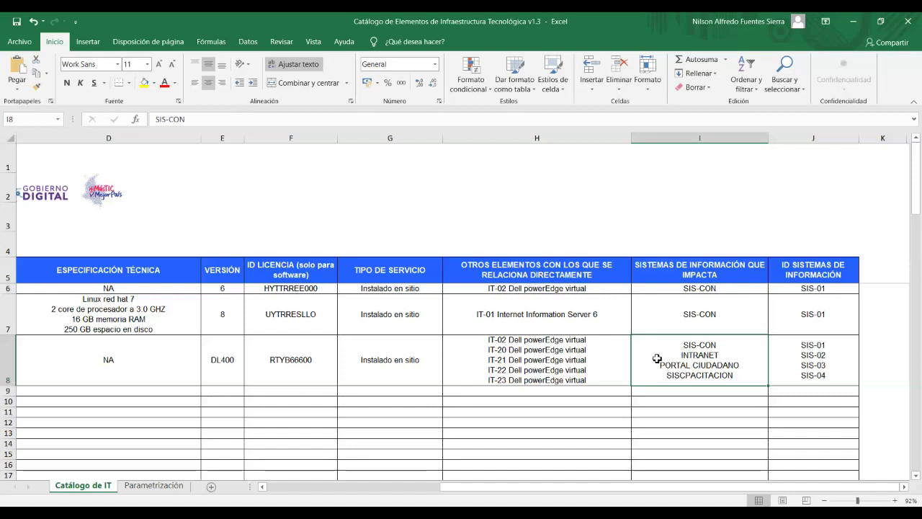
pyautogui.hscroll(-3, 661, 430)
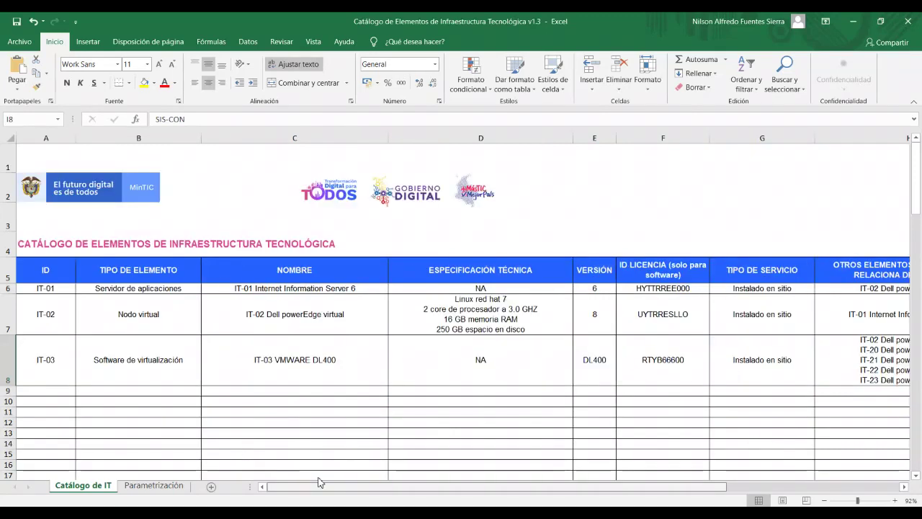
pyautogui.click(248, 404)
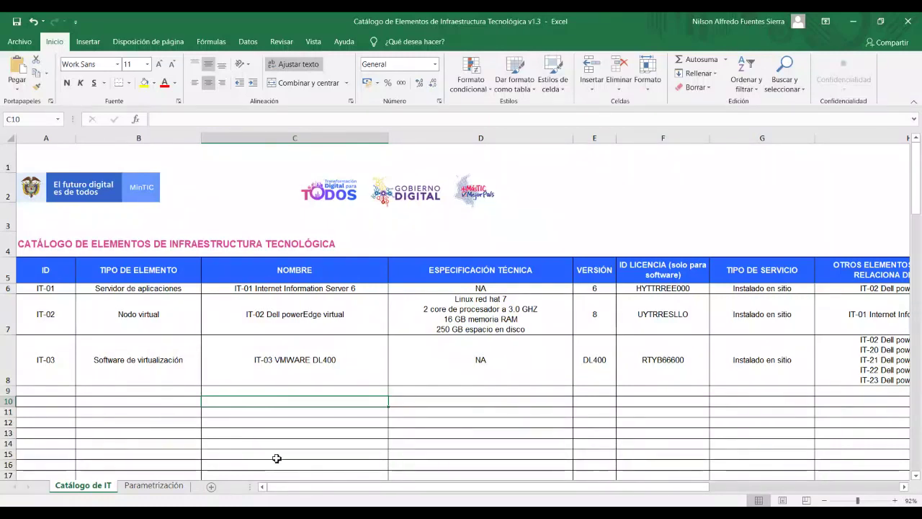
pyautogui.click(242, 410)
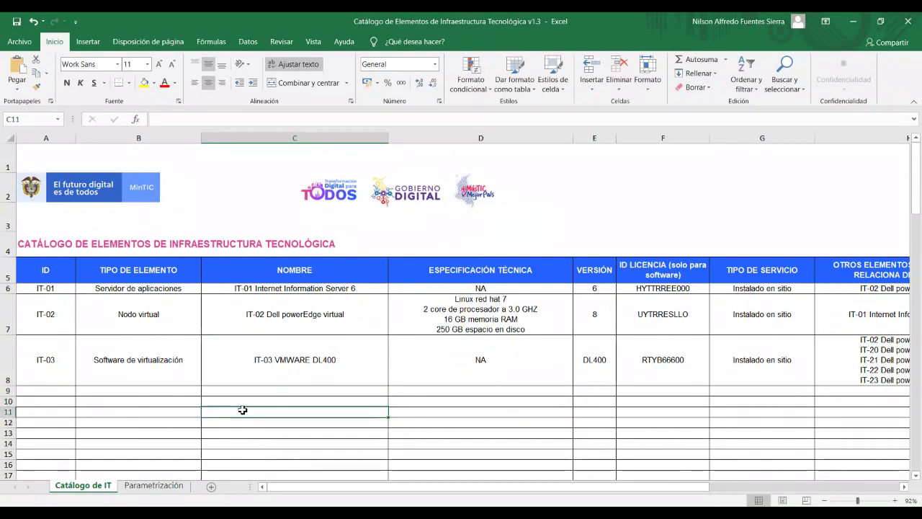
pyautogui.click(297, 423)
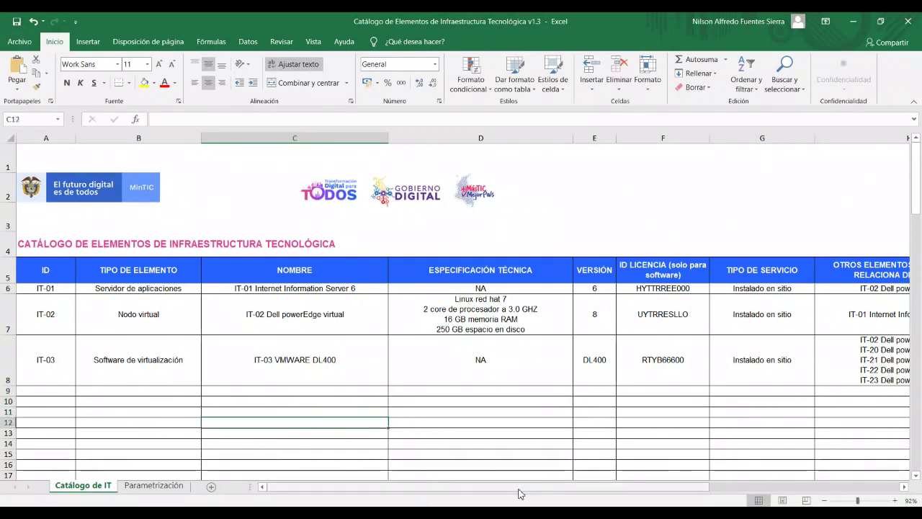
pyautogui.hscroll(3, 520, 494)
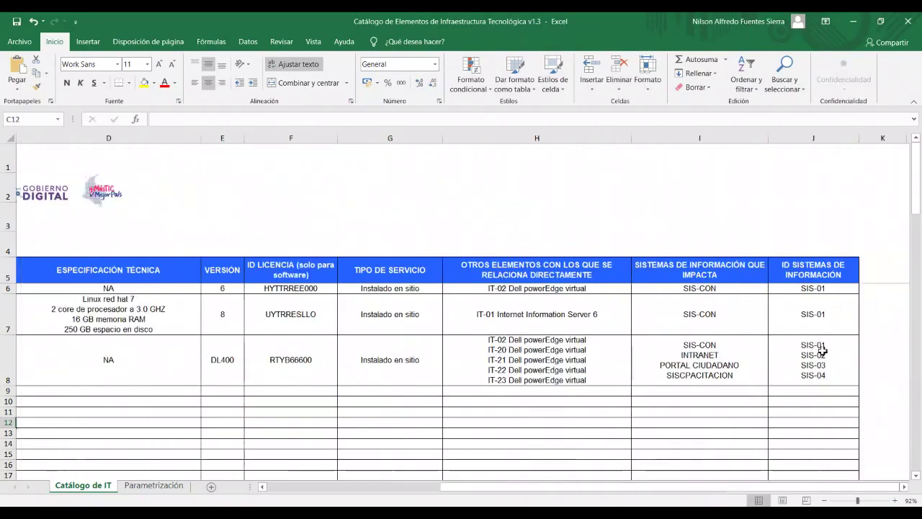
pyautogui.click(823, 351)
pyautogui.click(662, 365)
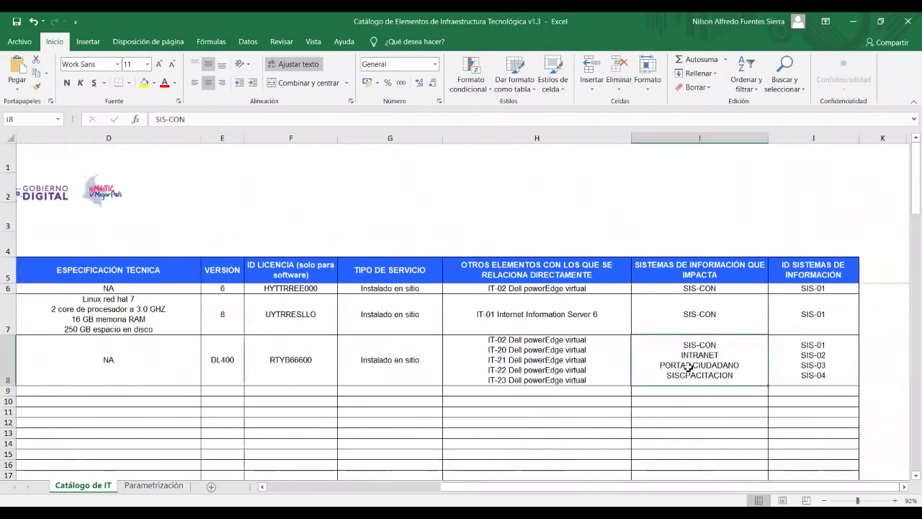
pyautogui.click(782, 383)
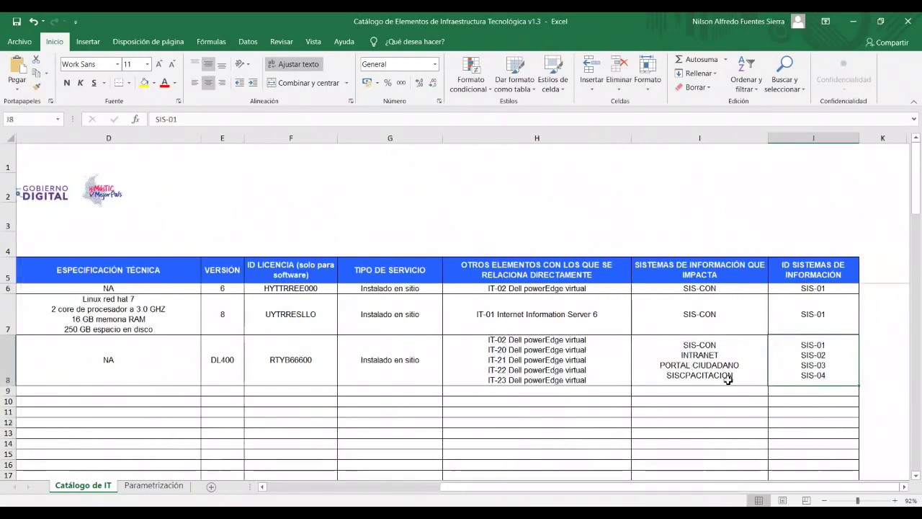
pyautogui.click(269, 454)
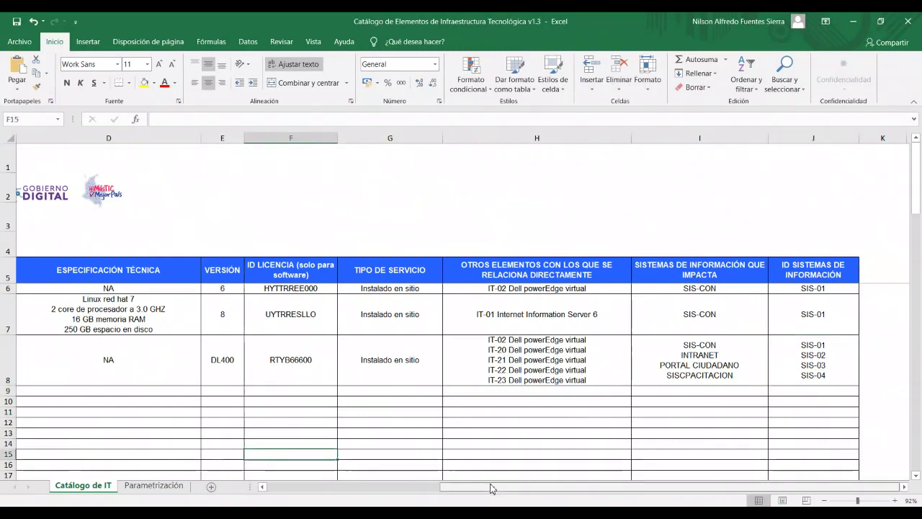
pyautogui.moveTo(492, 488); pyautogui.dragTo(321, 488)
pyautogui.click(212, 411)
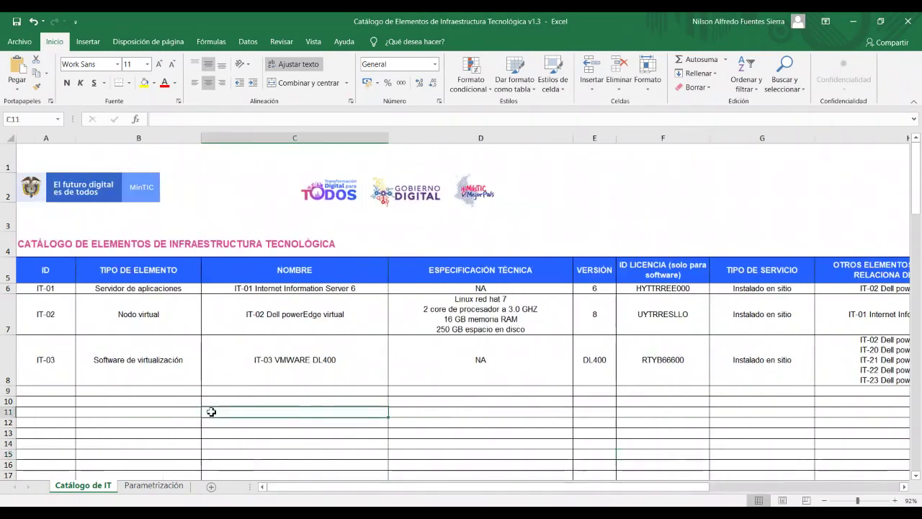